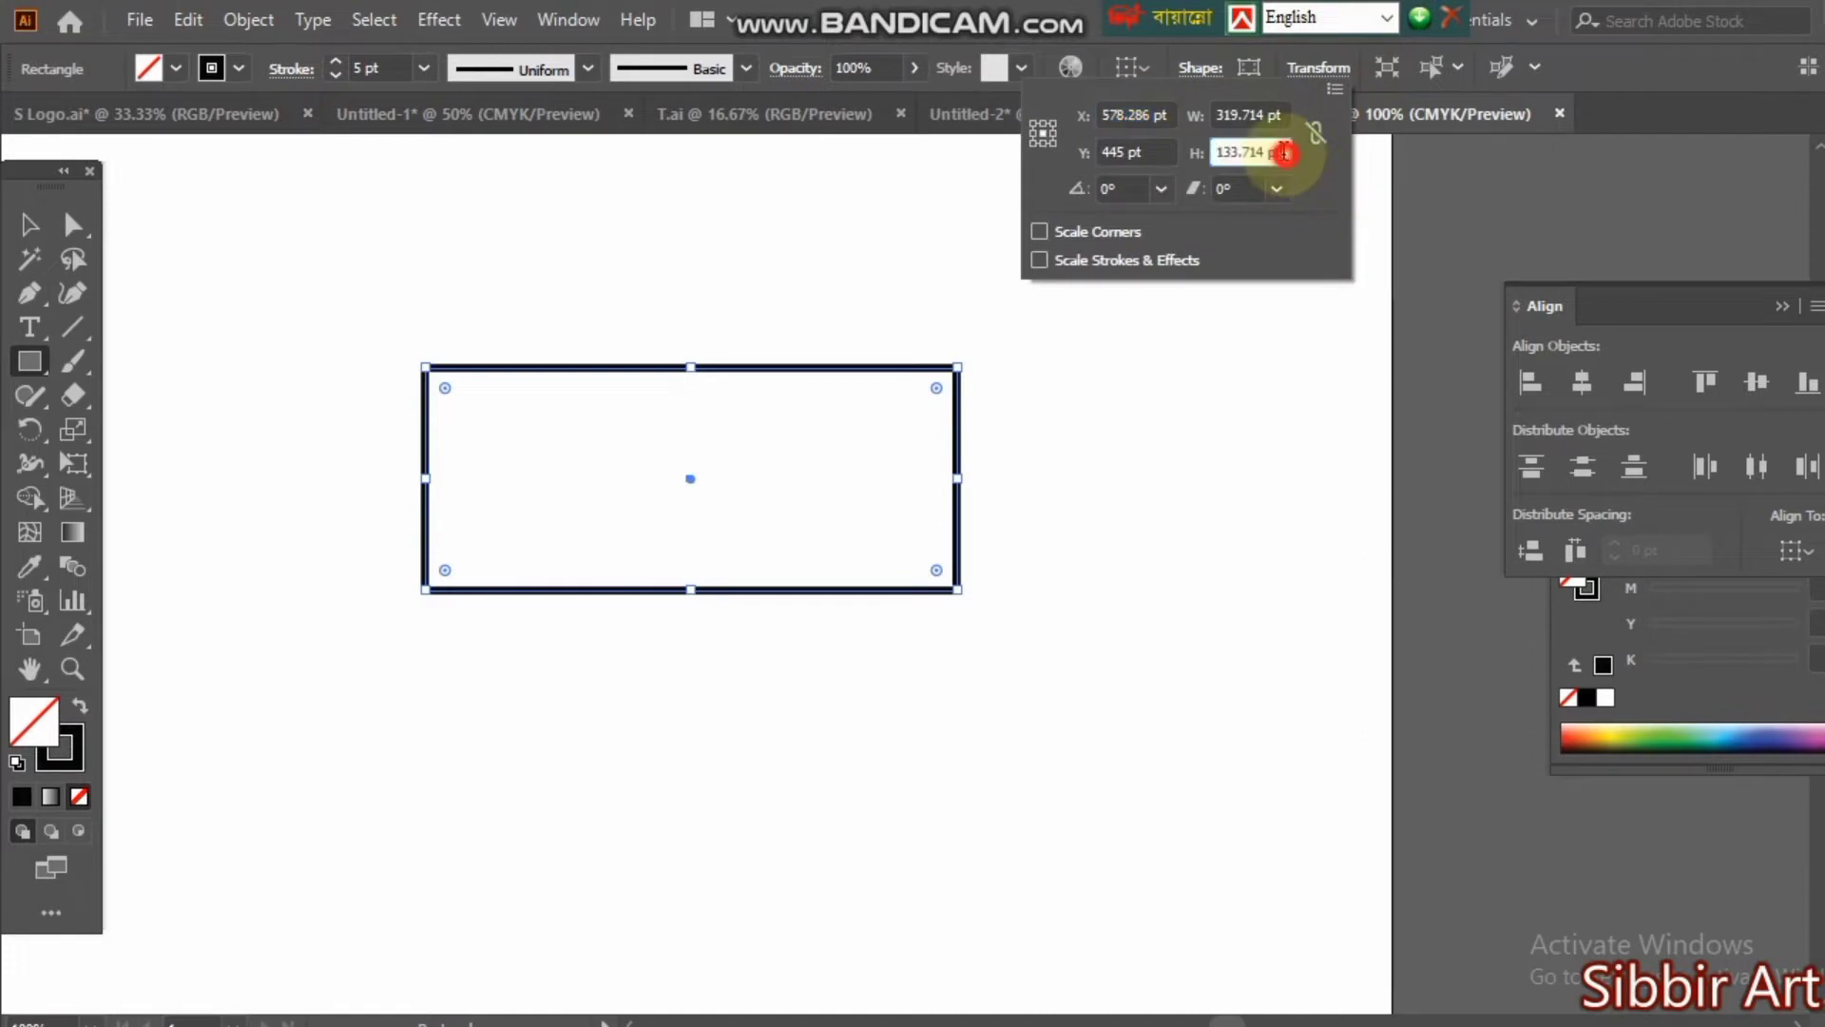
Set the rectangle's height to 200 pt.
text(200)
key(Return)
click(29, 225)
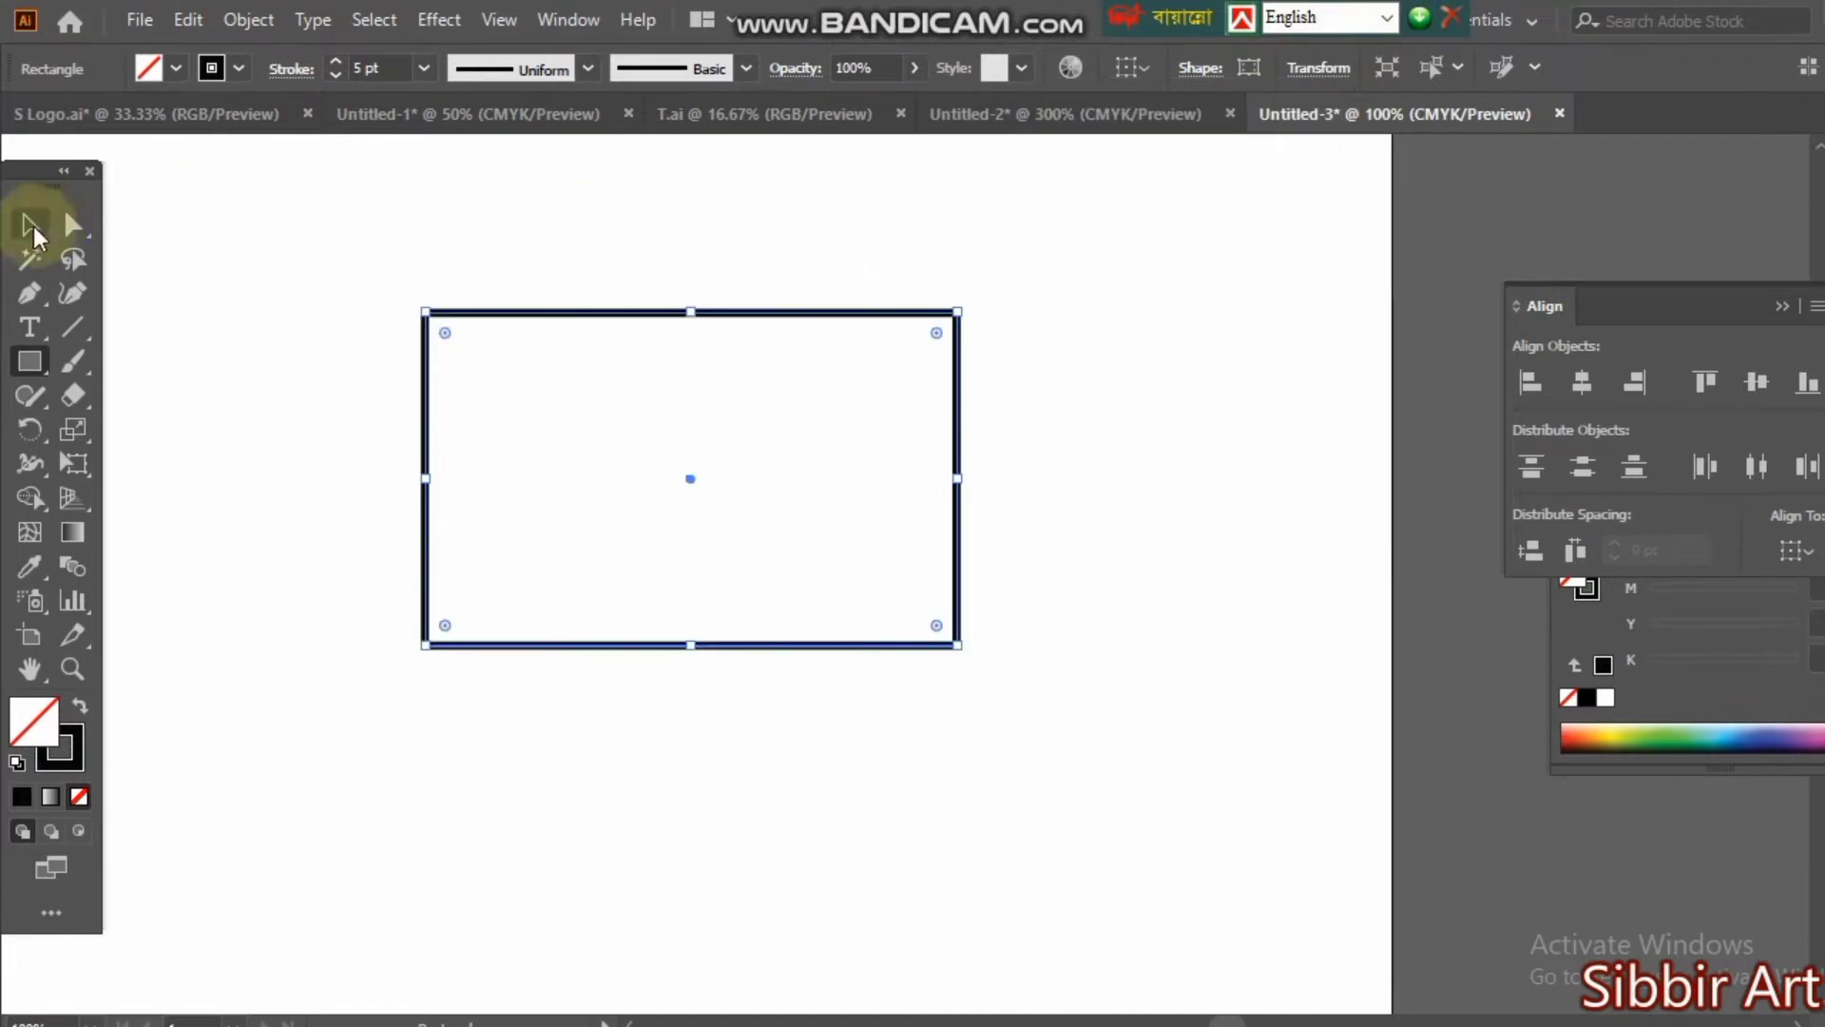
Fully round the rectangle's two right corners so that its right end becomes a half circle.
click(640, 219)
click(893, 316)
click(951, 334)
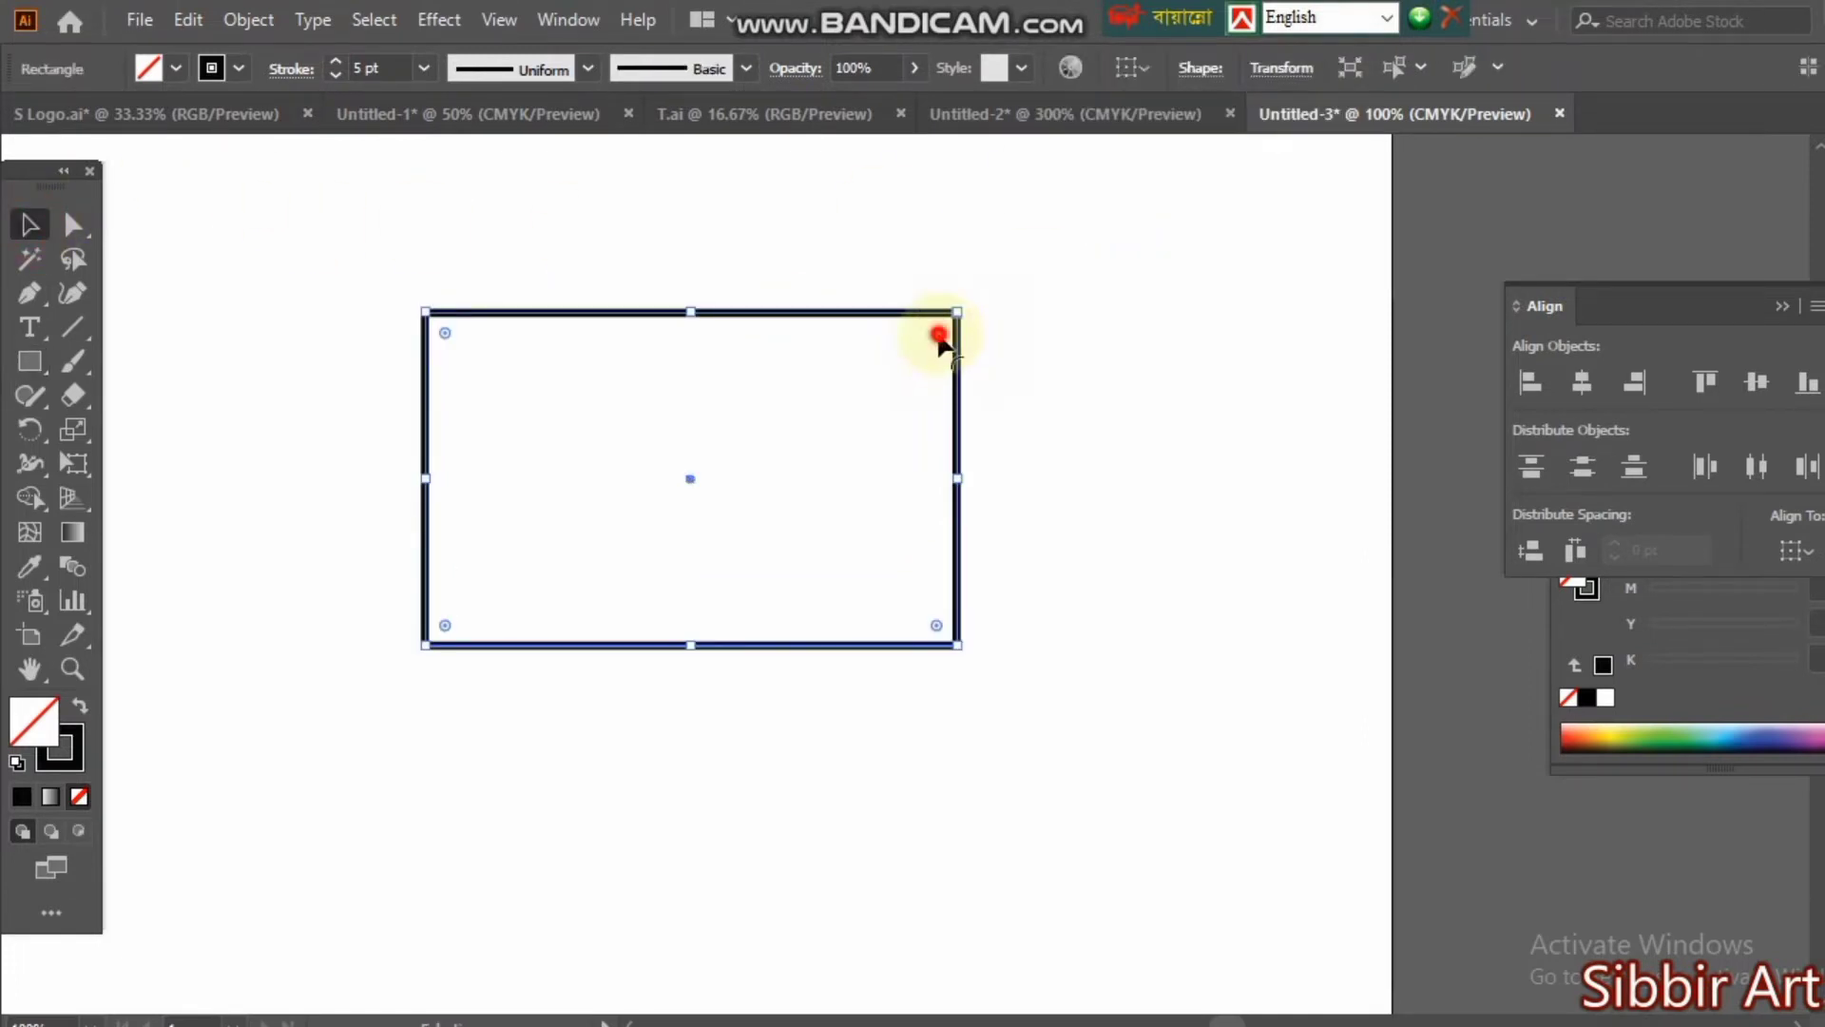
drag(936, 628, 277, 558)
click(1107, 593)
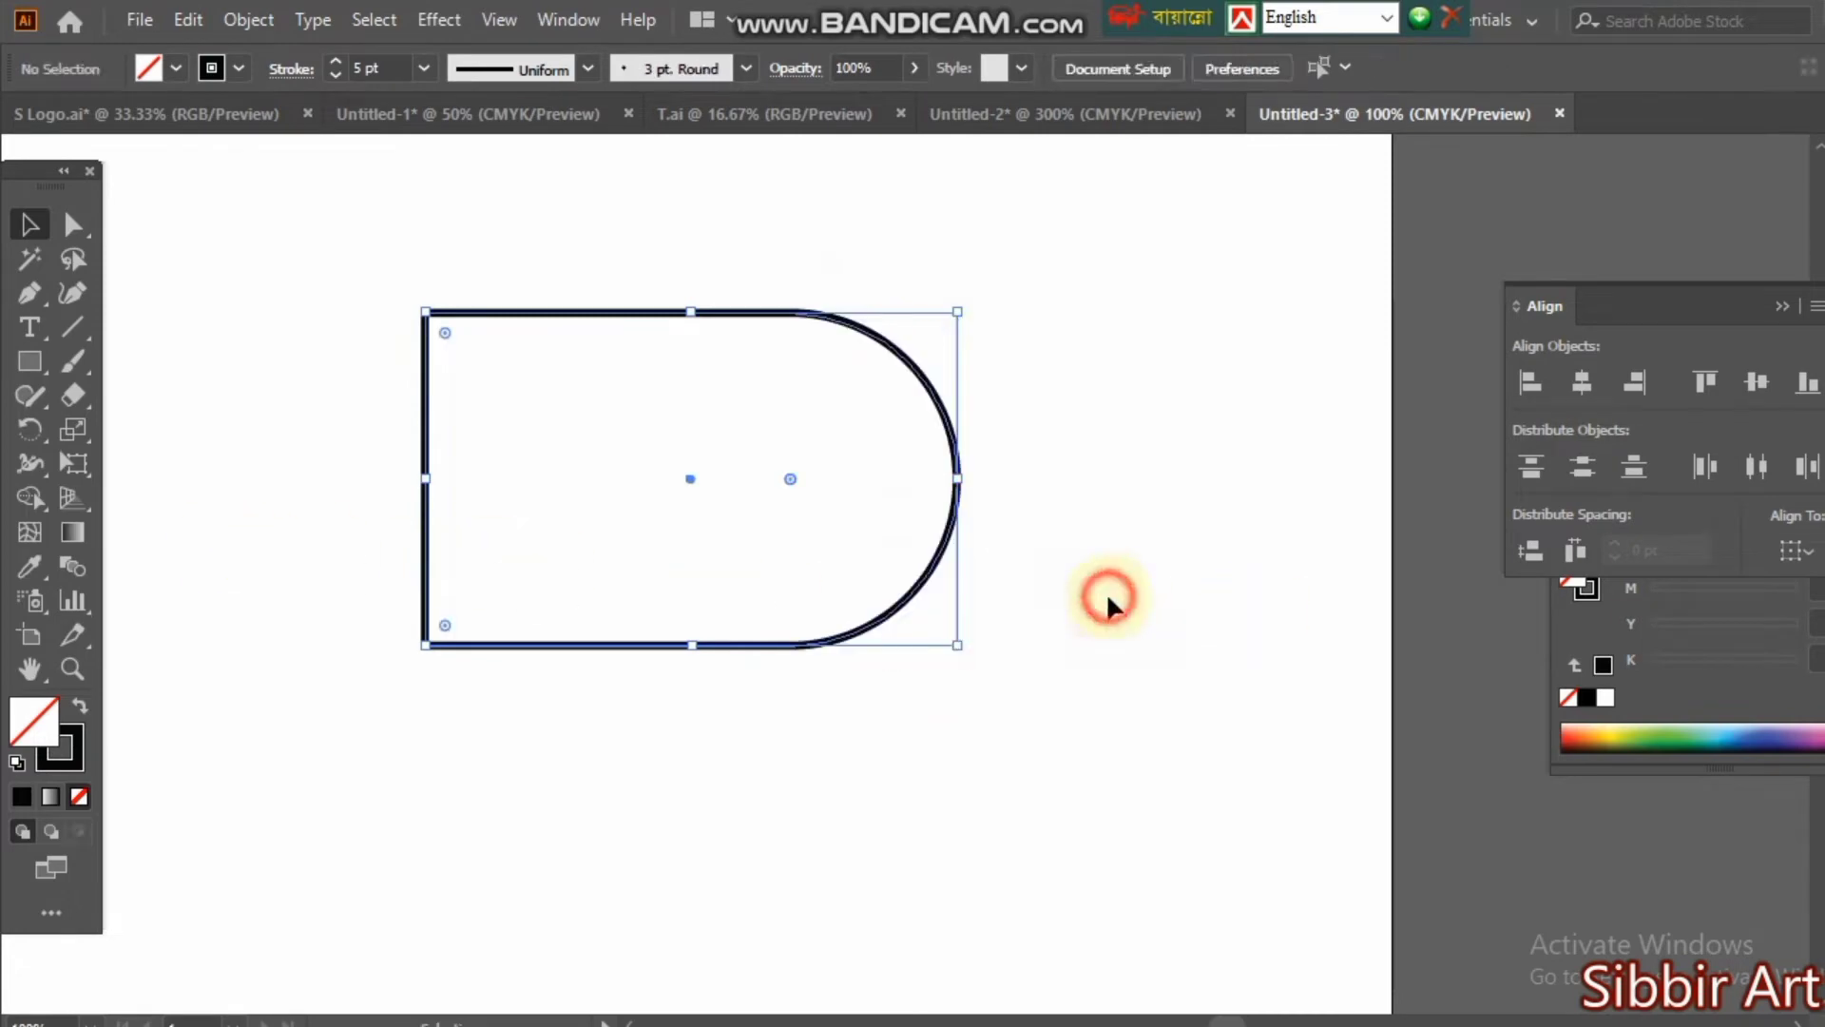
Create an inner copy of the rounded shape with Offset Path at -20 pt.
drag(1024, 330, 967, 626)
click(248, 19)
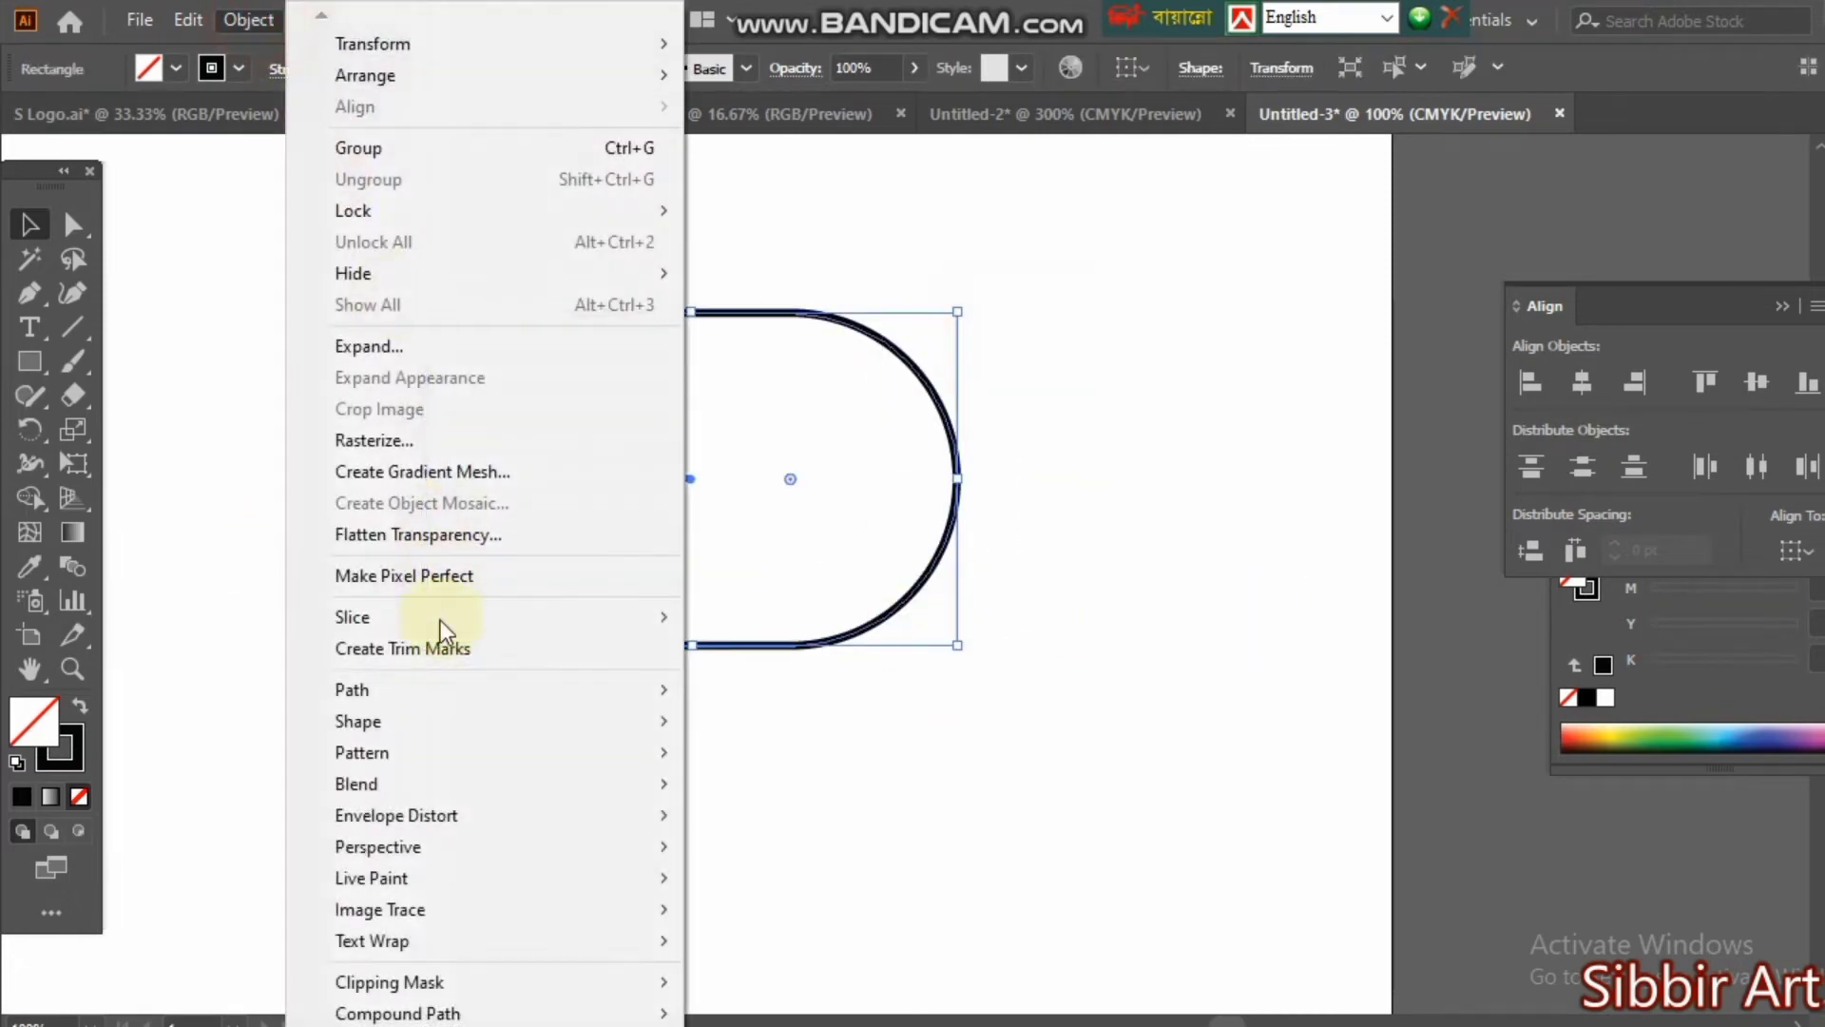
mouse_move(419, 692)
click(867, 793)
click(1324, 529)
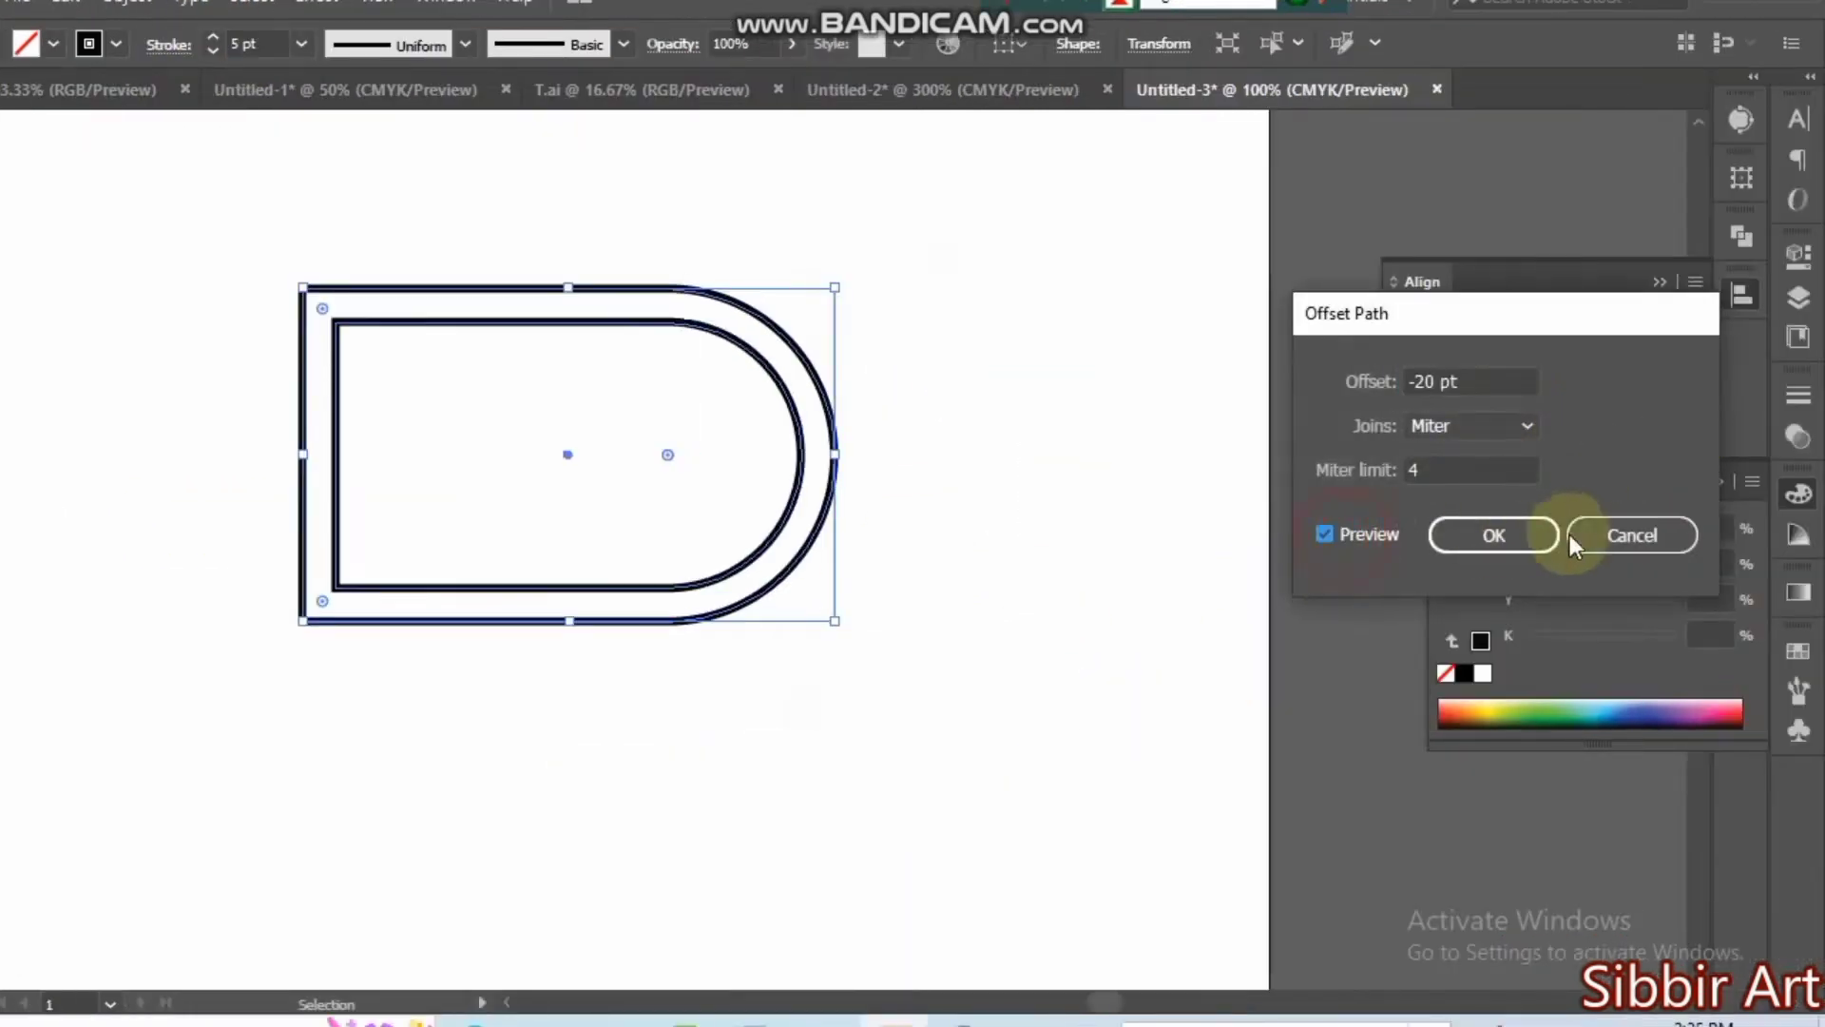
click(1455, 533)
Offset the new inner outline by another -20 pt to get a third nested outline.
click(248, 19)
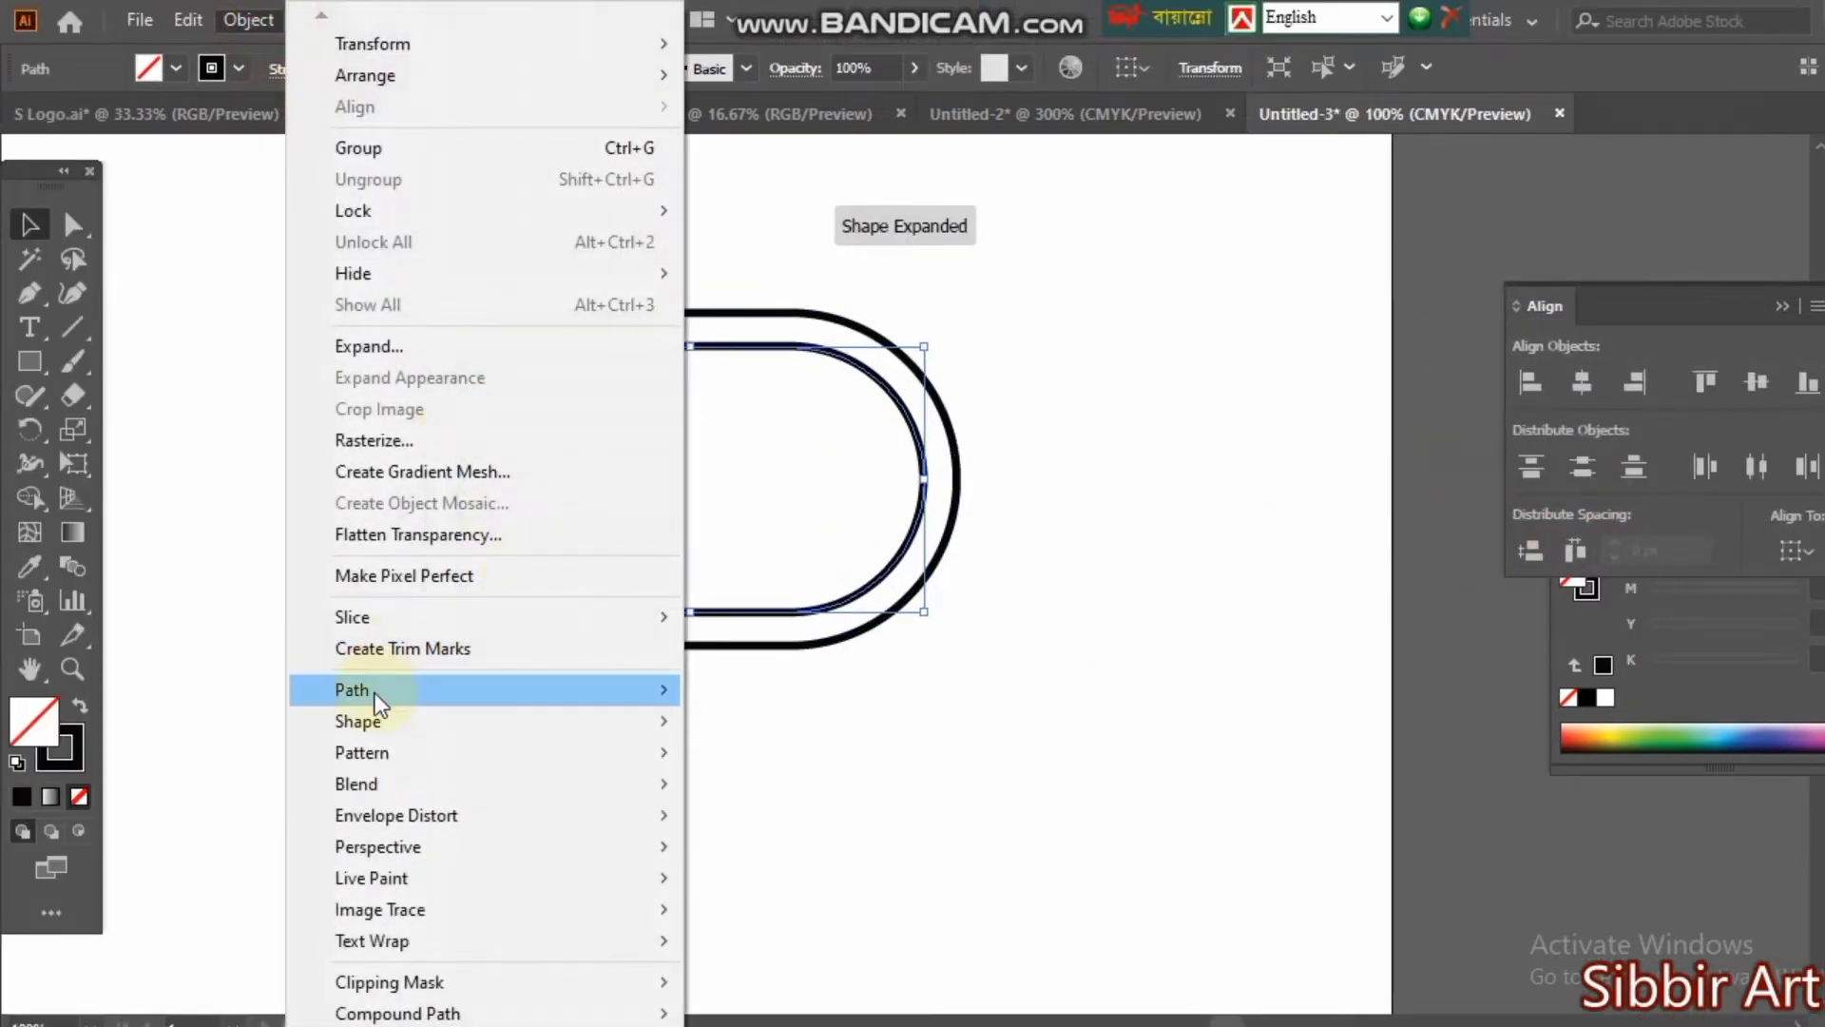
mouse_move(375, 692)
click(822, 796)
key(Return)
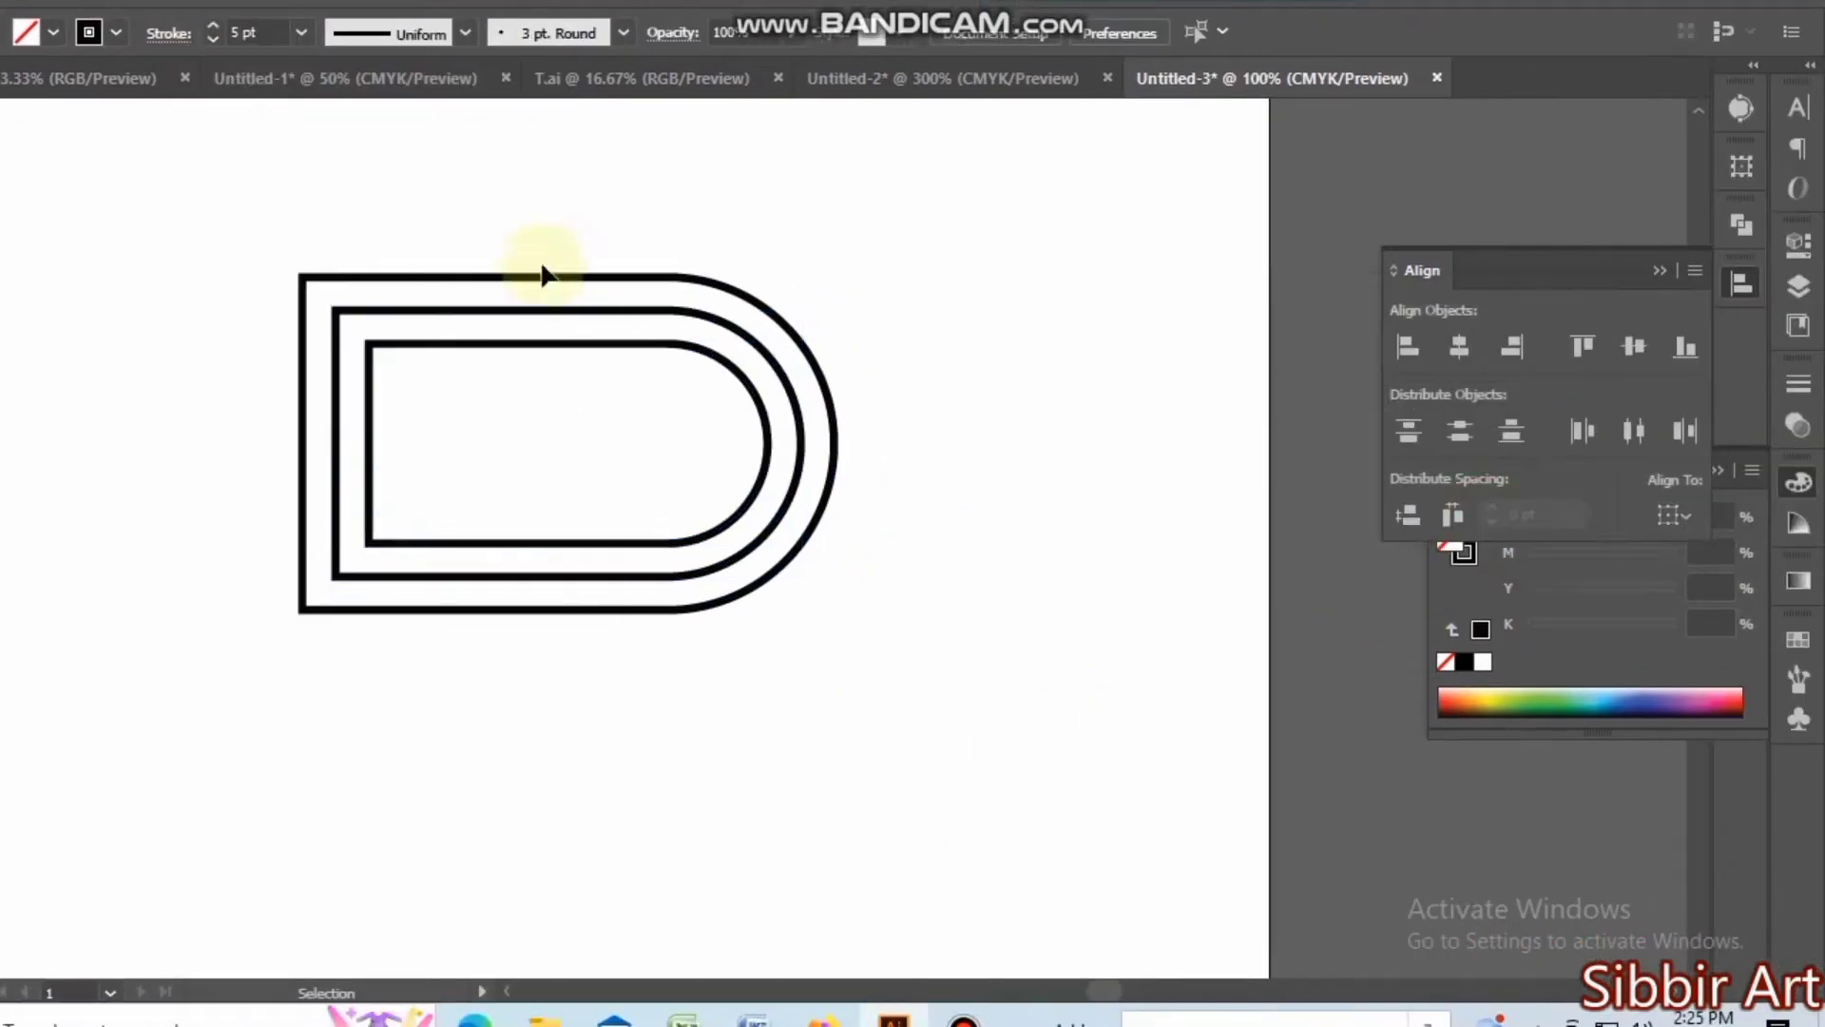
Select all three nested outlines and group them.
drag(542, 265, 855, 617)
right_click(613, 357)
click(686, 543)
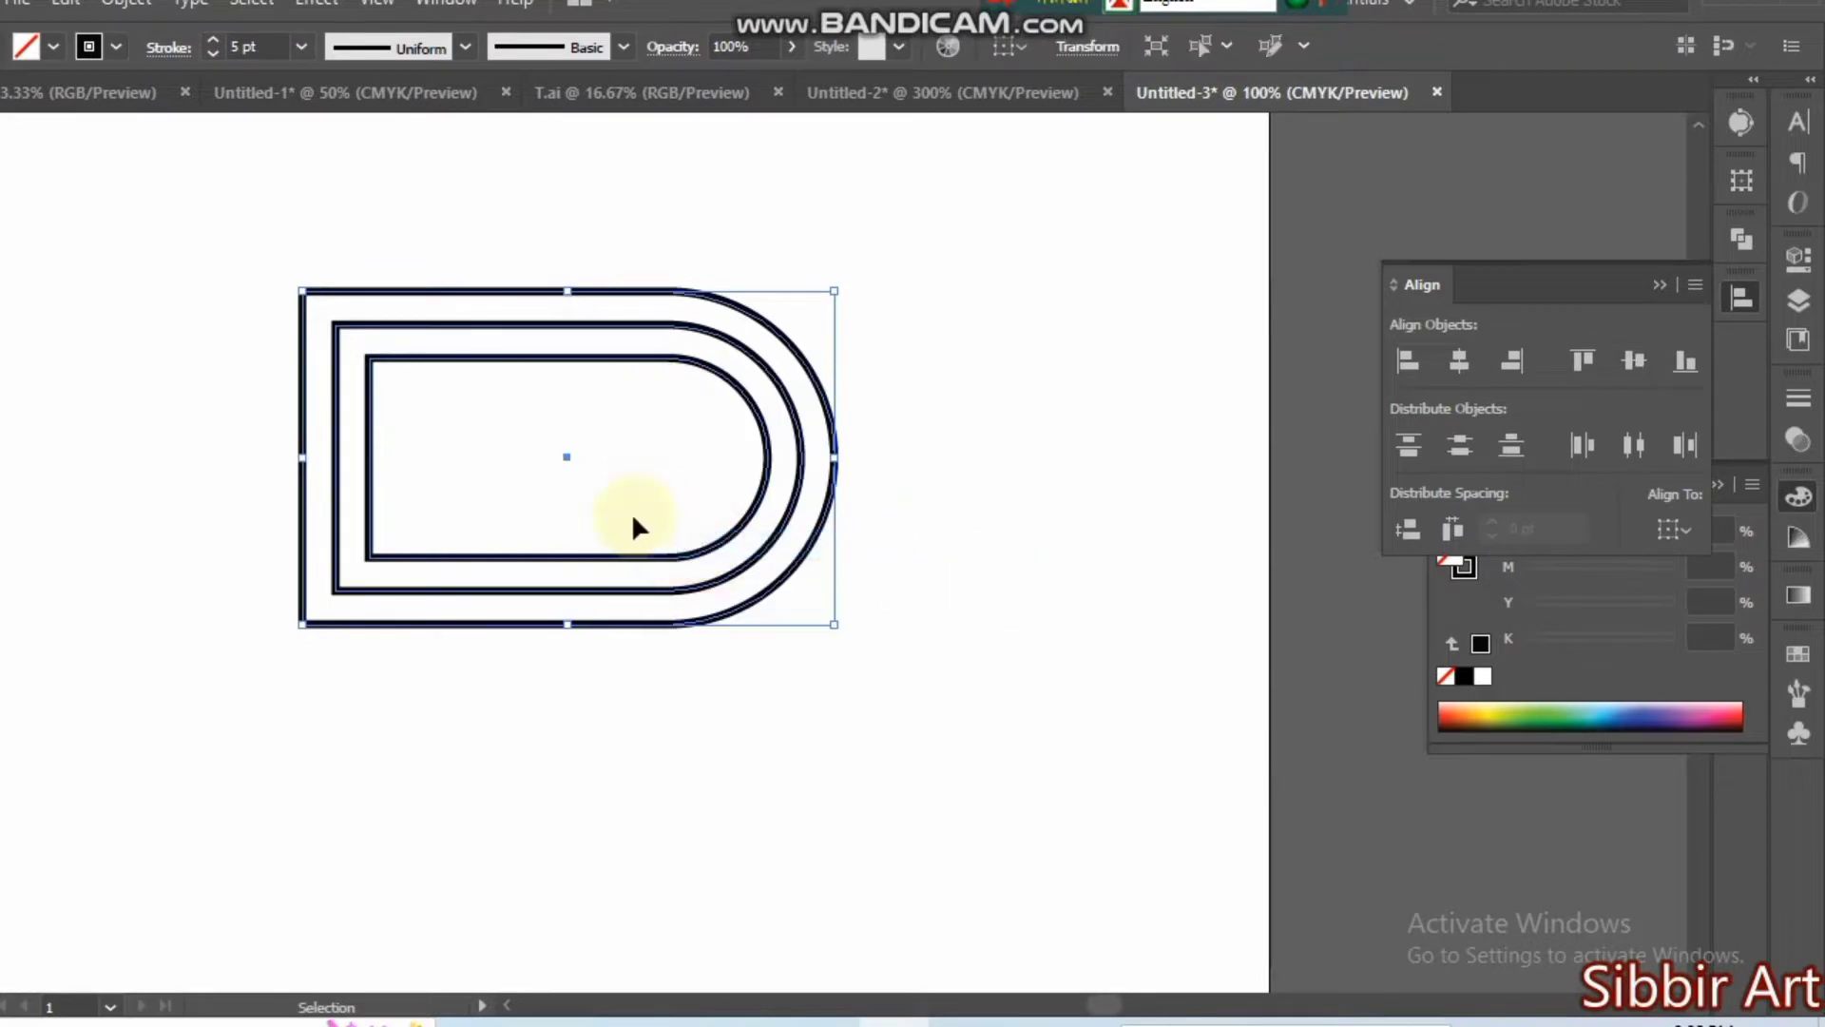
Make a copy of the group rotated by half a turn and move it down and right to overlap the original's rounded end.
double_click(27, 413)
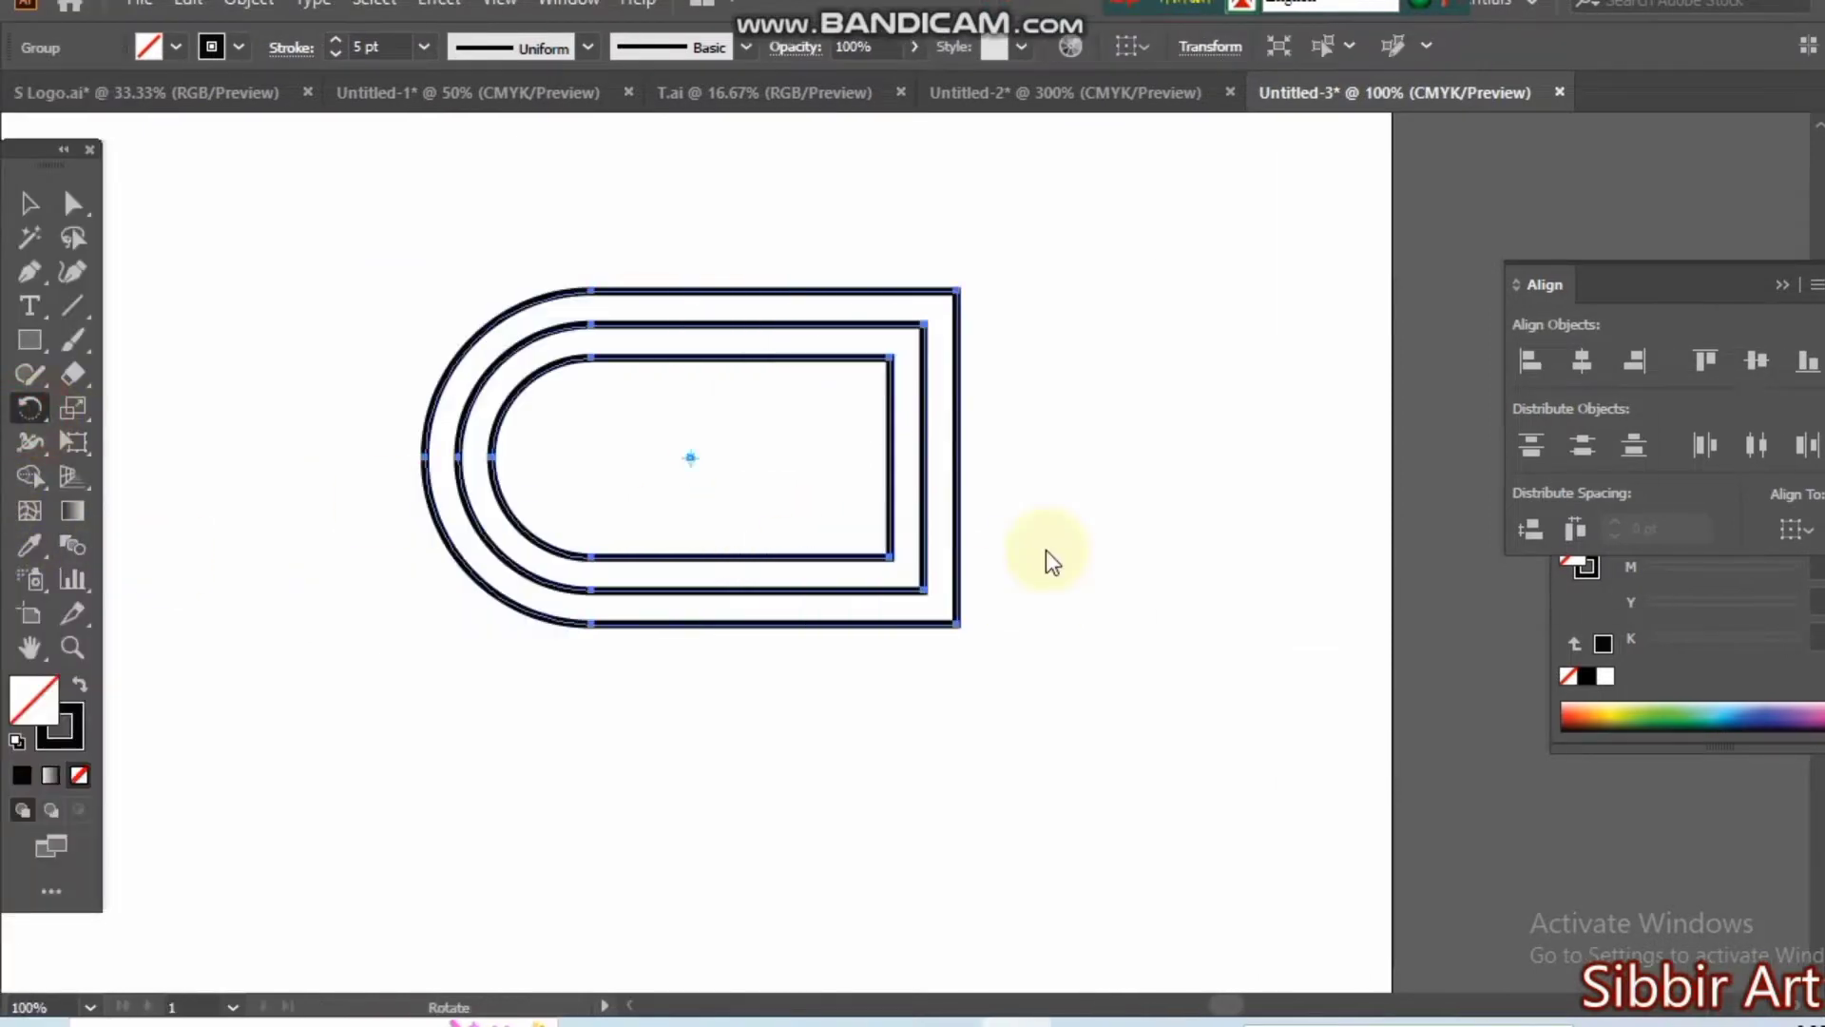
click(1253, 551)
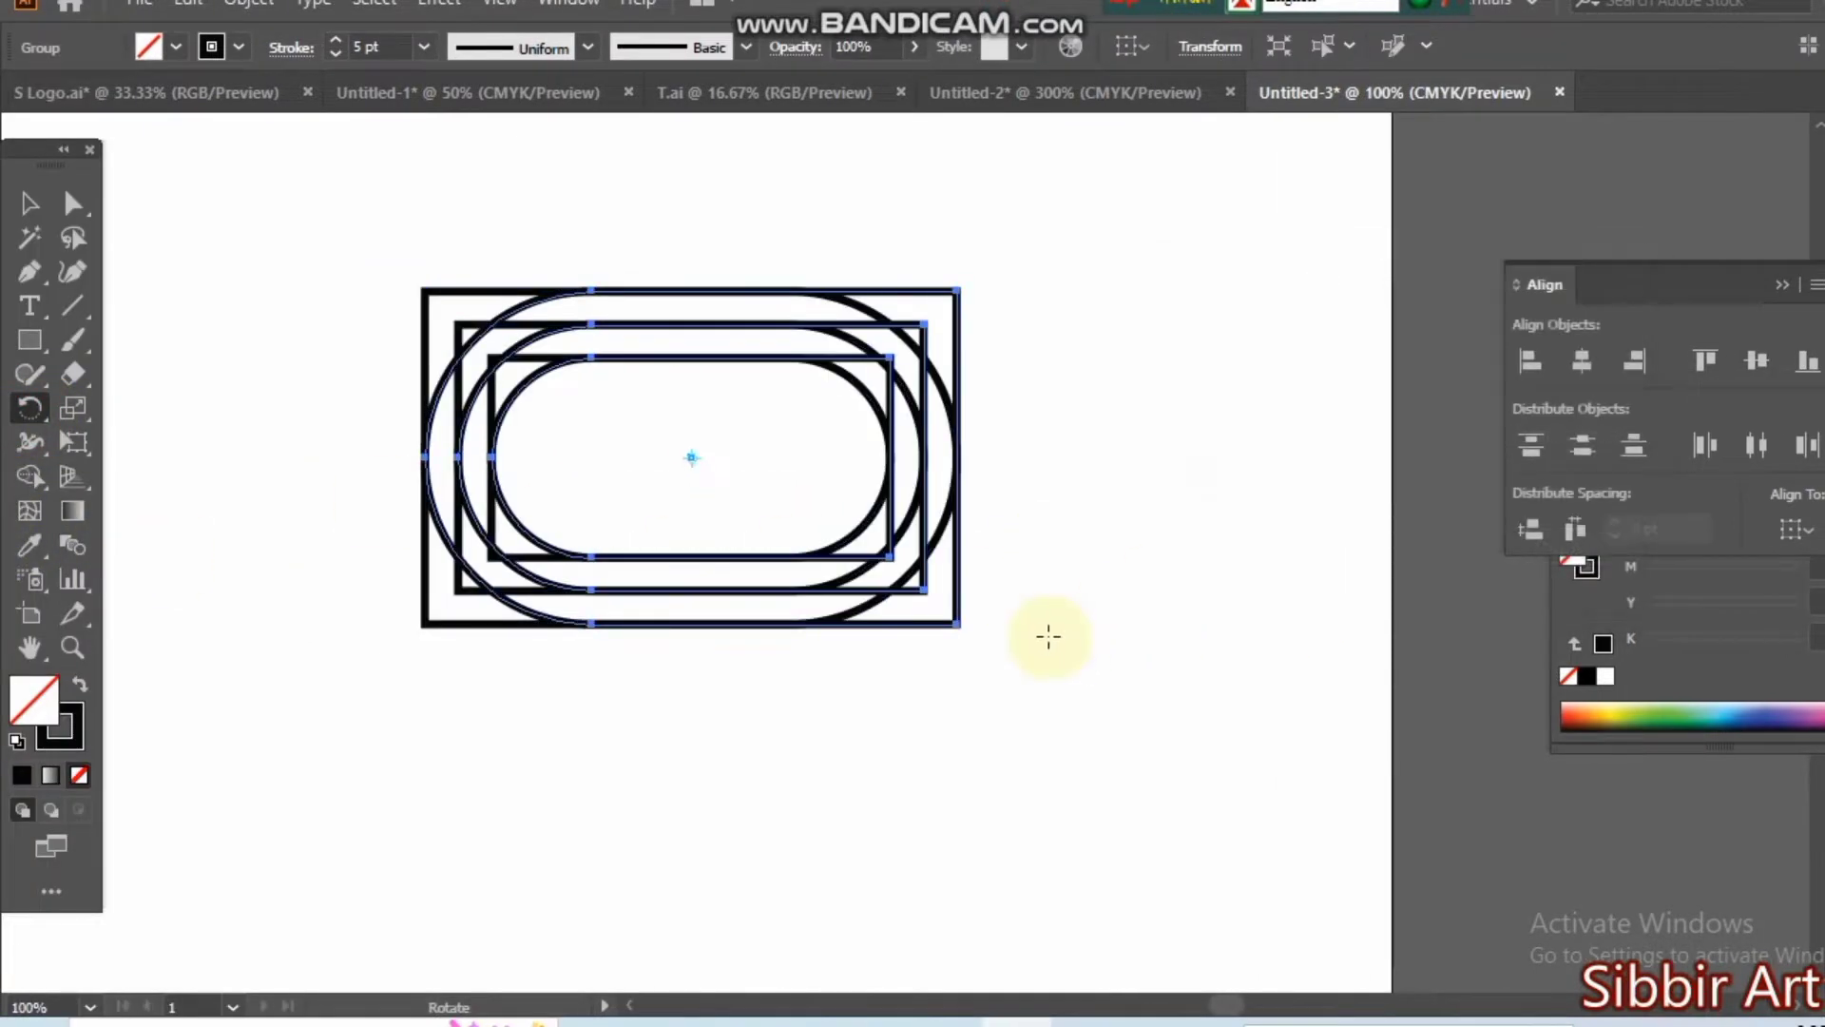
click(44, 237)
click(928, 347)
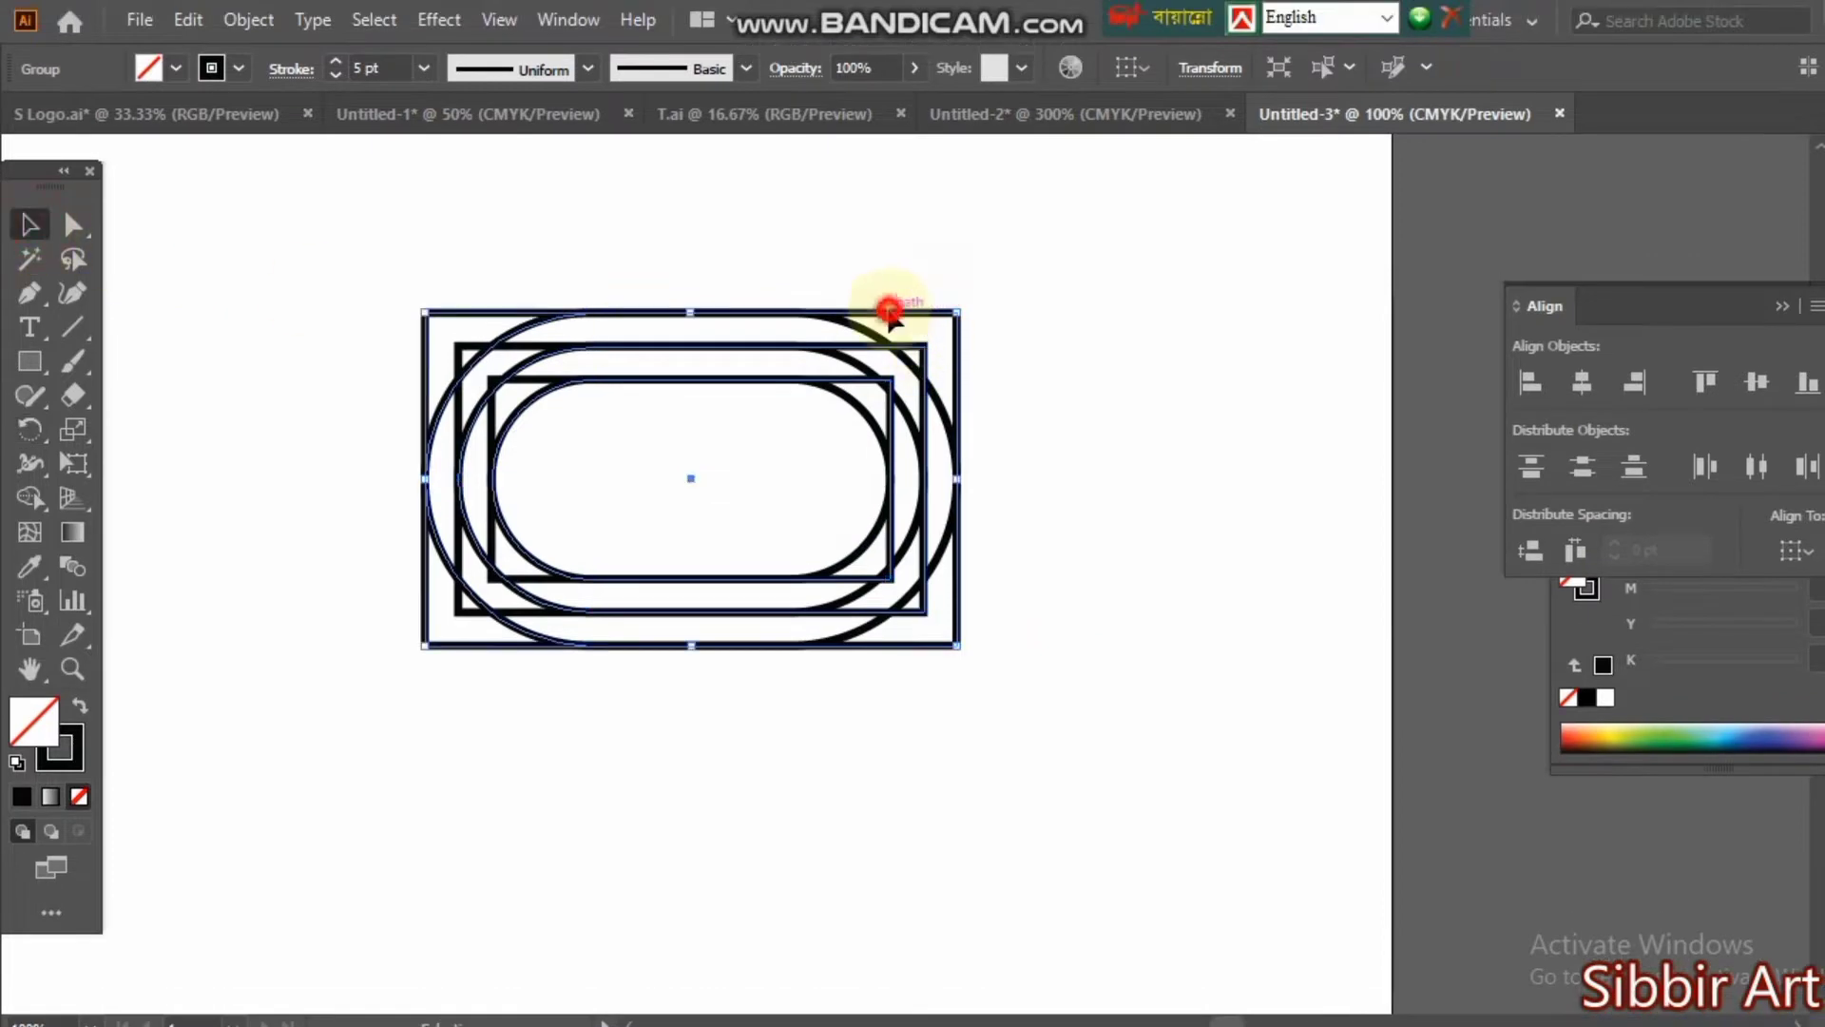
drag(889, 310, 990, 455)
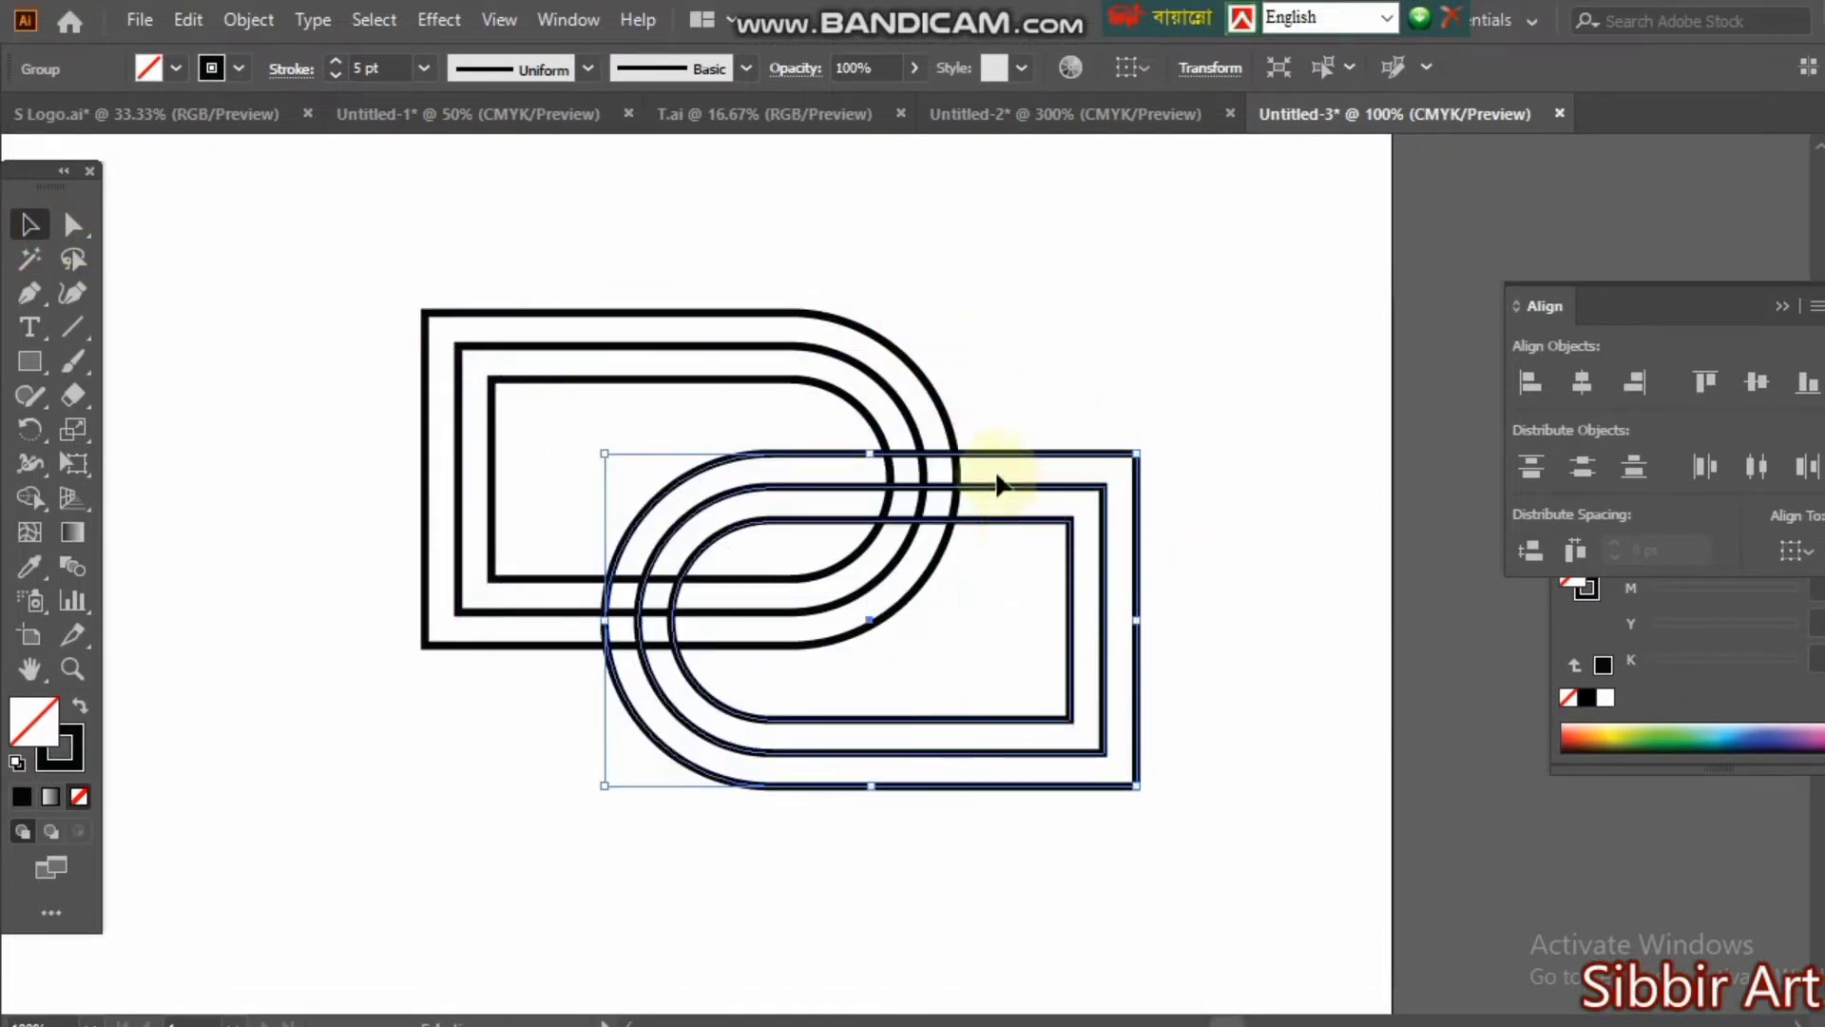
Move the lower-right group up slightly to adjust its overlap with the upper group.
click(1055, 387)
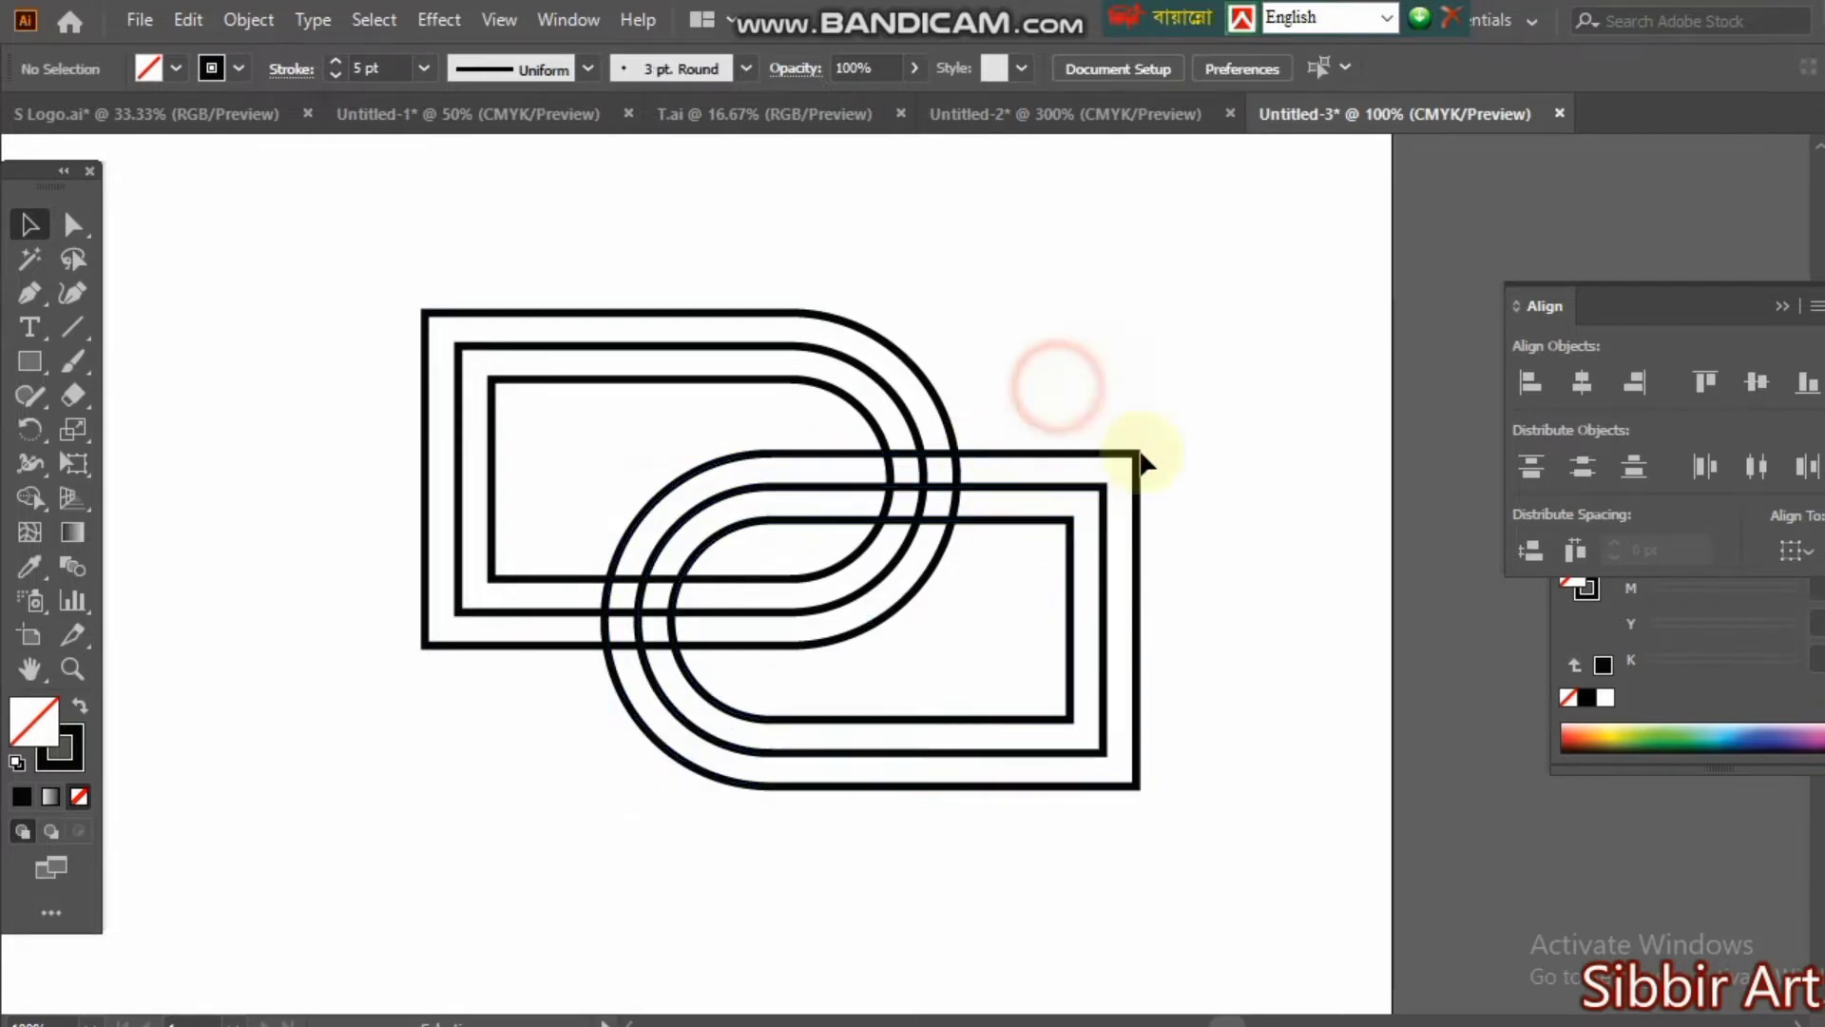
drag(1230, 825, 686, 513)
drag(1255, 583, 978, 684)
click(455, 772)
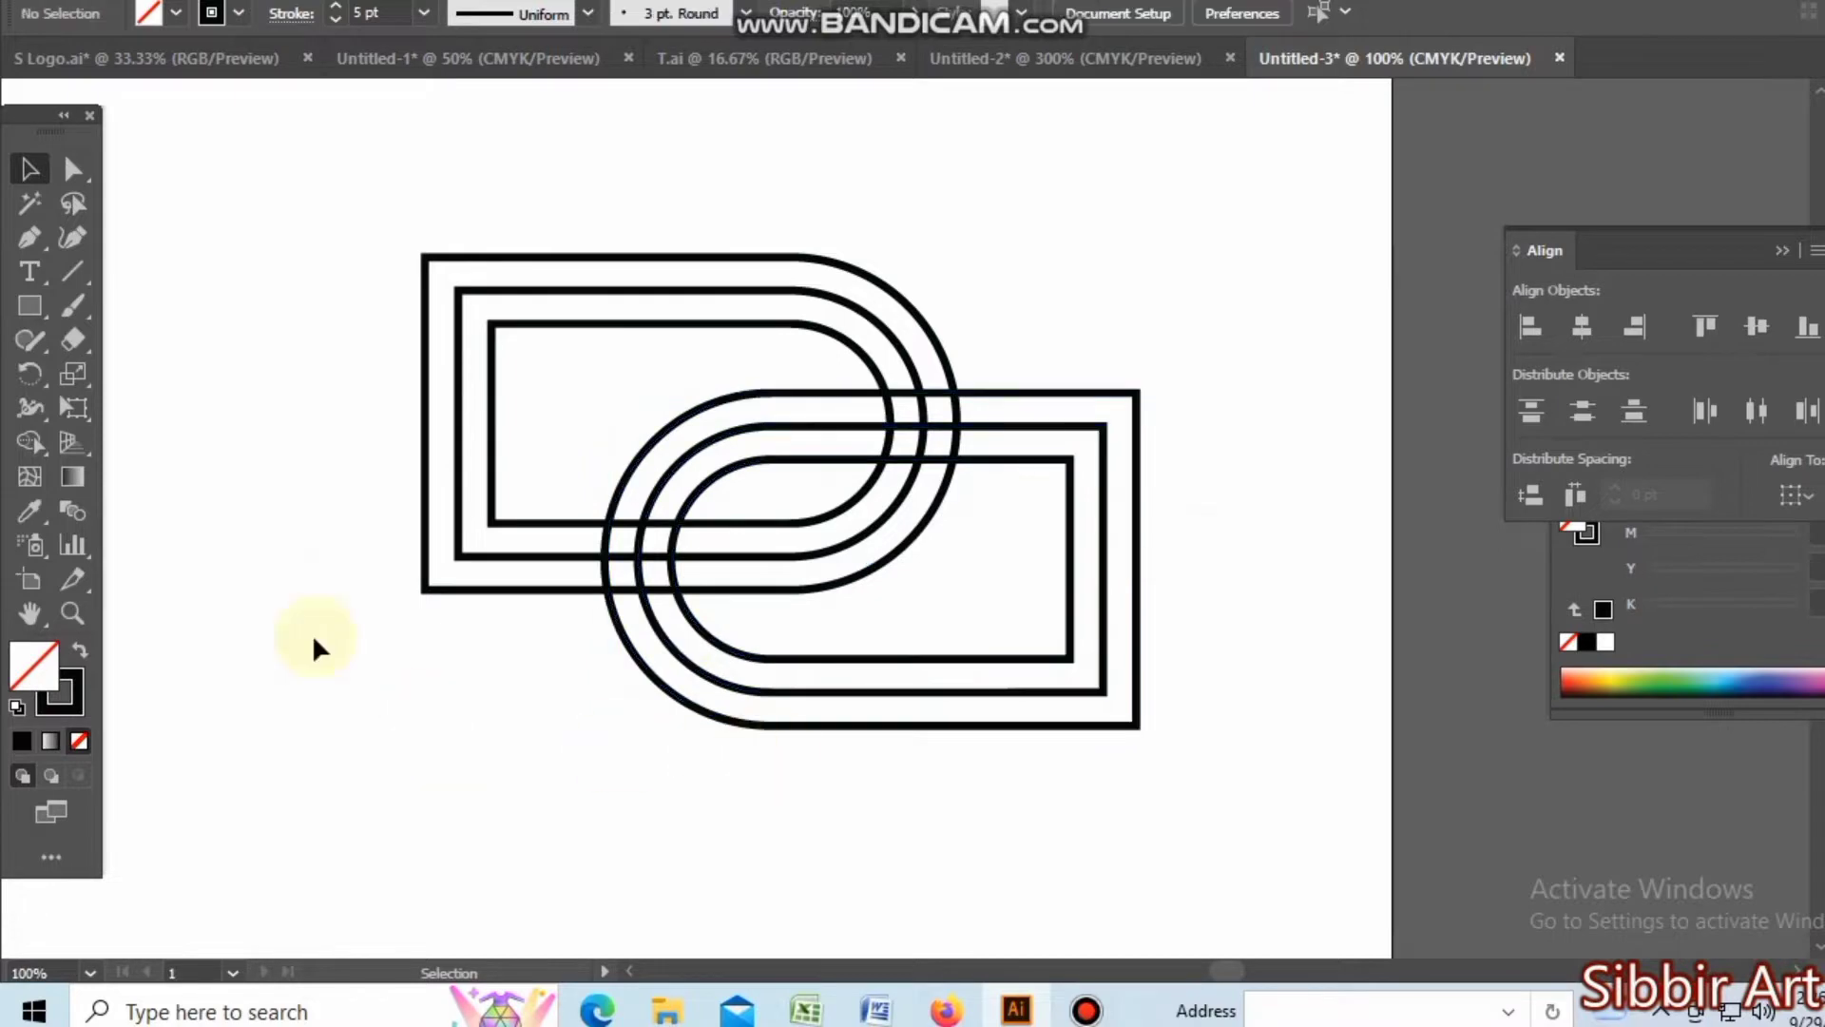
click(72, 271)
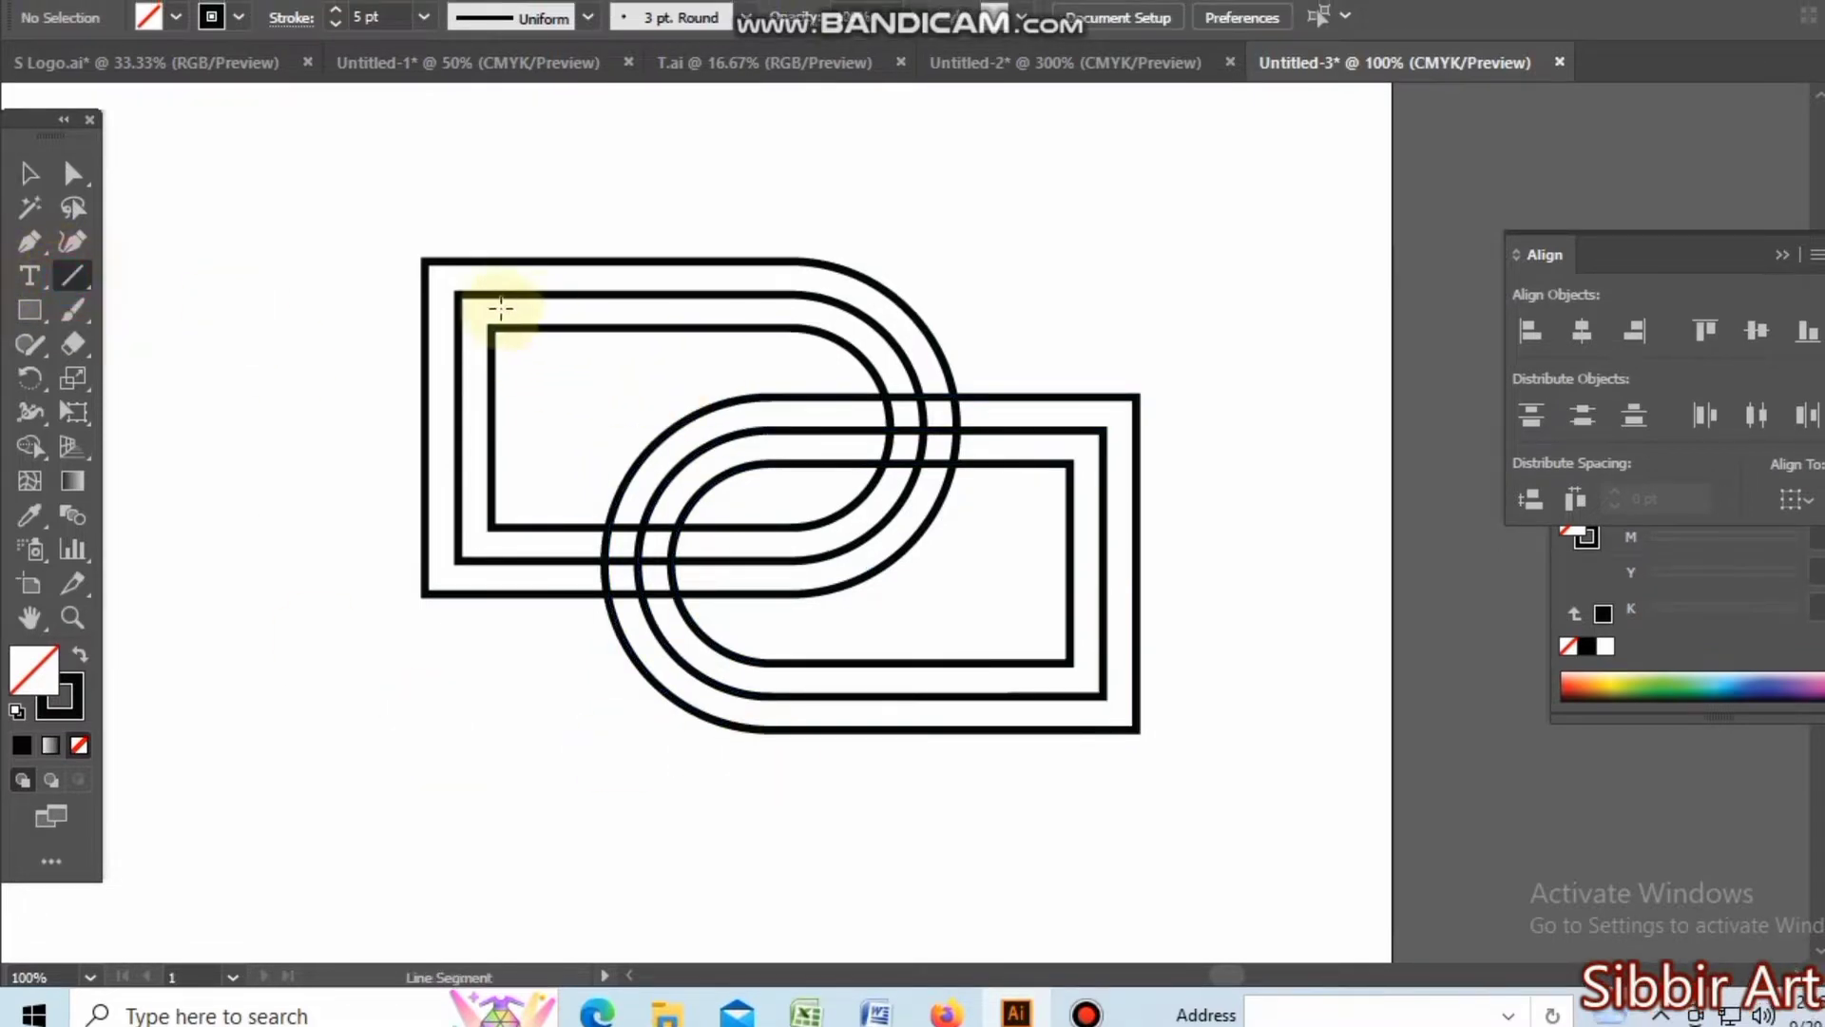
click(29, 172)
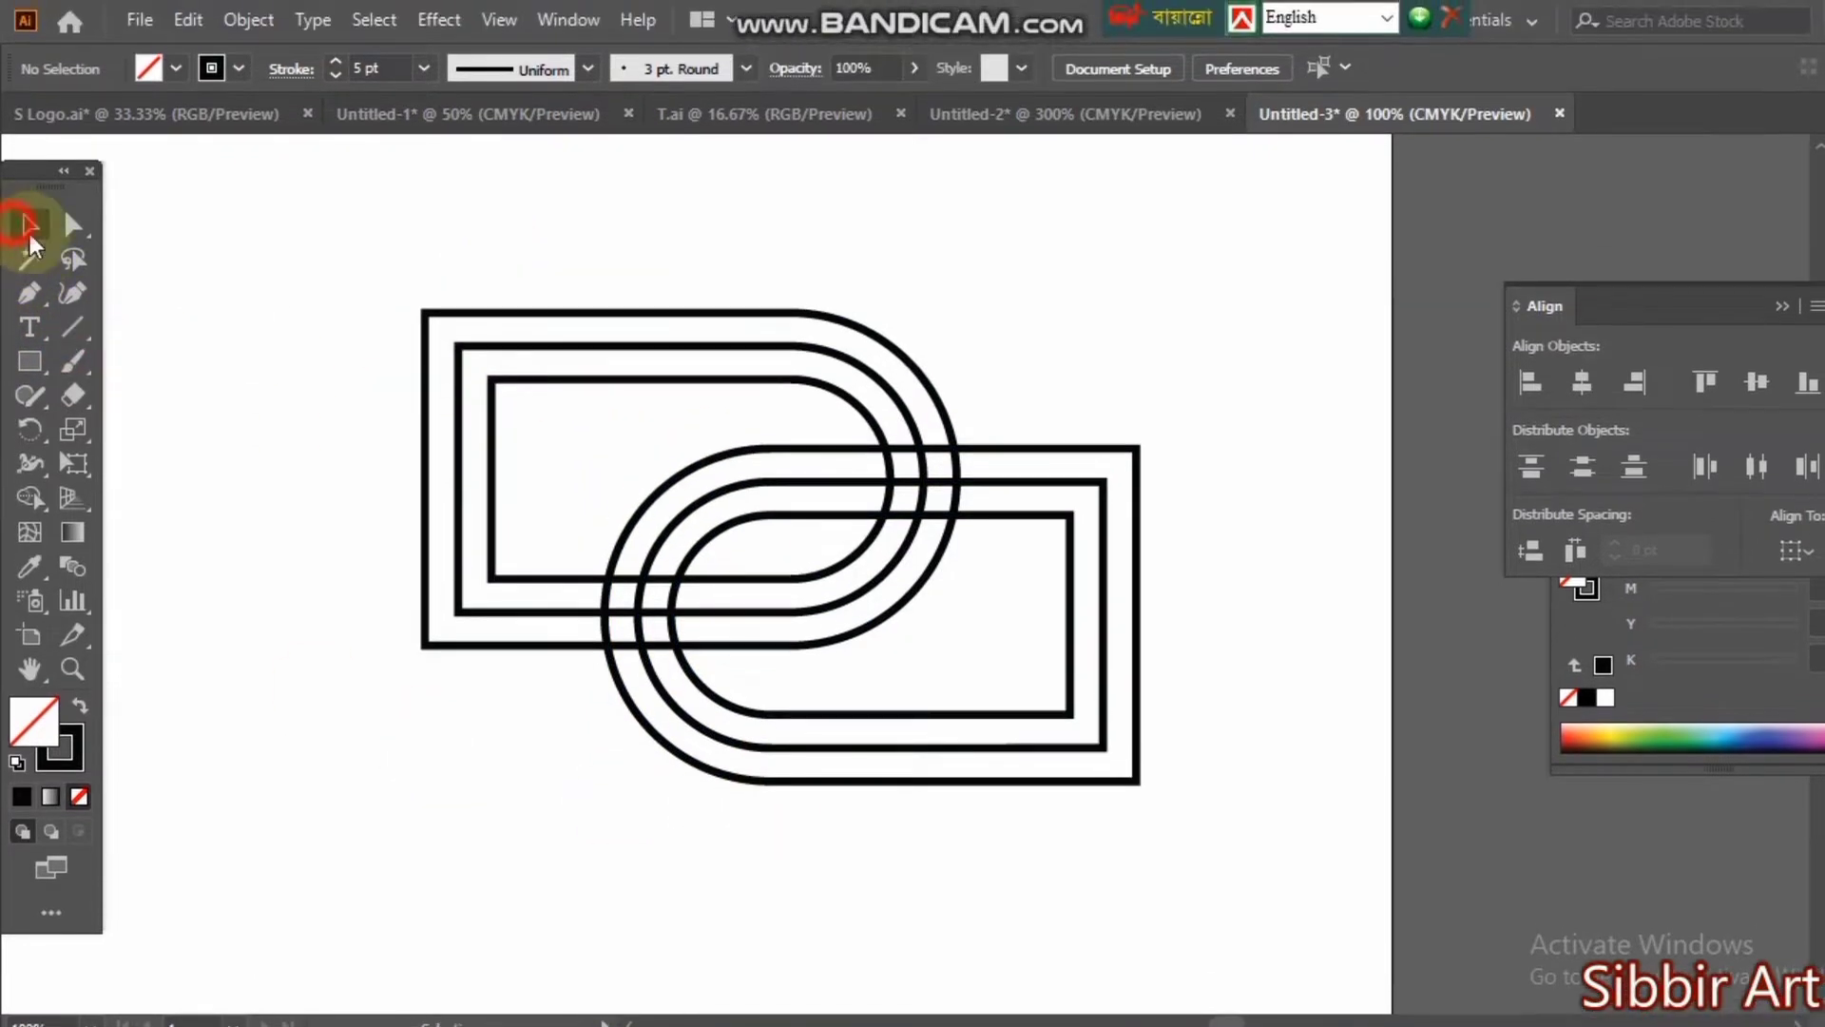
drag(282, 371, 310, 482)
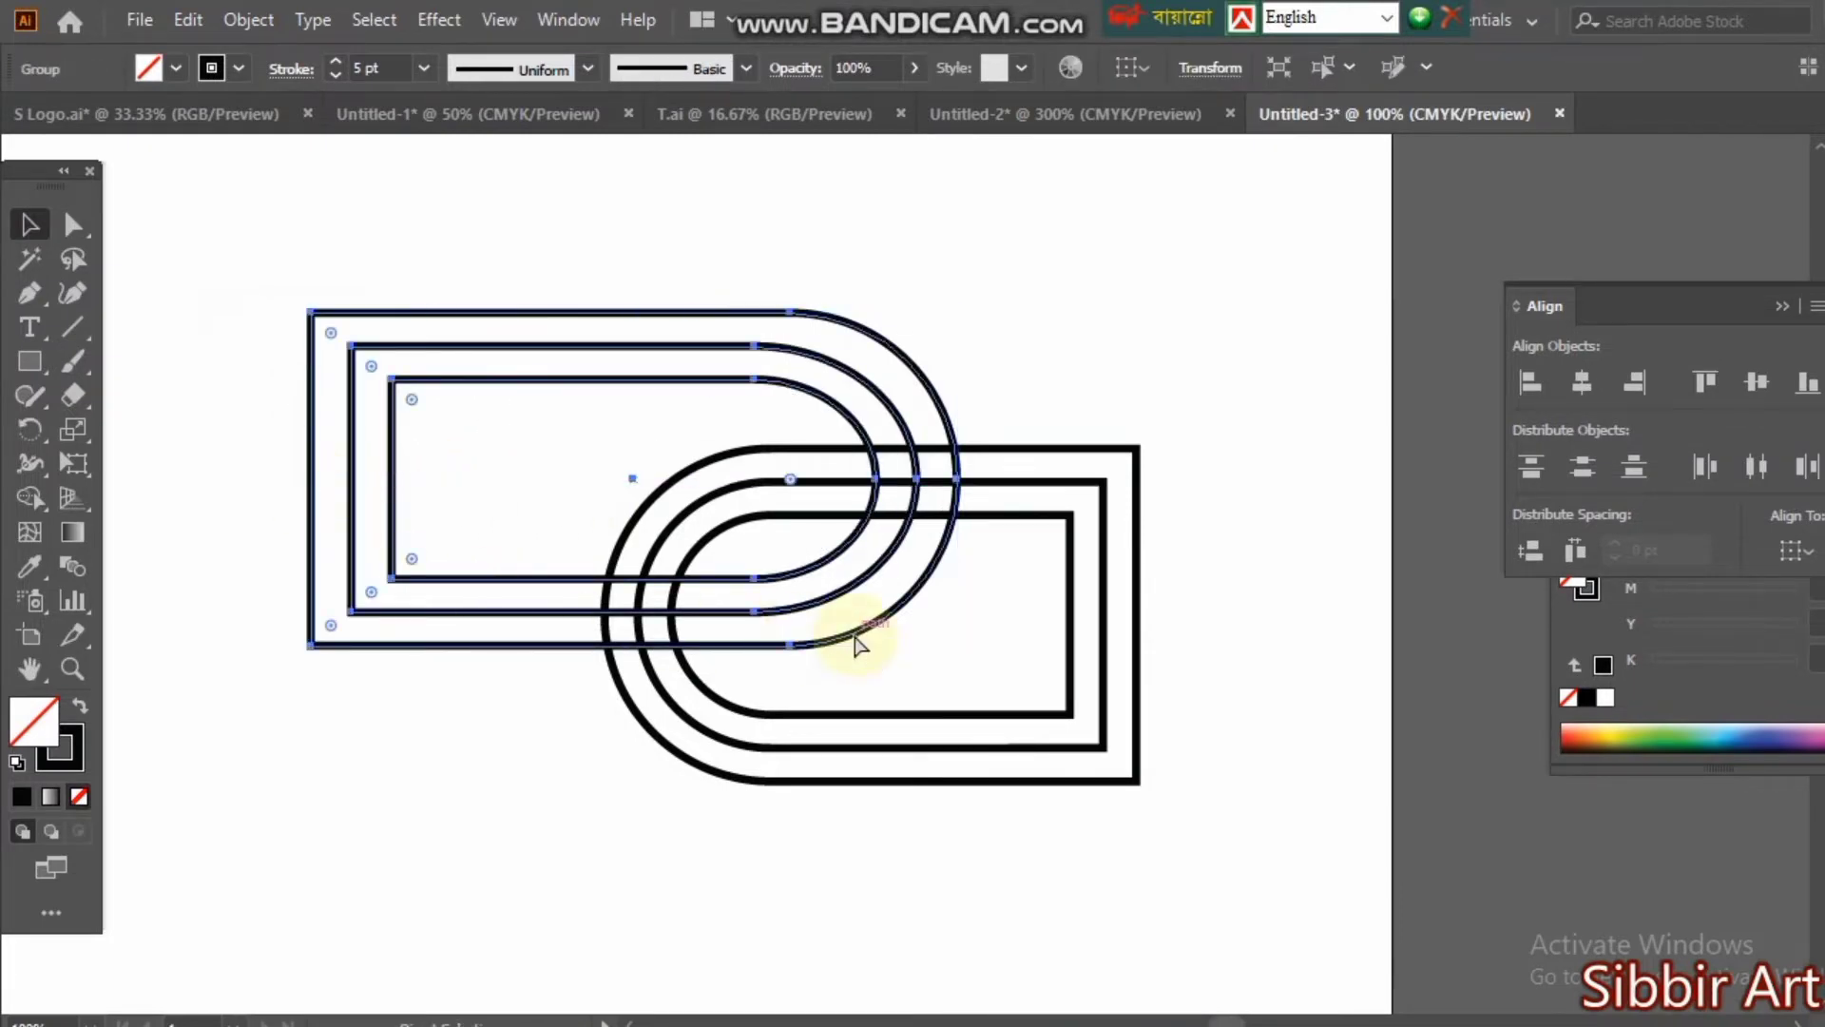
key(ctrl+z)
click(414, 765)
Lengthen the upper group by shifting the left-end anchor points of its three outlines horizontally to the left.
click(72, 224)
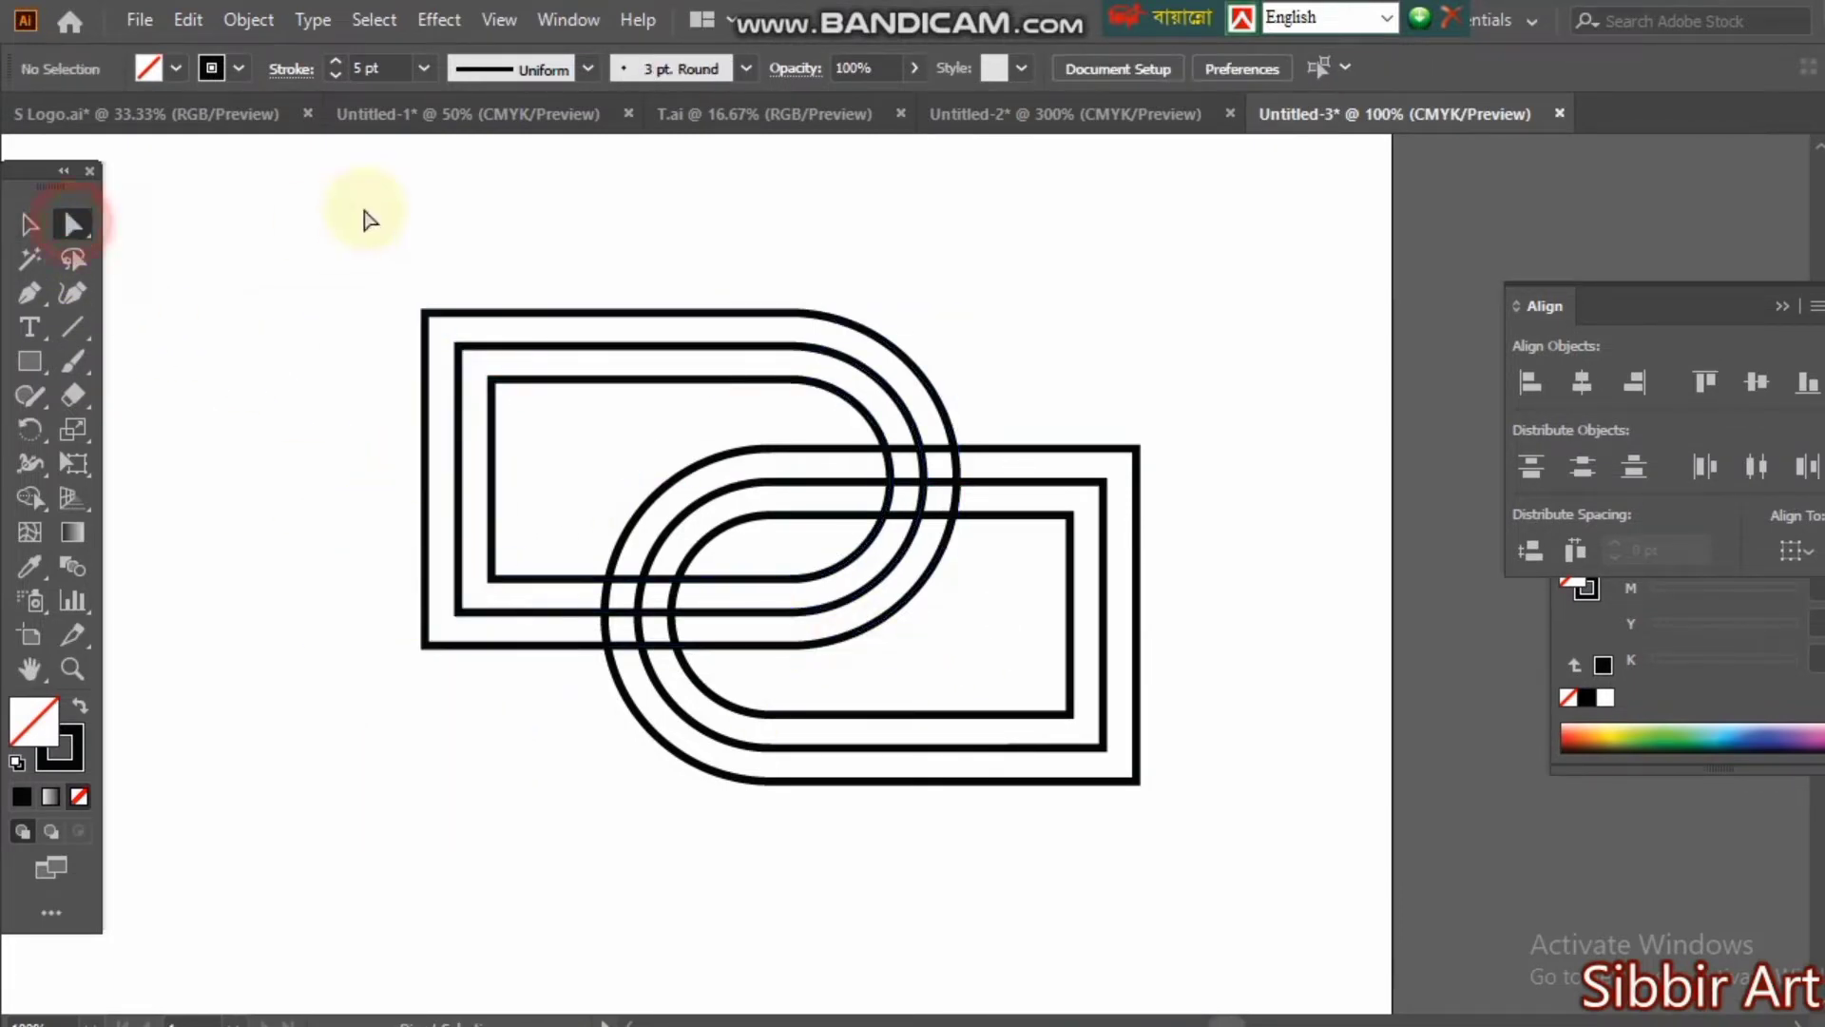
drag(364, 179, 521, 775)
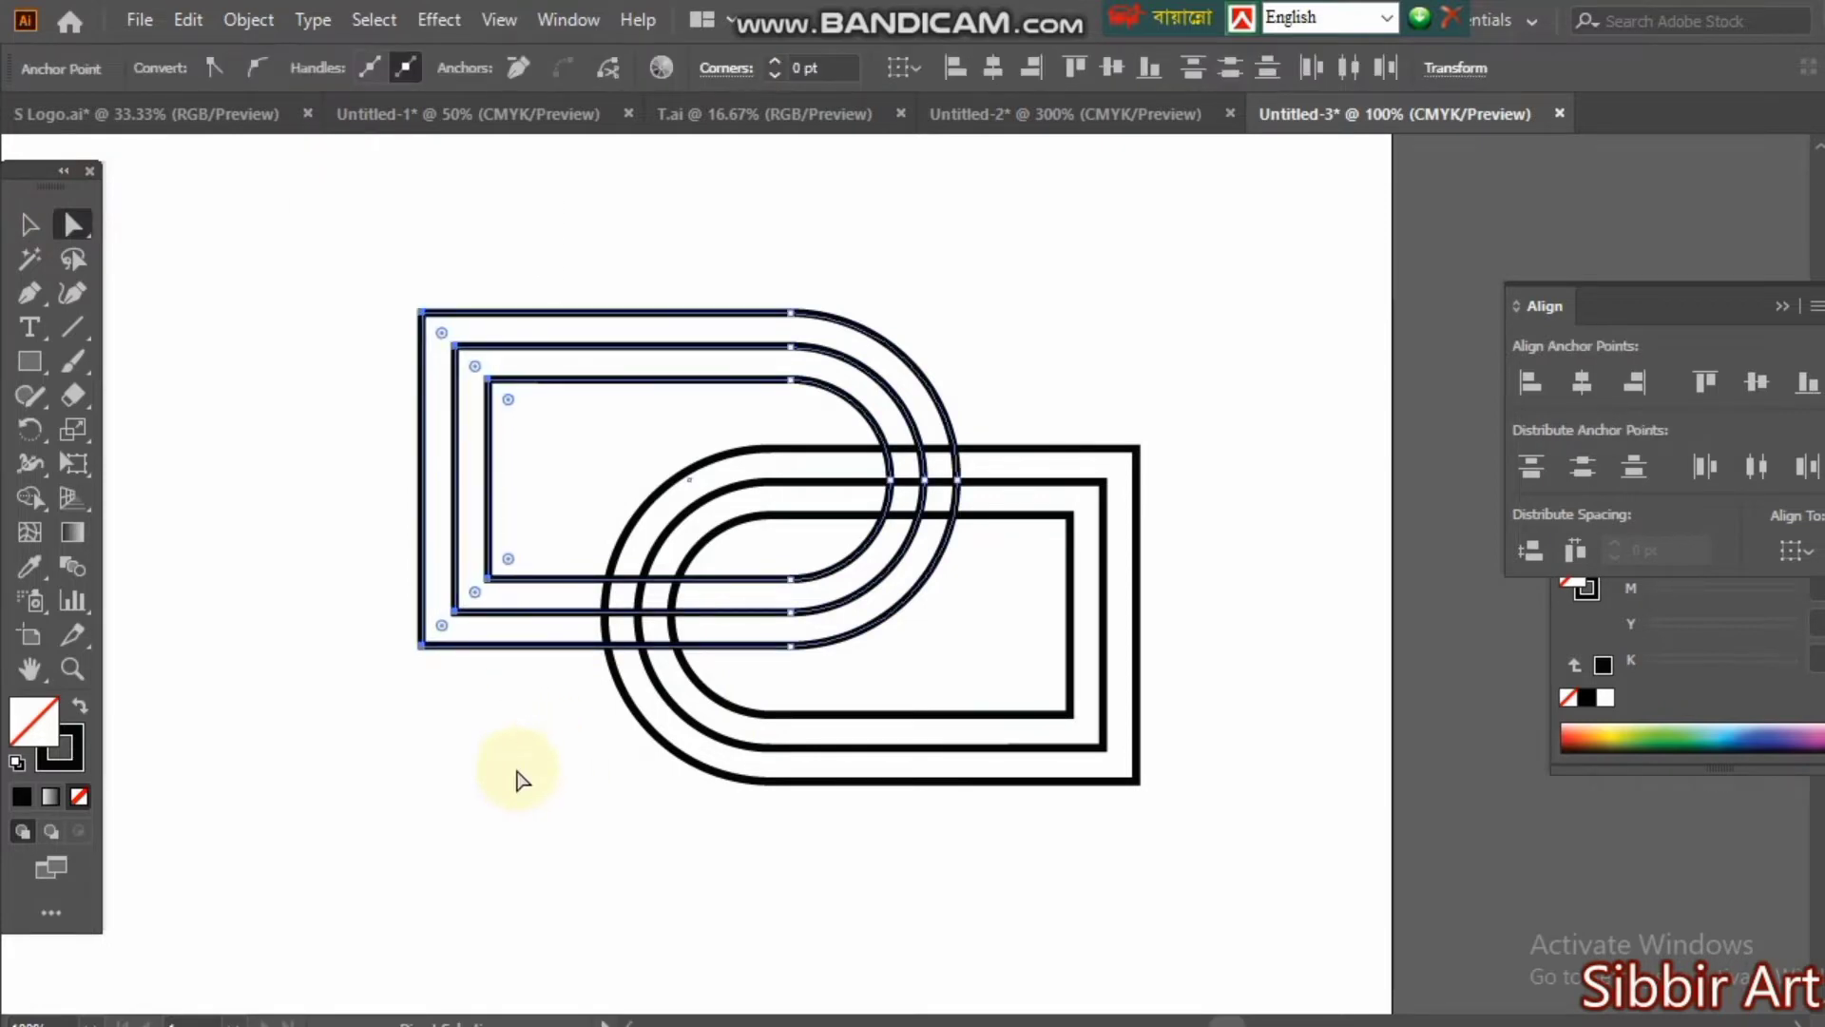
key(shift+Left)
key(shift+Left)
key(shift+Left)
key(shift+Left)
key(shift+Left)
key(shift+Left)
key(shift+Left)
key(shift+Left)
key(shift+Left)
key(shift+Left)
key(shift+Left)
key(shift+Left)
key(shift+Left)
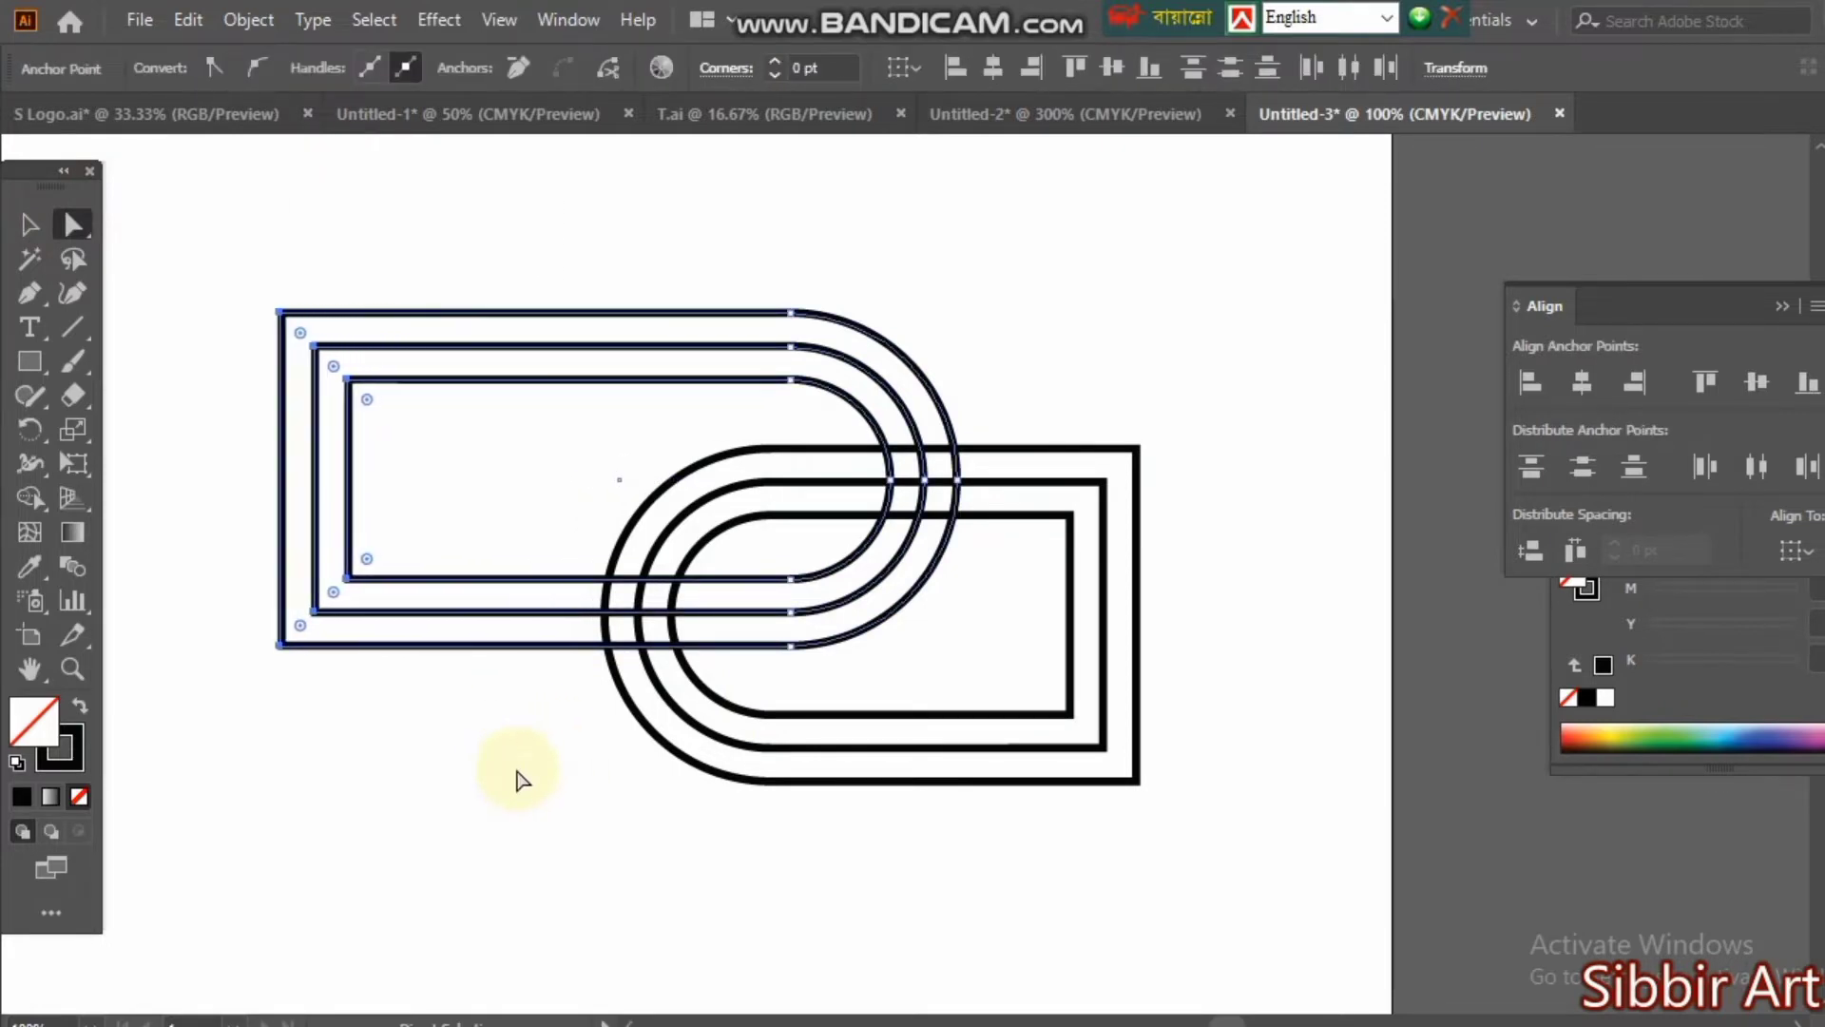
click(521, 780)
click(29, 222)
drag(1128, 652, 1081, 558)
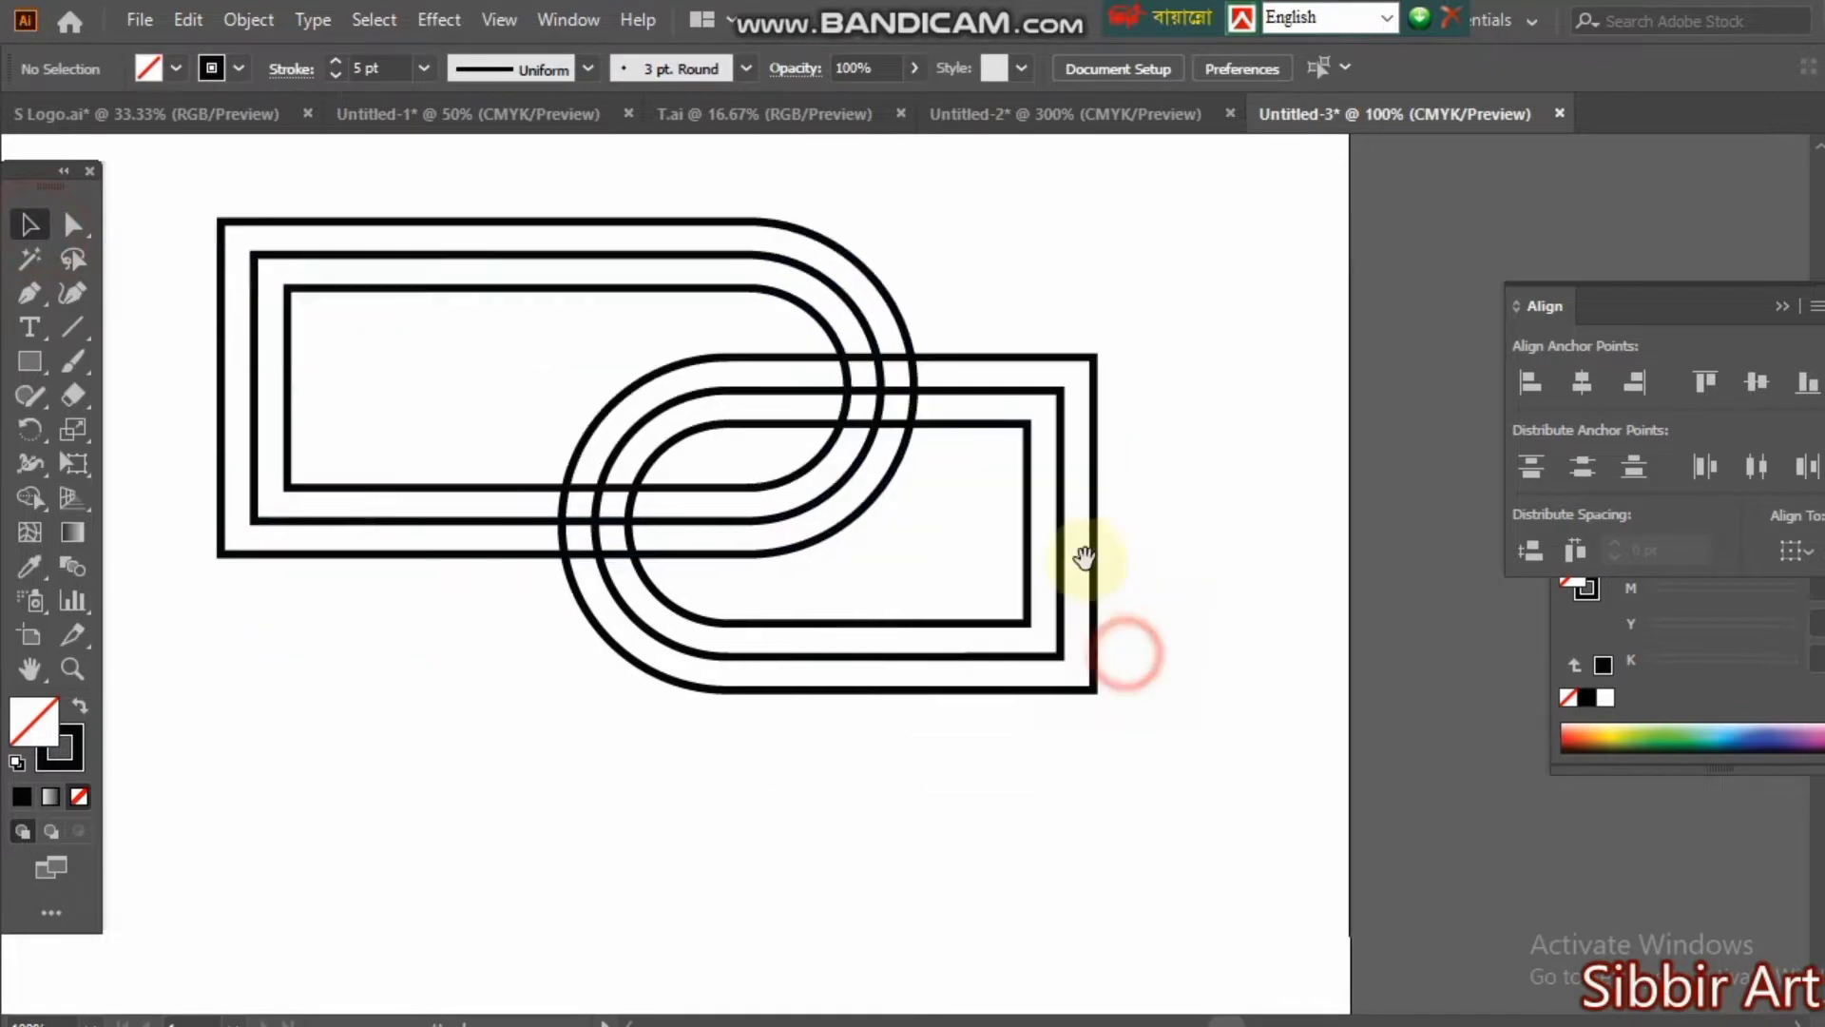
drag(966, 712, 1067, 786)
drag(1136, 836, 694, 436)
drag(693, 368, 686, 361)
click(545, 685)
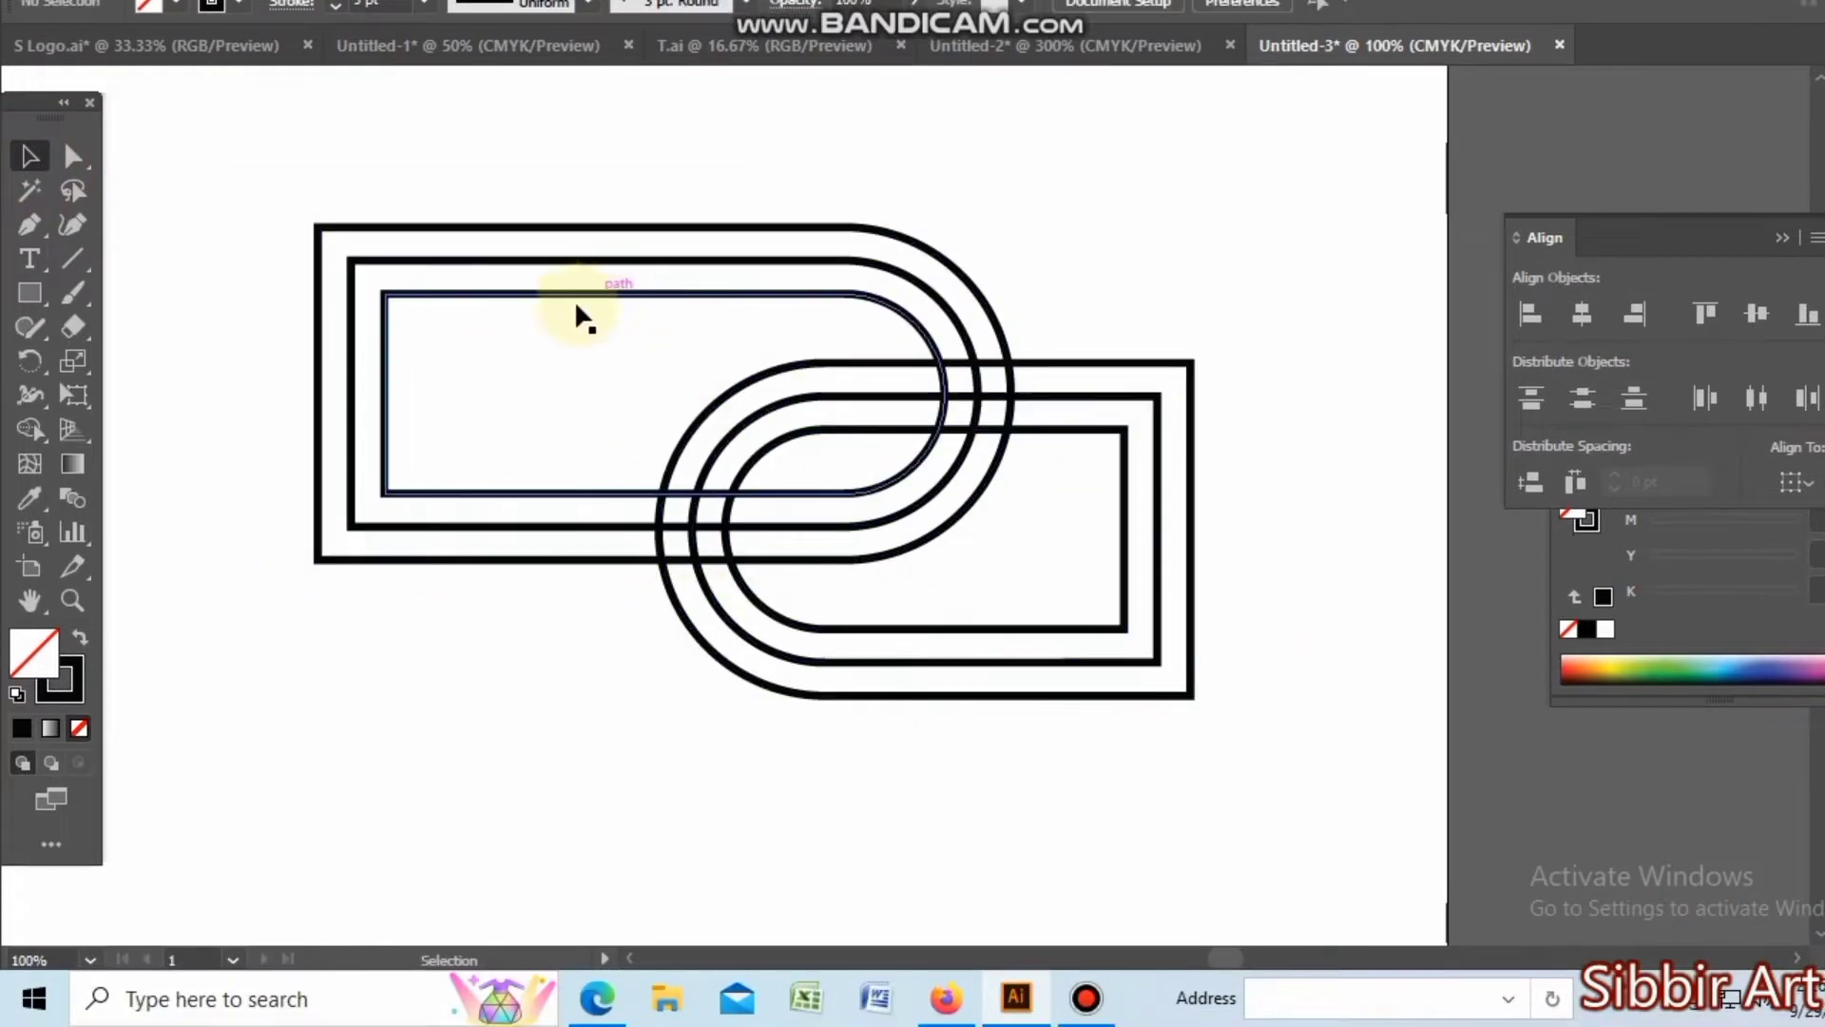
Draw a long vertical line across the upper group's left part and place a copy of it near the lower group's curved end.
click(72, 301)
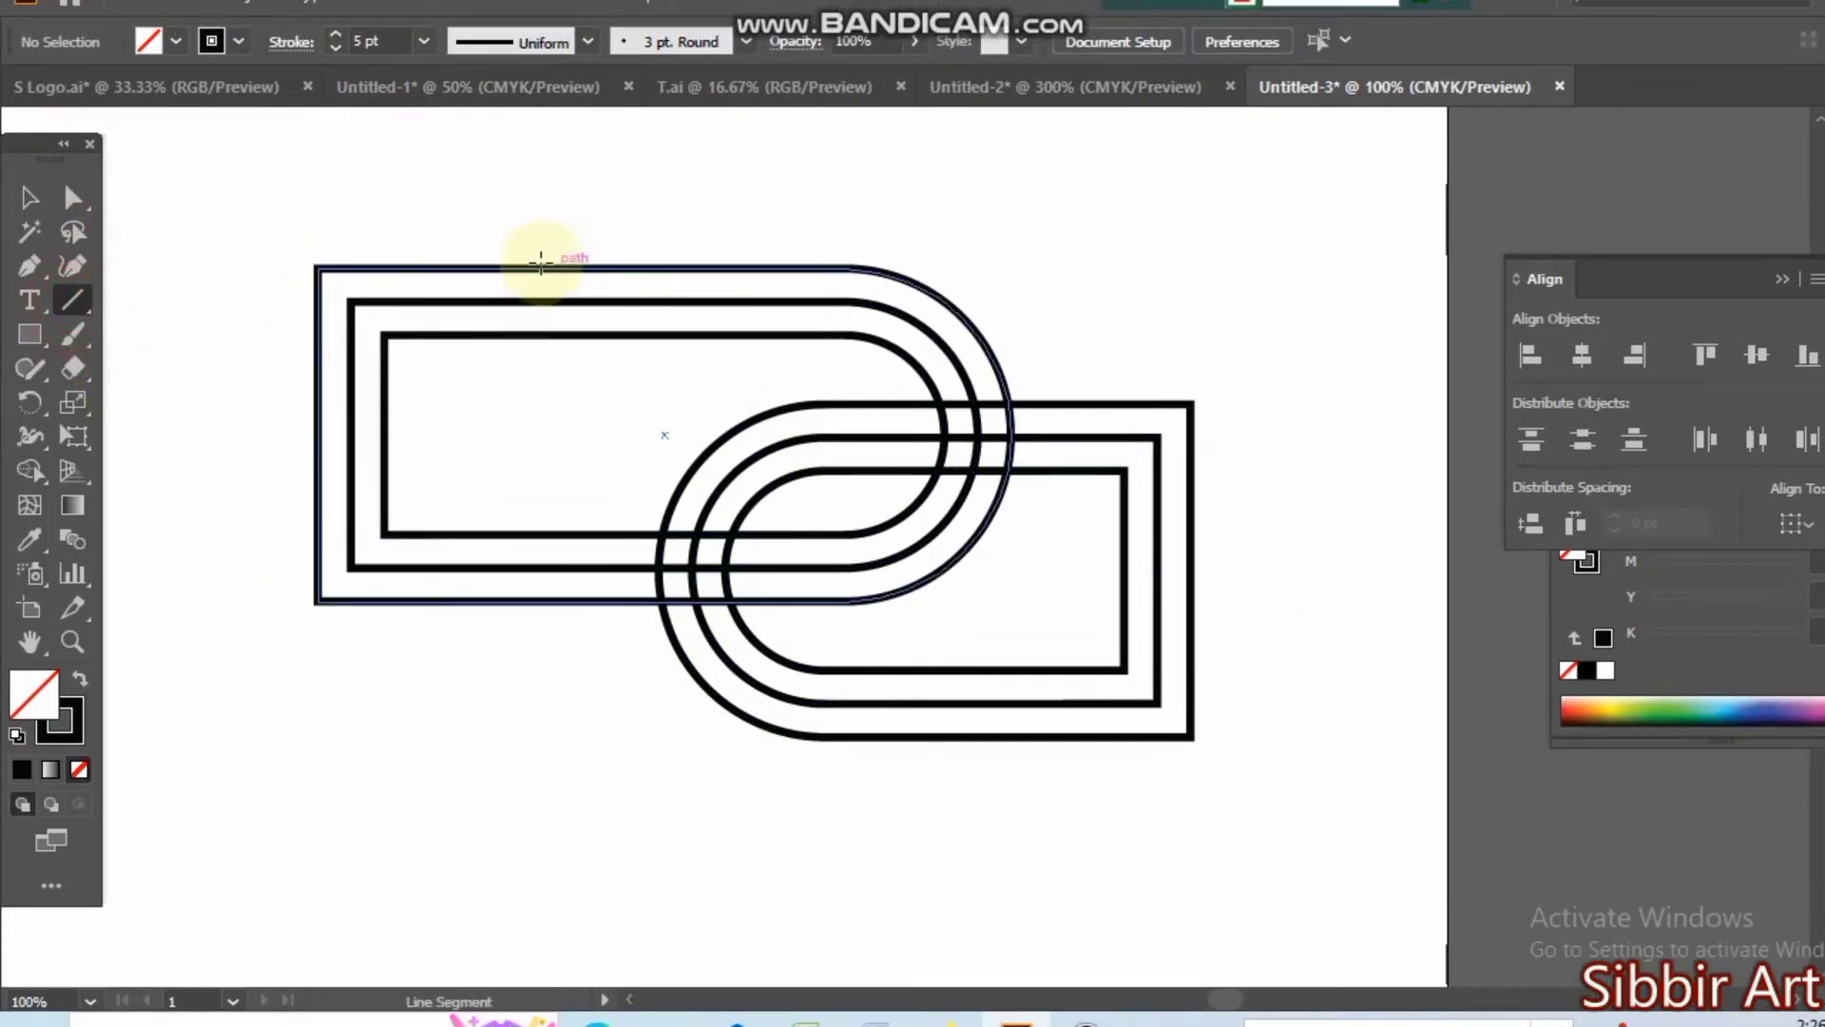
drag(449, 243, 465, 869)
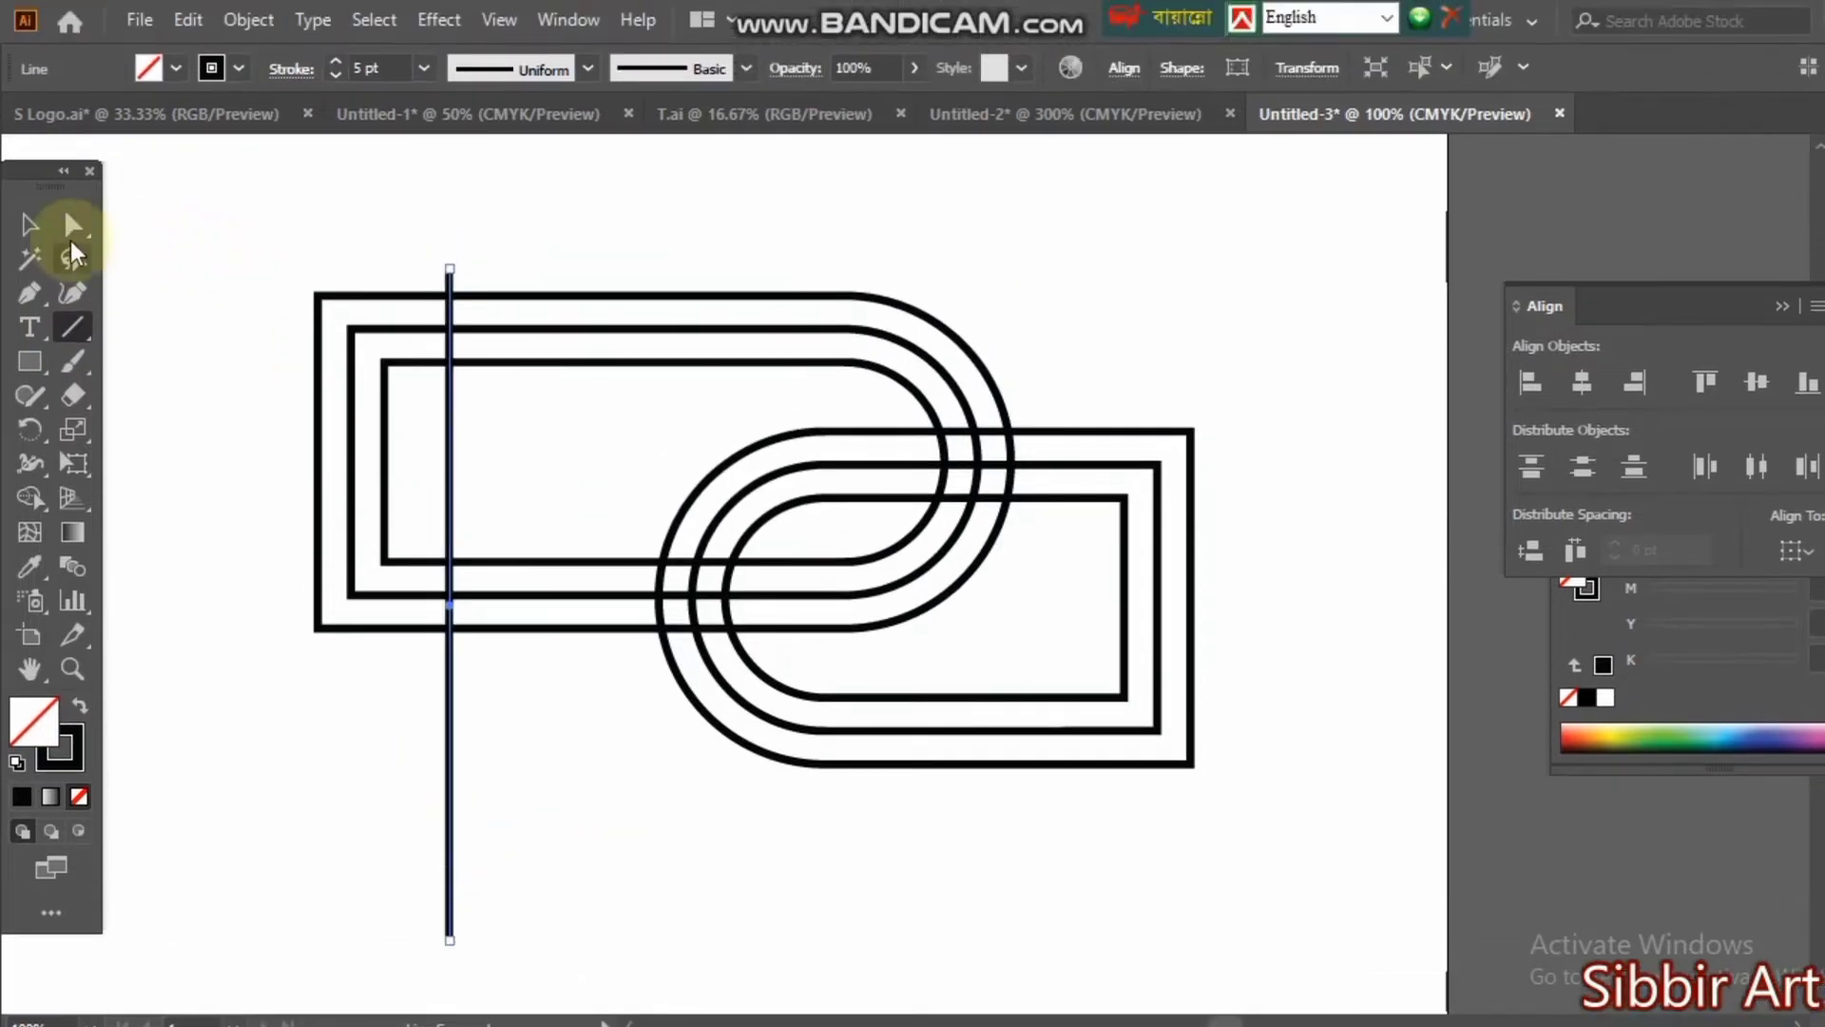
click(29, 156)
drag(456, 505, 667, 532)
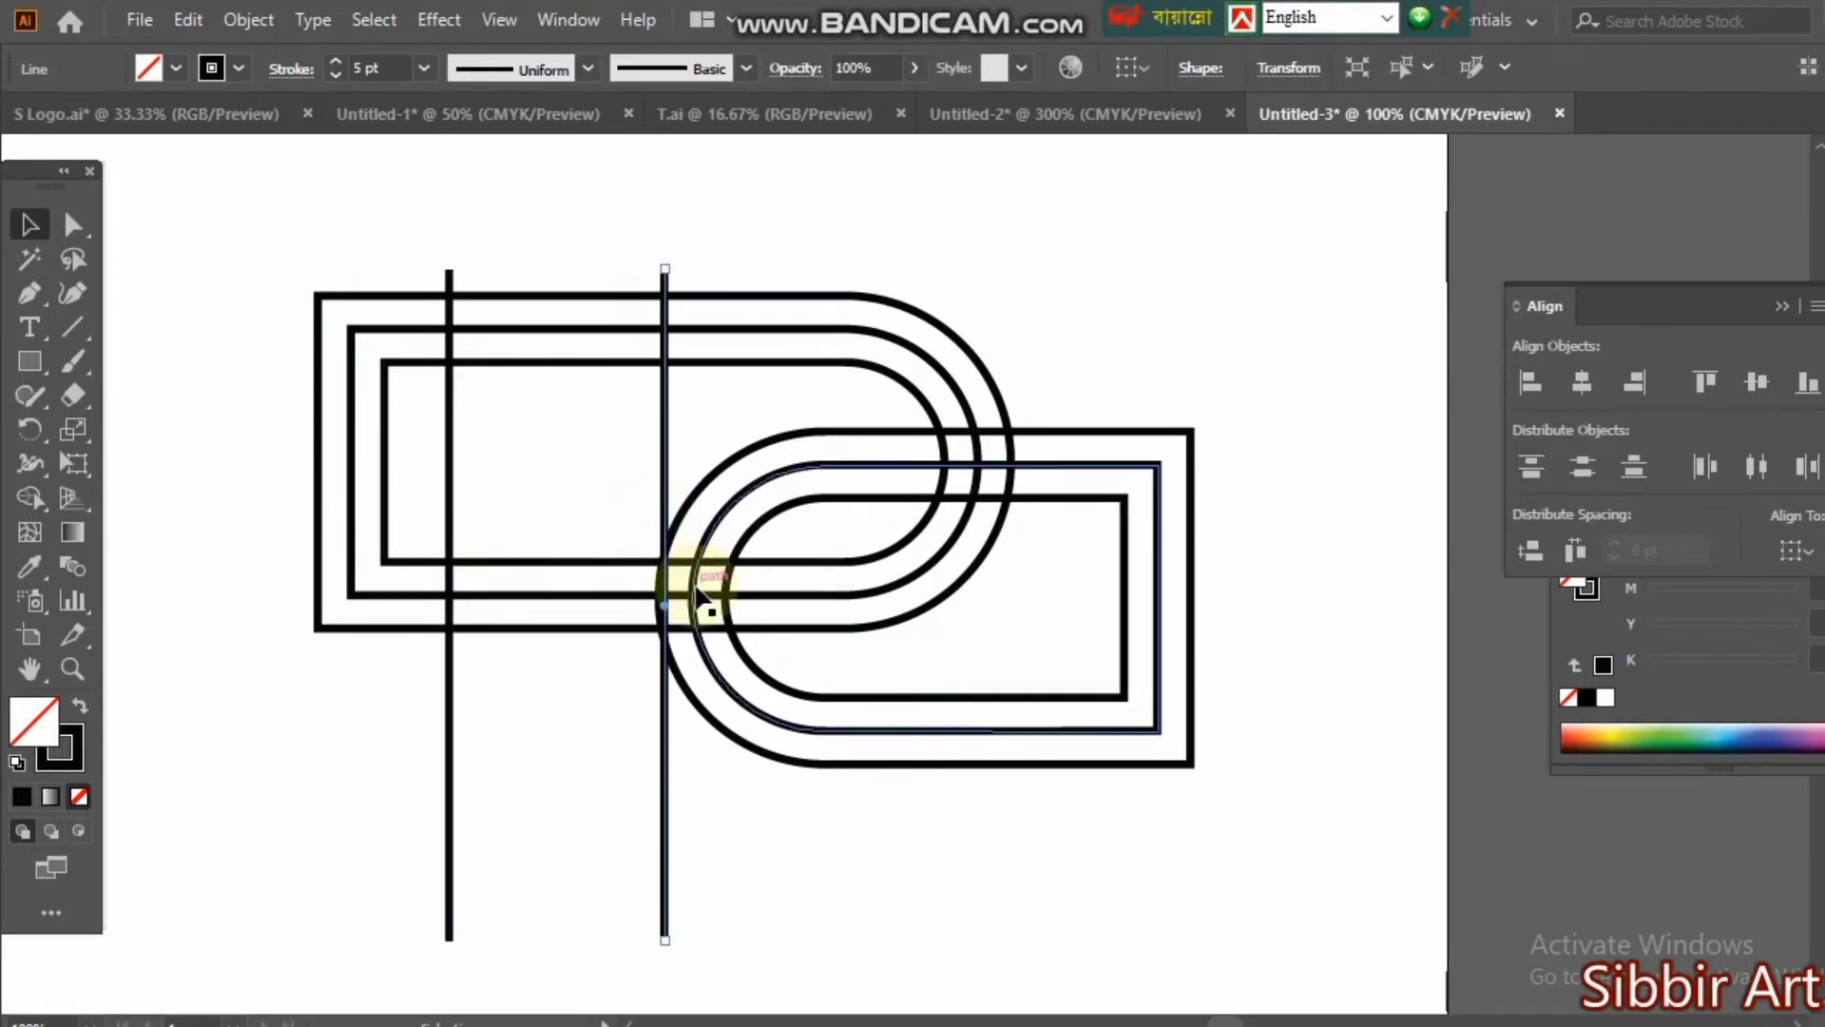
Left-align the second vertical line with the outer edge of the lower group's curved end.
double_click(1169, 443)
click(1328, 461)
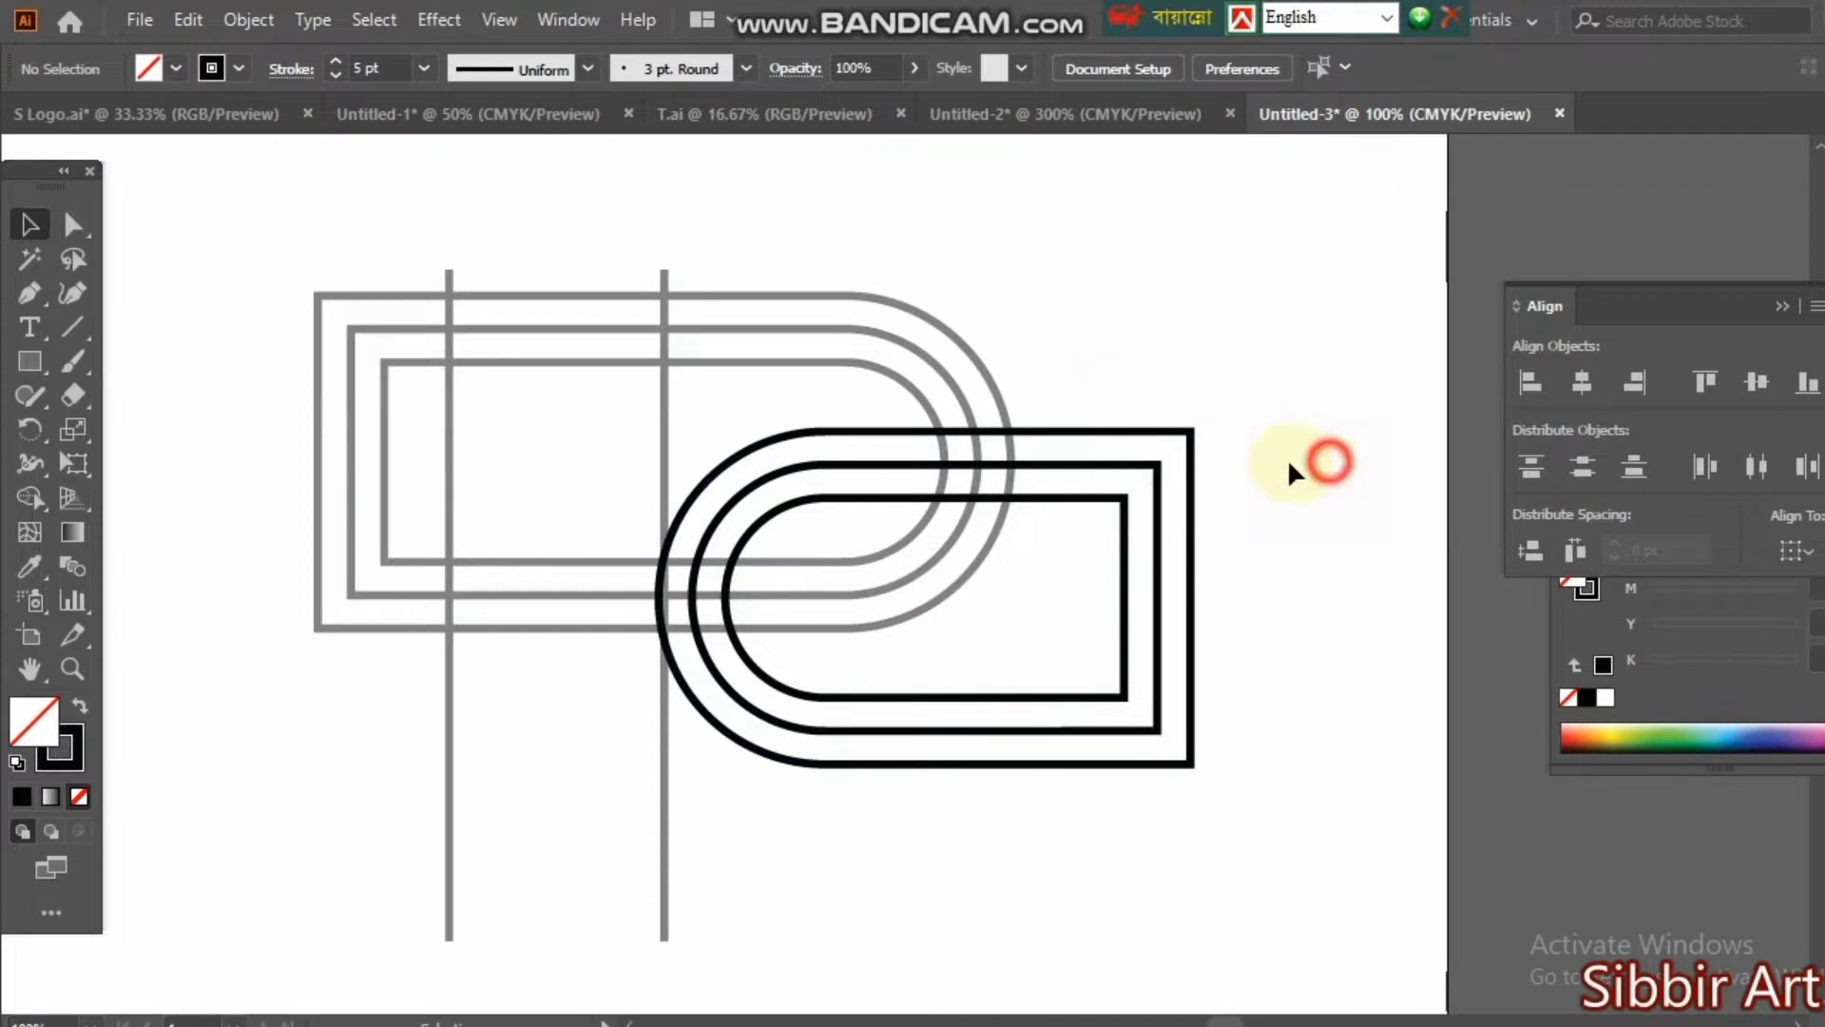
click(666, 421)
shift+click(1083, 432)
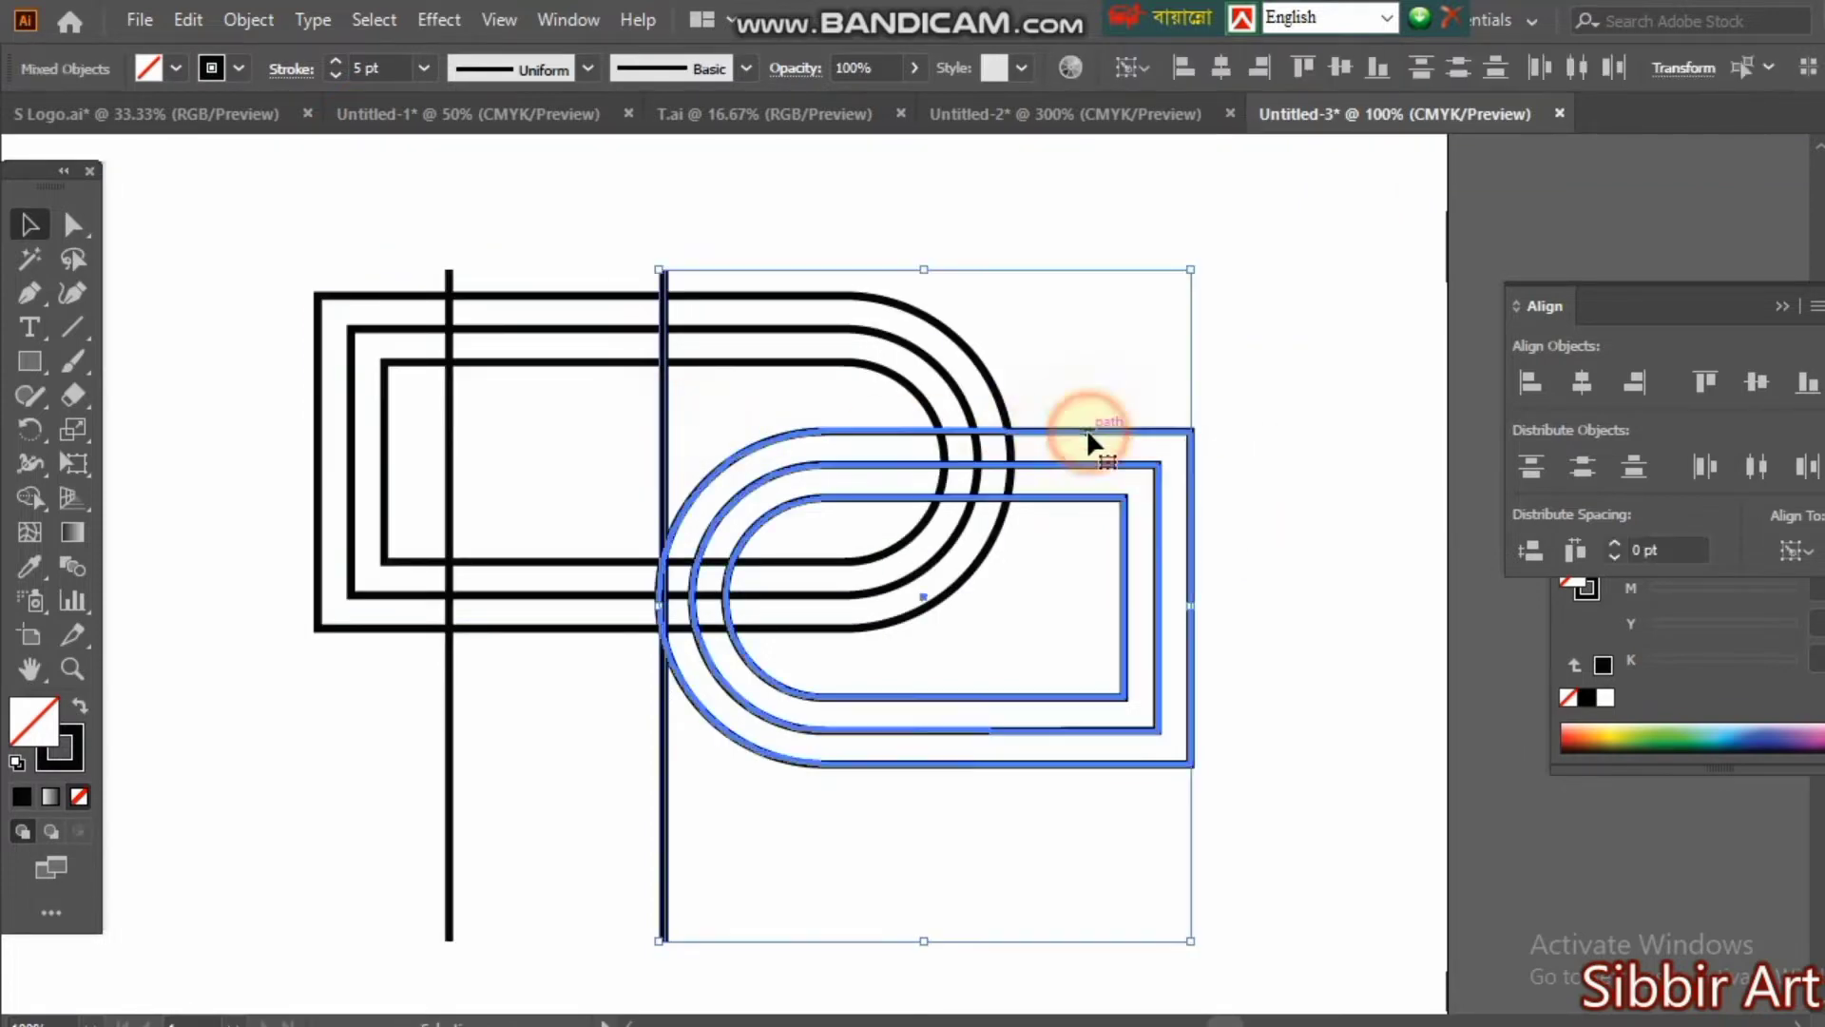
click(1178, 68)
click(1115, 355)
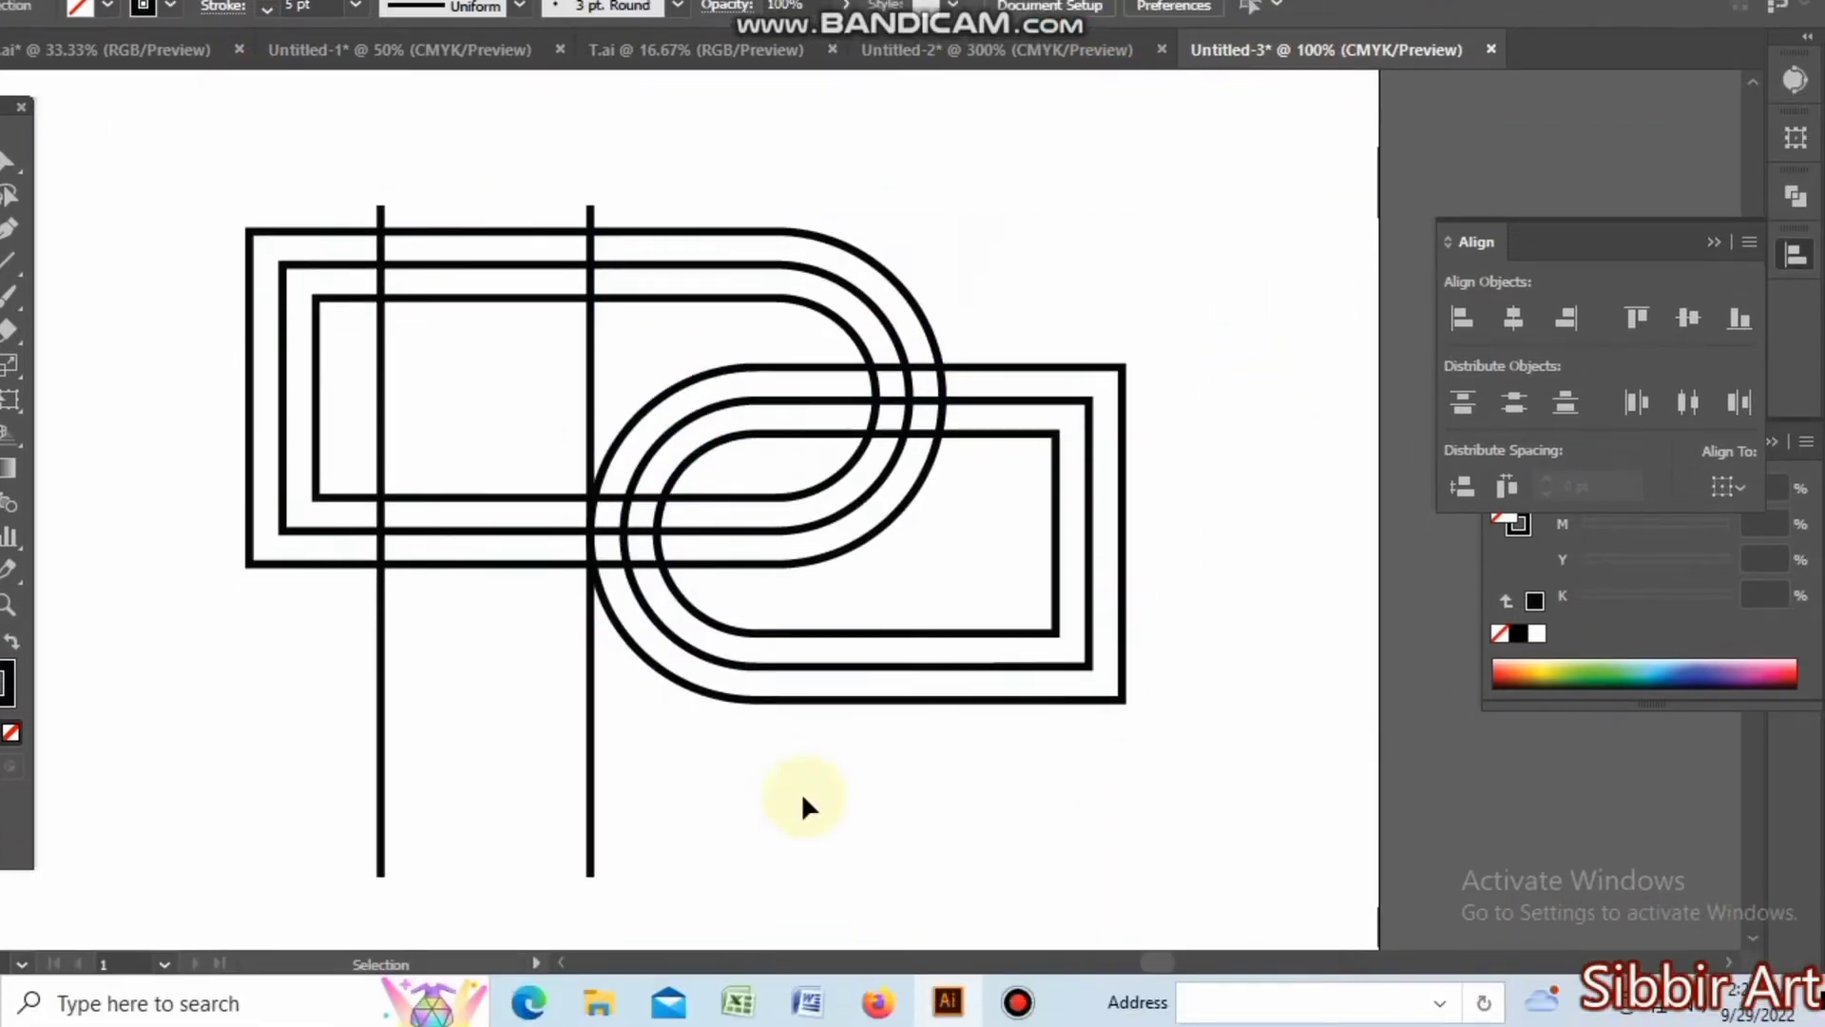
click(807, 817)
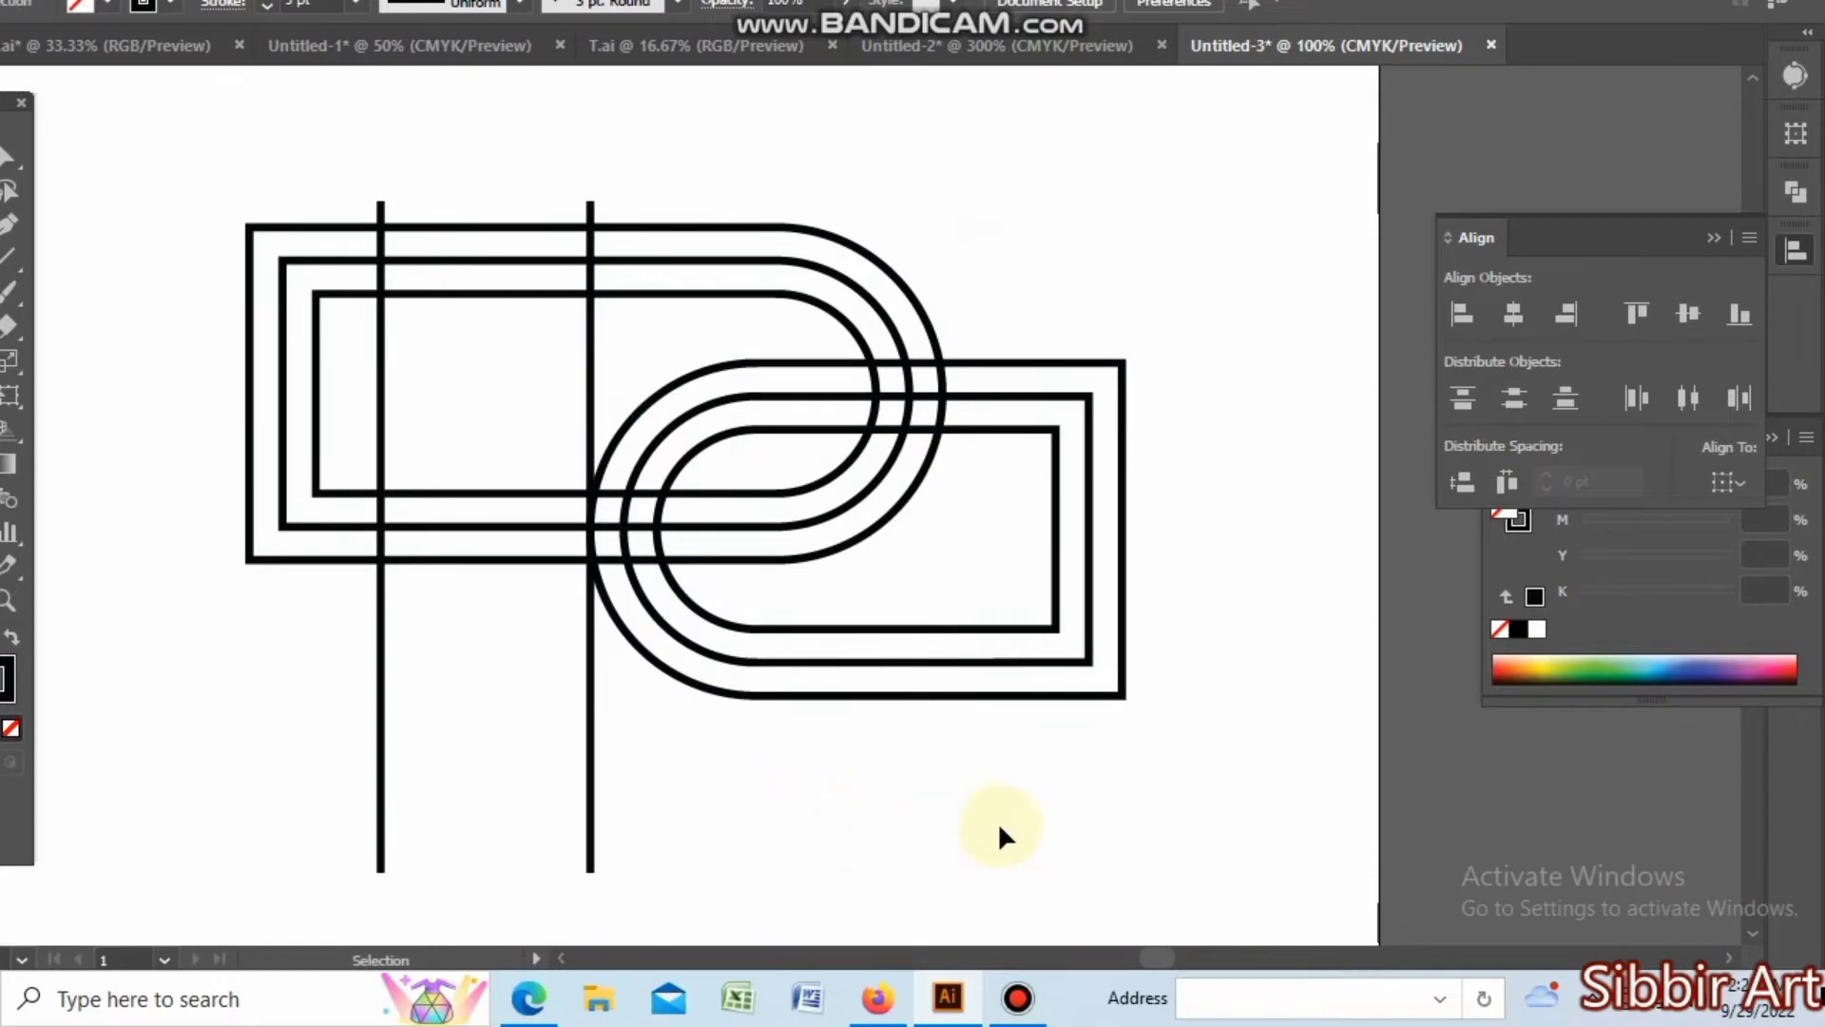
click(958, 815)
key(ctrl+a)
click(915, 772)
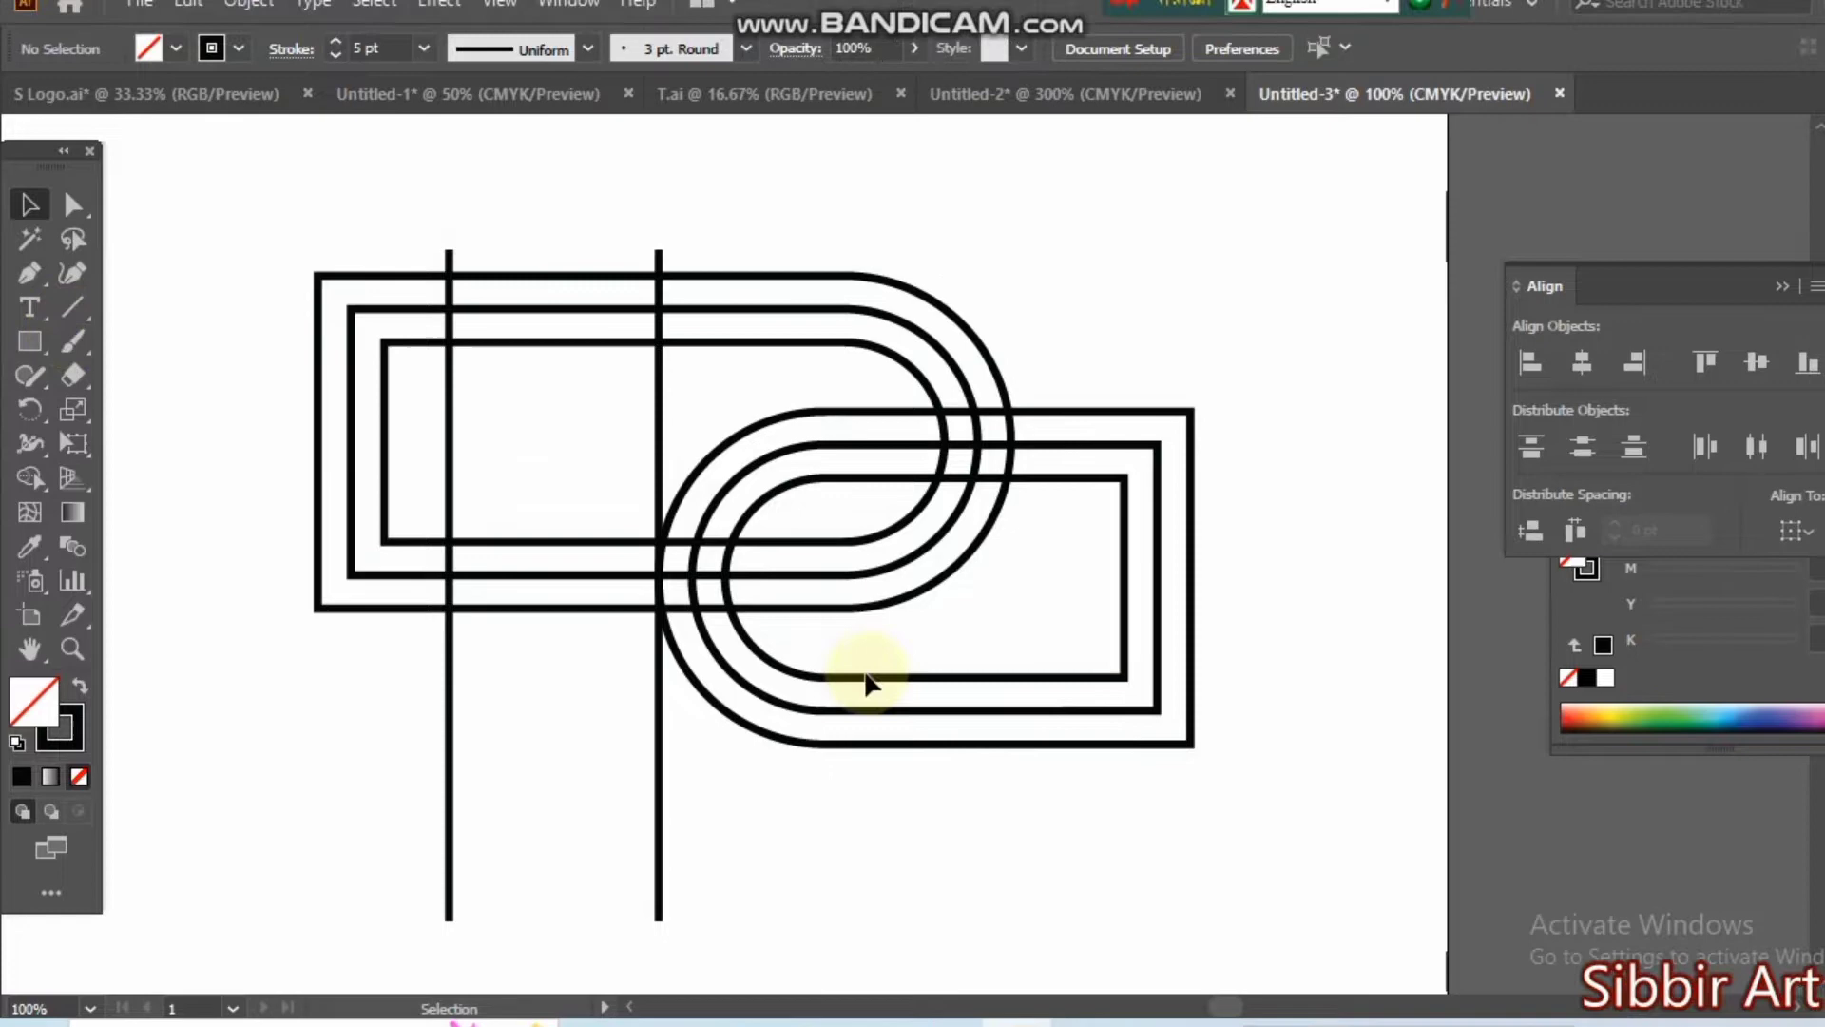
click(914, 848)
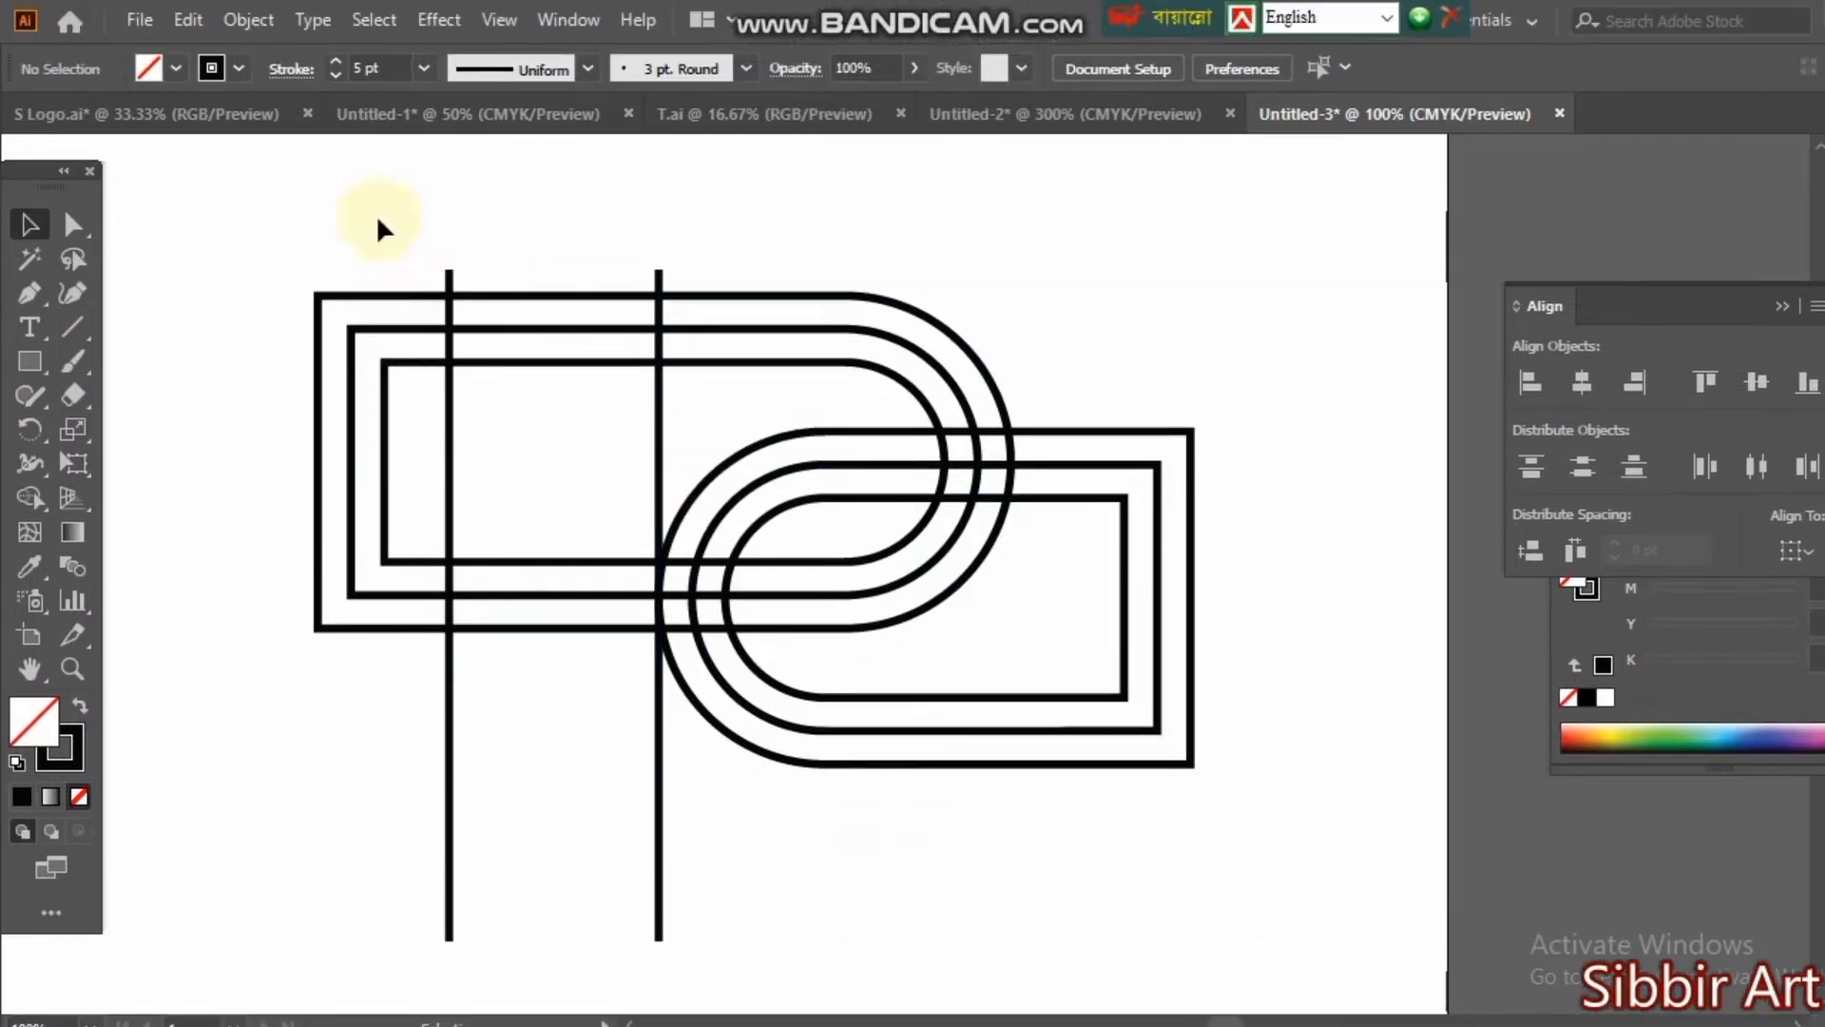
Align both vertical lines with the upper group so that they are vertically centred on it.
drag(380, 158, 725, 300)
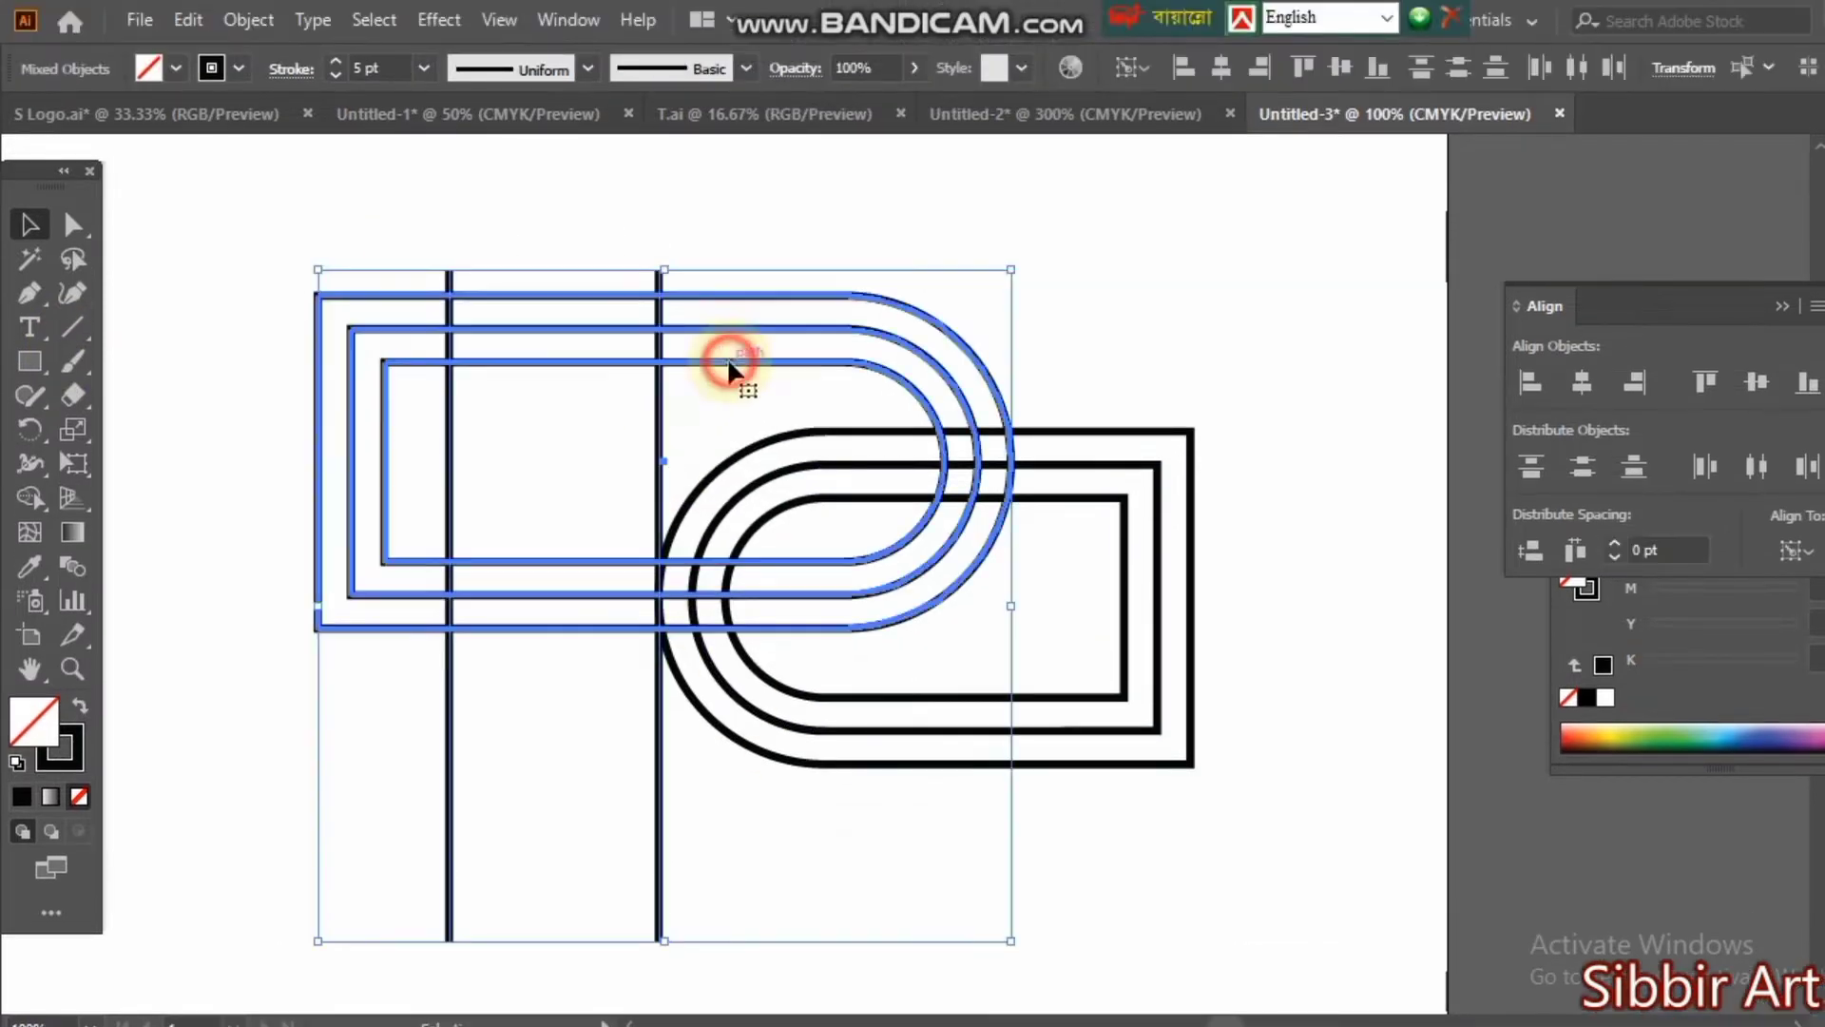
click(1301, 67)
click(884, 961)
drag(835, 868, 810, 1020)
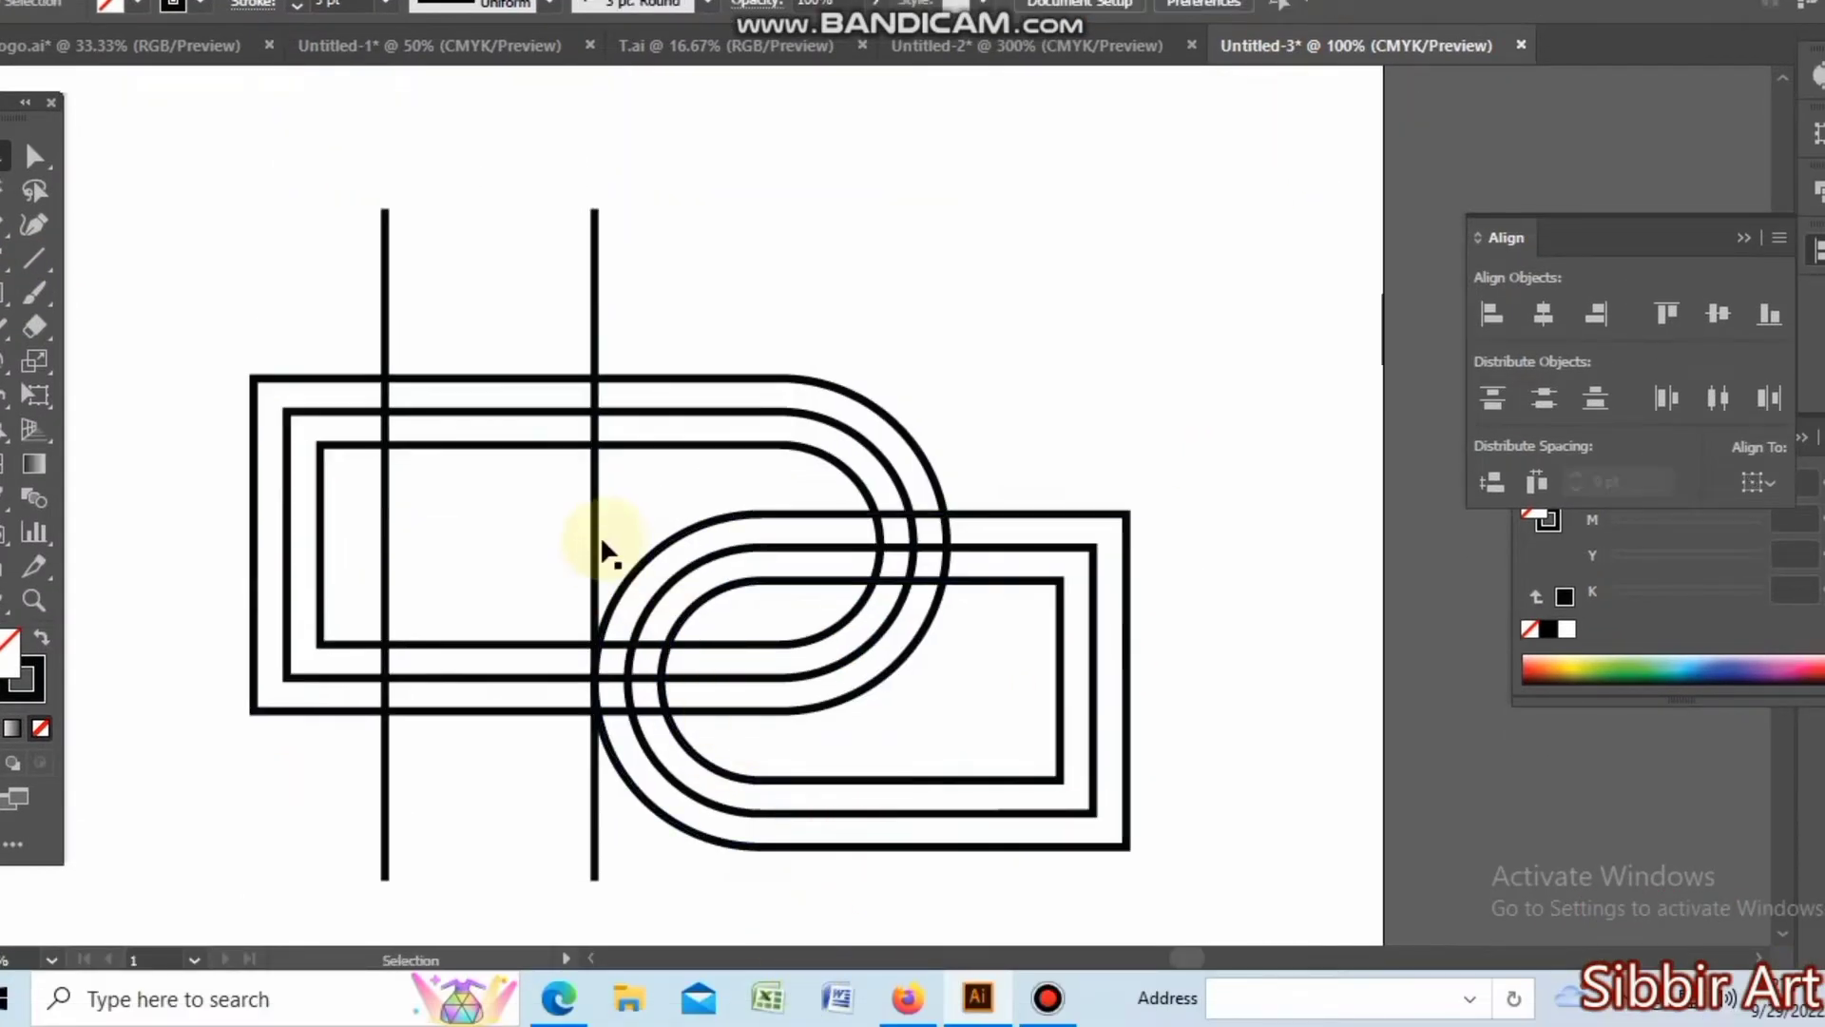
click(596, 542)
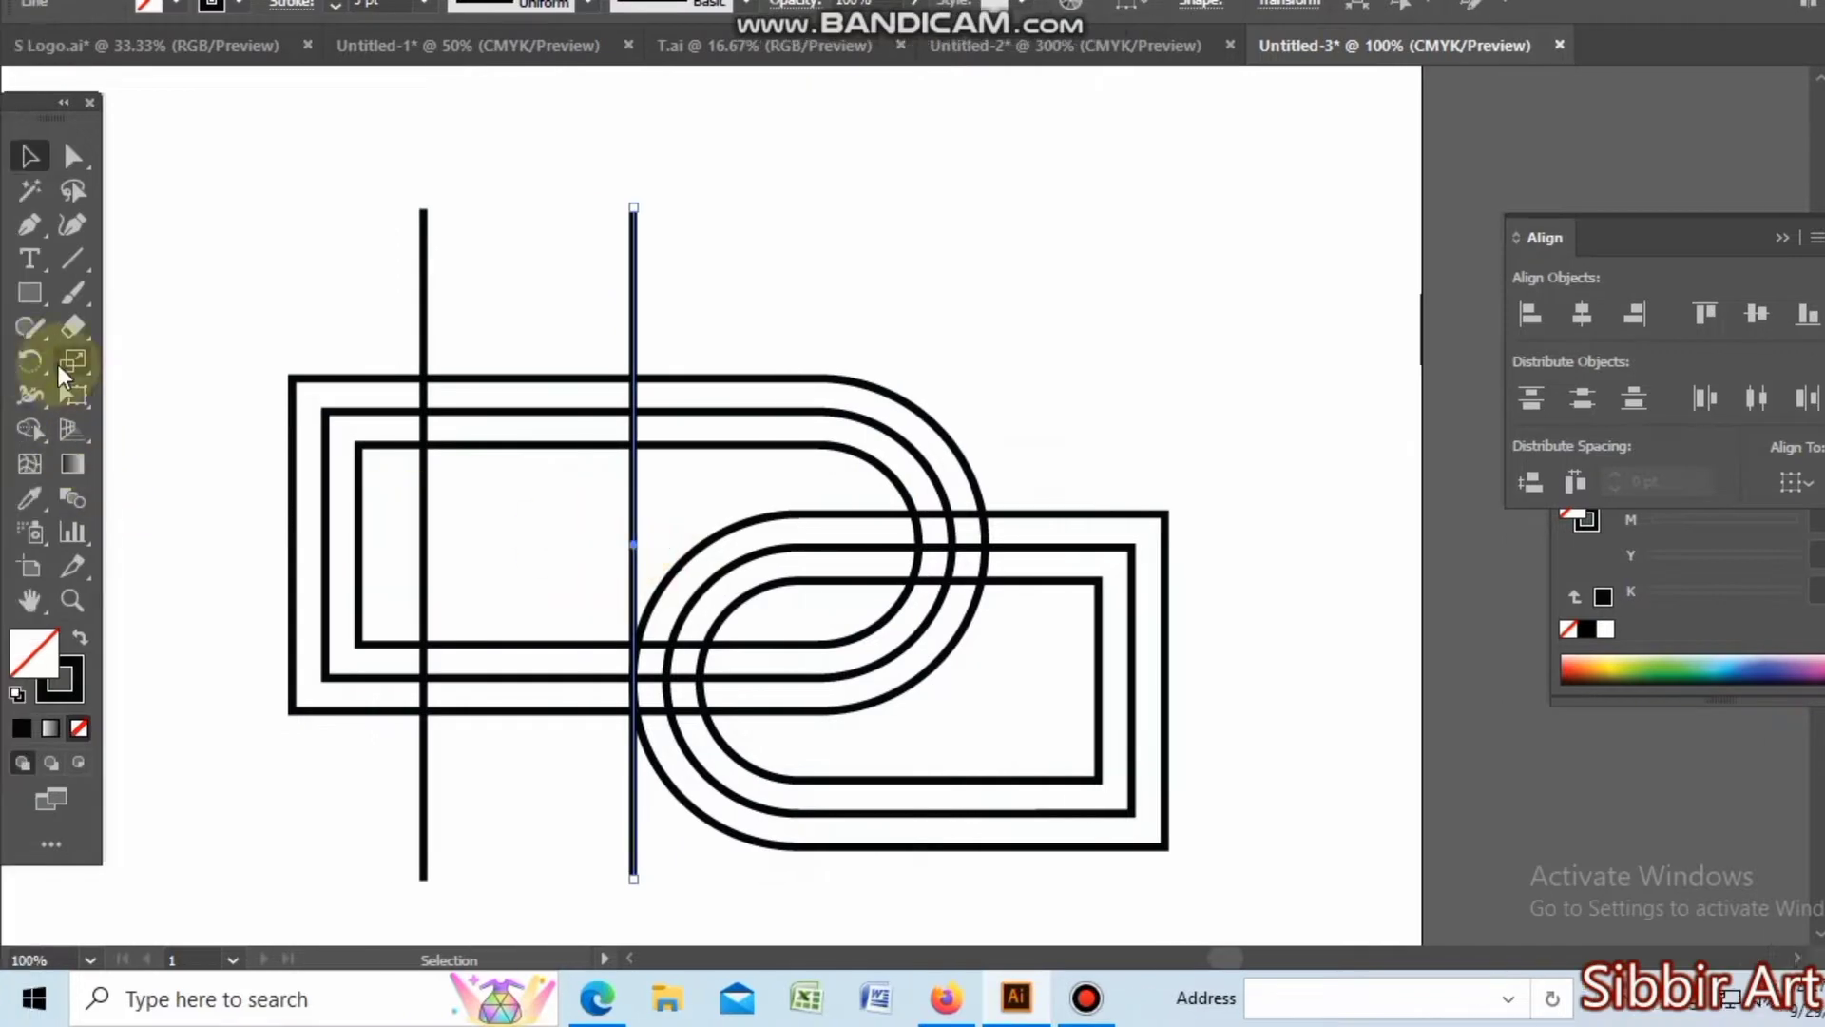
click(32, 366)
drag(33, 371, 59, 391)
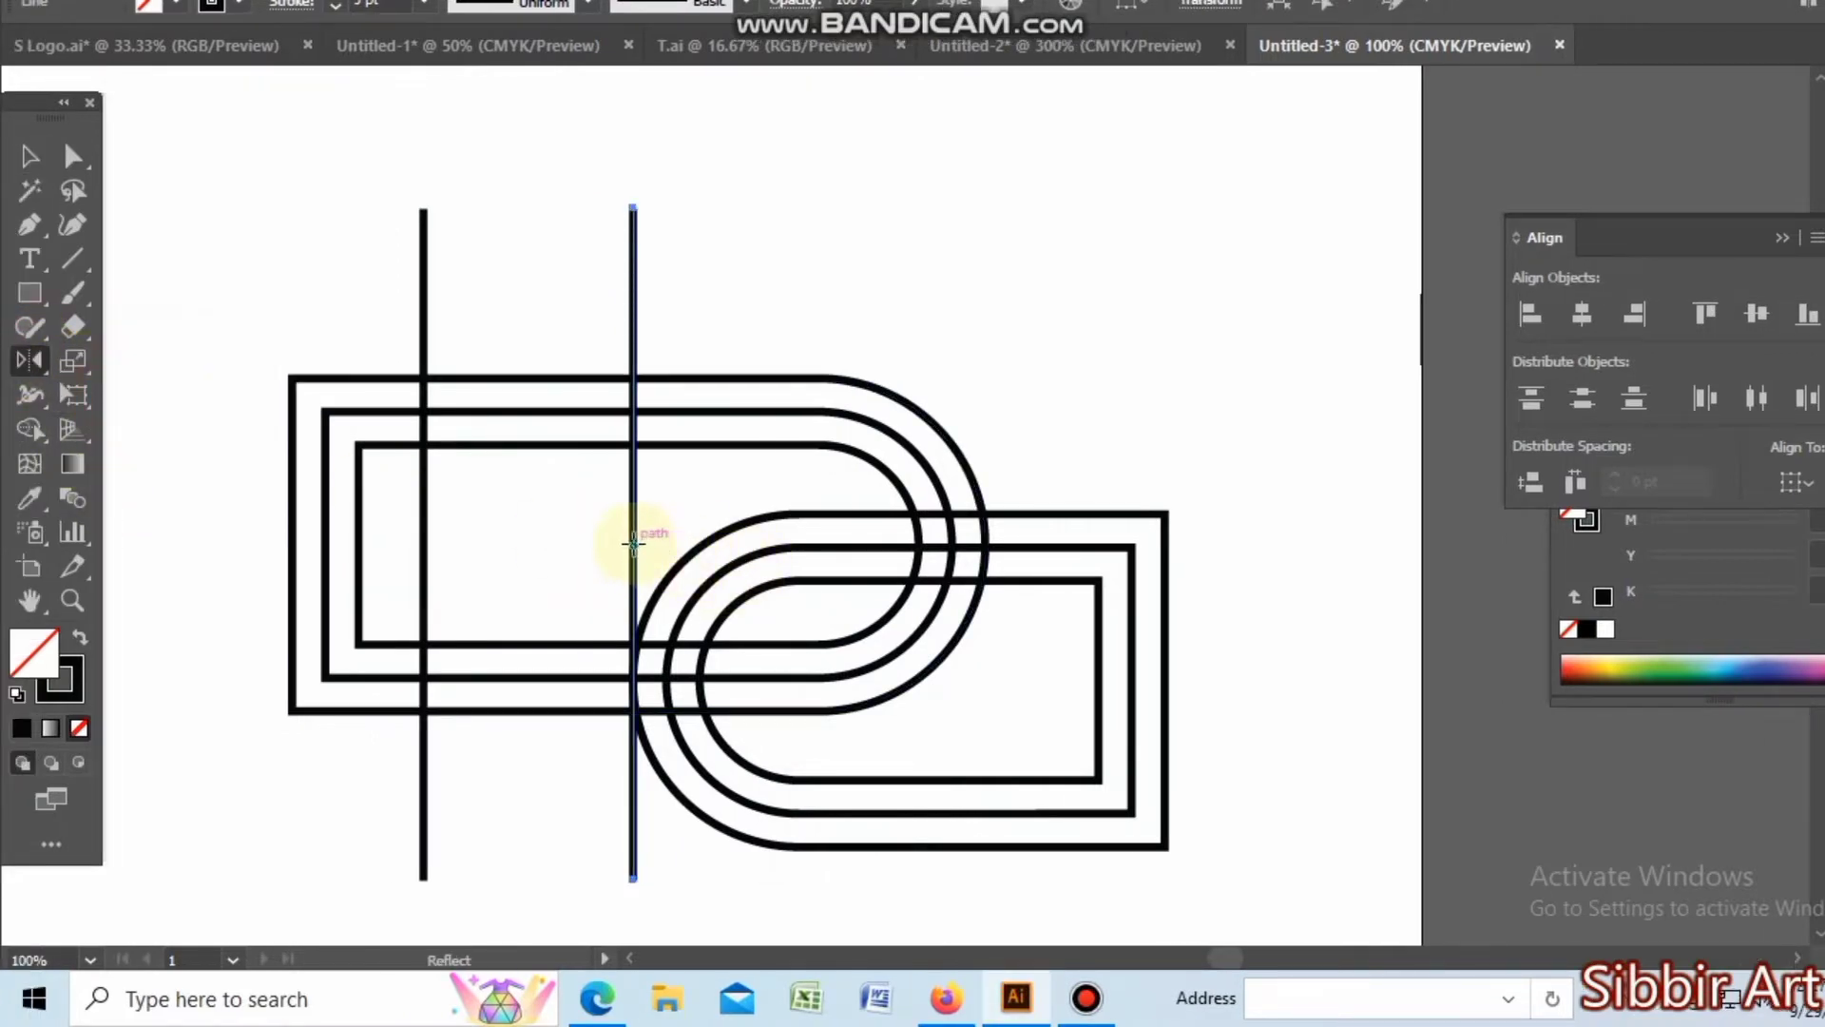
alt+click(632, 544)
click(1540, 632)
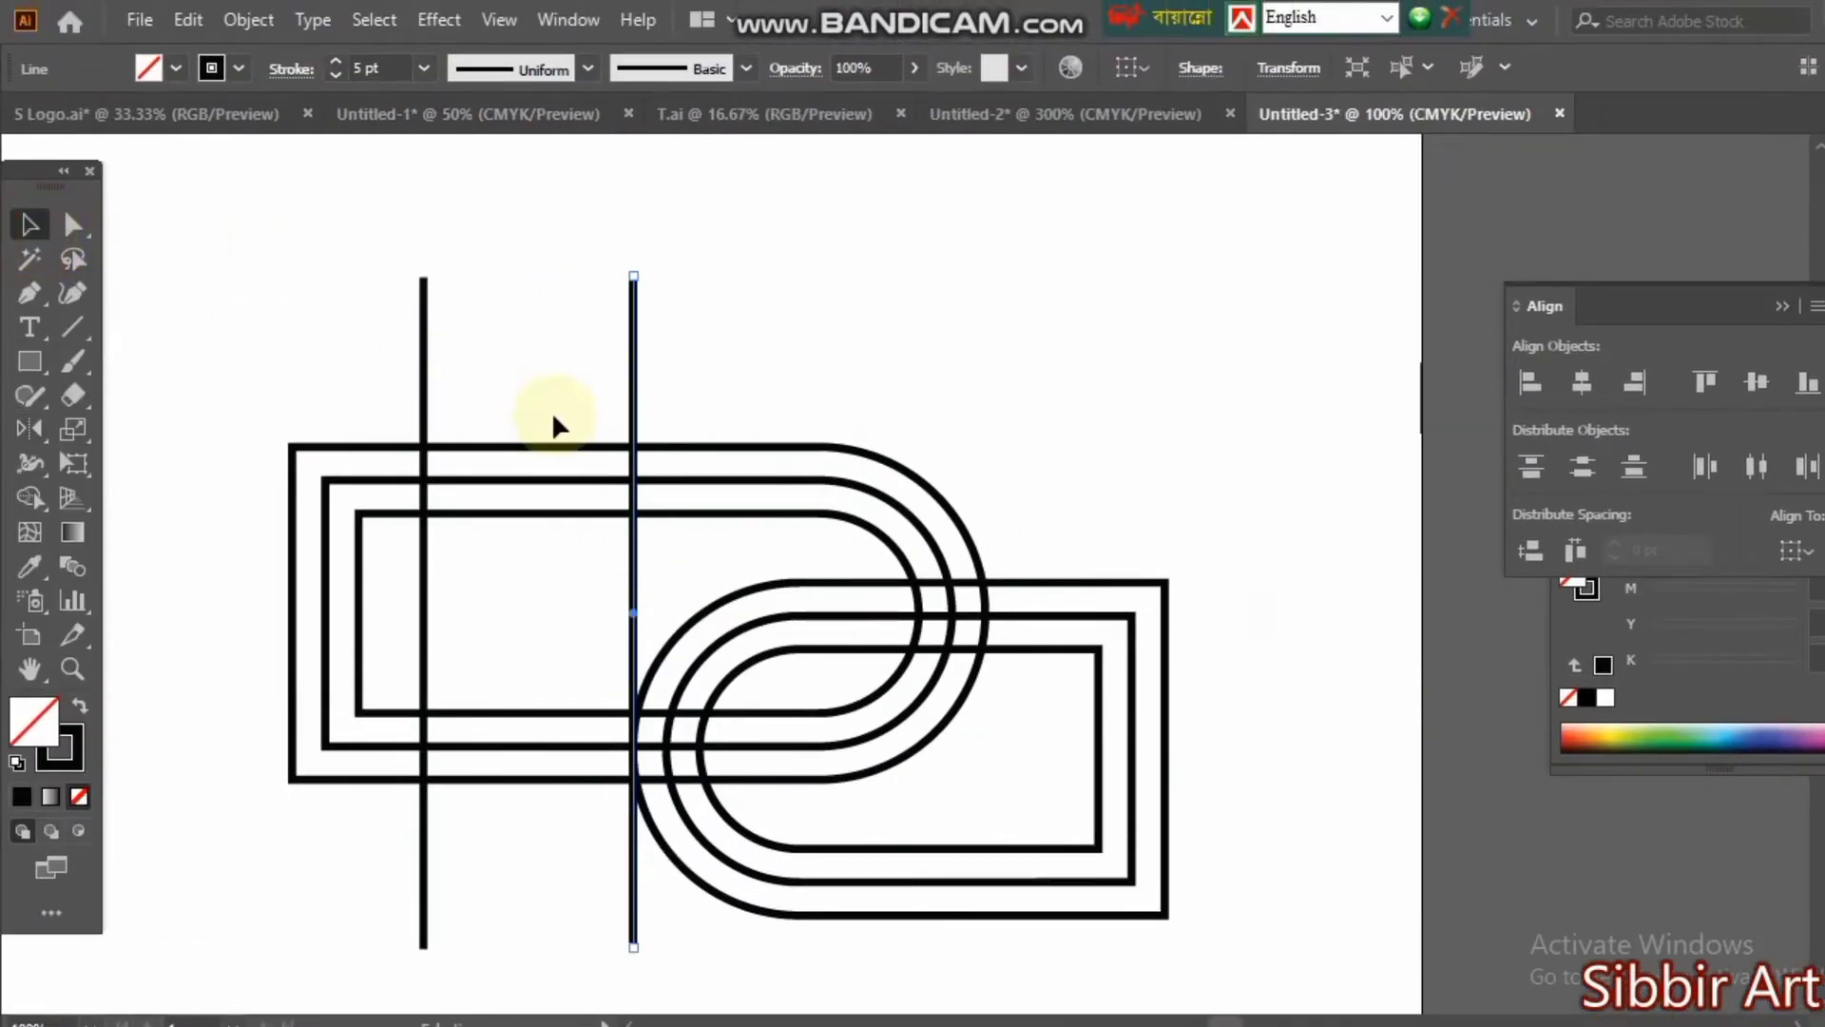
Create a copy of the second vertical line rotated 90° about its centre.
key(r)
key(Return)
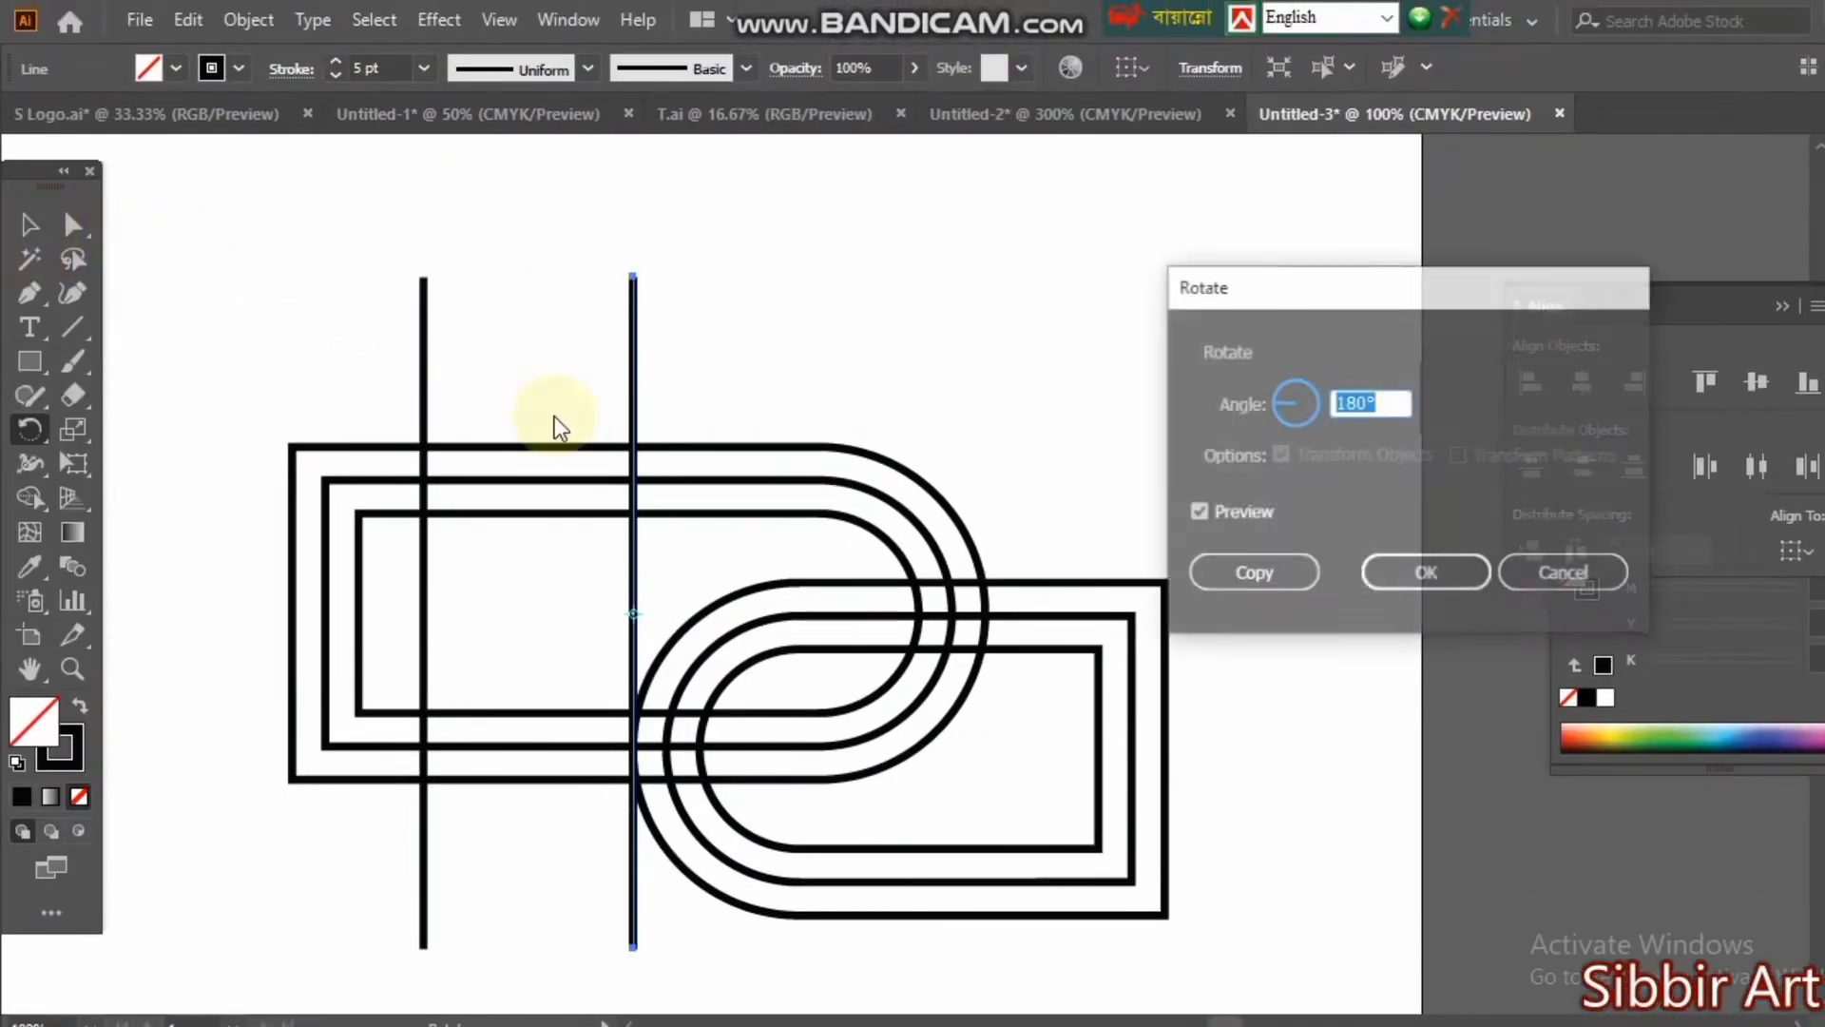
text(90)
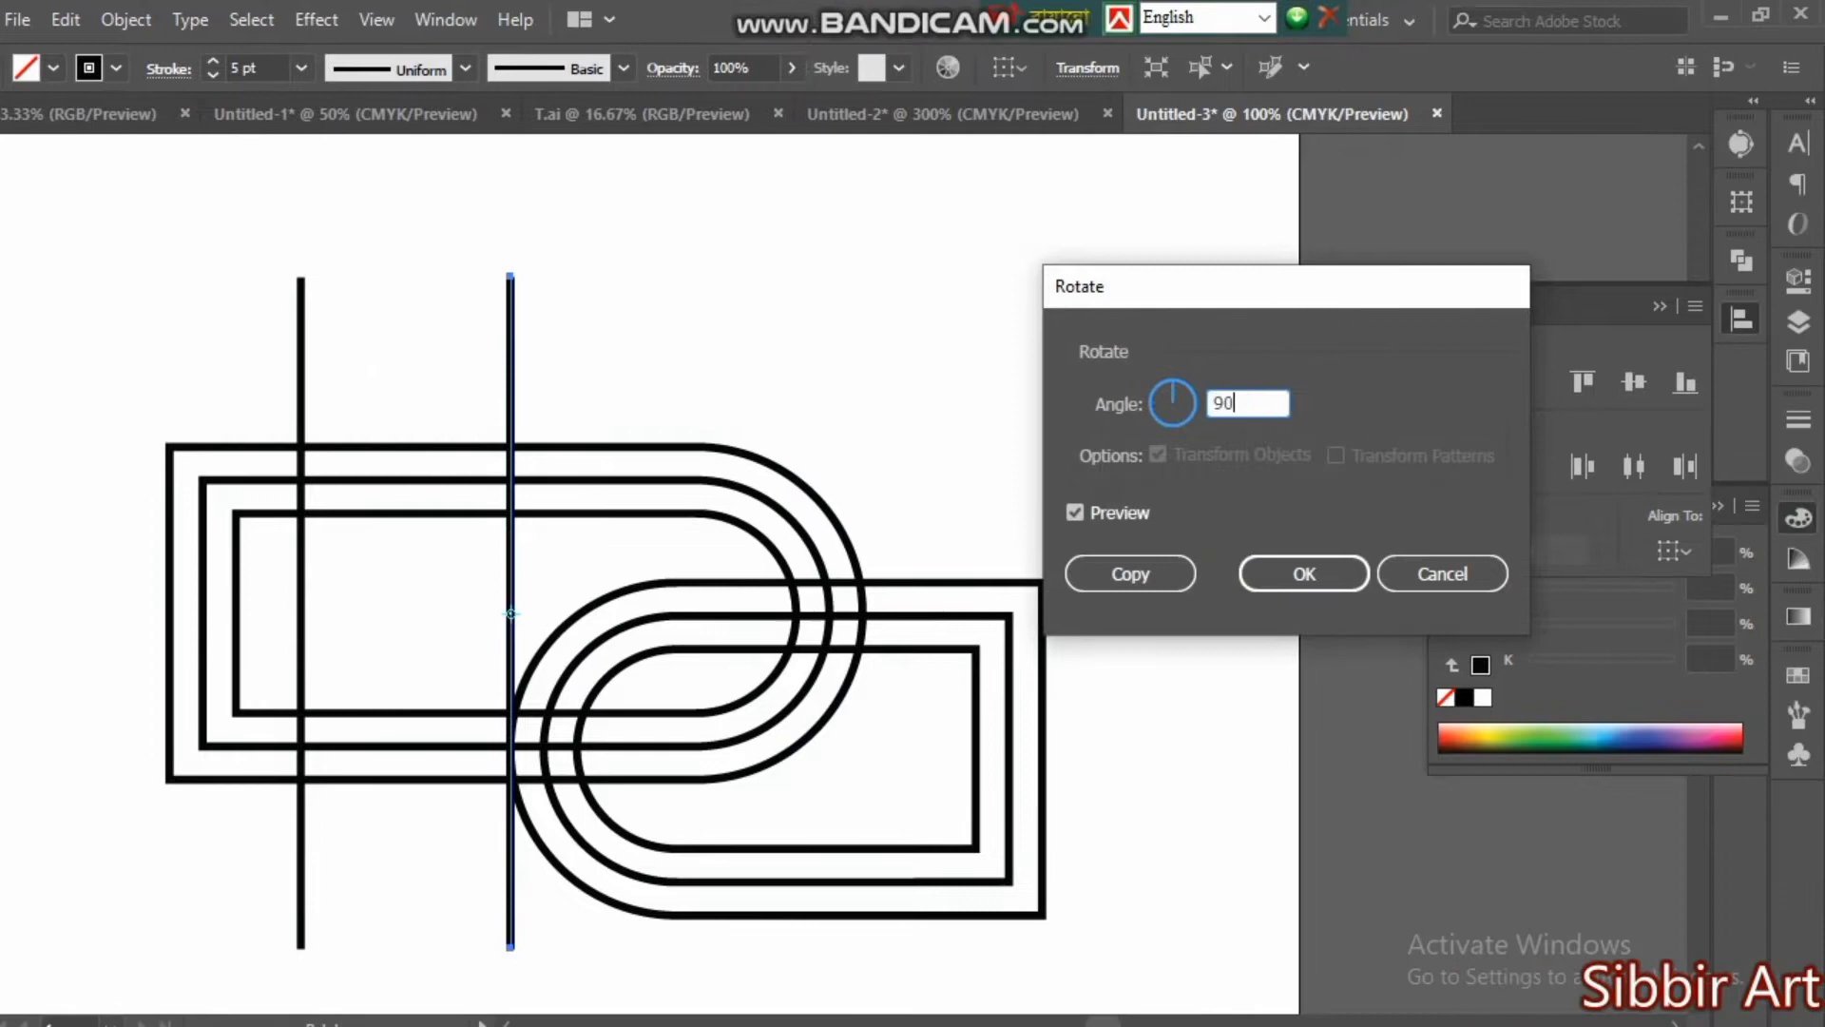
key(Return)
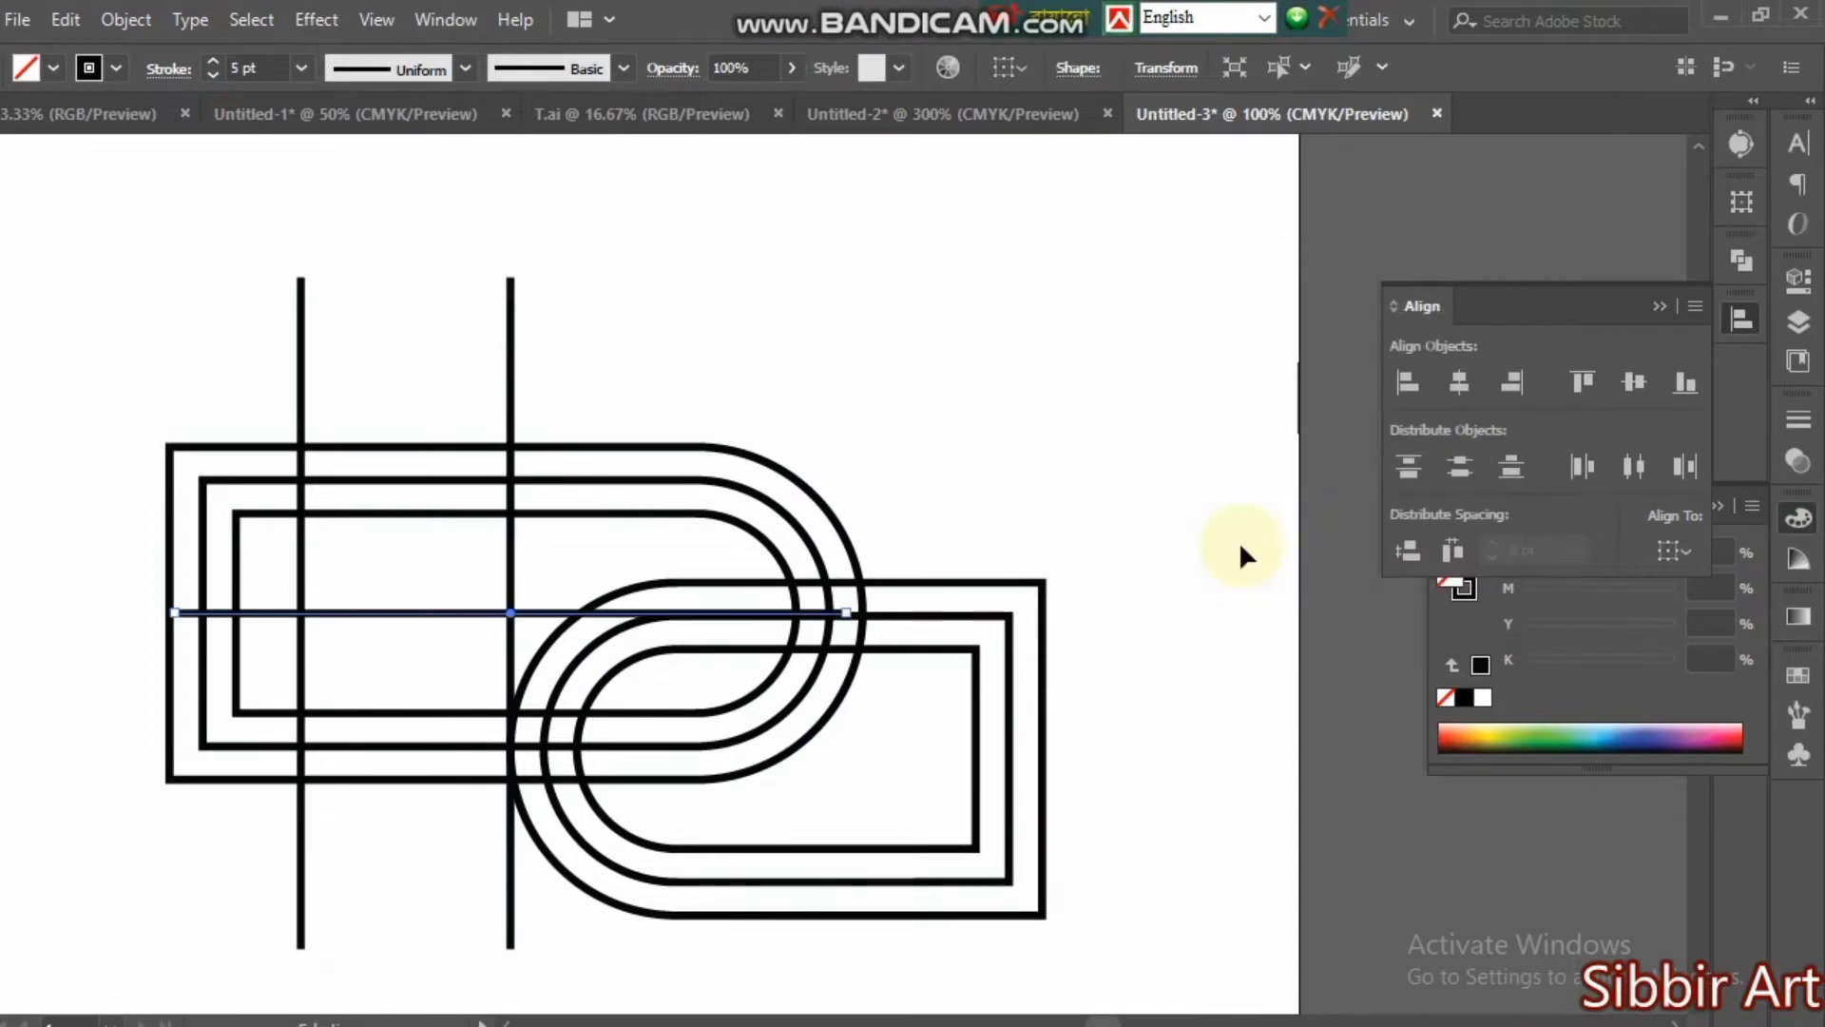
Align the horizontal line with the top edge of the lower group's outer outline.
key(z)
click(863, 725)
key(v)
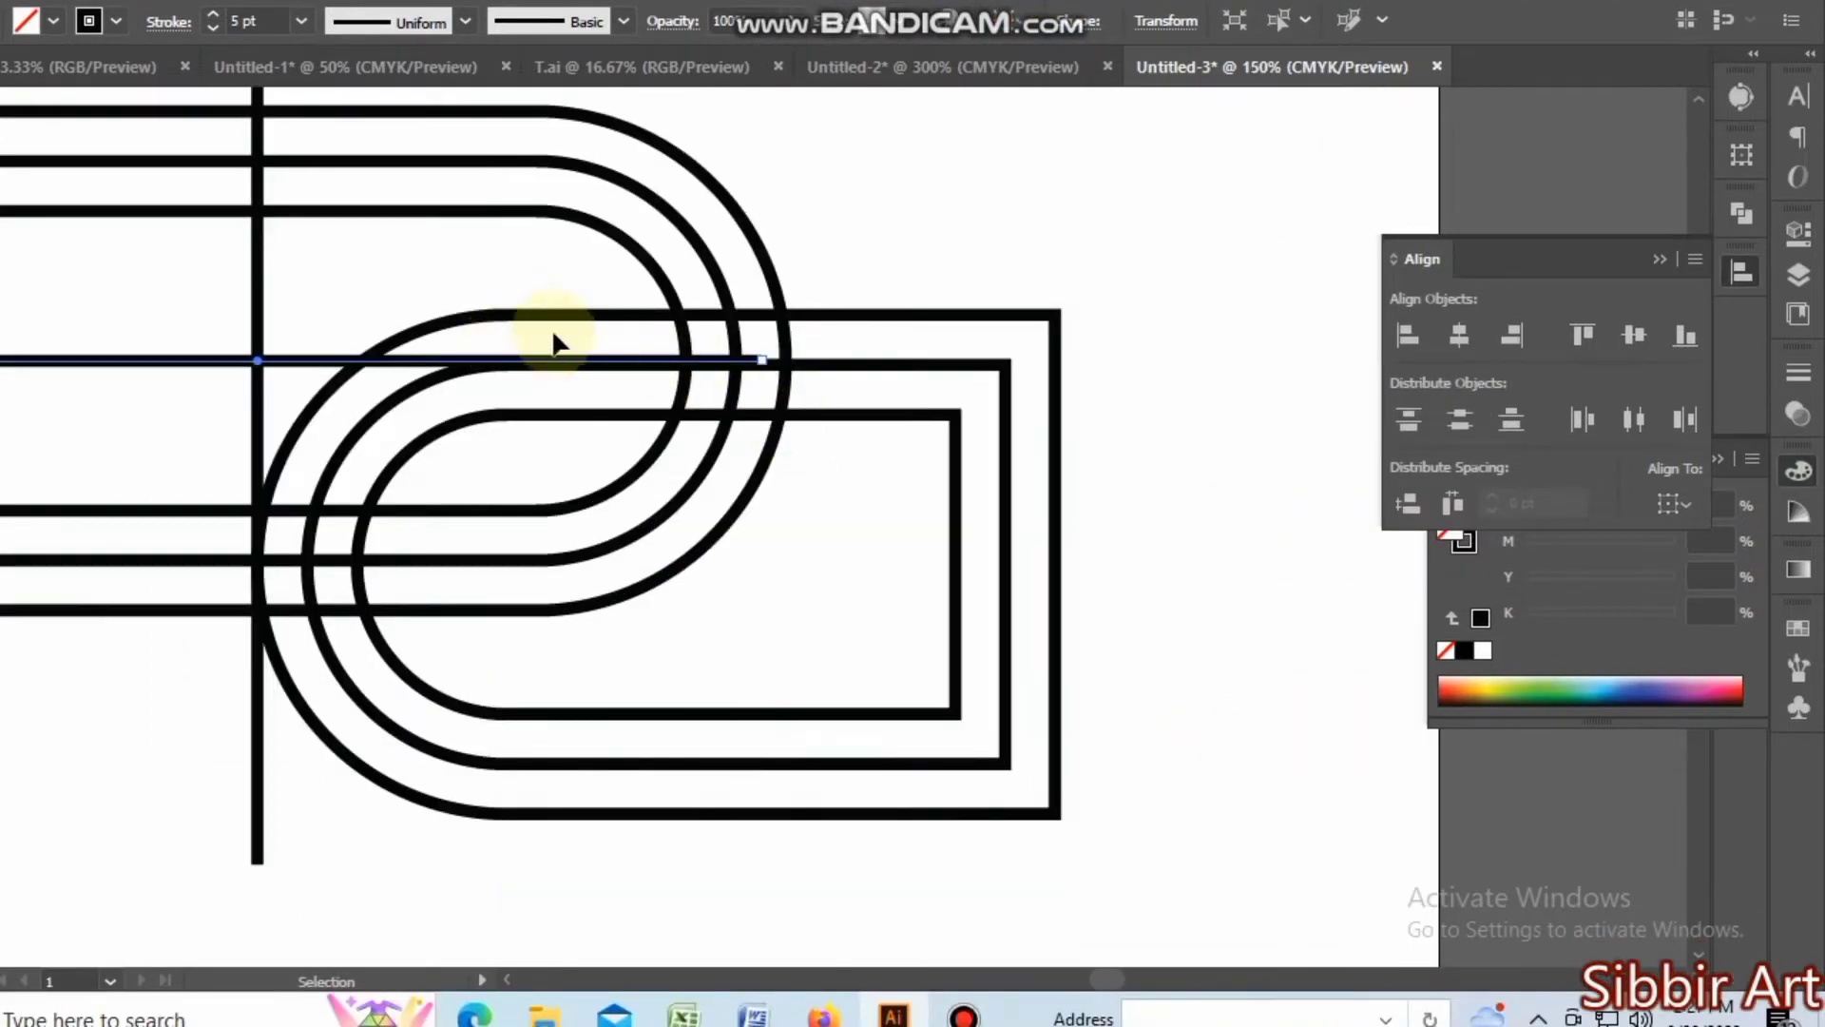
shift+click(586, 315)
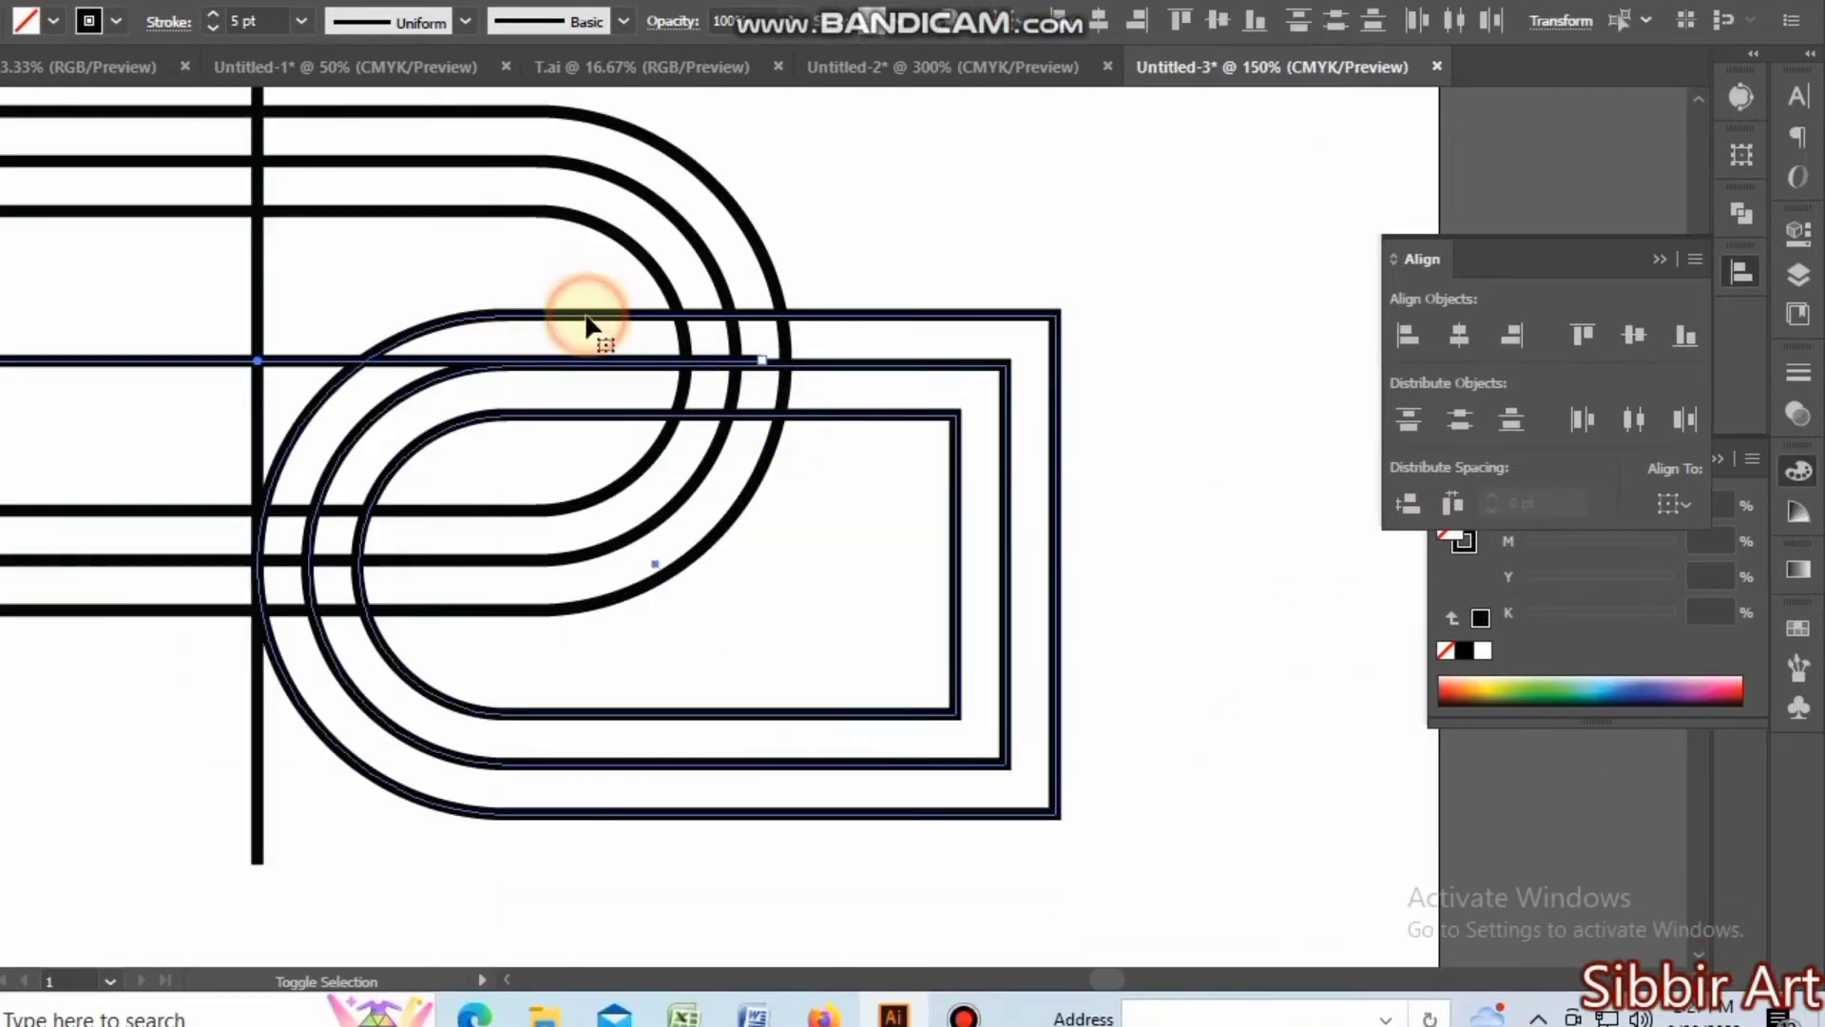
click(1583, 334)
click(1177, 568)
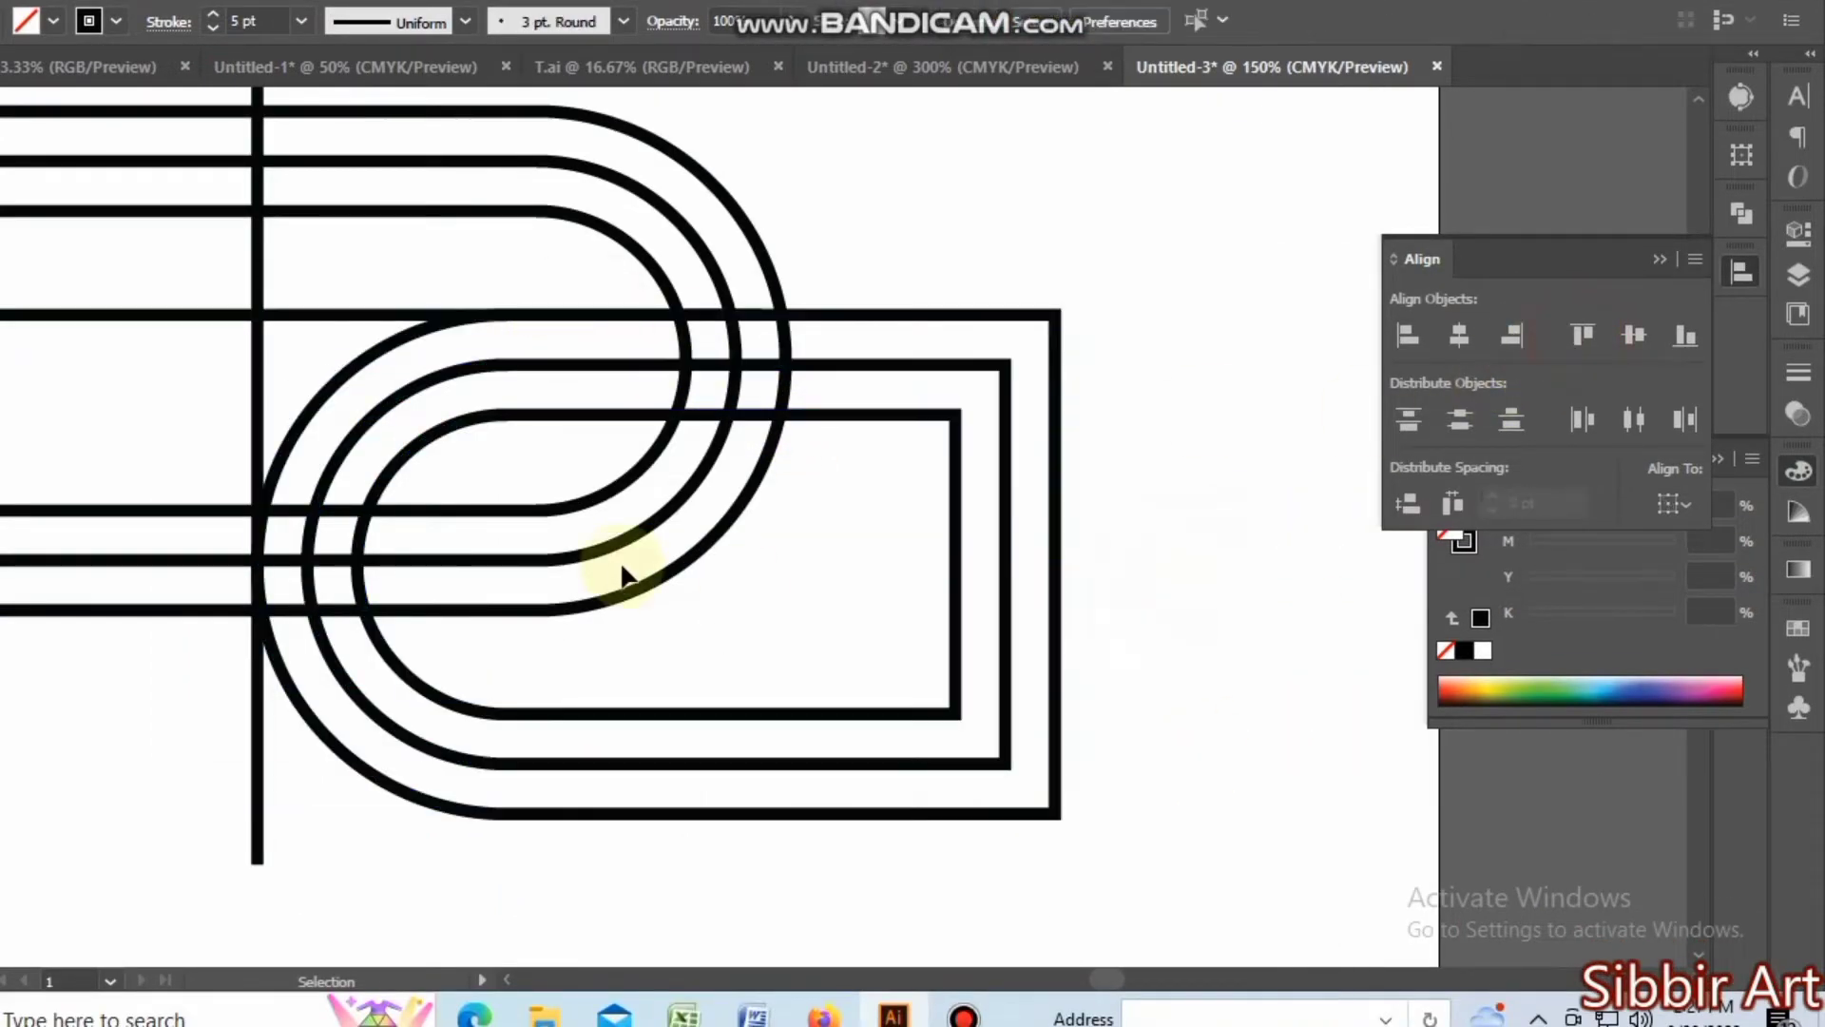
Ungroup the lower group's nested outlines into separate objects.
right_click(869, 368)
click(973, 610)
click(1168, 579)
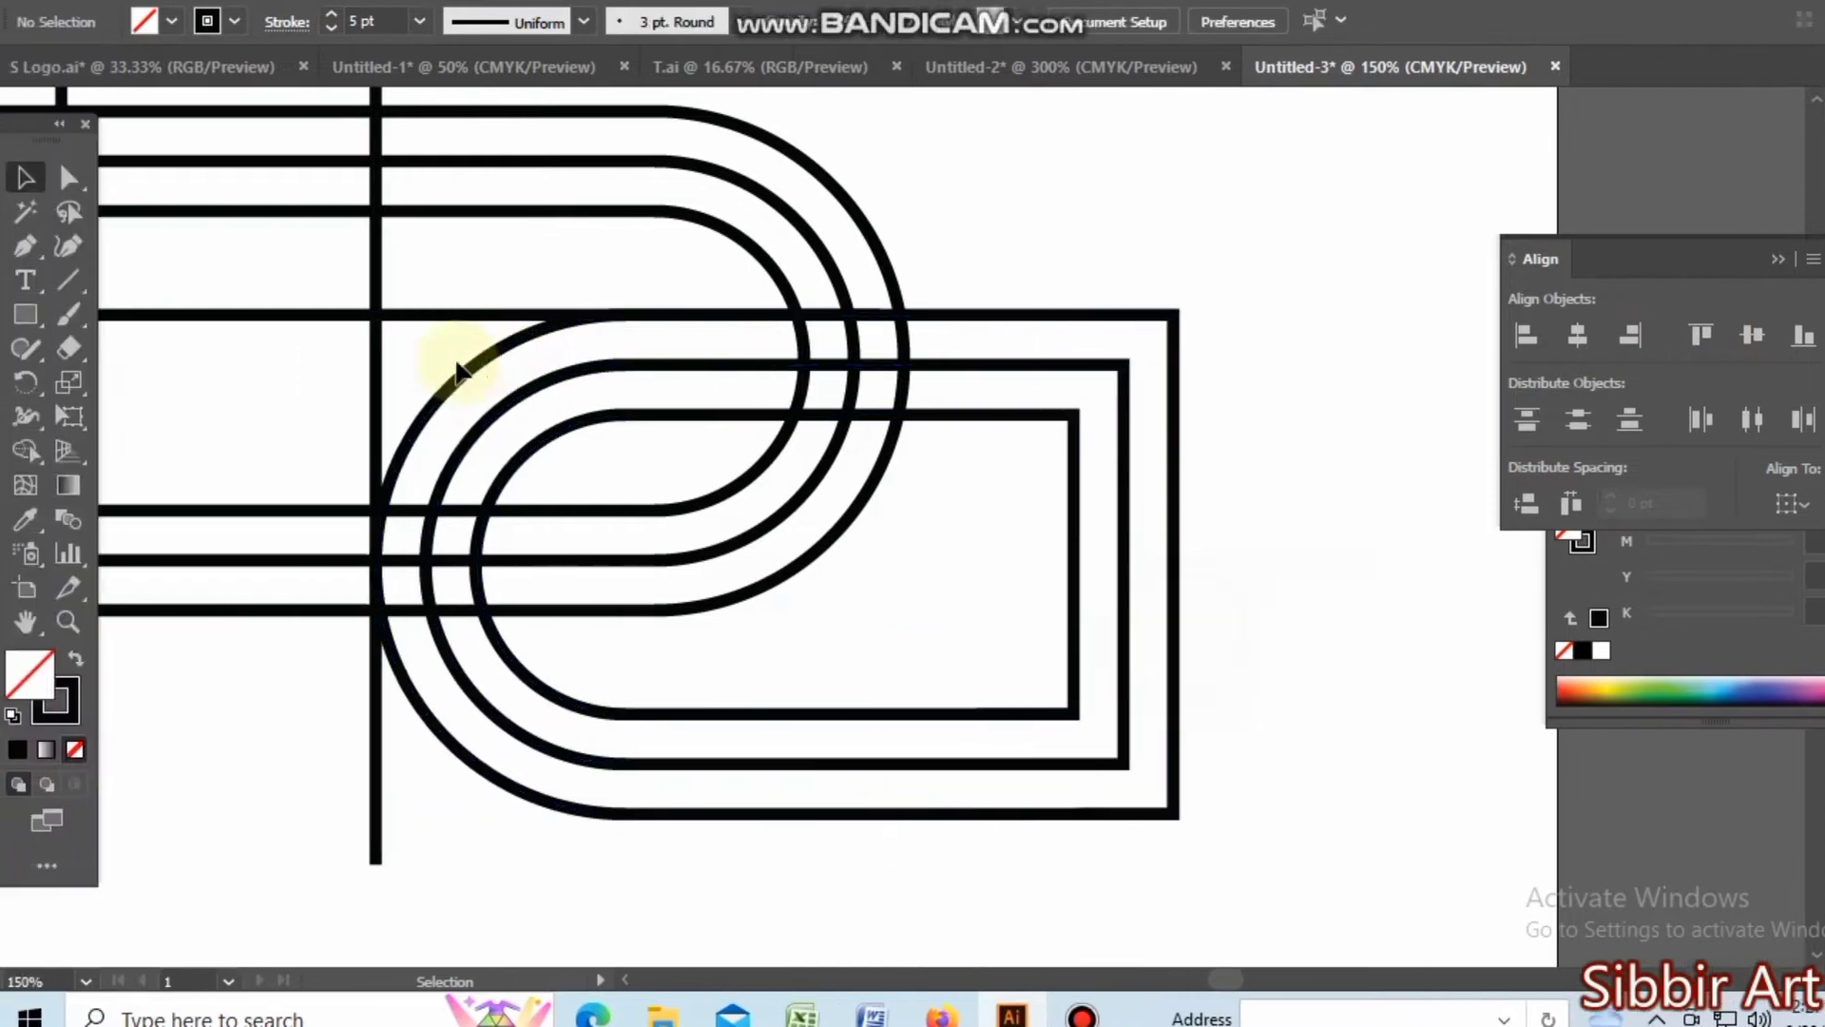
Duplicate the horizontal line twice, lining the copies up with the top edges of the lower group's middle and inner outlines.
click(312, 315)
click(435, 318)
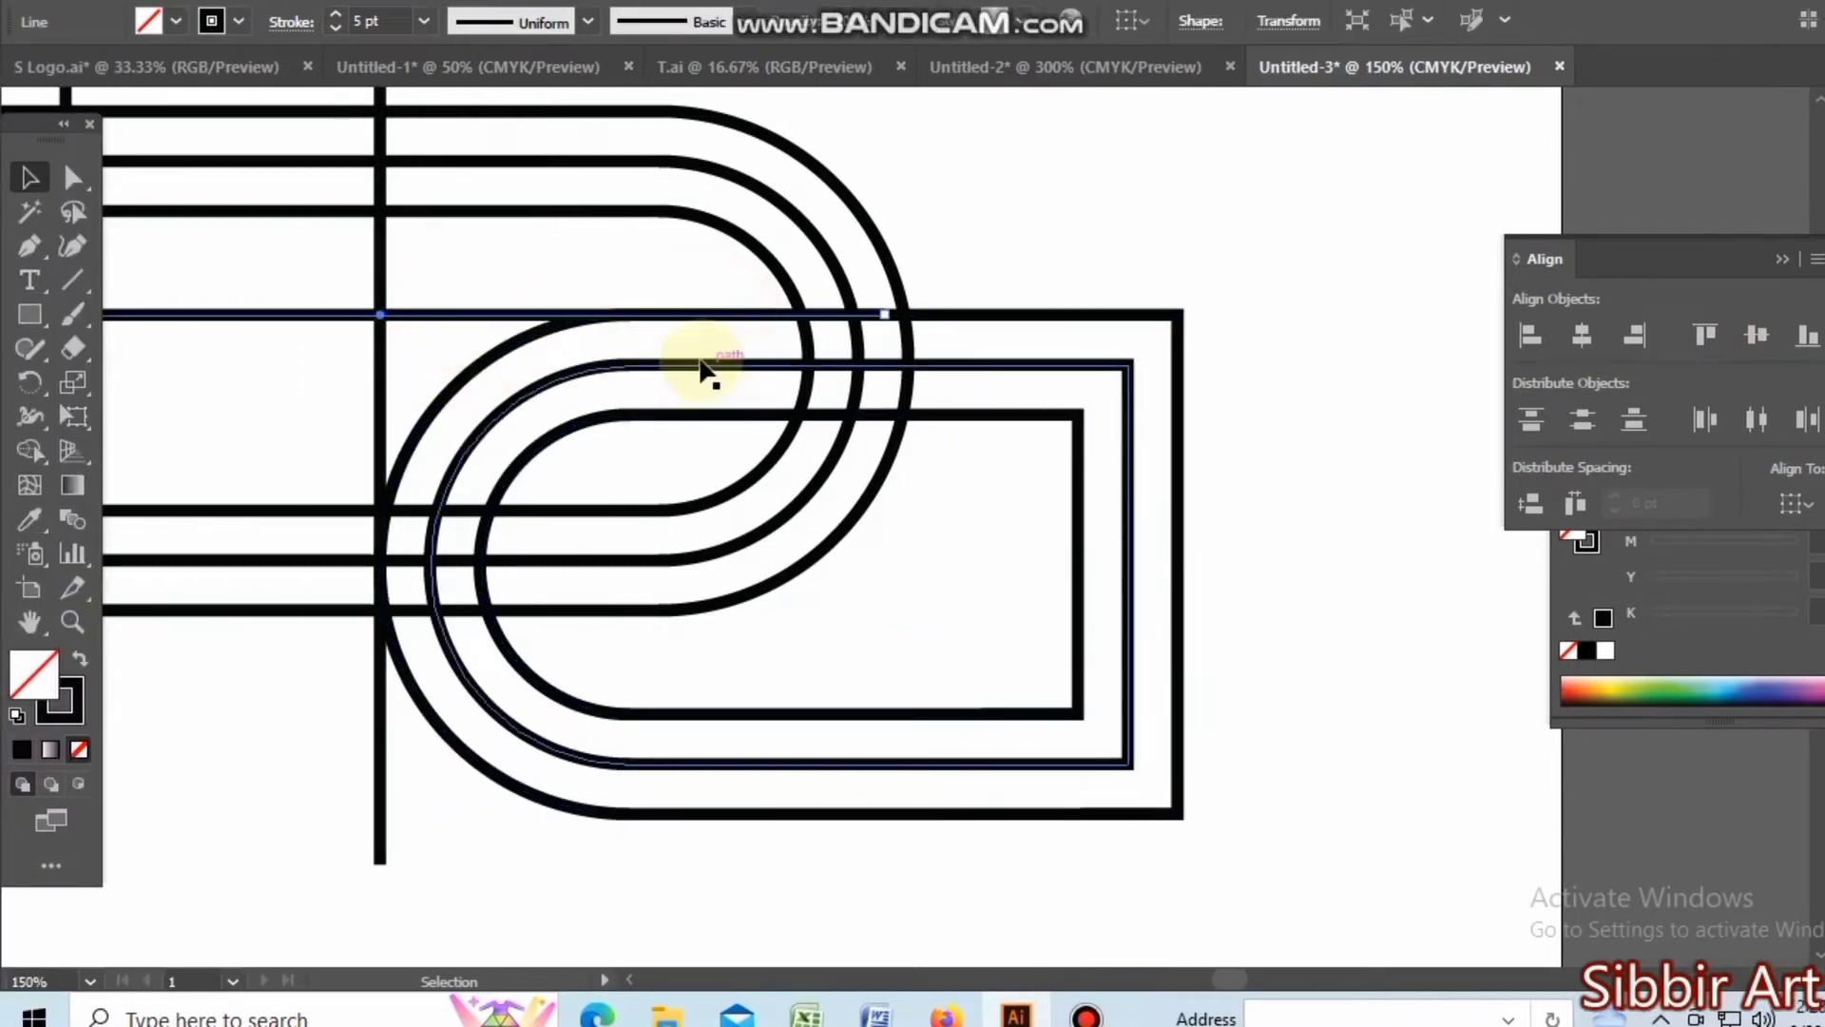
click(944, 265)
click(314, 313)
drag(313, 314, 328, 428)
click(895, 646)
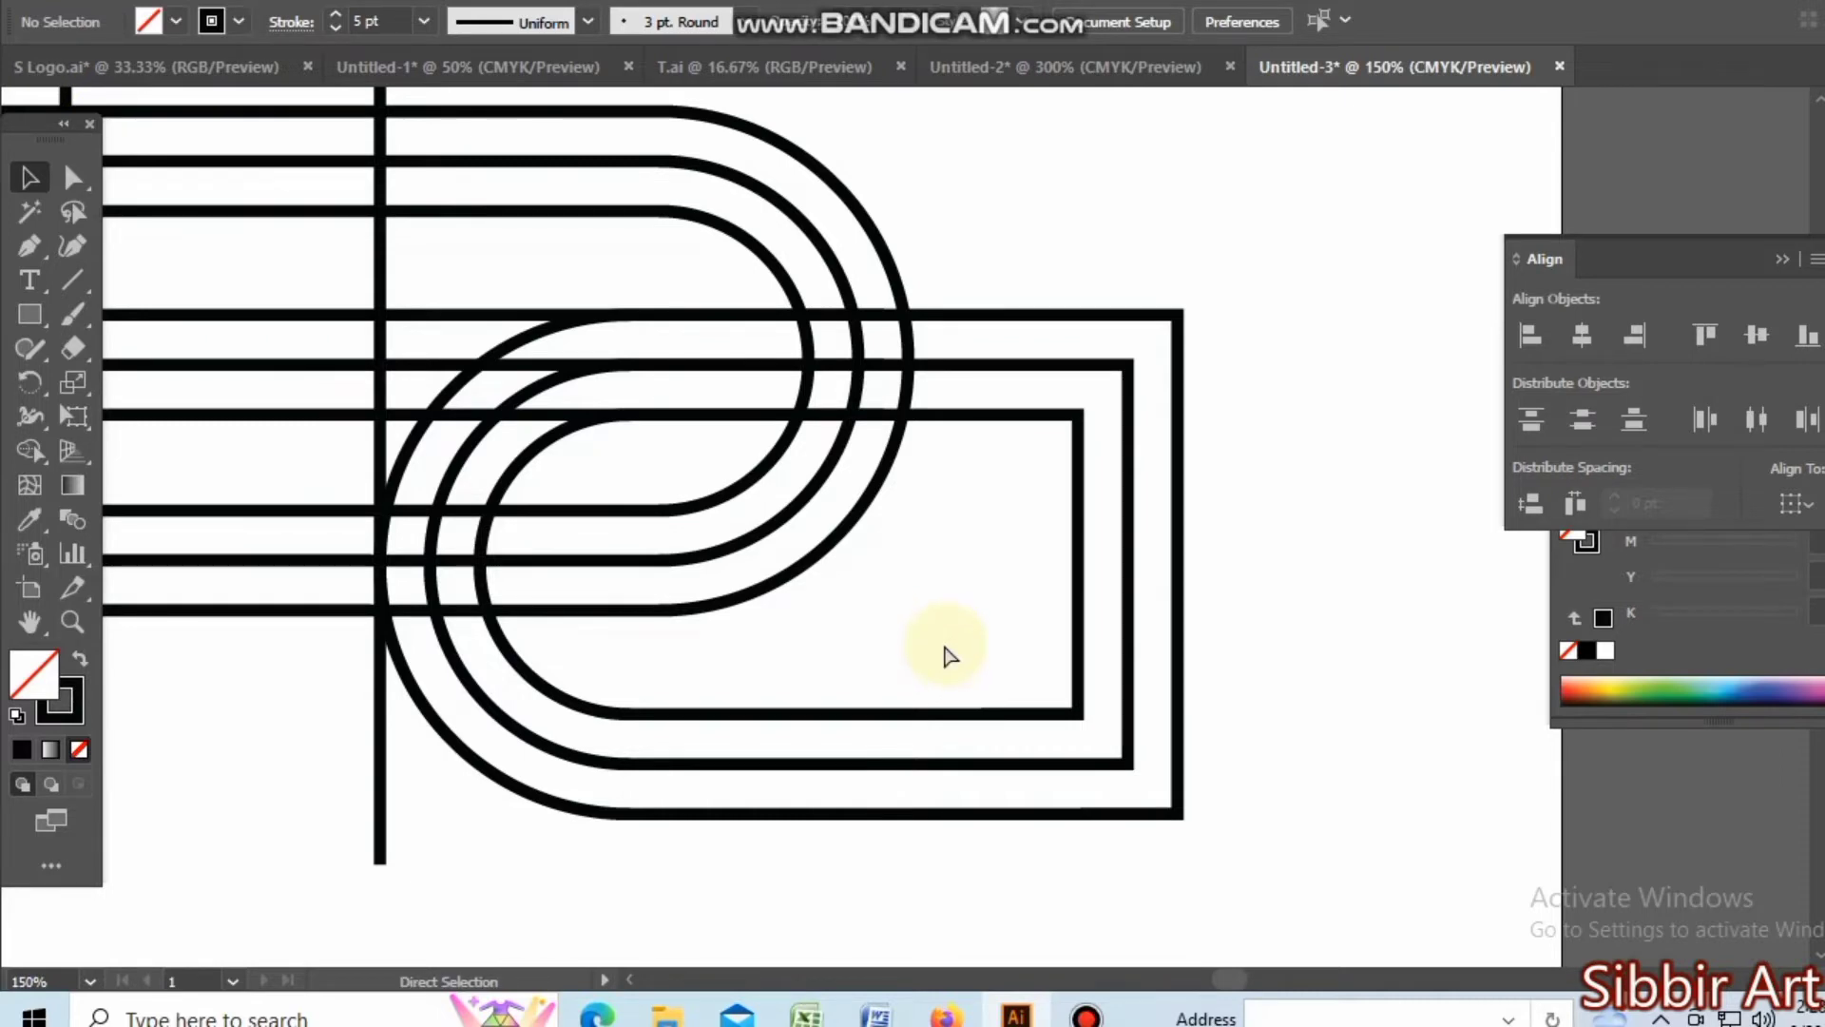
Select the whole line construction and expand its strokes into filled shapes.
key(ctrl+minus)
key(ctrl+minus)
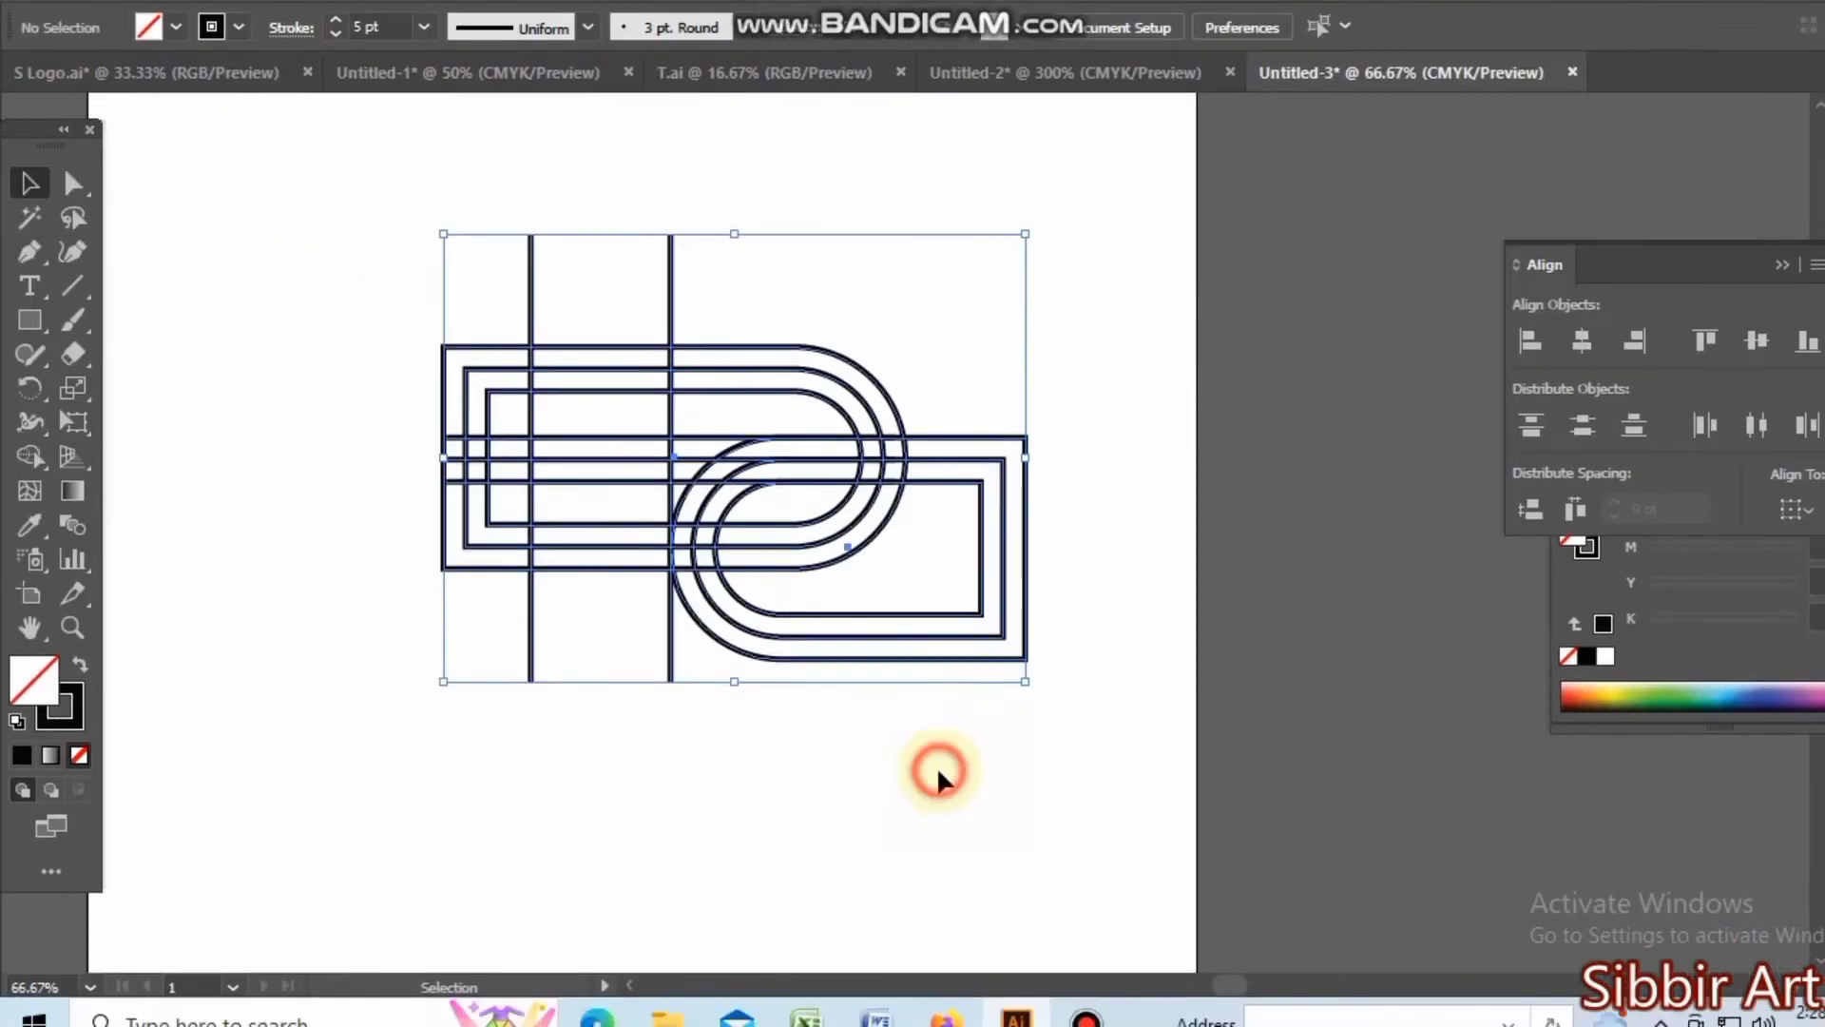
click(920, 747)
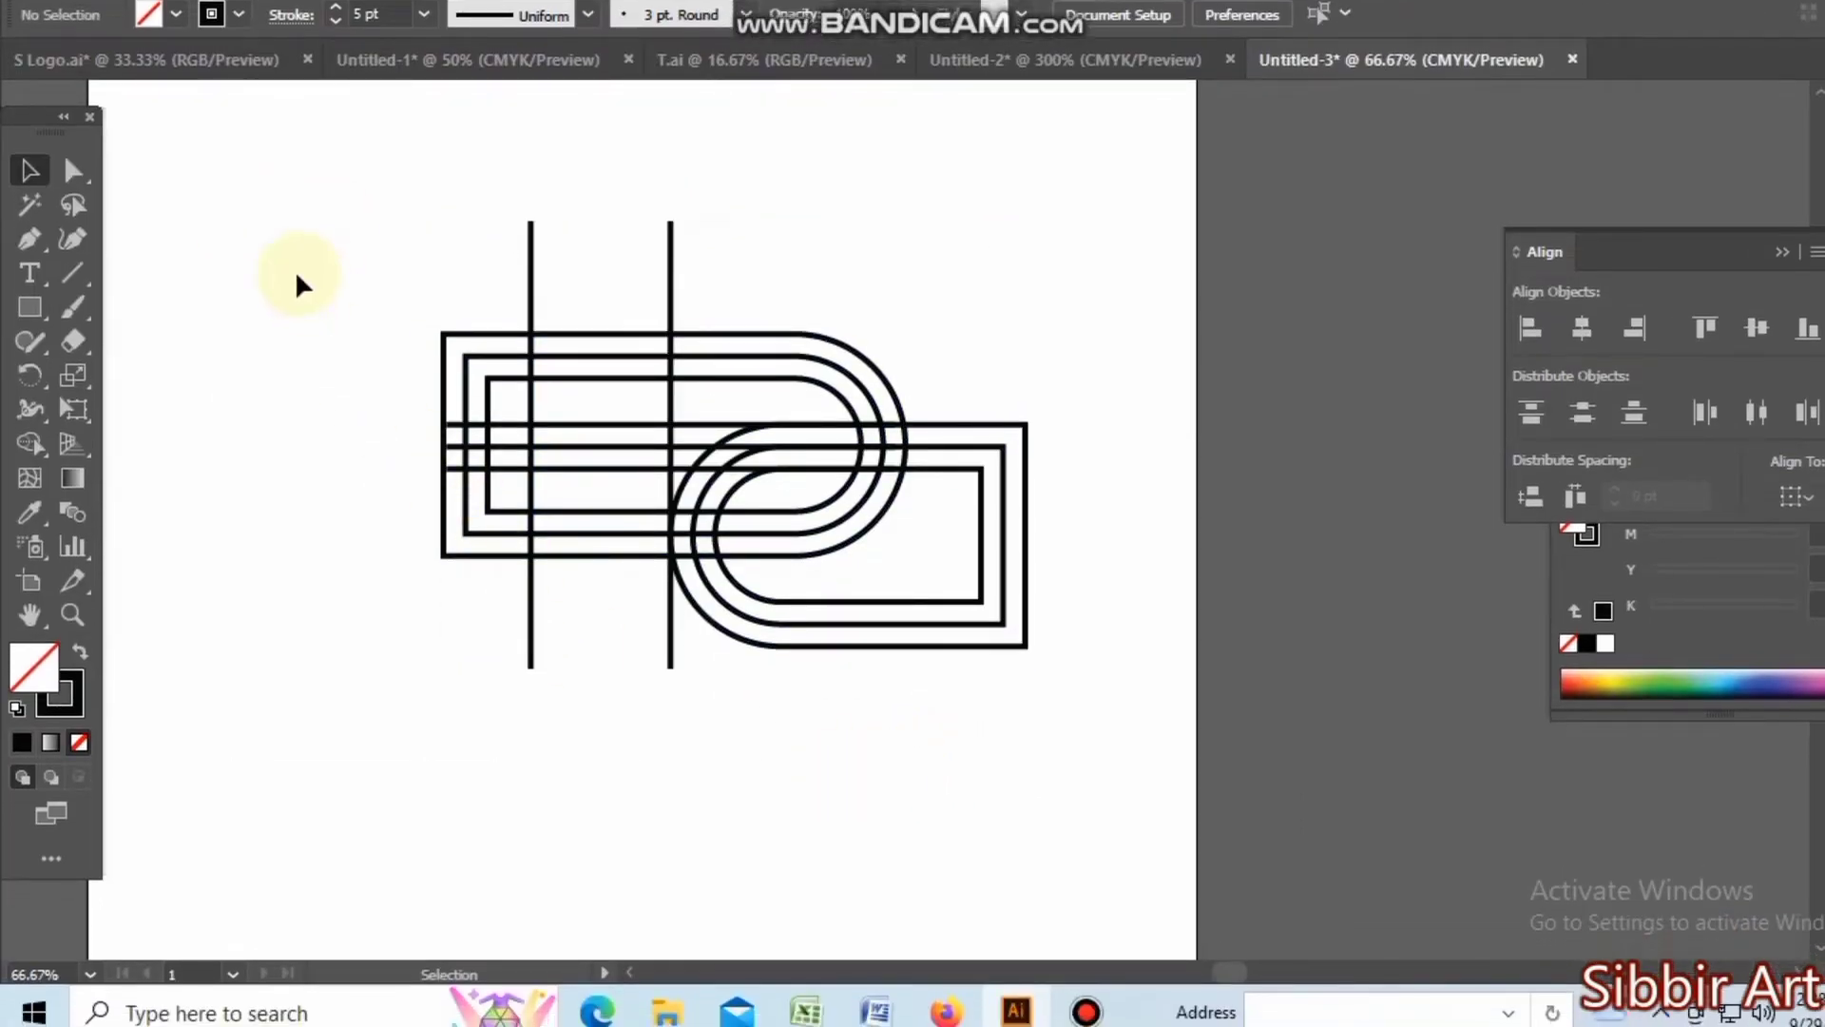
drag(273, 251, 882, 695)
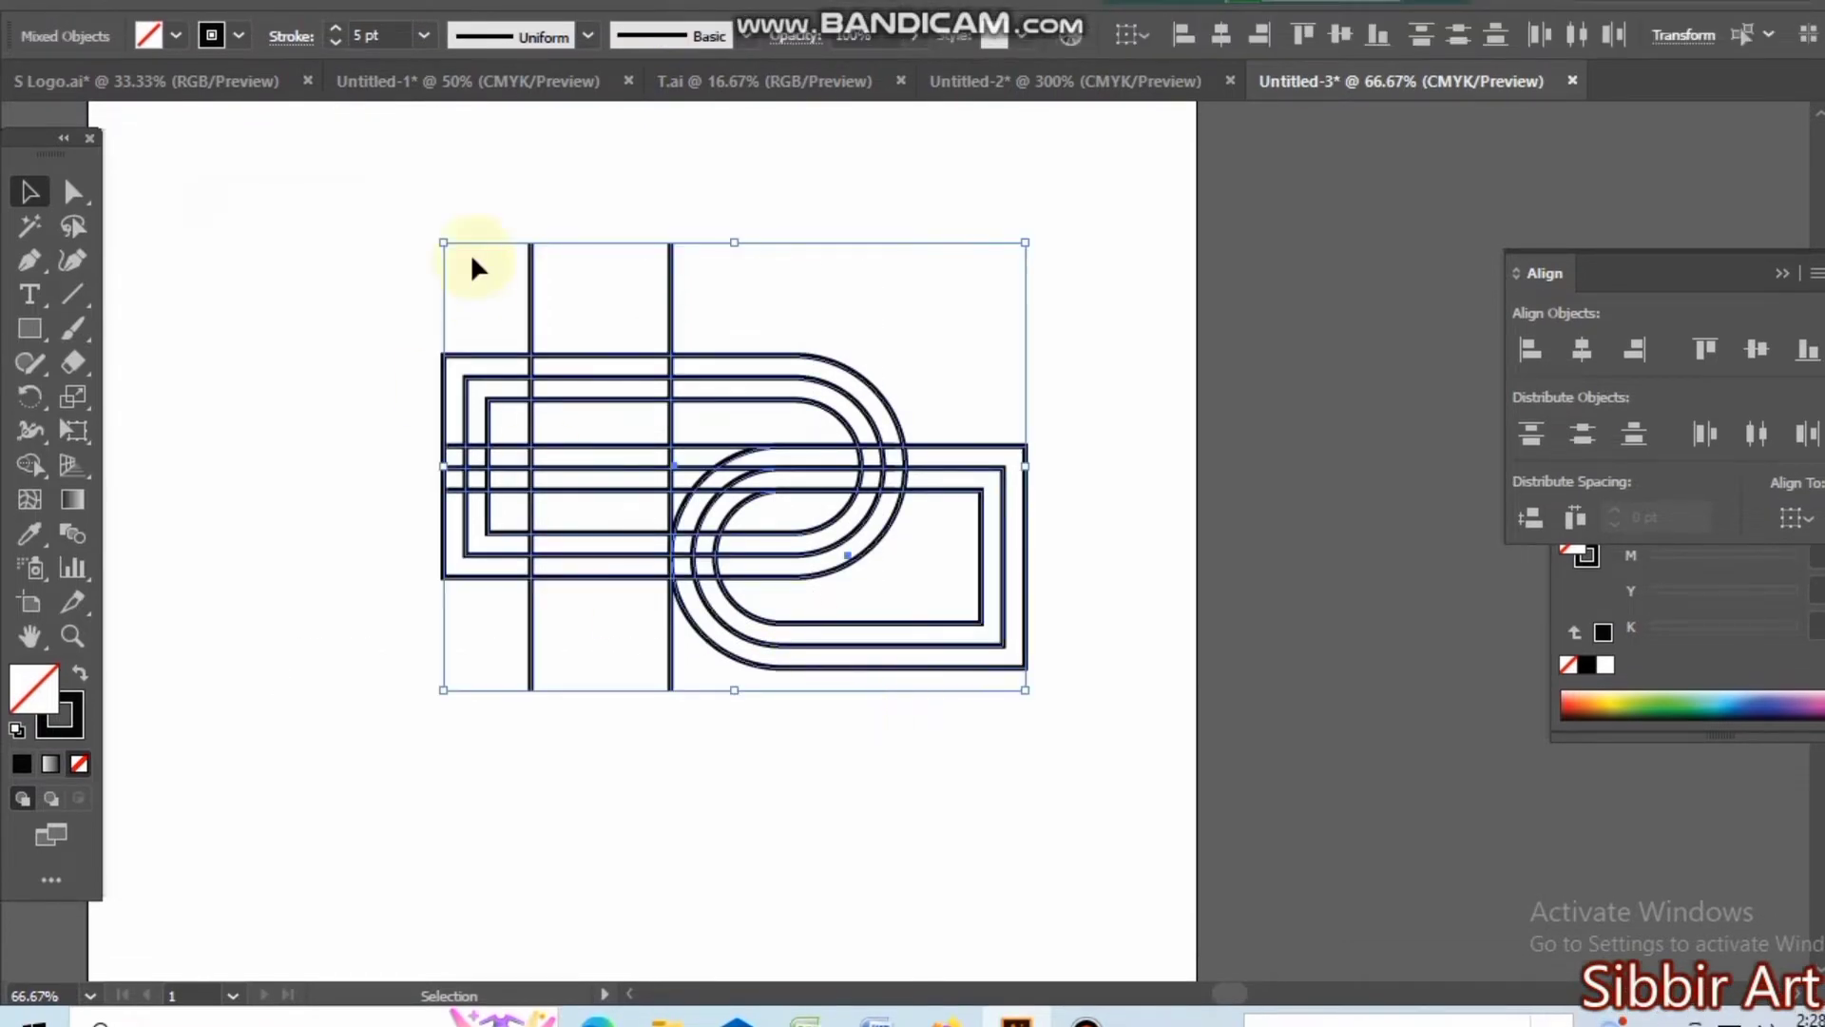
click(248, 0)
click(369, 313)
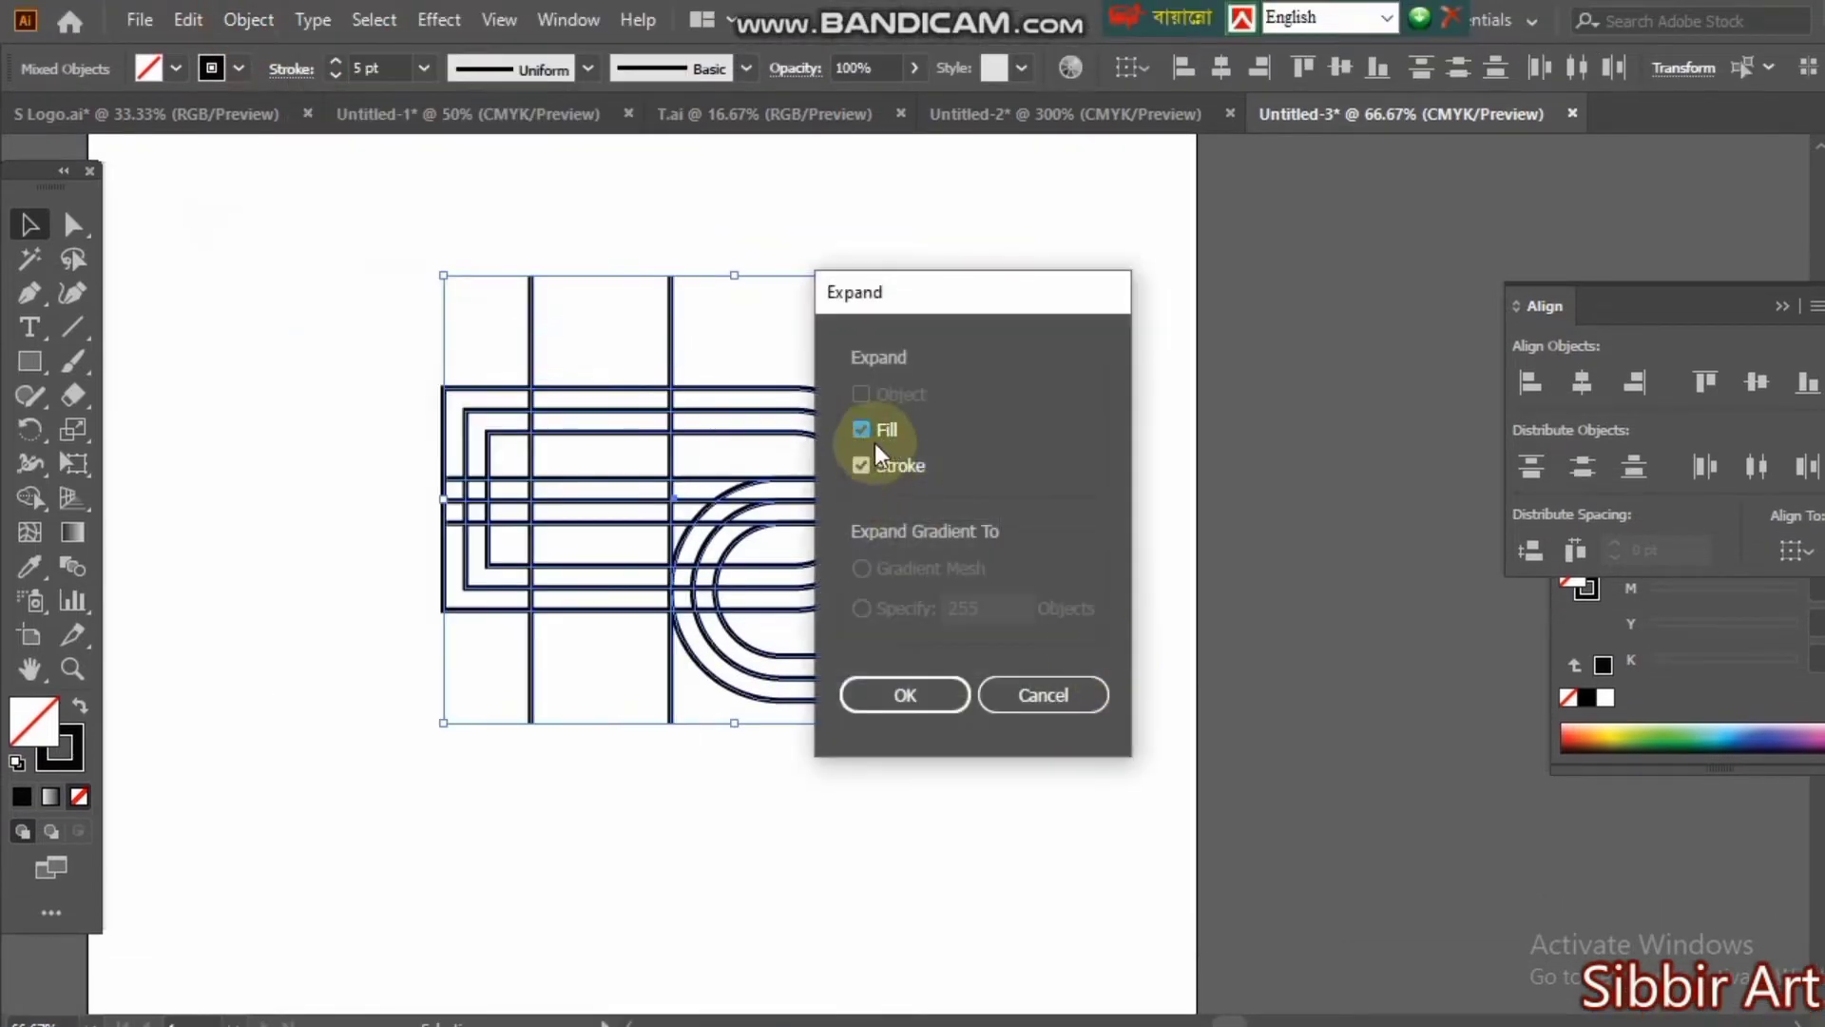
click(880, 432)
click(918, 711)
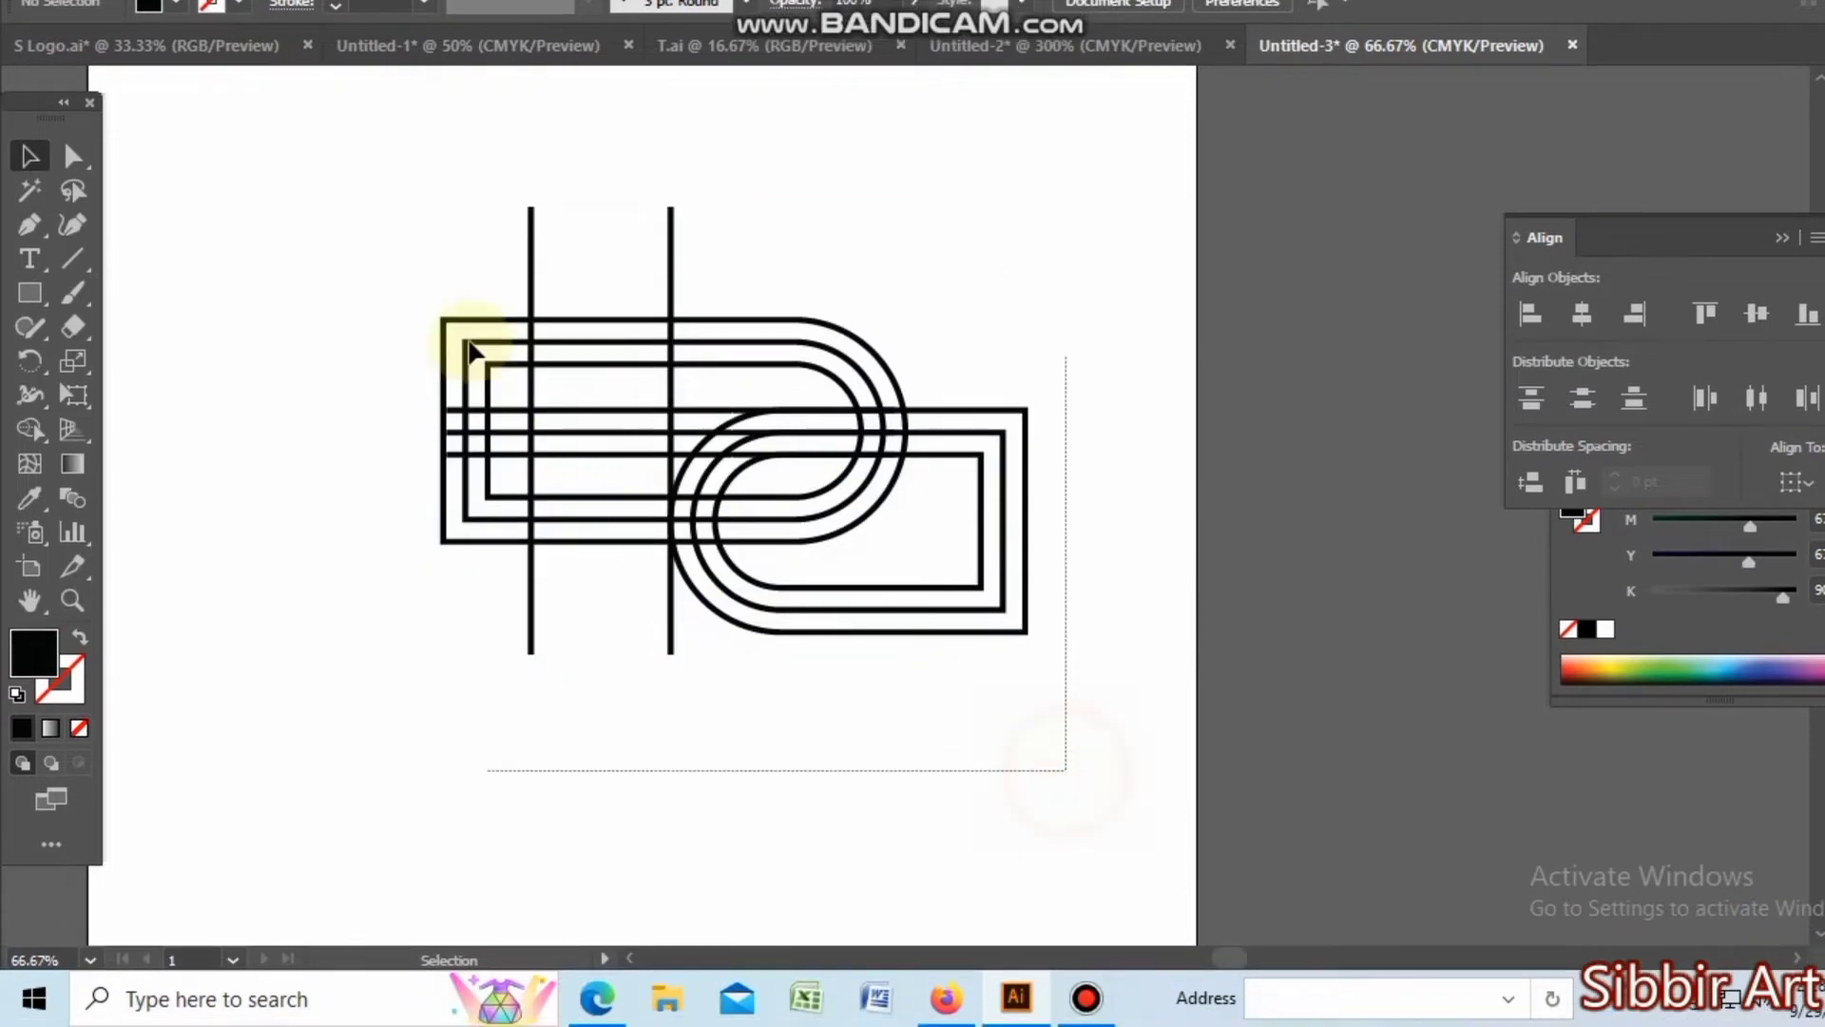
With Shape Builder, erase the upper group's segments between the two vertical lines and its outline parts left of the first vertical line.
click(911, 805)
click(792, 553)
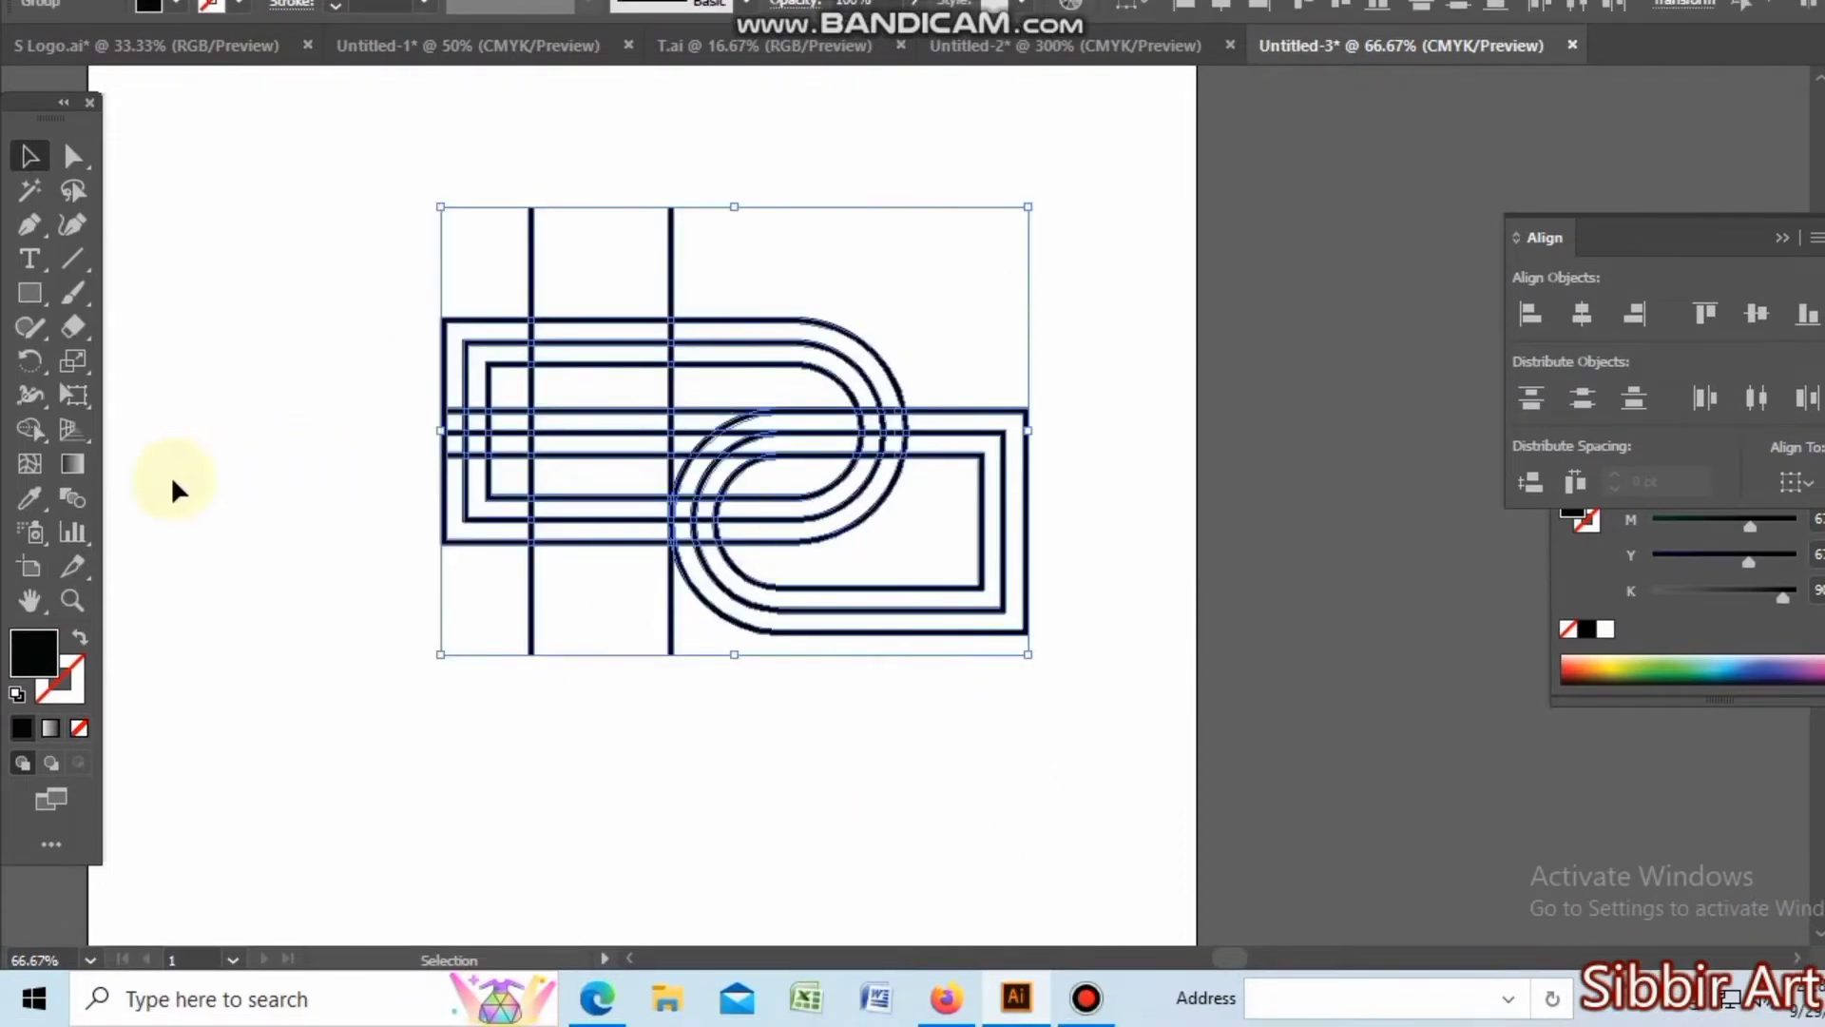
click(76, 599)
click(701, 448)
click(28, 155)
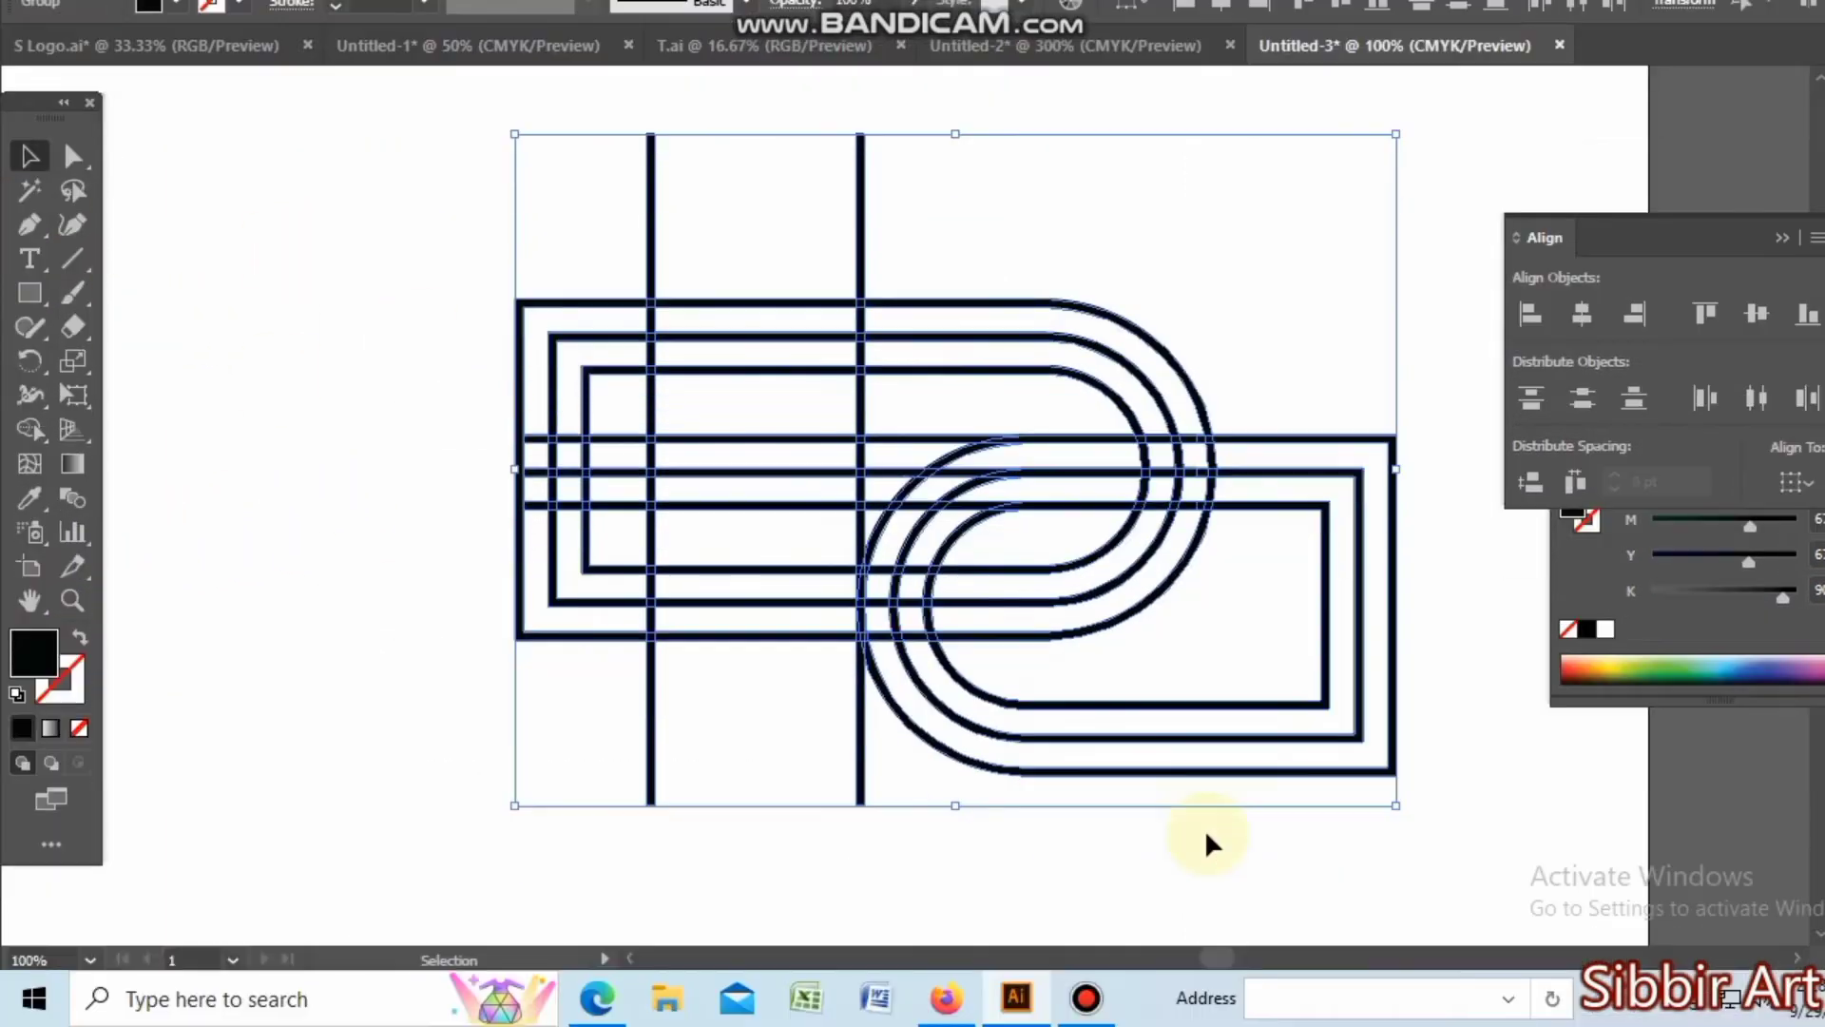
drag(1324, 871, 501, 395)
click(29, 429)
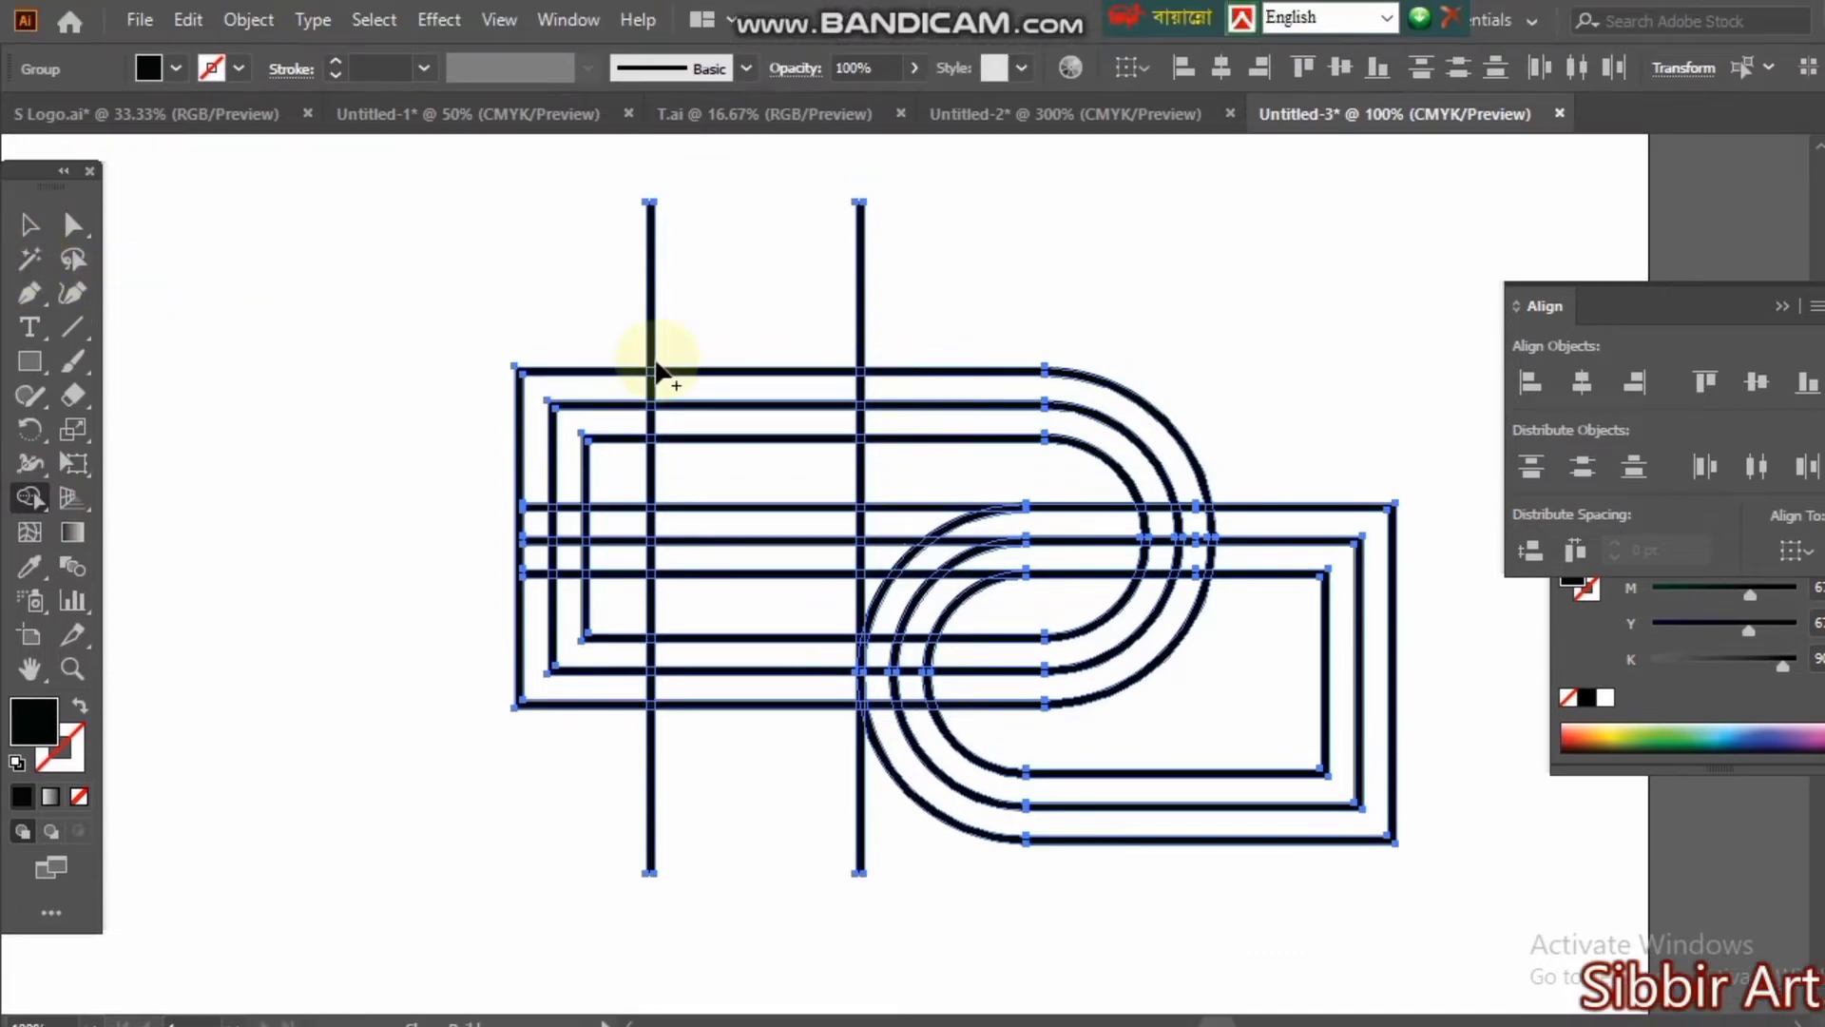
drag(769, 311, 758, 458)
drag(772, 750, 766, 582)
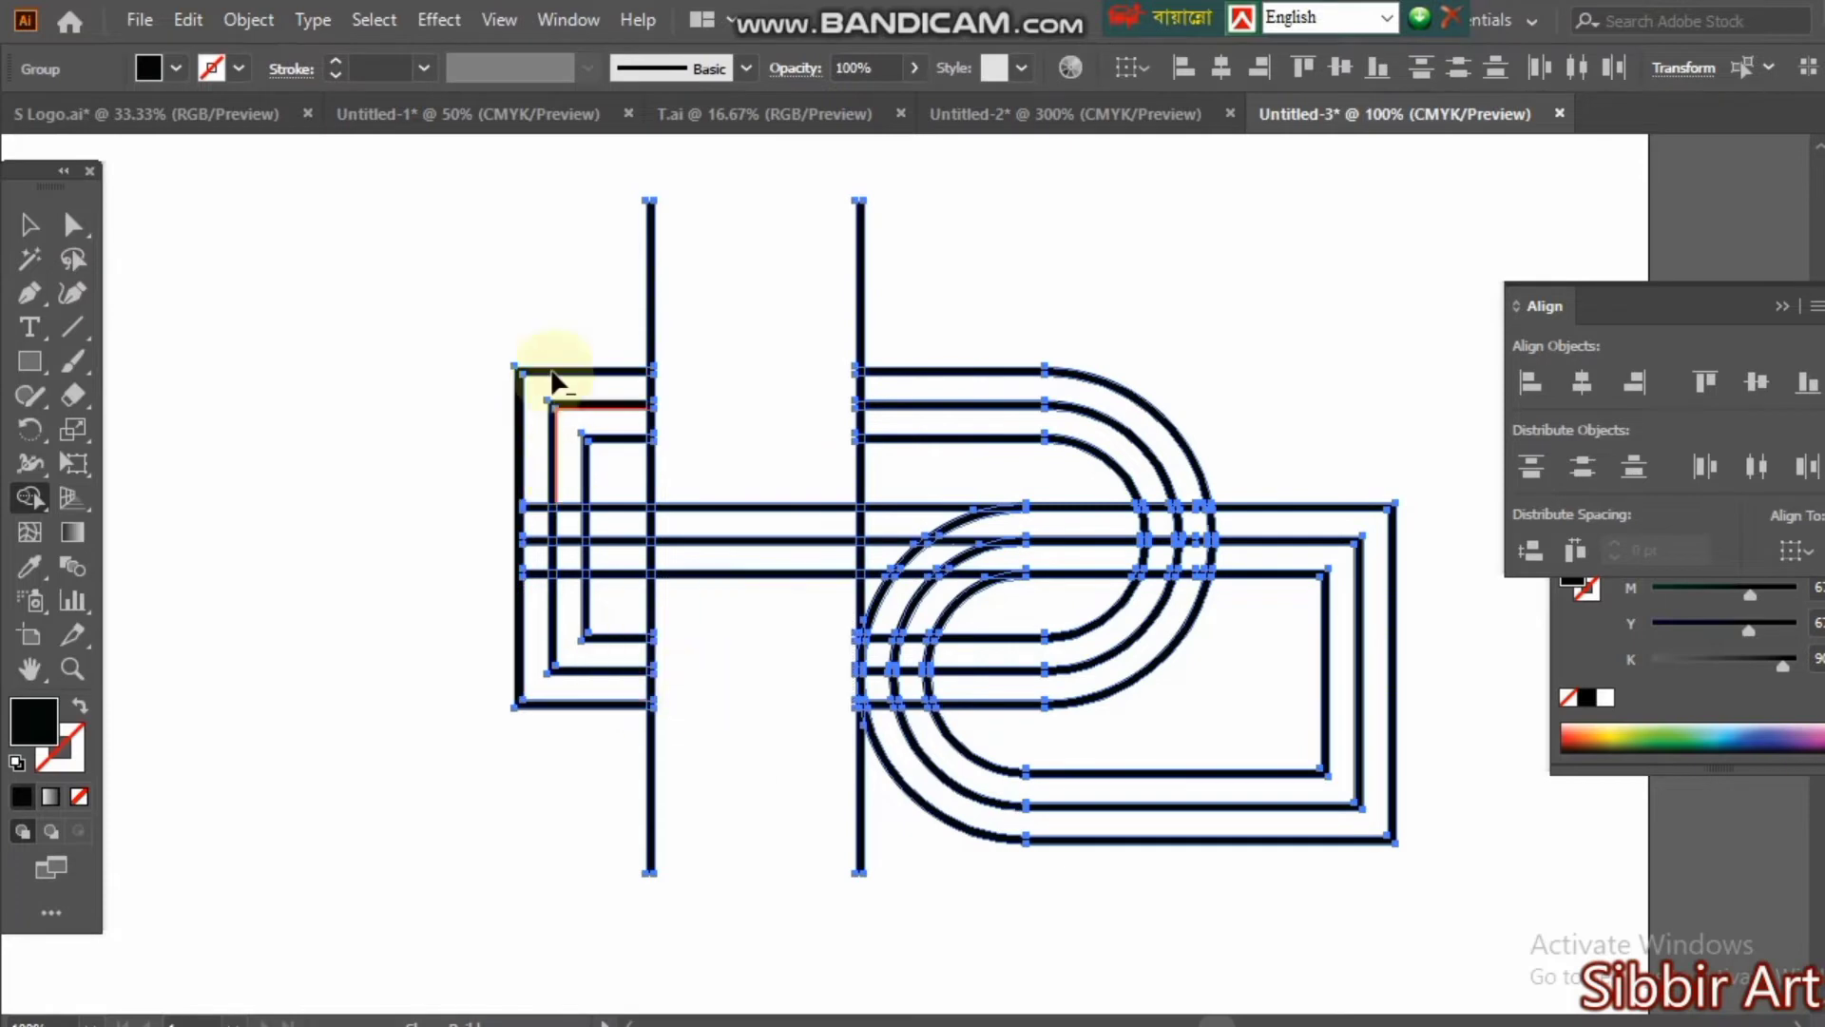
drag(554, 381, 581, 709)
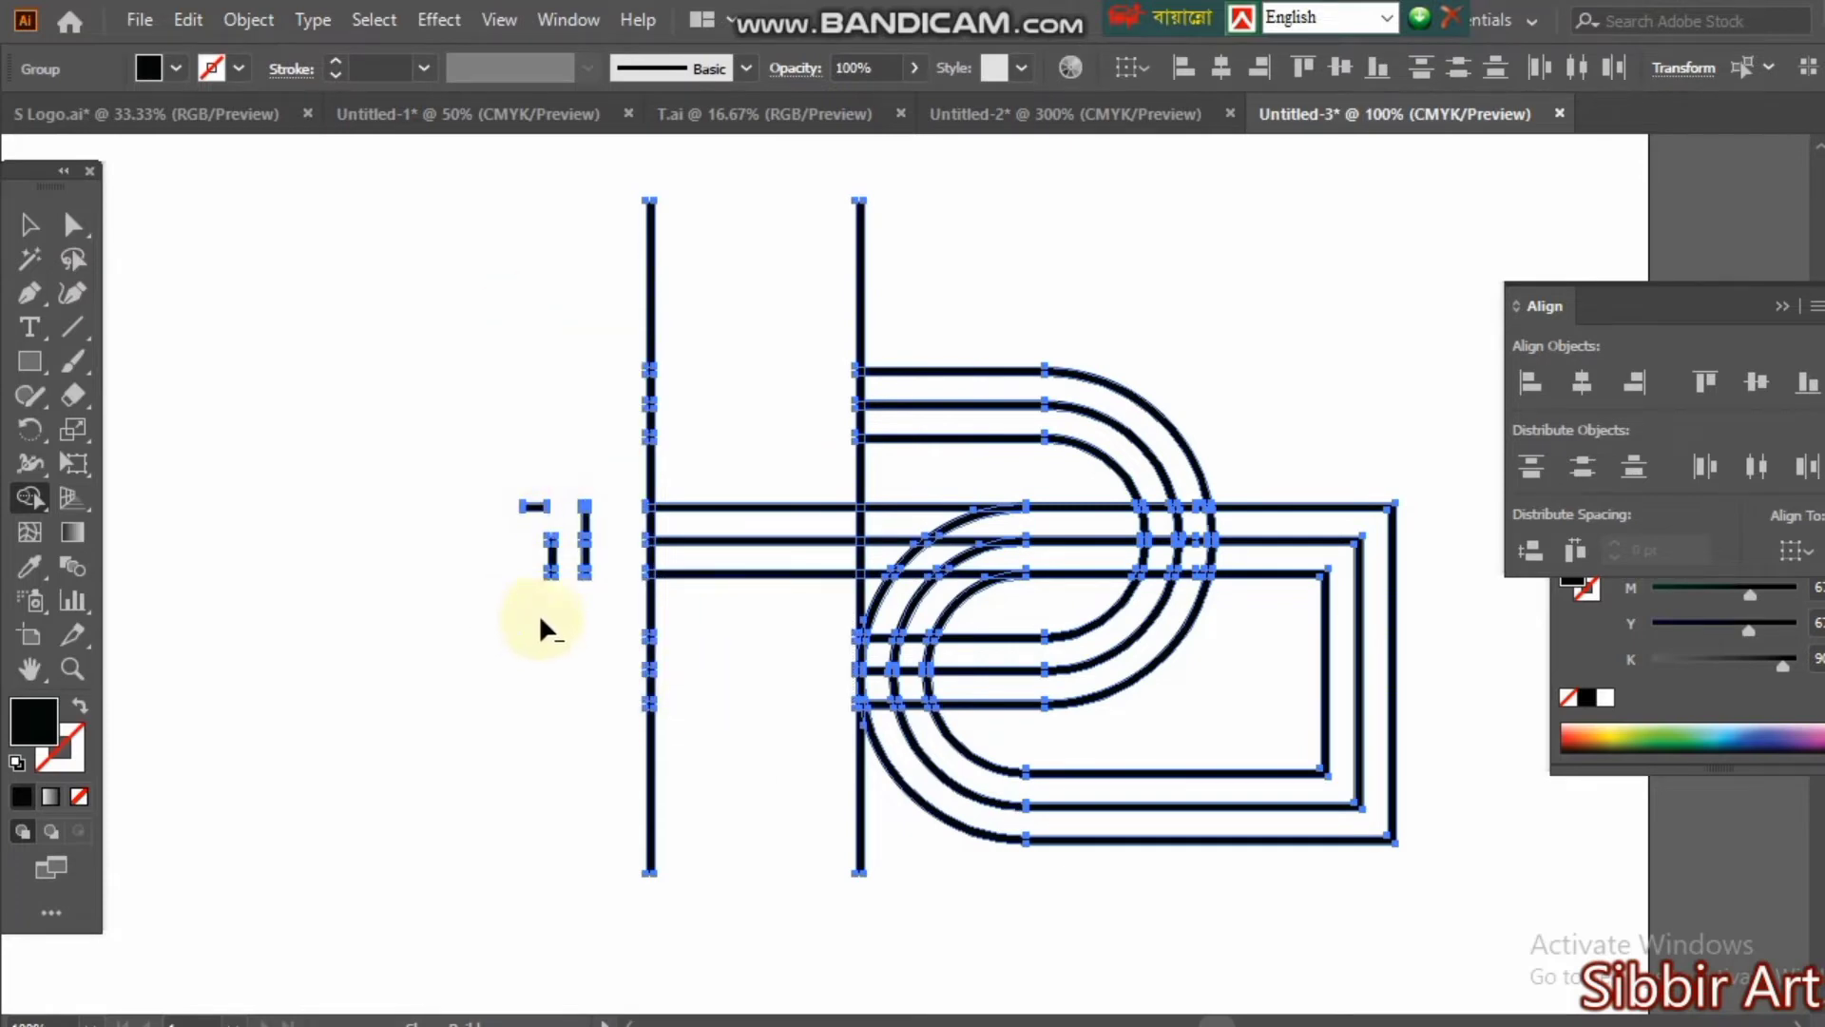
Ungroup the trimmed horizontal line pieces and clear the leftover fragments left of the first vertical line.
click(28, 225)
click(187, 317)
click(533, 504)
right_click(527, 500)
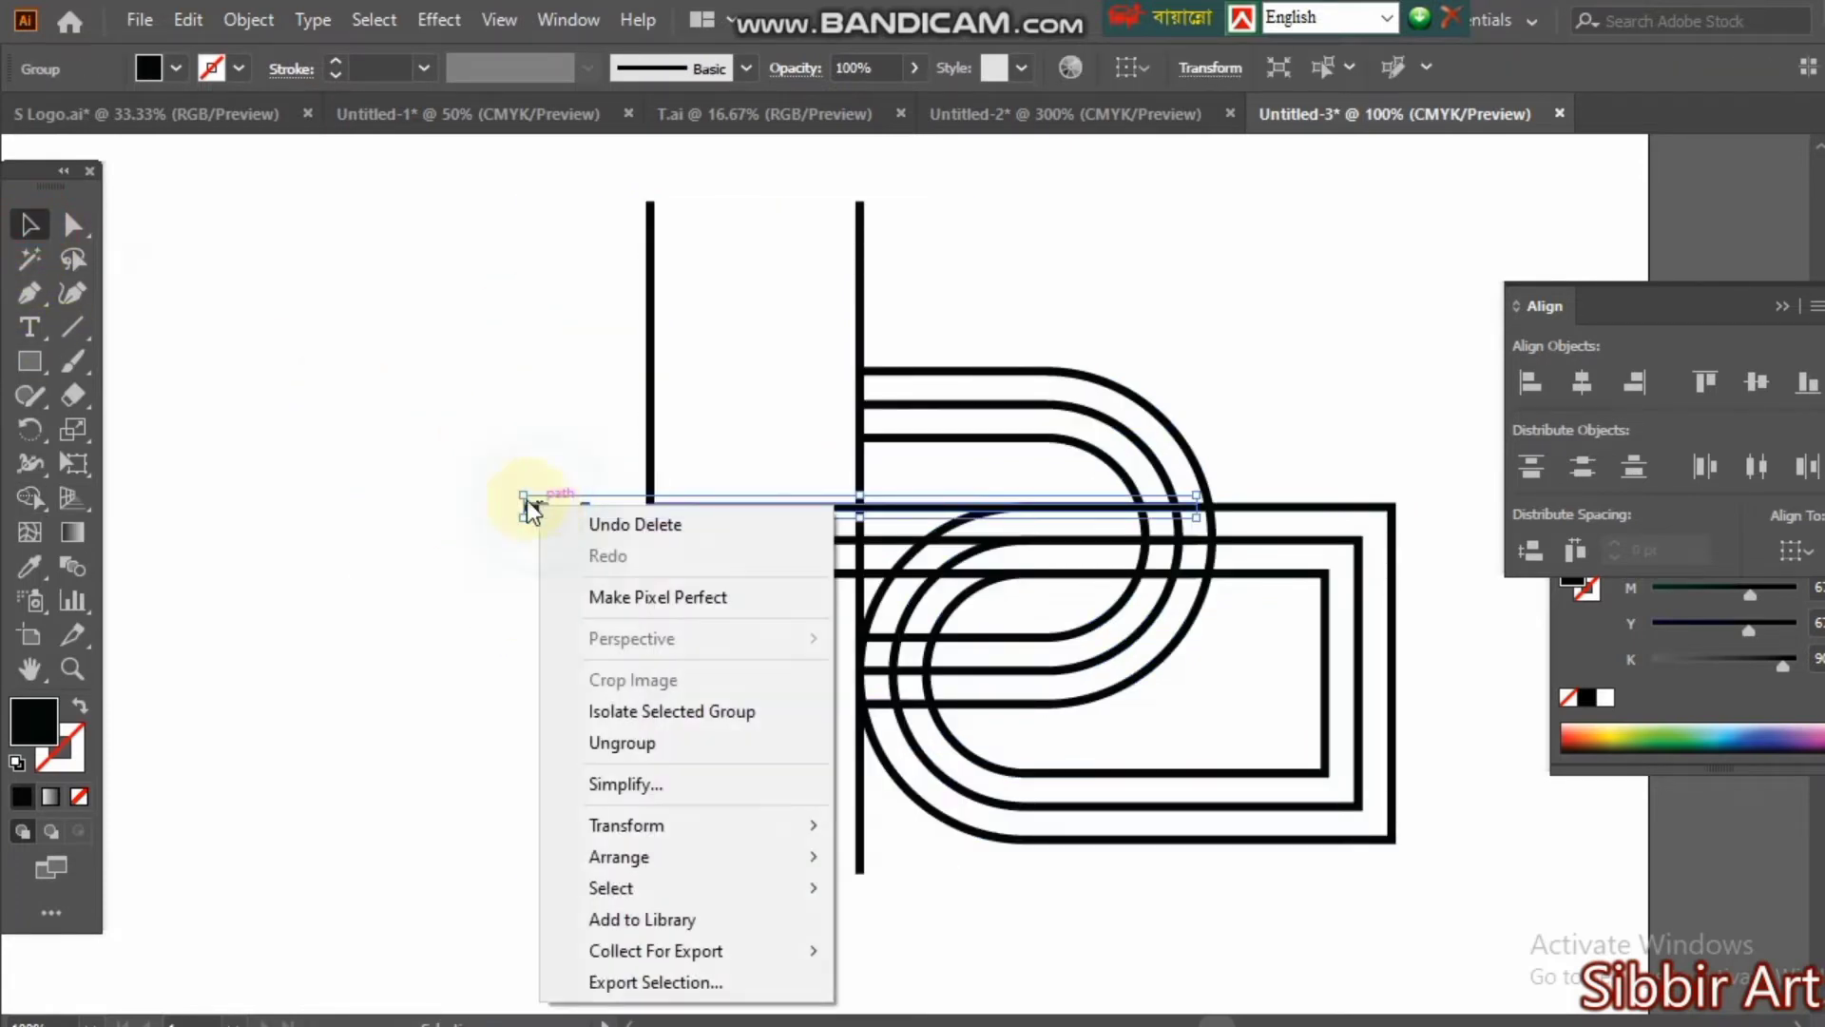
drag(375, 395, 424, 452)
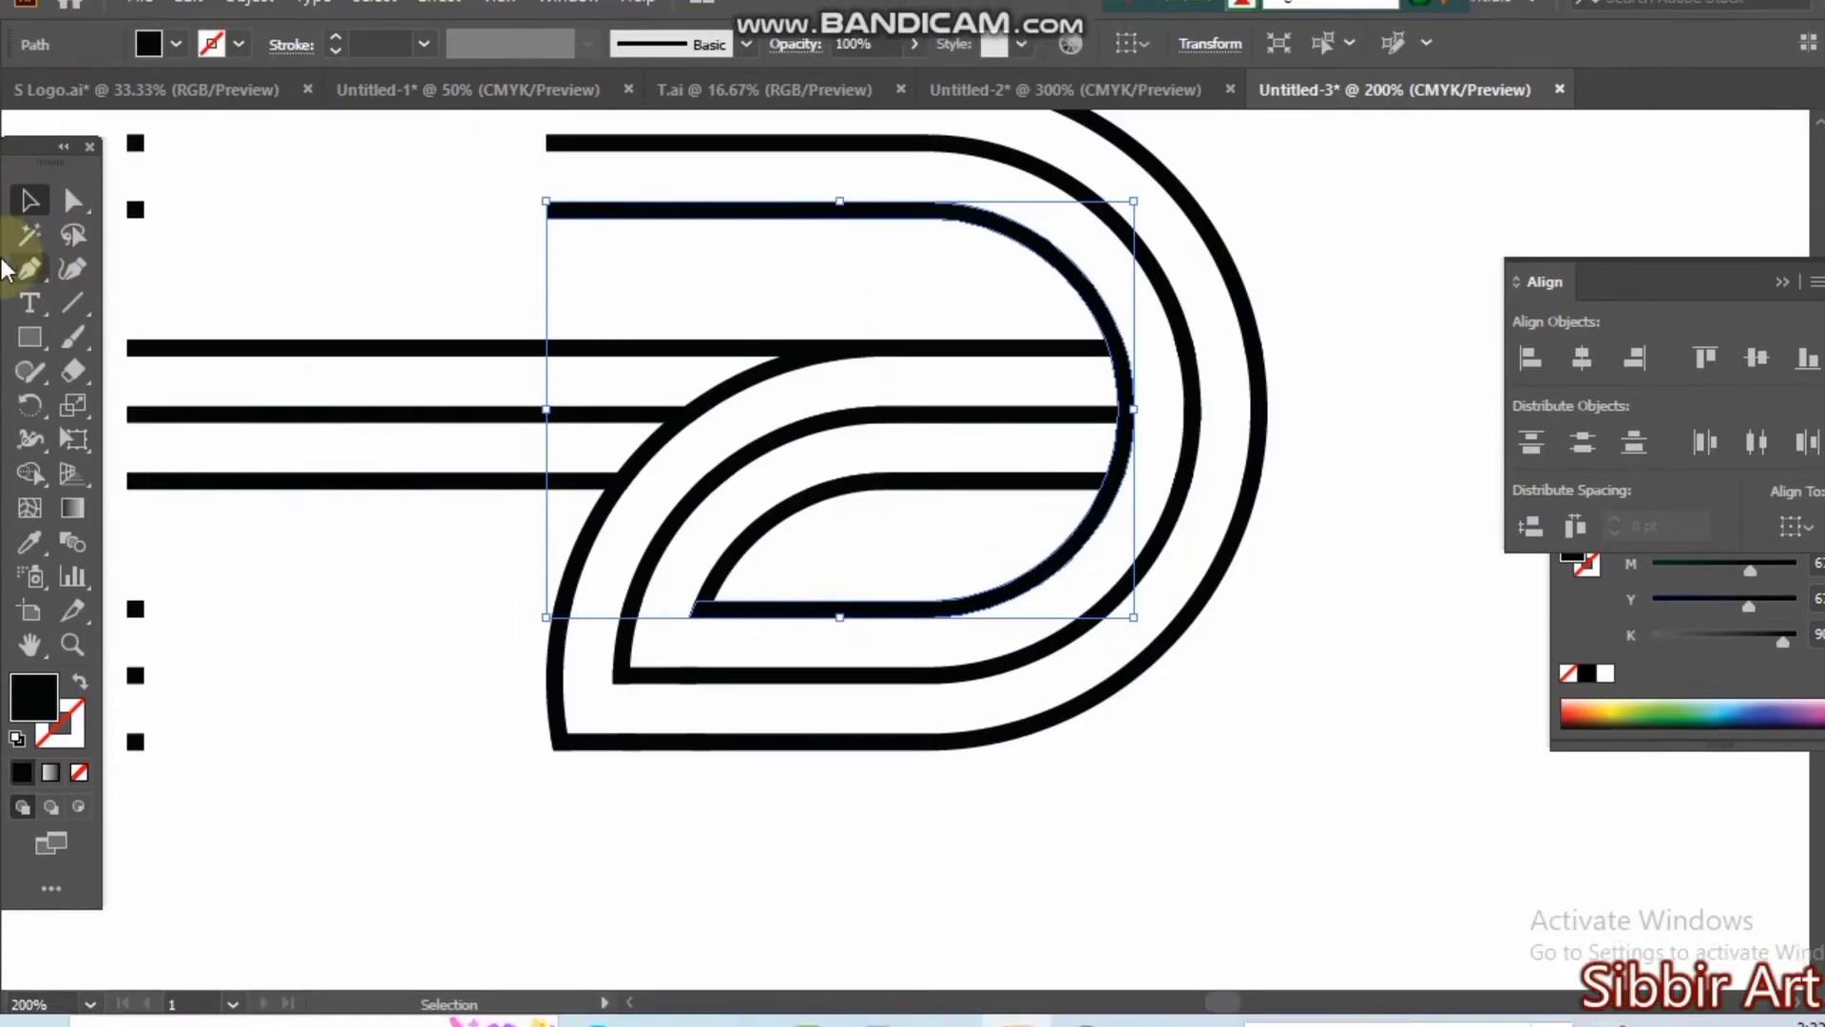
Draw a vertical line between the upper group's inner and middle arcs and give it the default white fill and black stroke.
click(73, 326)
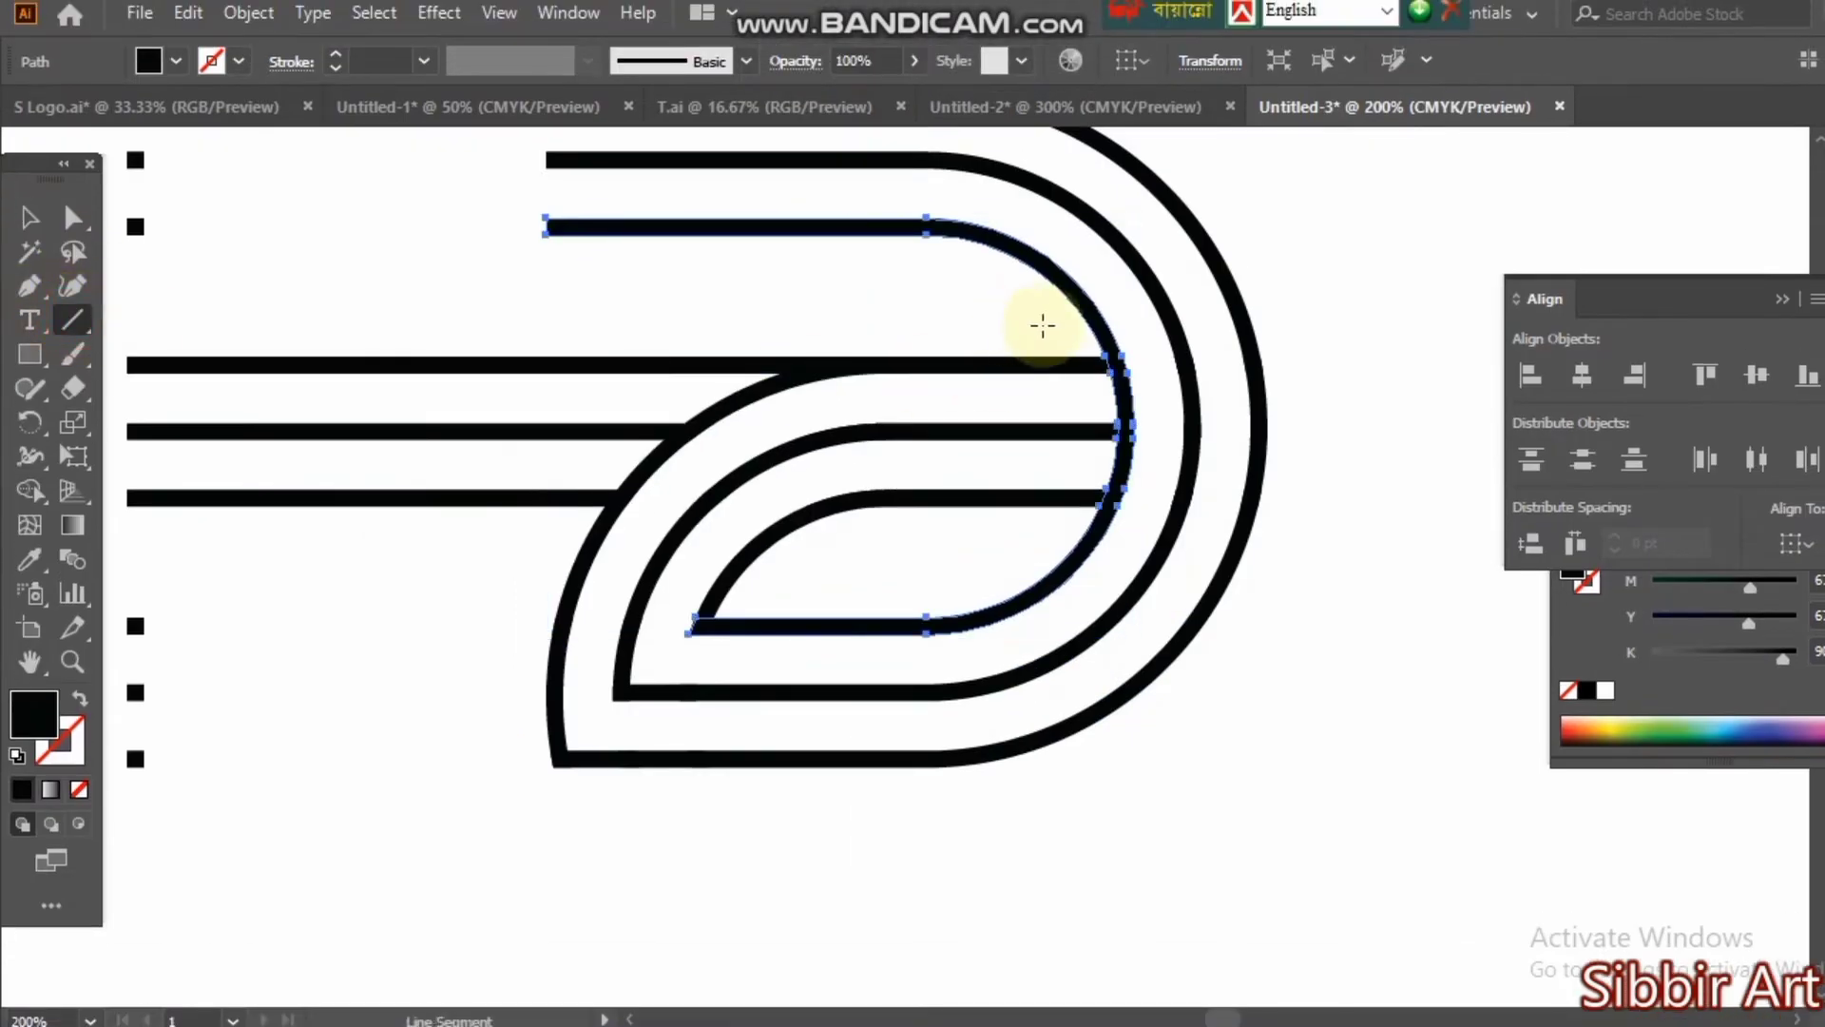
drag(1044, 290, 1086, 590)
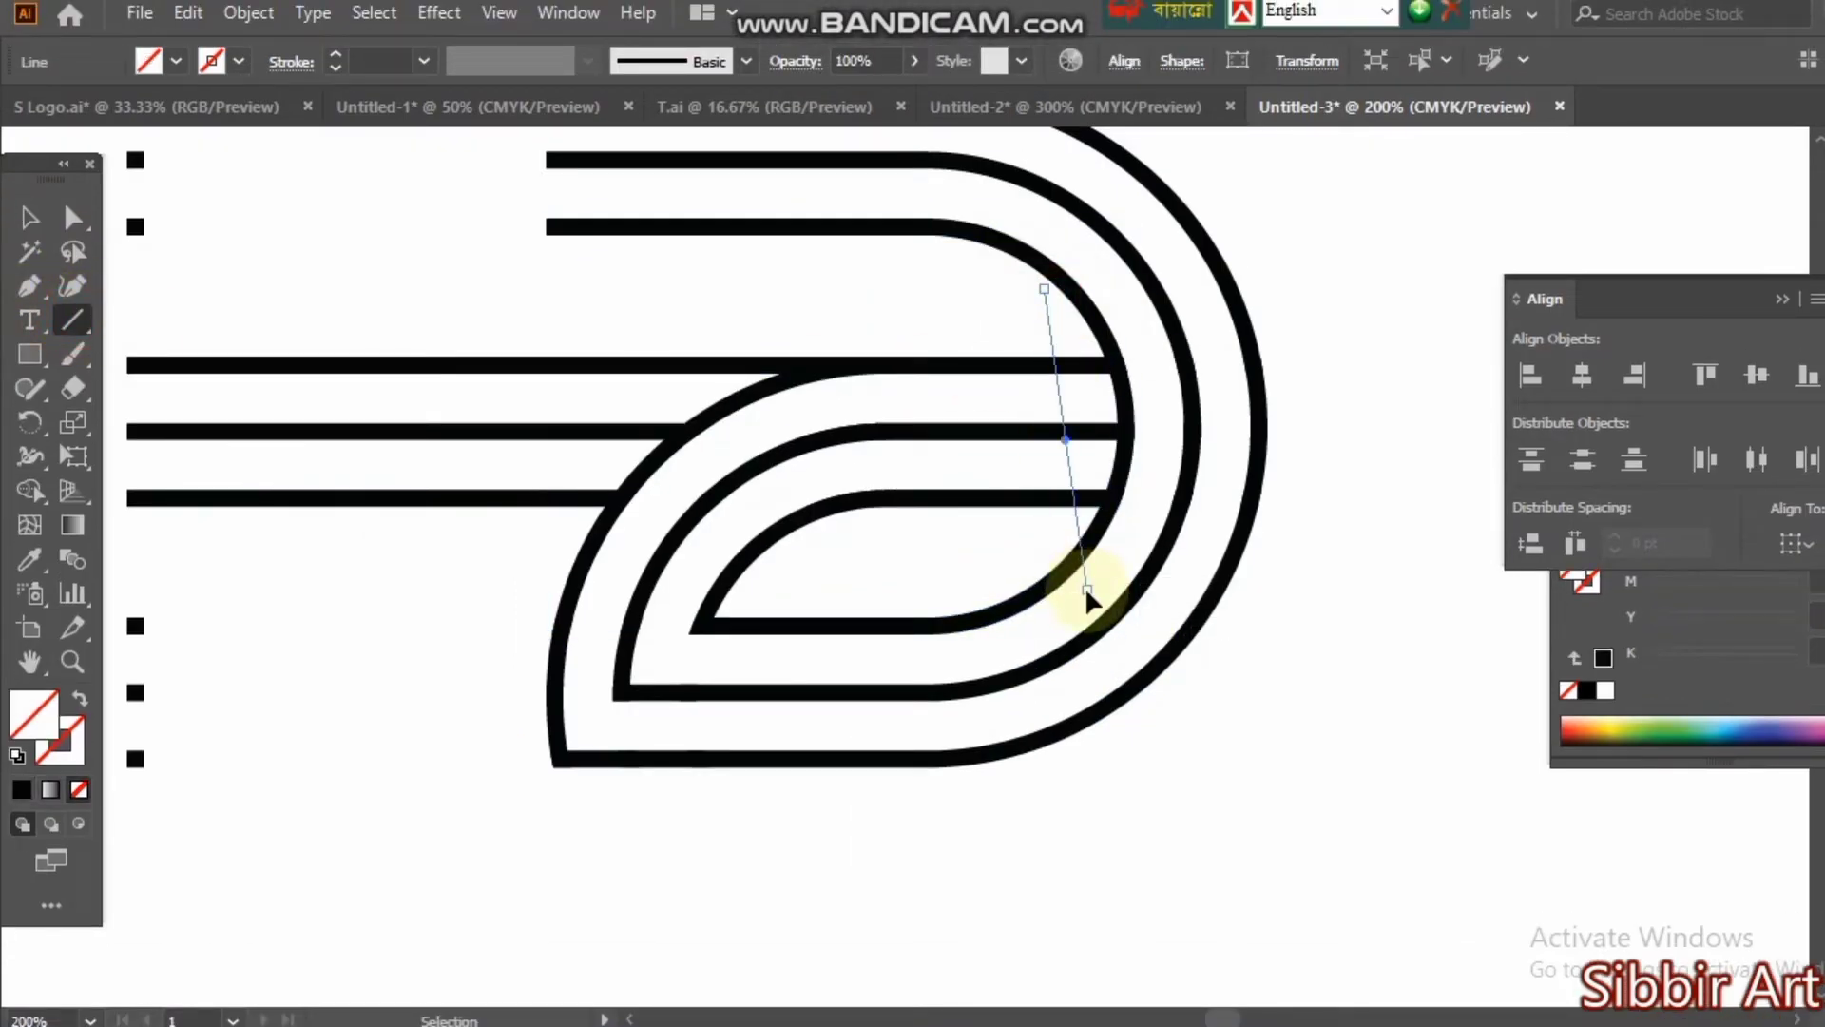
key(ctrl+z)
drag(1164, 229, 1210, 595)
click(16, 761)
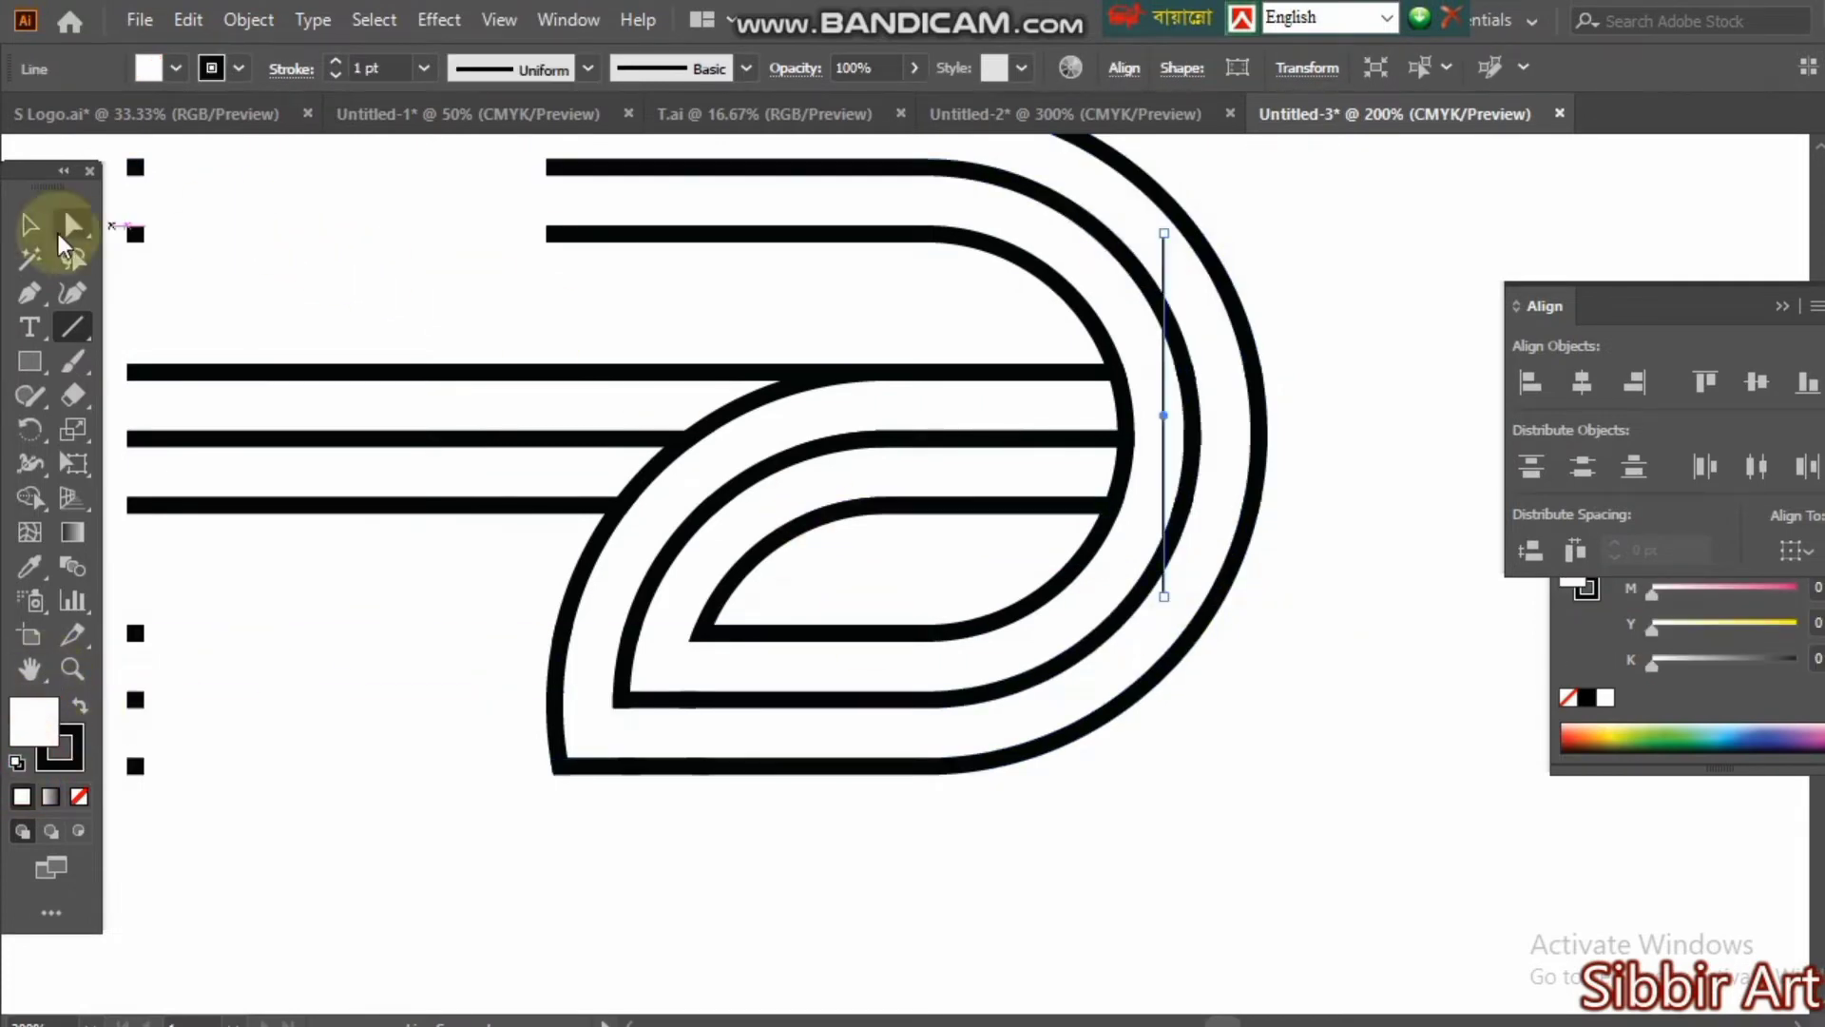
Place two evenly spaced copies of the vertical line inward from the middle arc and turn on the transparency grid.
click(30, 226)
mouse_move(1163, 442)
mouse_down()
mouse_move(1194, 440)
mouse_move(1128, 442)
mouse_up()
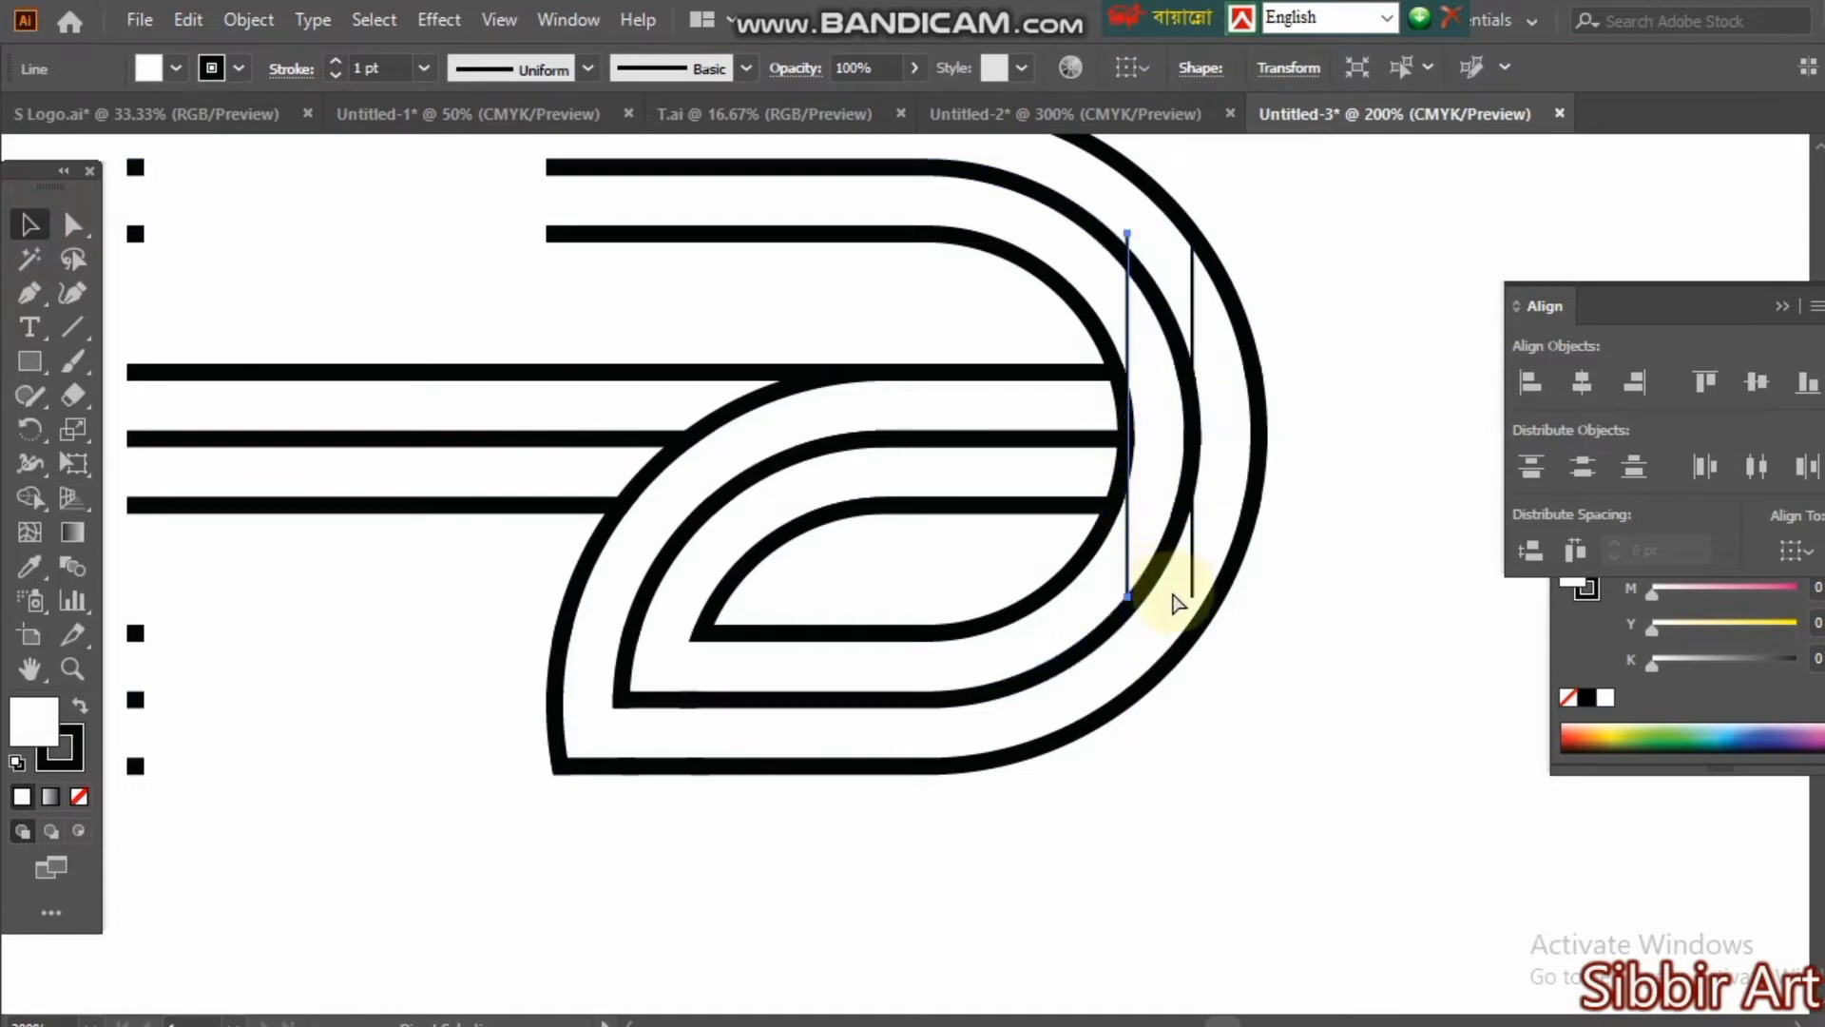
key(ctrl+shift+d)
key(ctrl+d)
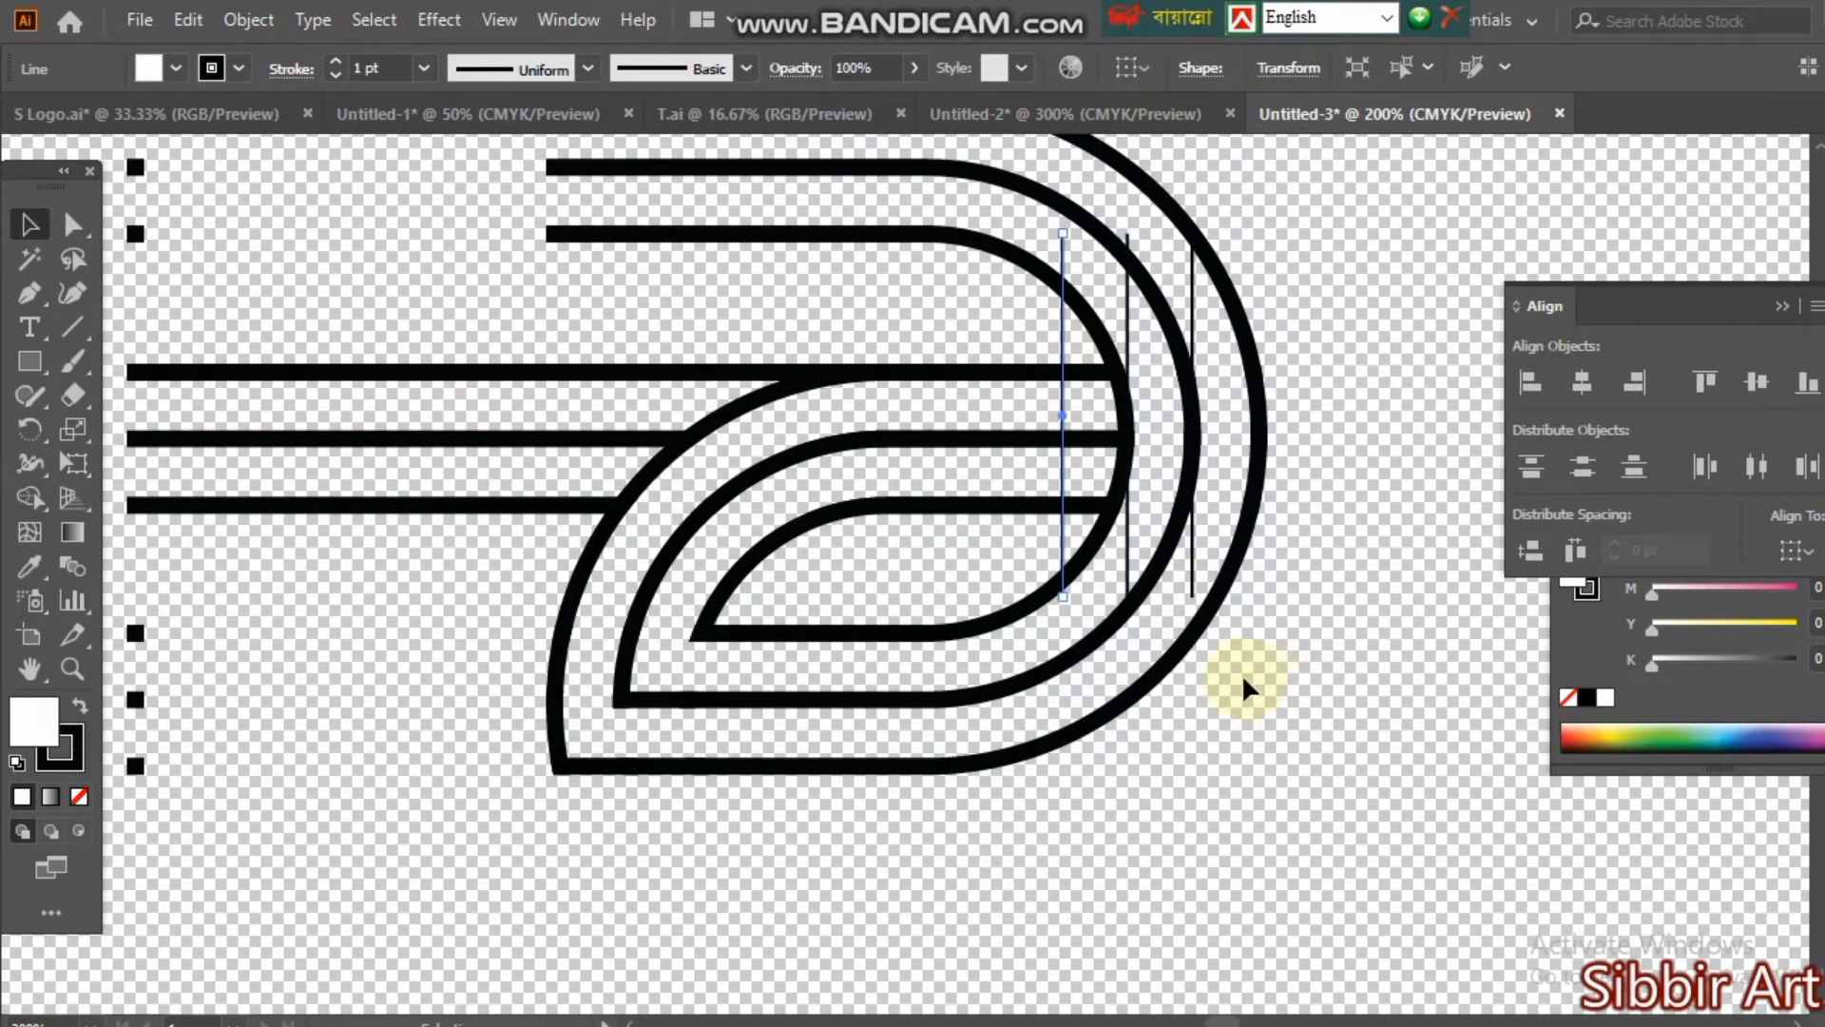
click(31, 216)
click(382, 245)
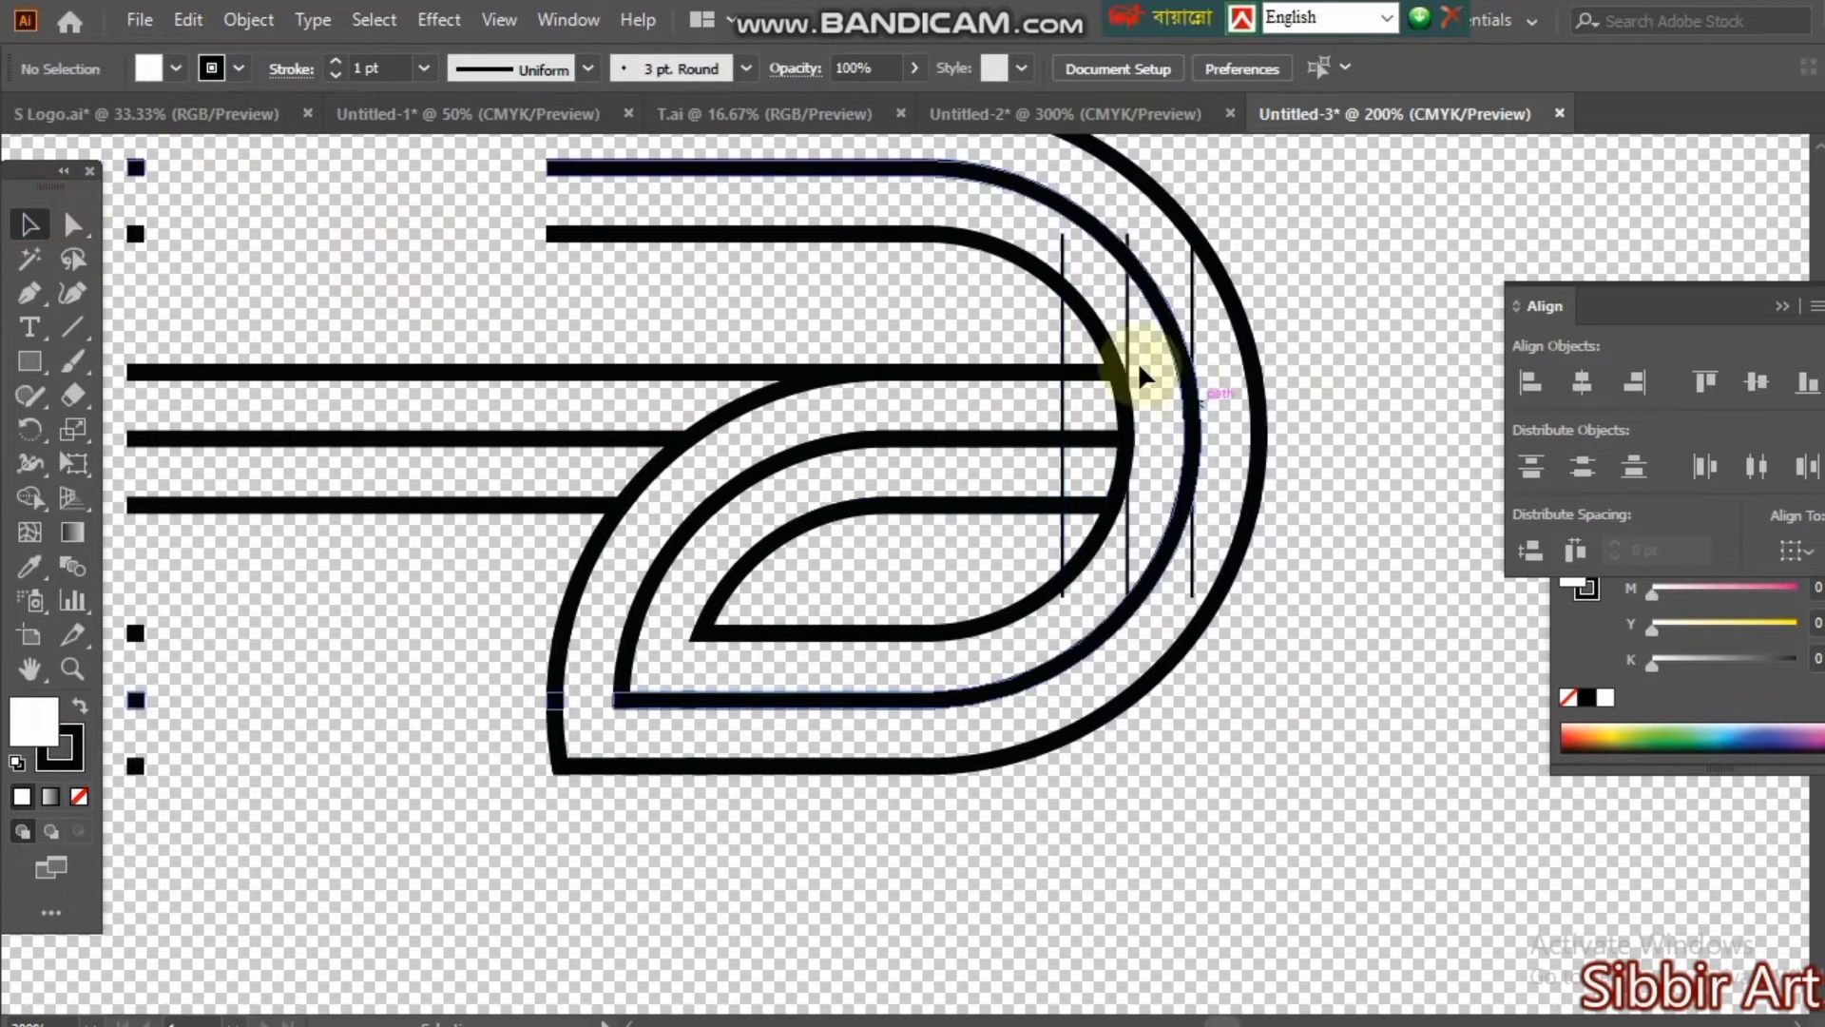
click(1004, 321)
drag(1102, 528, 1324, 594)
click(1358, 622)
Delete the two thin vertical lines nearest the middle arc, keeping only the innermost one.
click(1128, 297)
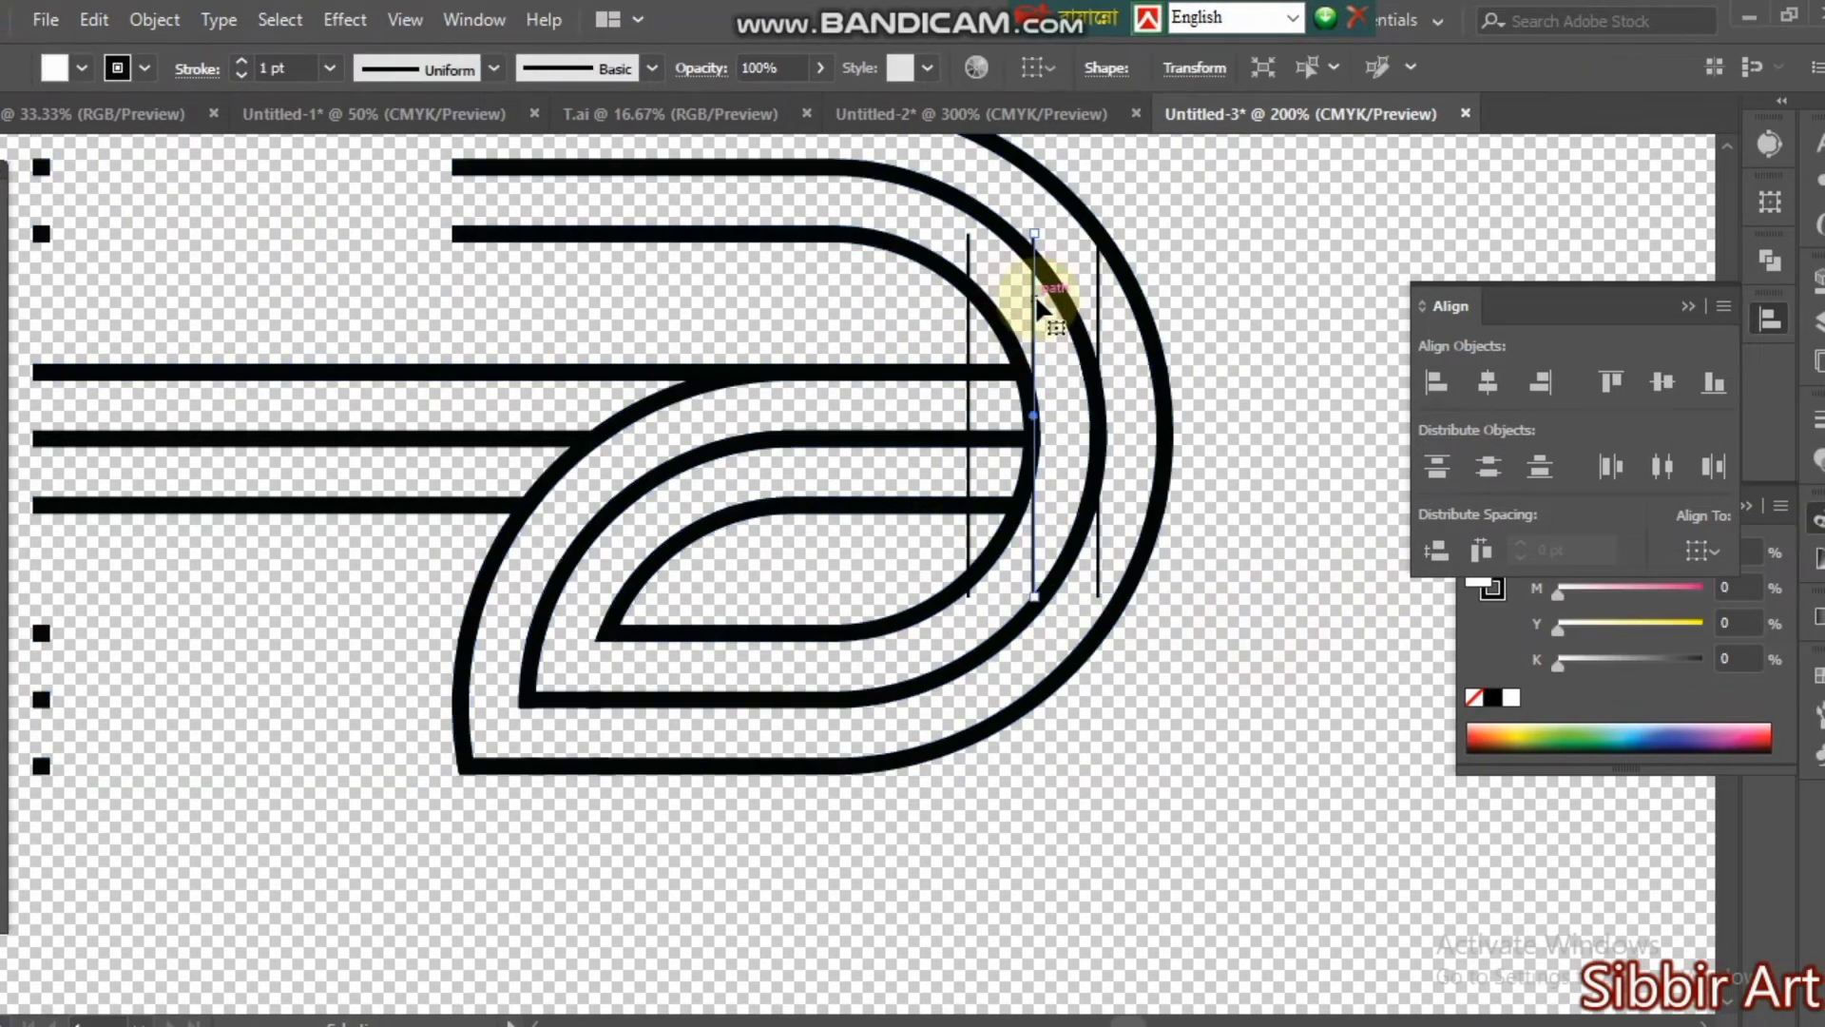
key(Delete)
click(1099, 306)
key(Delete)
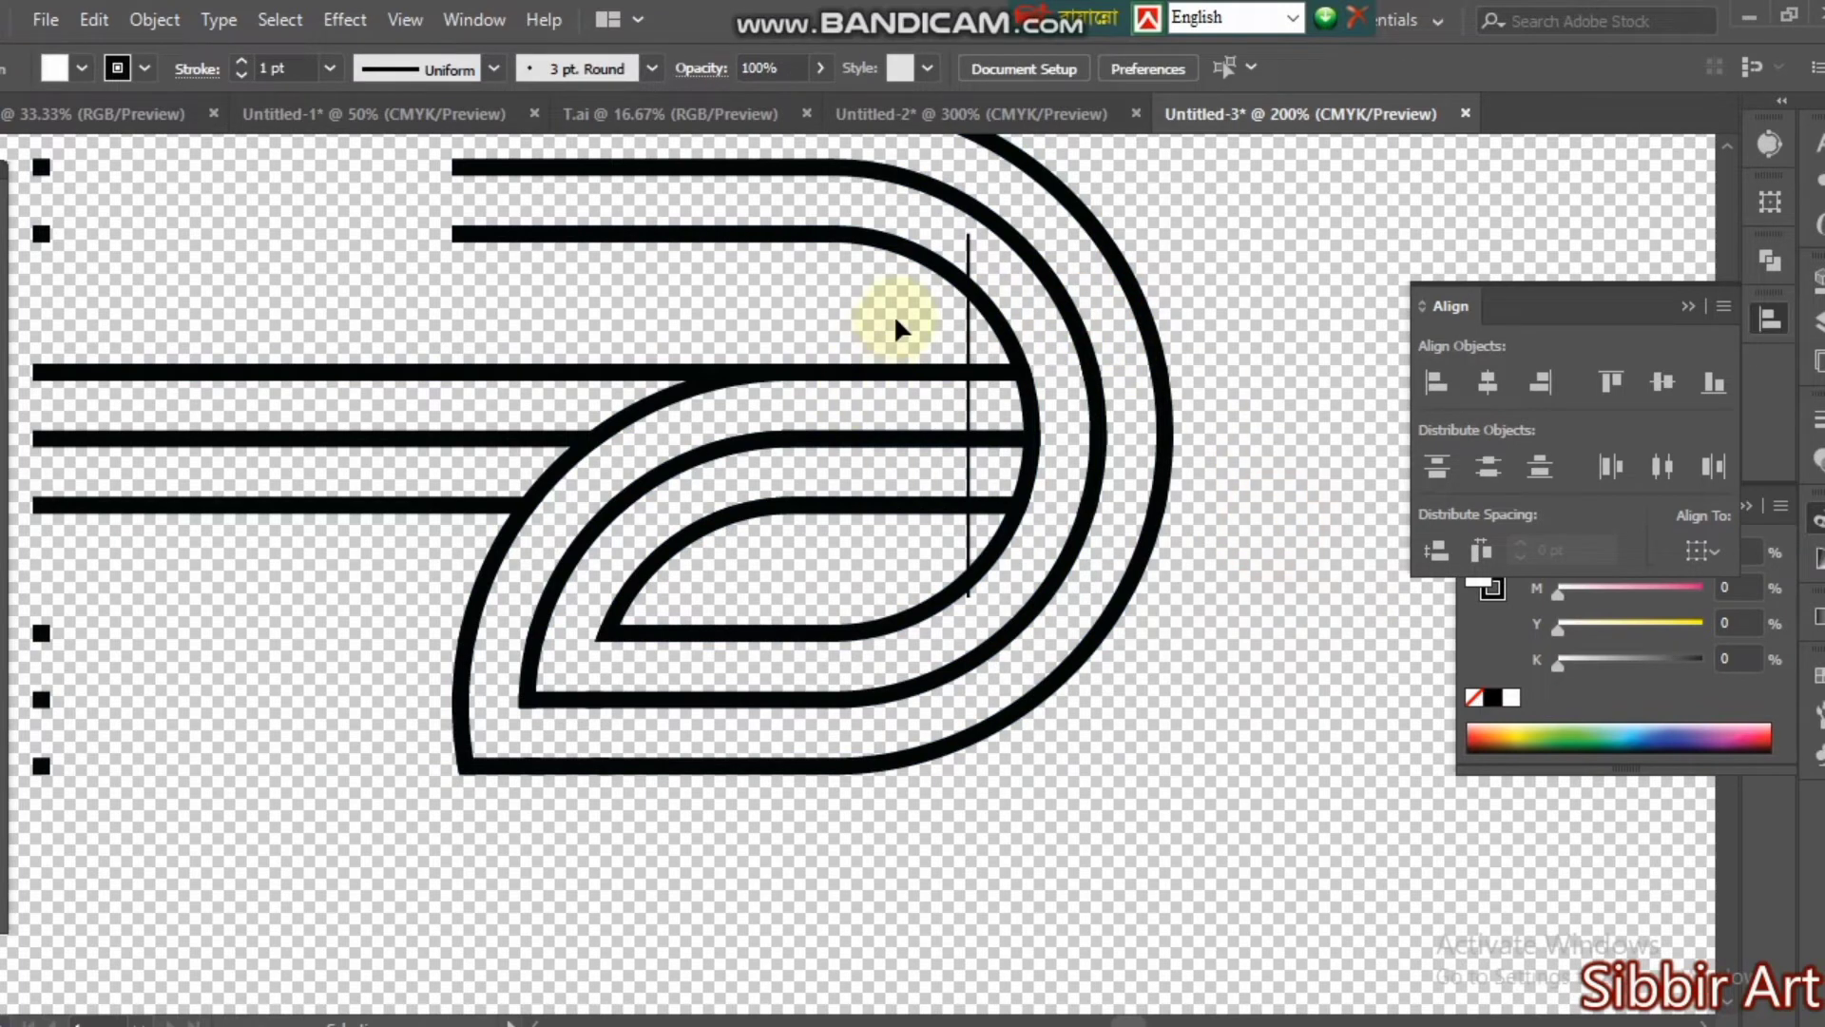
With Shape Builder, erase the ends of the three horizontal bars between the thin vertical line and the inner arc.
drag(983, 539, 985, 537)
click(29, 496)
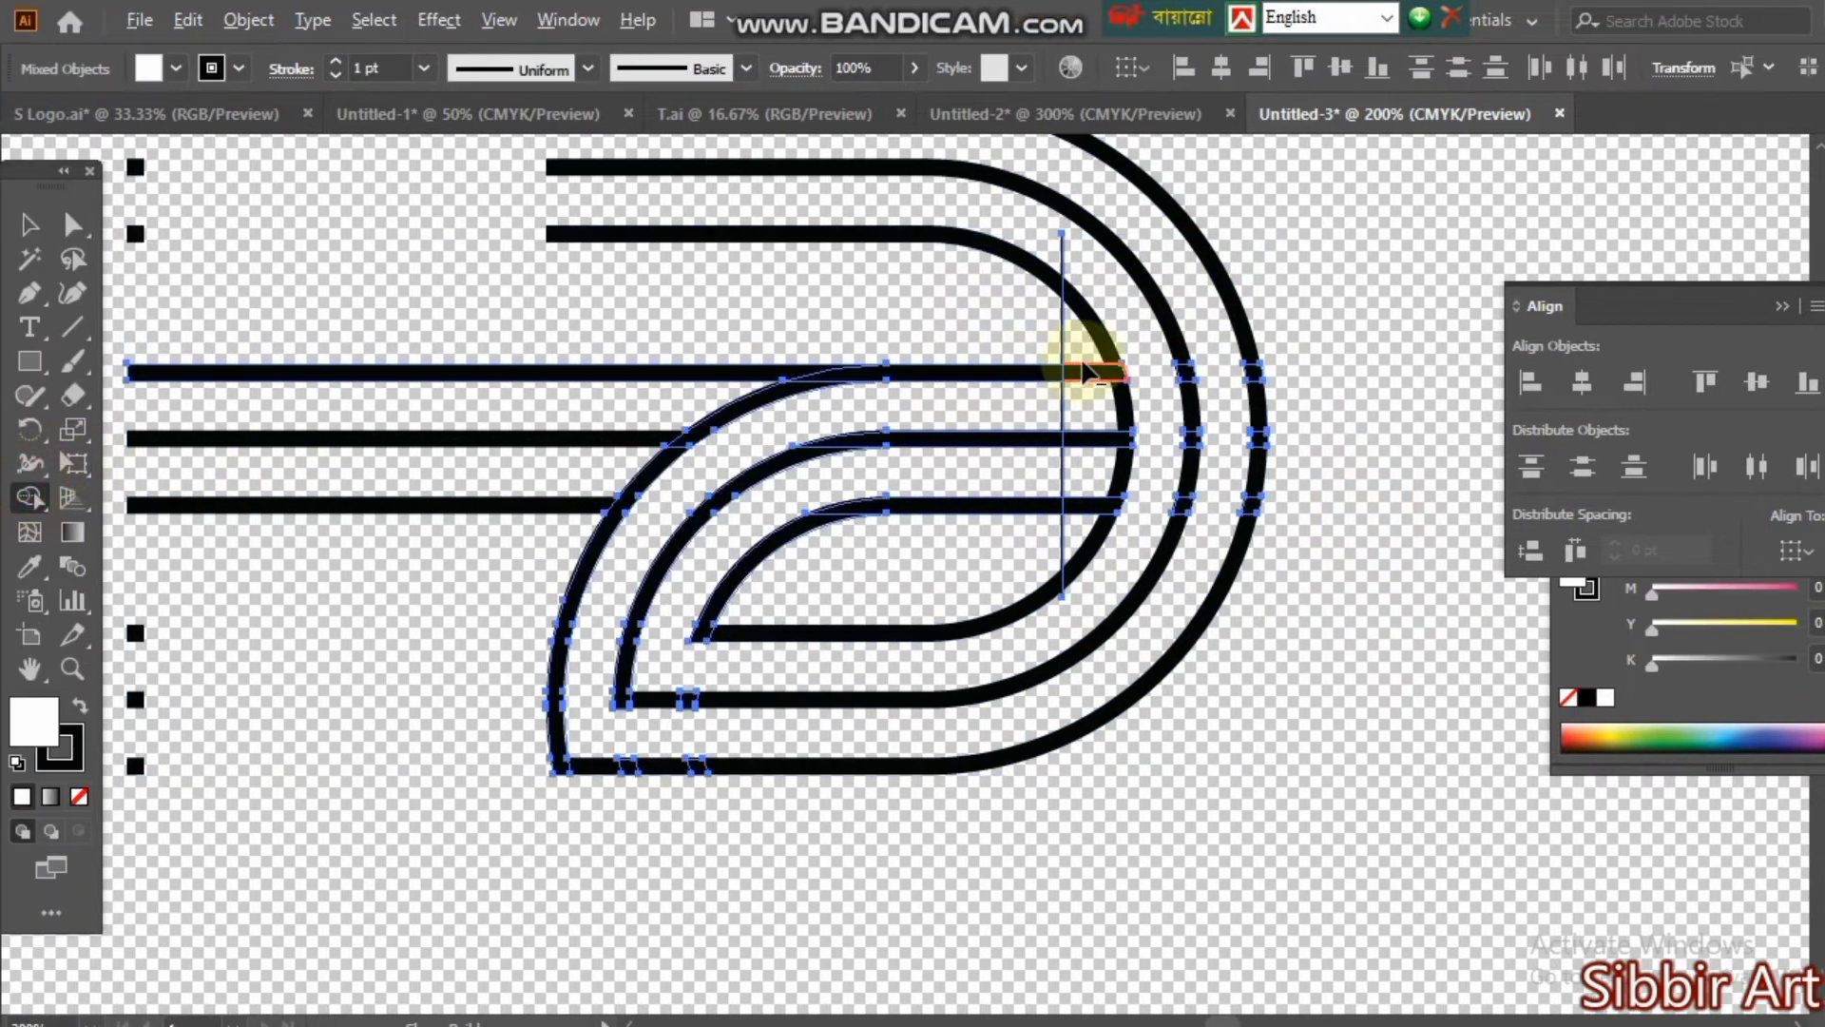
drag(1093, 446, 1080, 509)
click(29, 225)
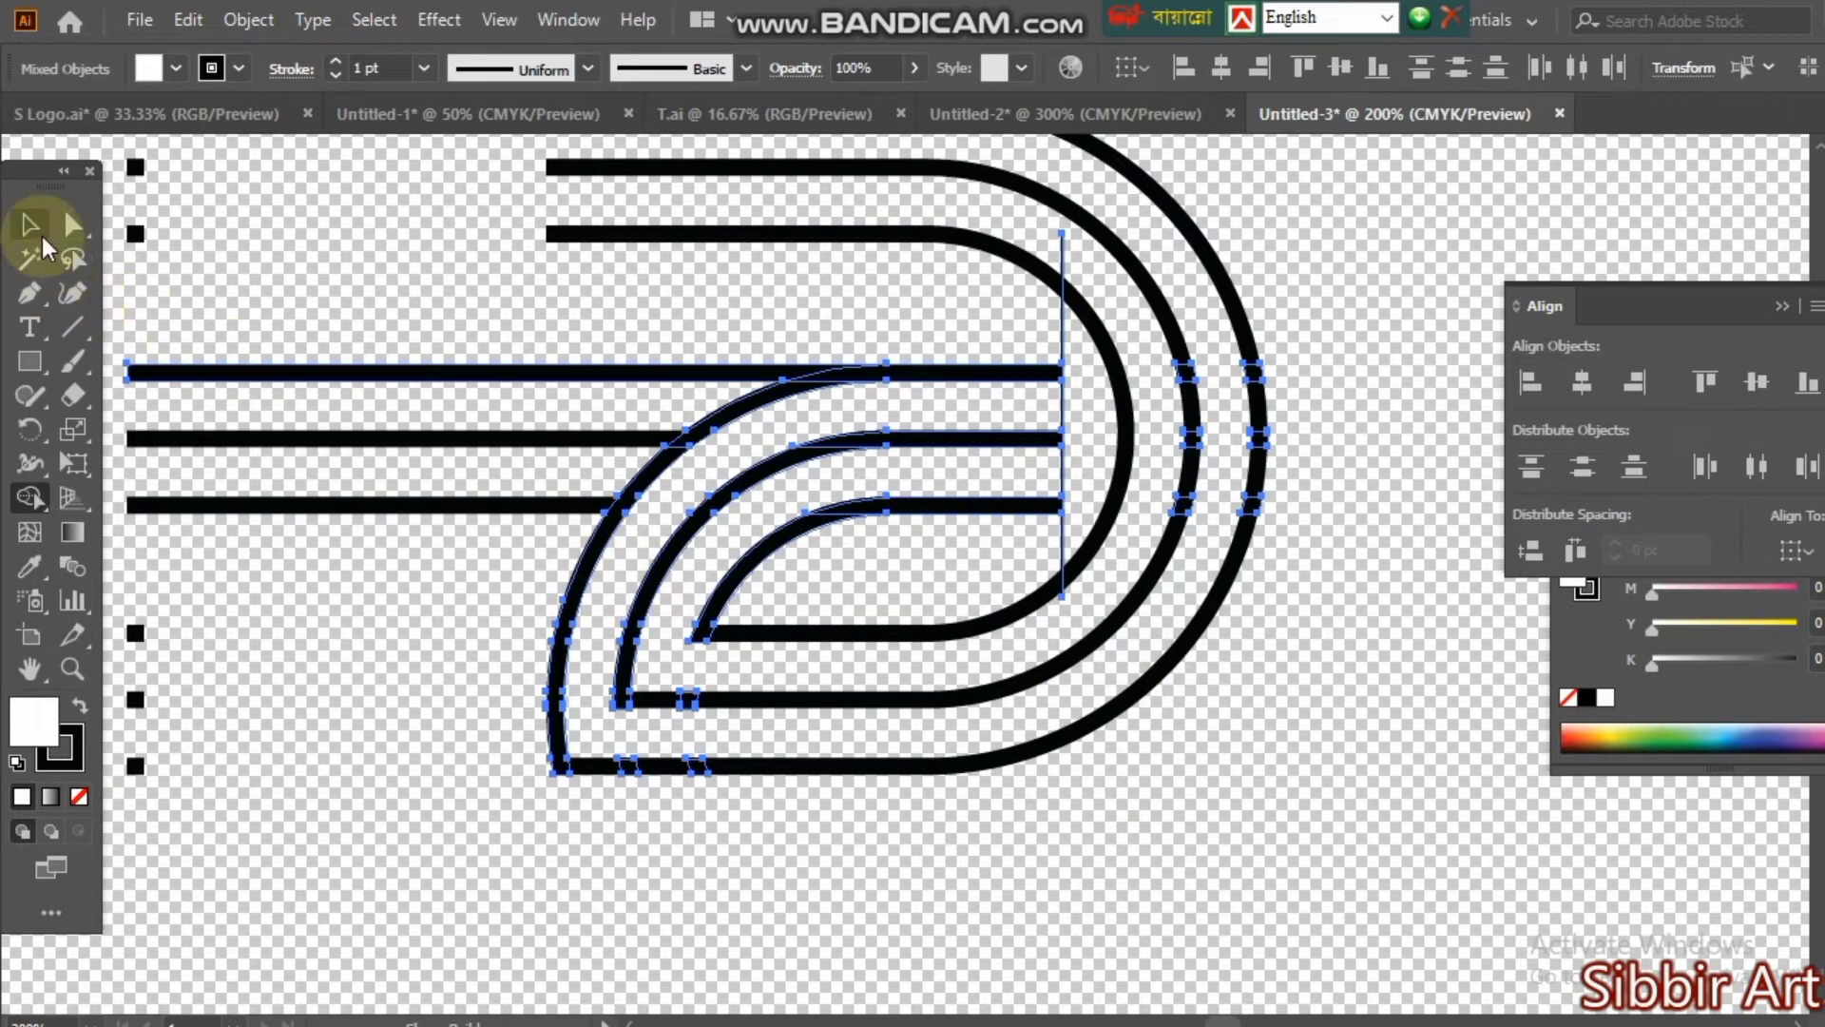
click(818, 334)
Delete the thin vertical line that touches the right ends of the three horizontal bars.
click(1060, 326)
shift+click(1170, 528)
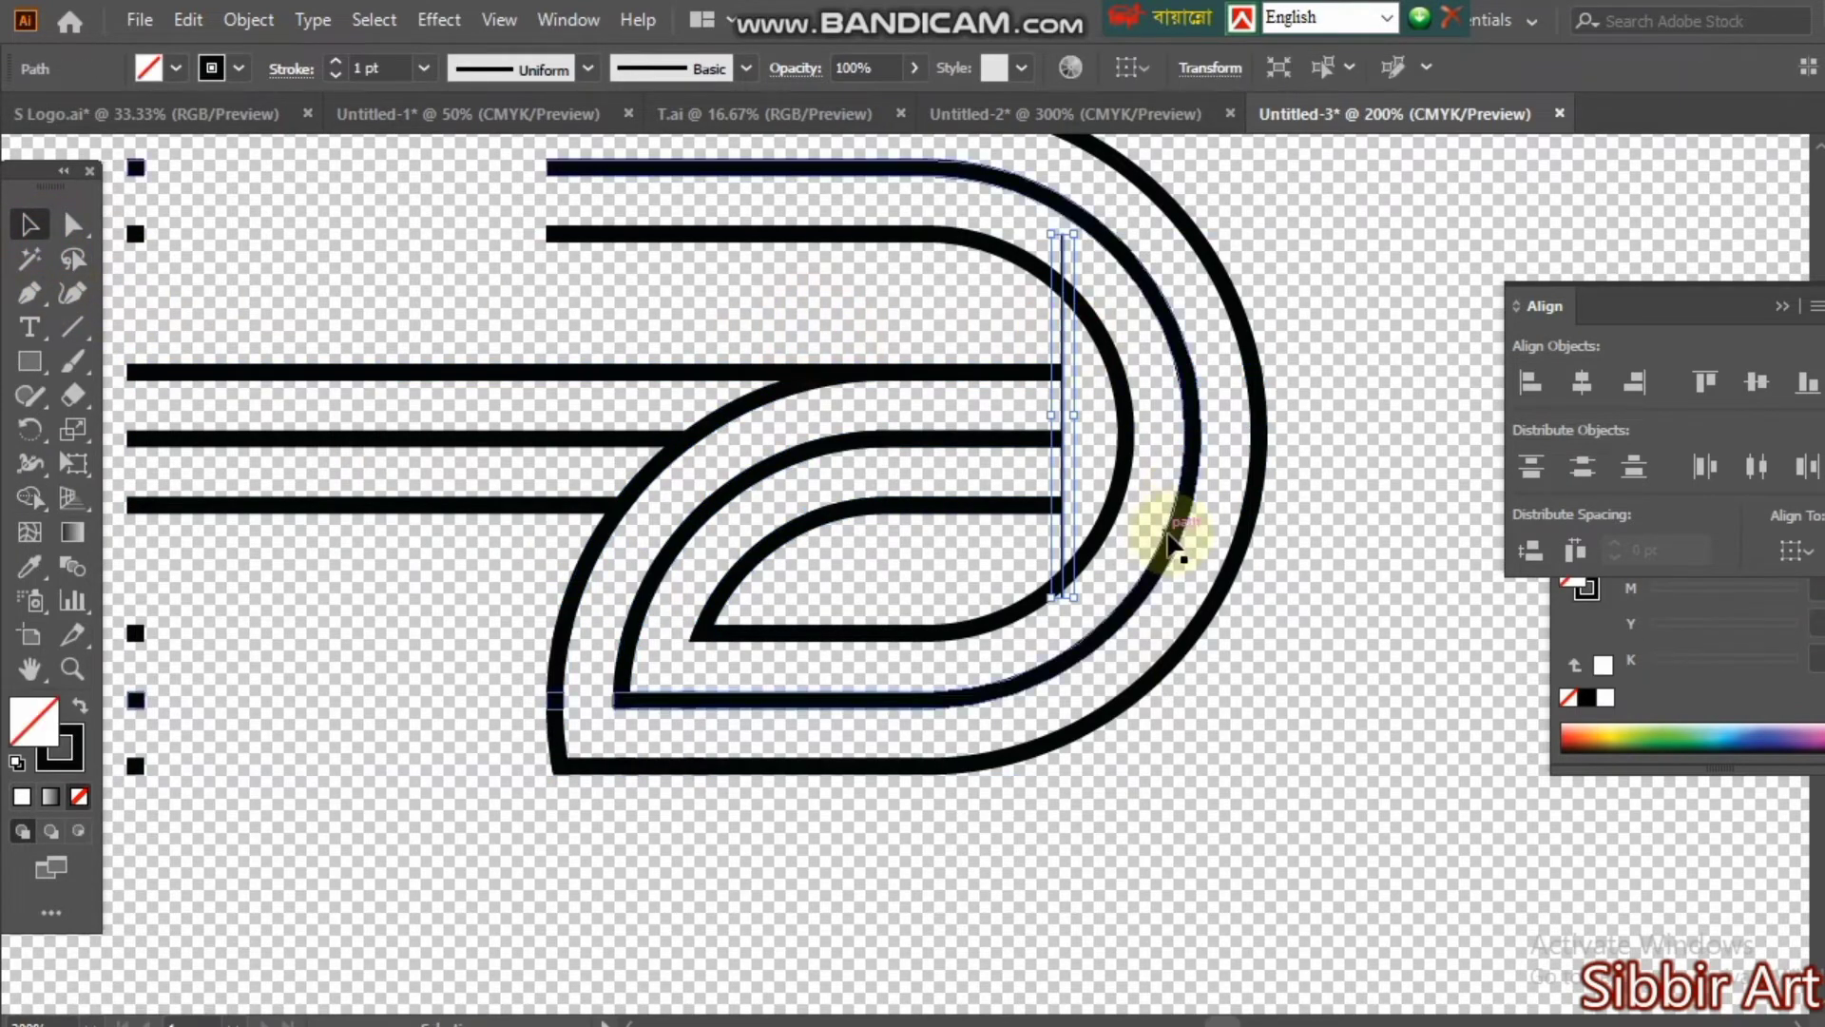
click(1181, 784)
With Shape Builder, join the outer leaf curve to the right end of the top horizontal bar, separating it from the bar's left part.
click(1018, 369)
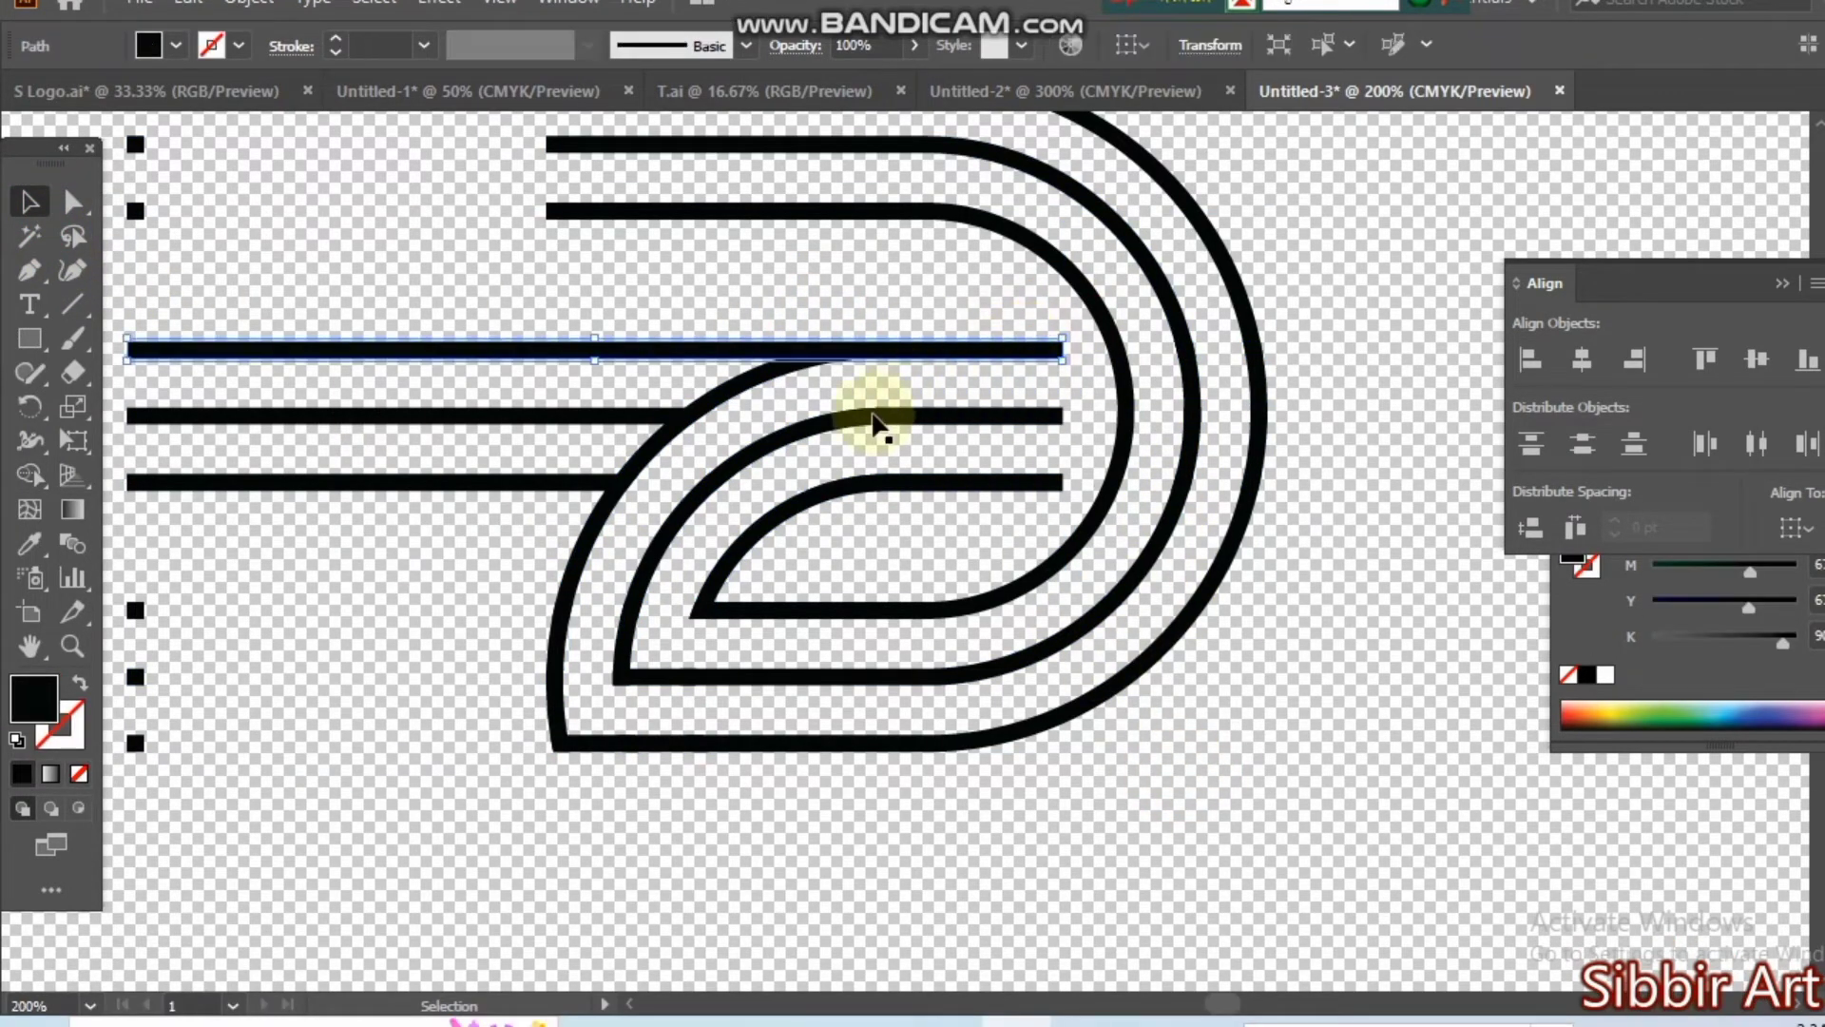
click(708, 410)
click(766, 359)
click(870, 303)
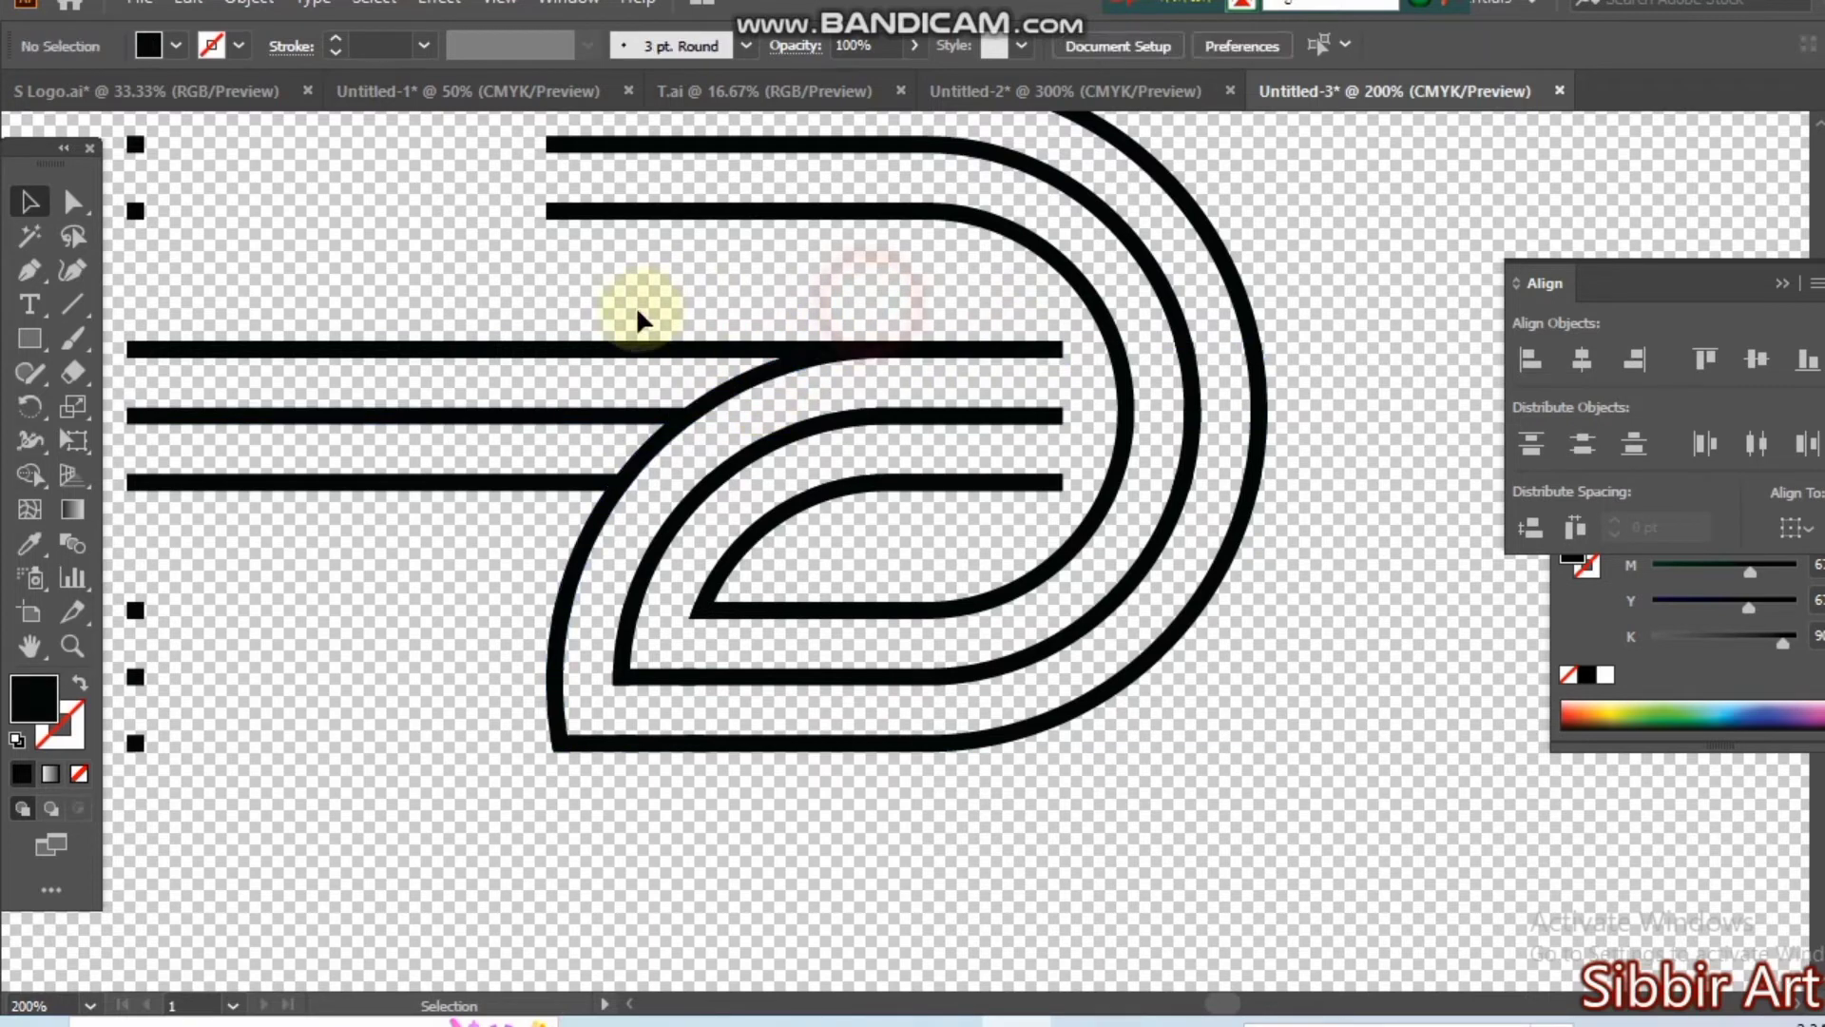
drag(808, 385, 815, 378)
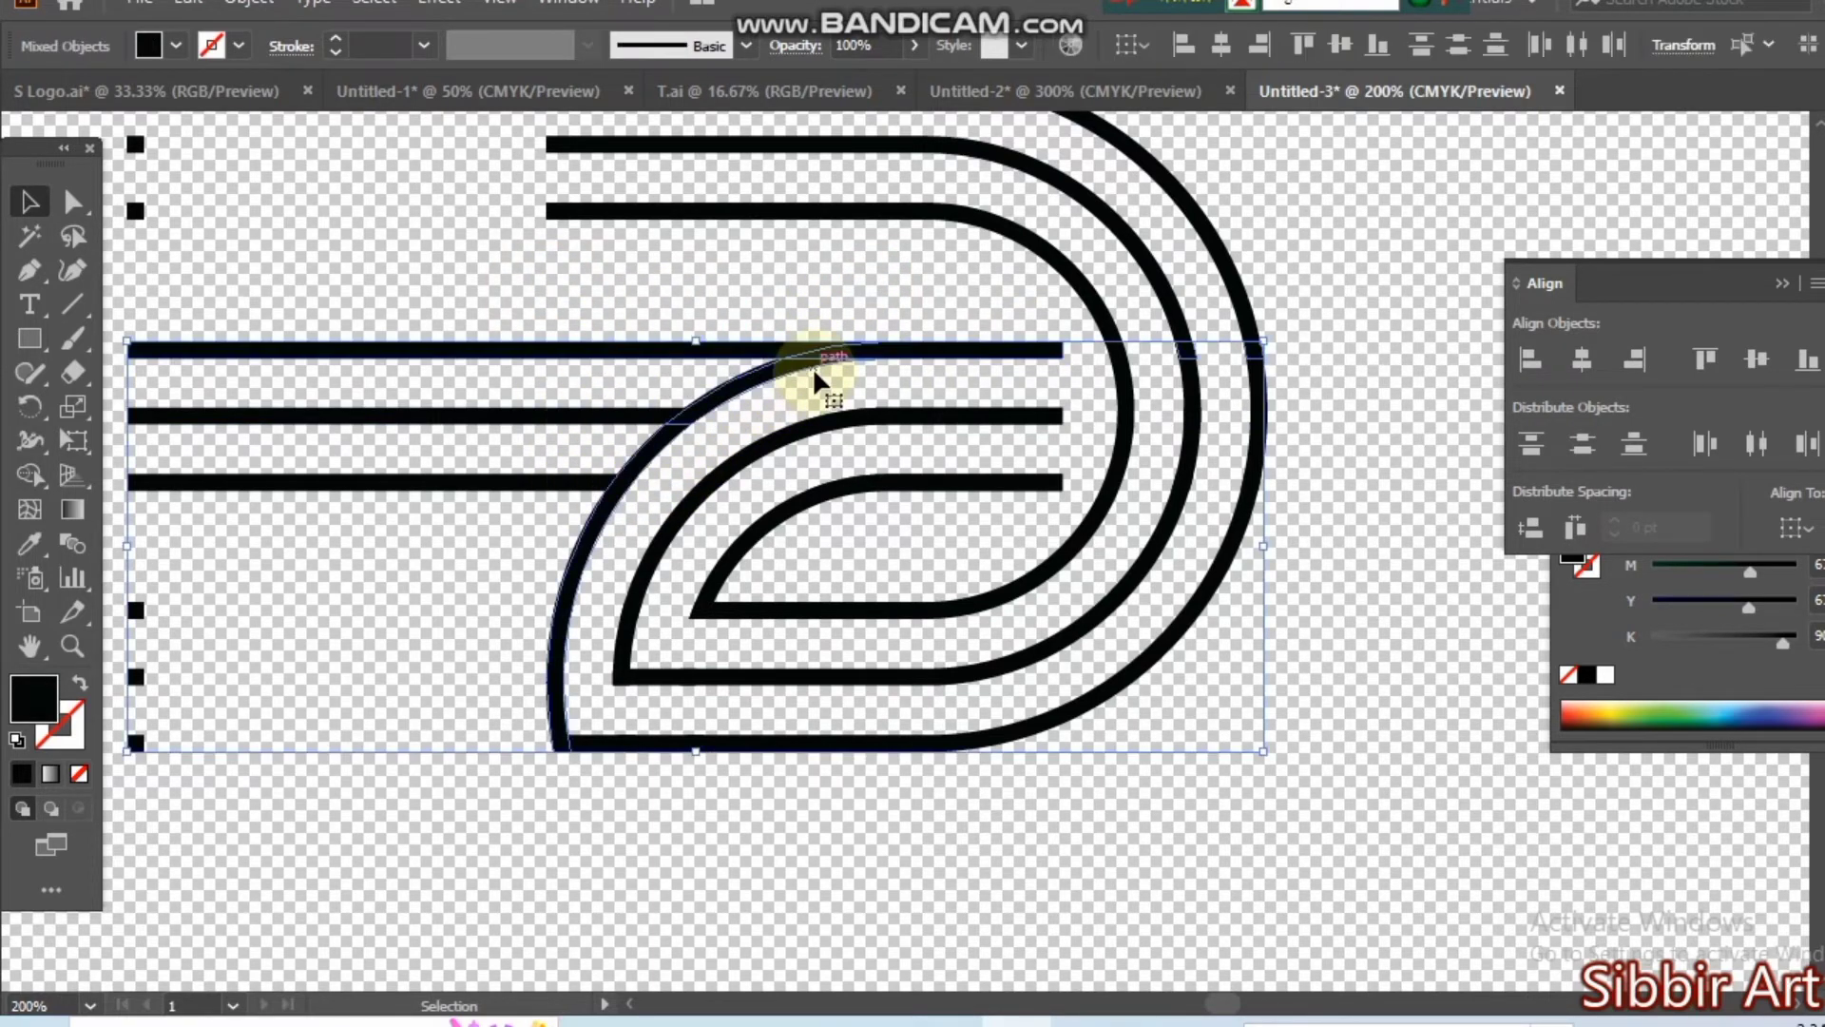
click(29, 474)
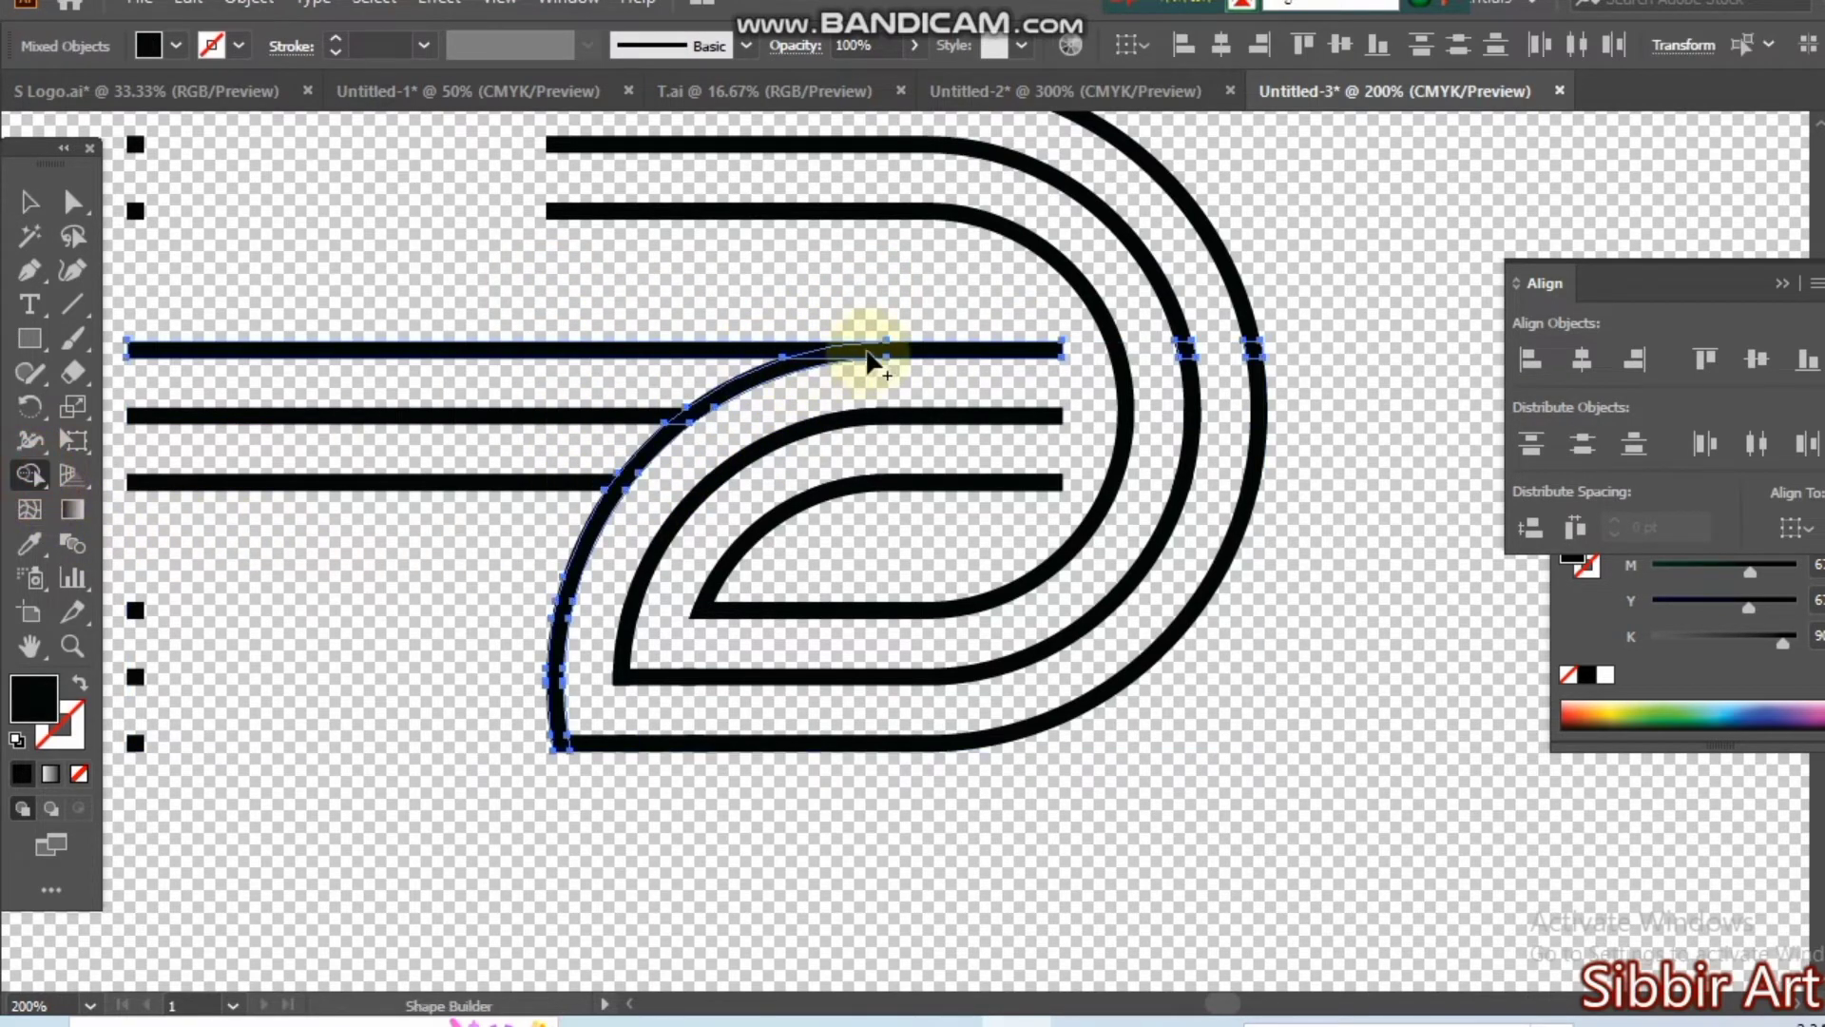
mouse_move(797, 372)
mouse_down()
mouse_move(713, 395)
mouse_move(652, 460)
mouse_move(112, 372)
mouse_up()
click(32, 202)
click(481, 263)
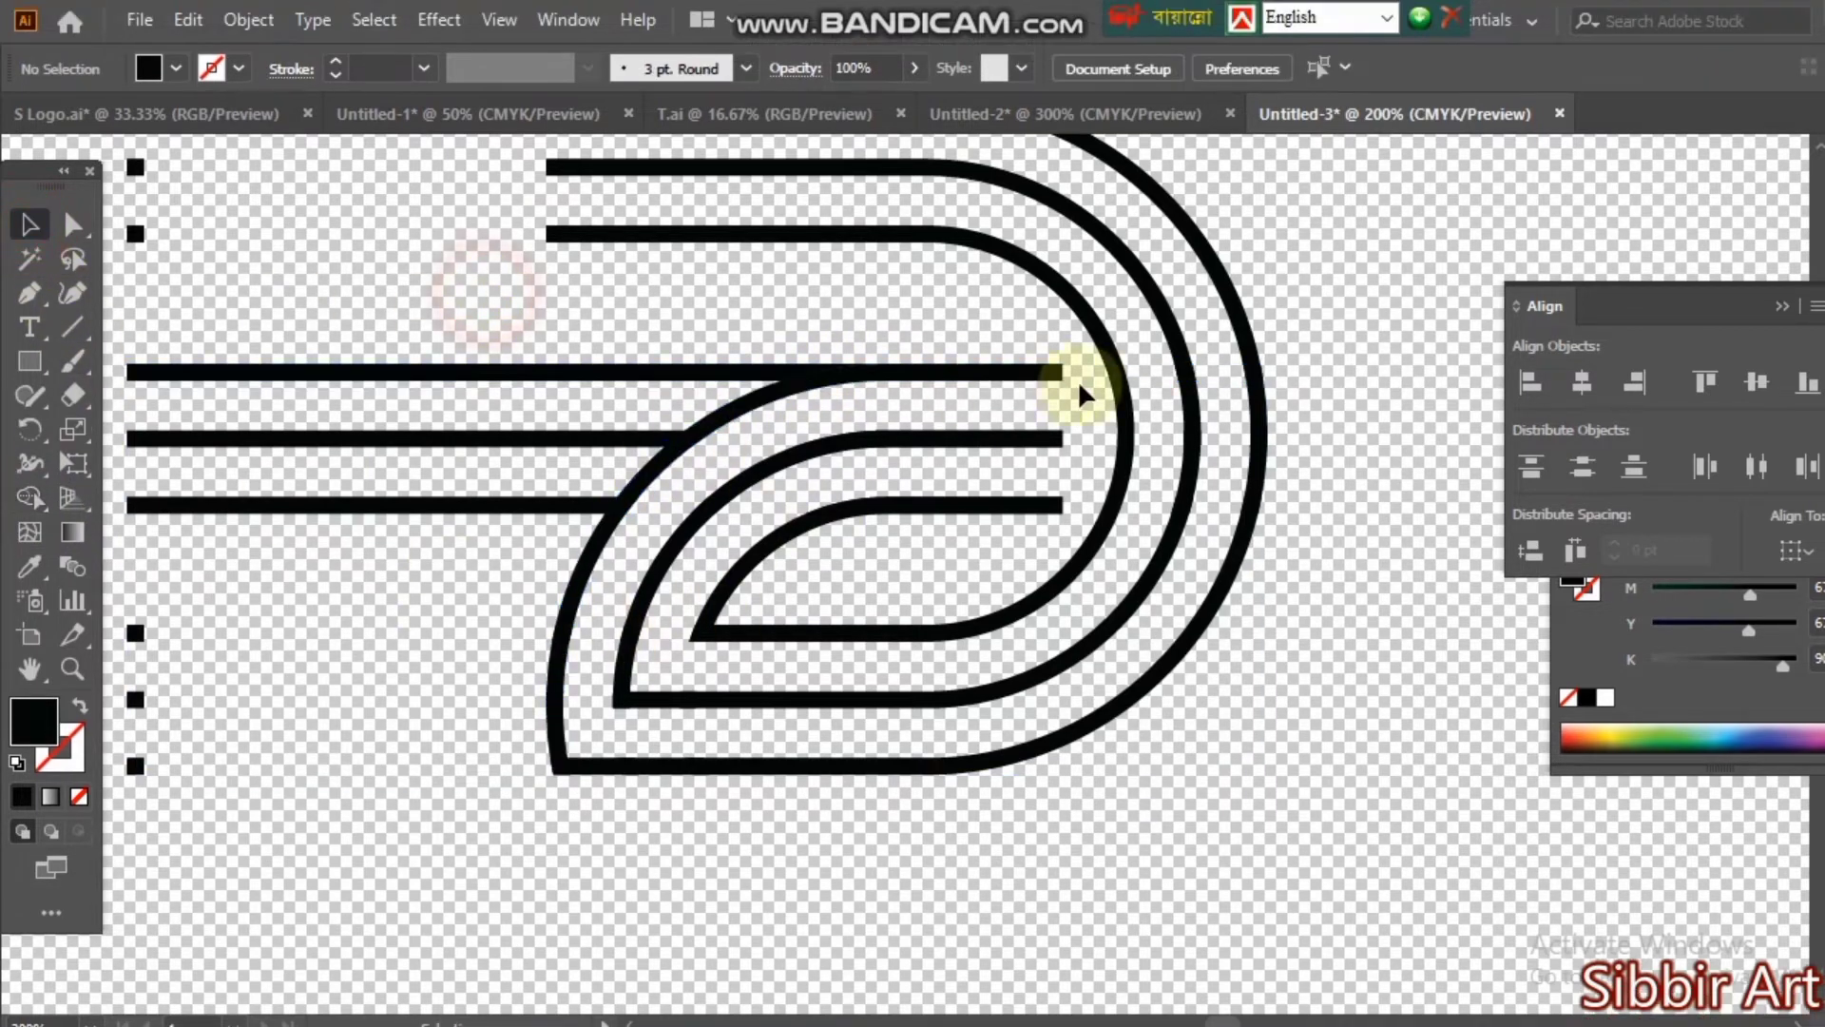
Offset the path of the joined outer leaf curve by 10 pt.
click(1027, 348)
click(248, 19)
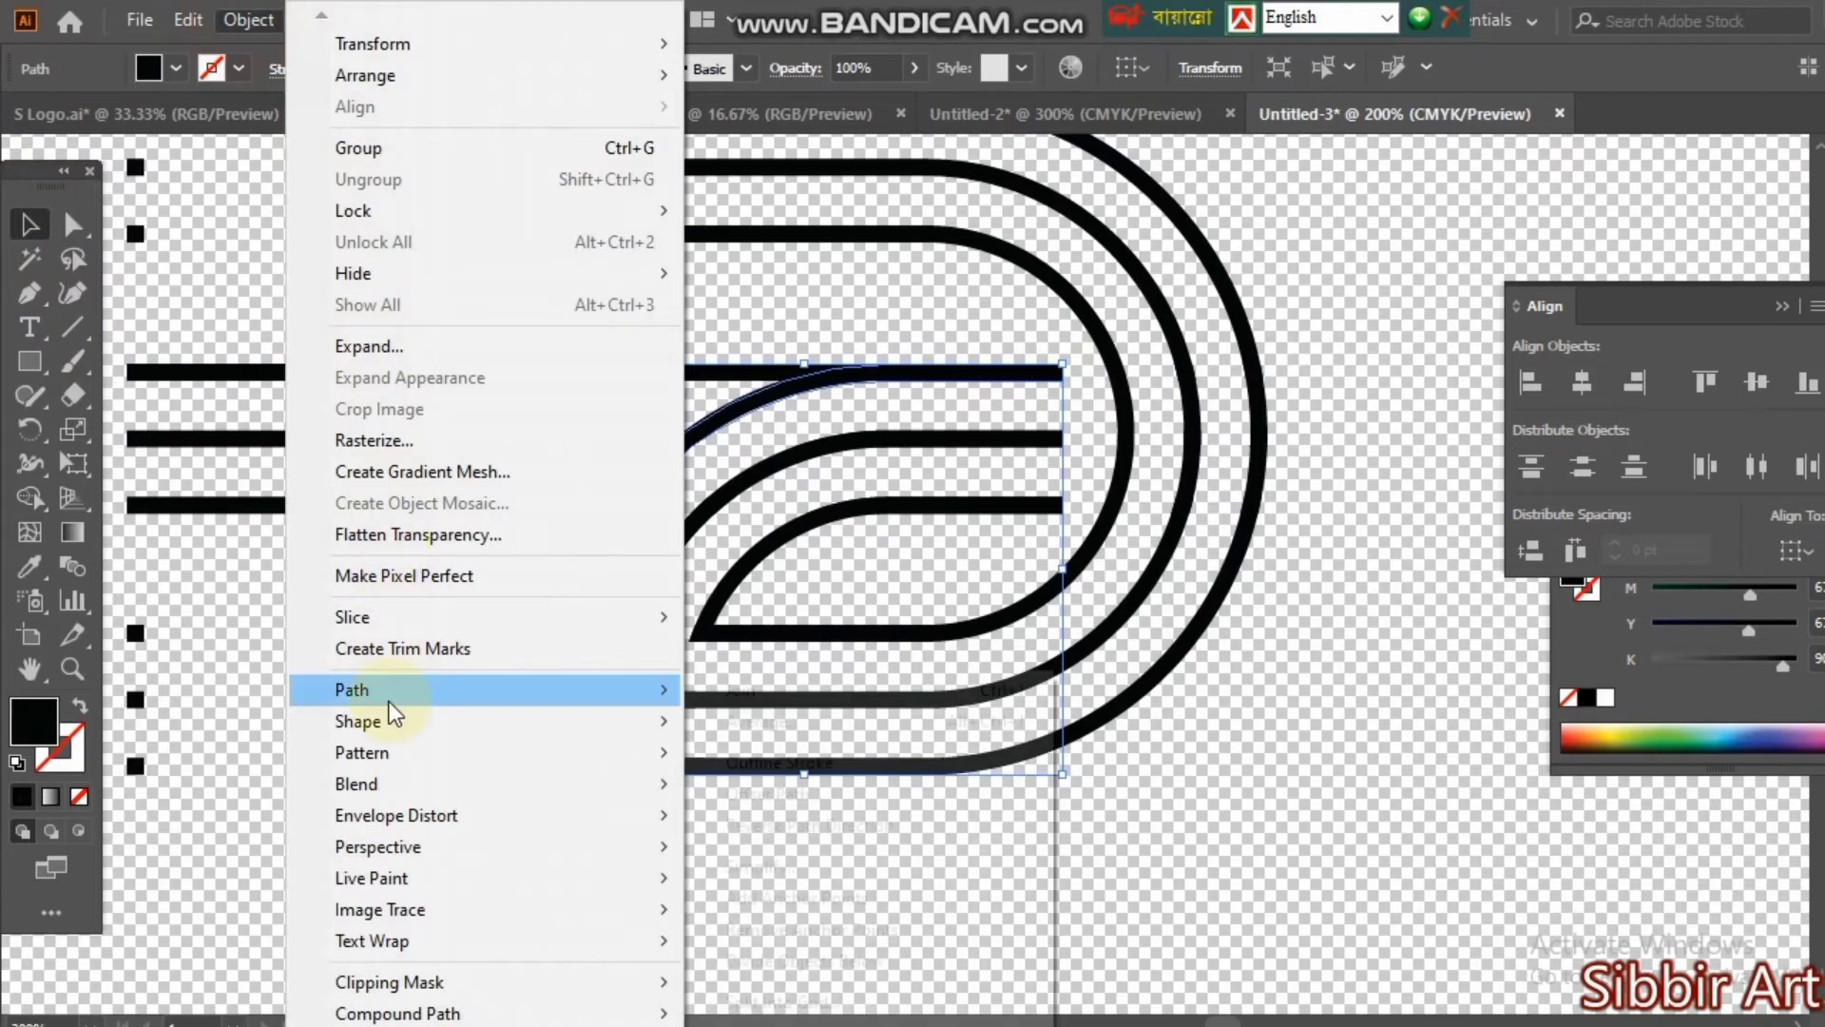
mouse_move(435, 686)
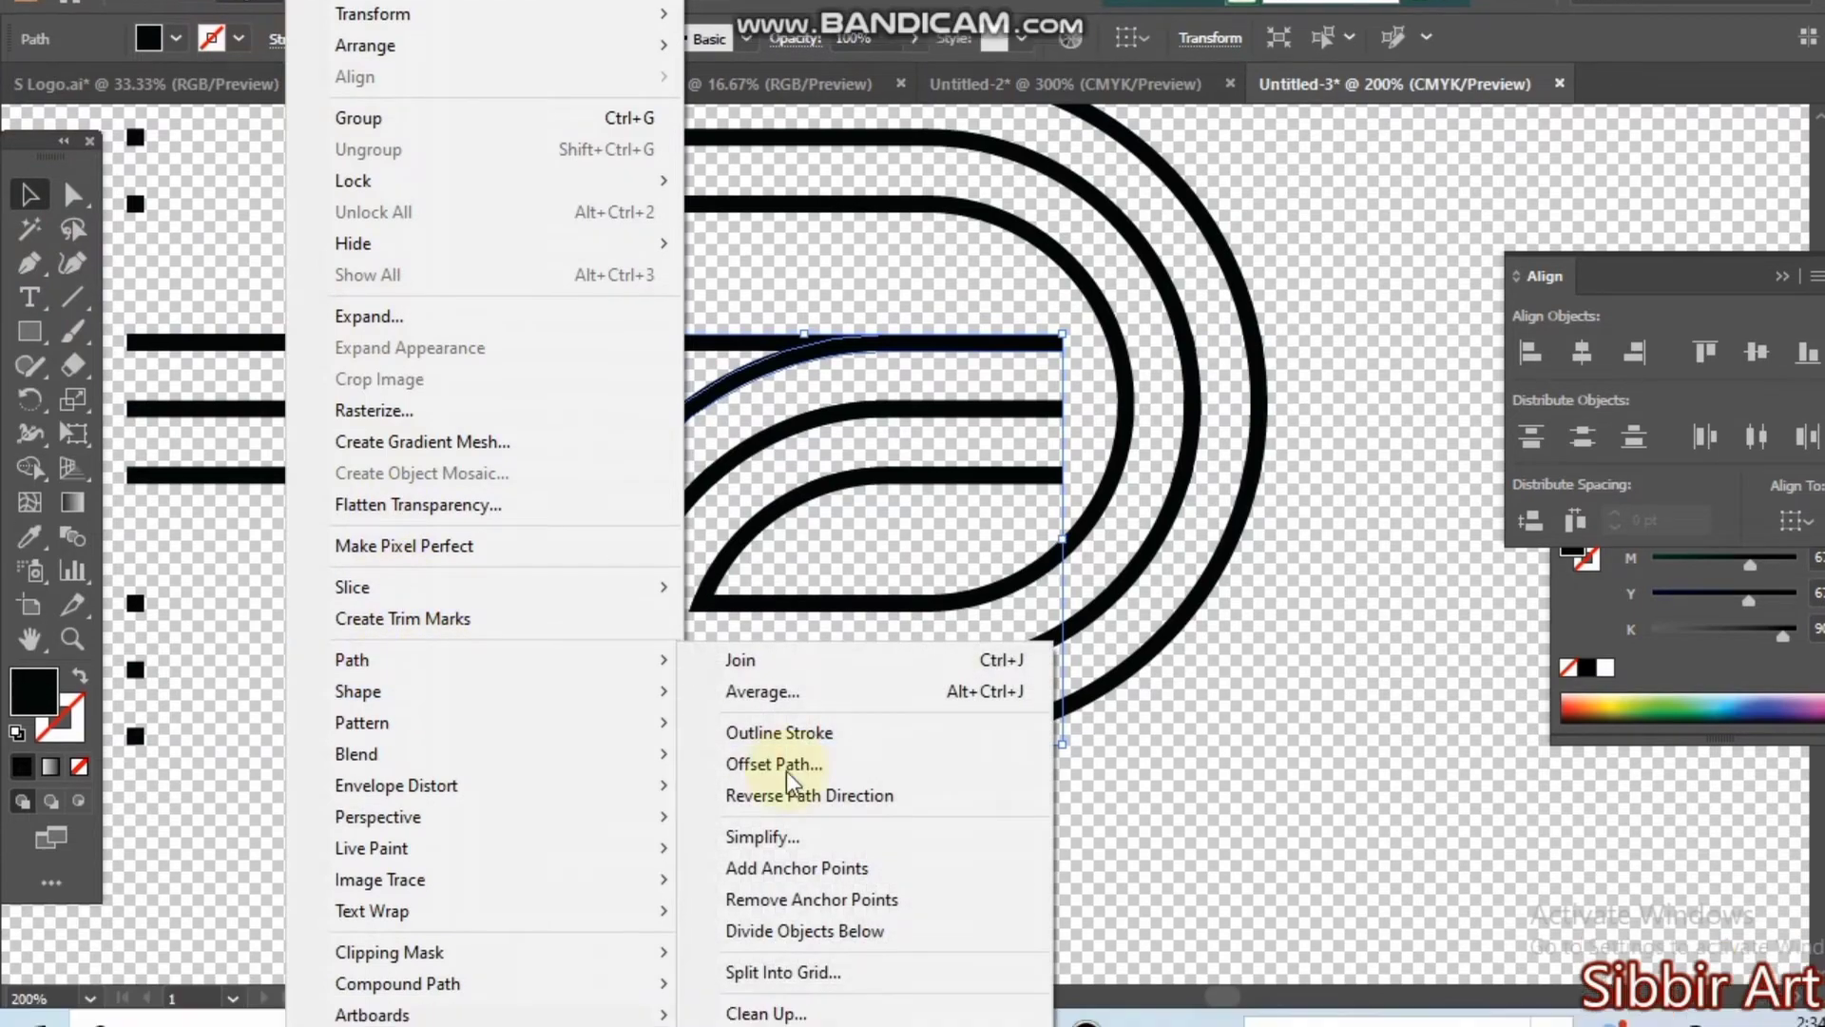
click(786, 772)
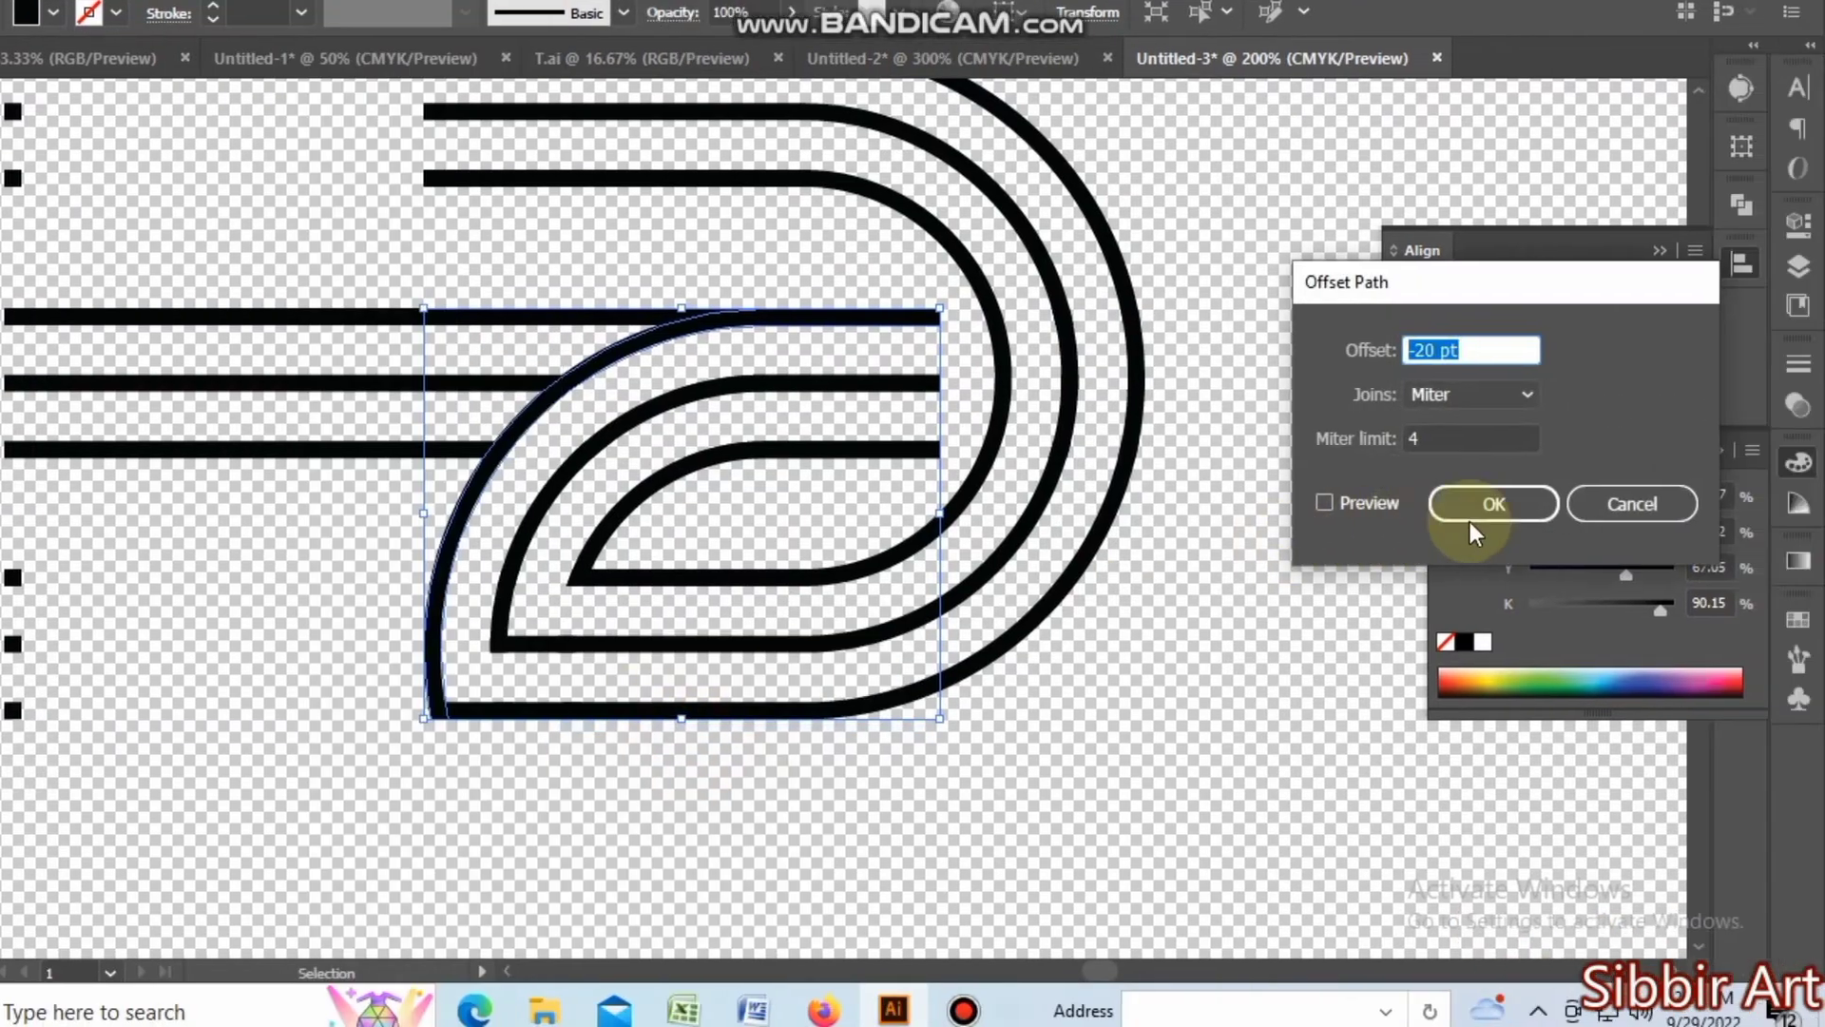
text(10)
key(Return)
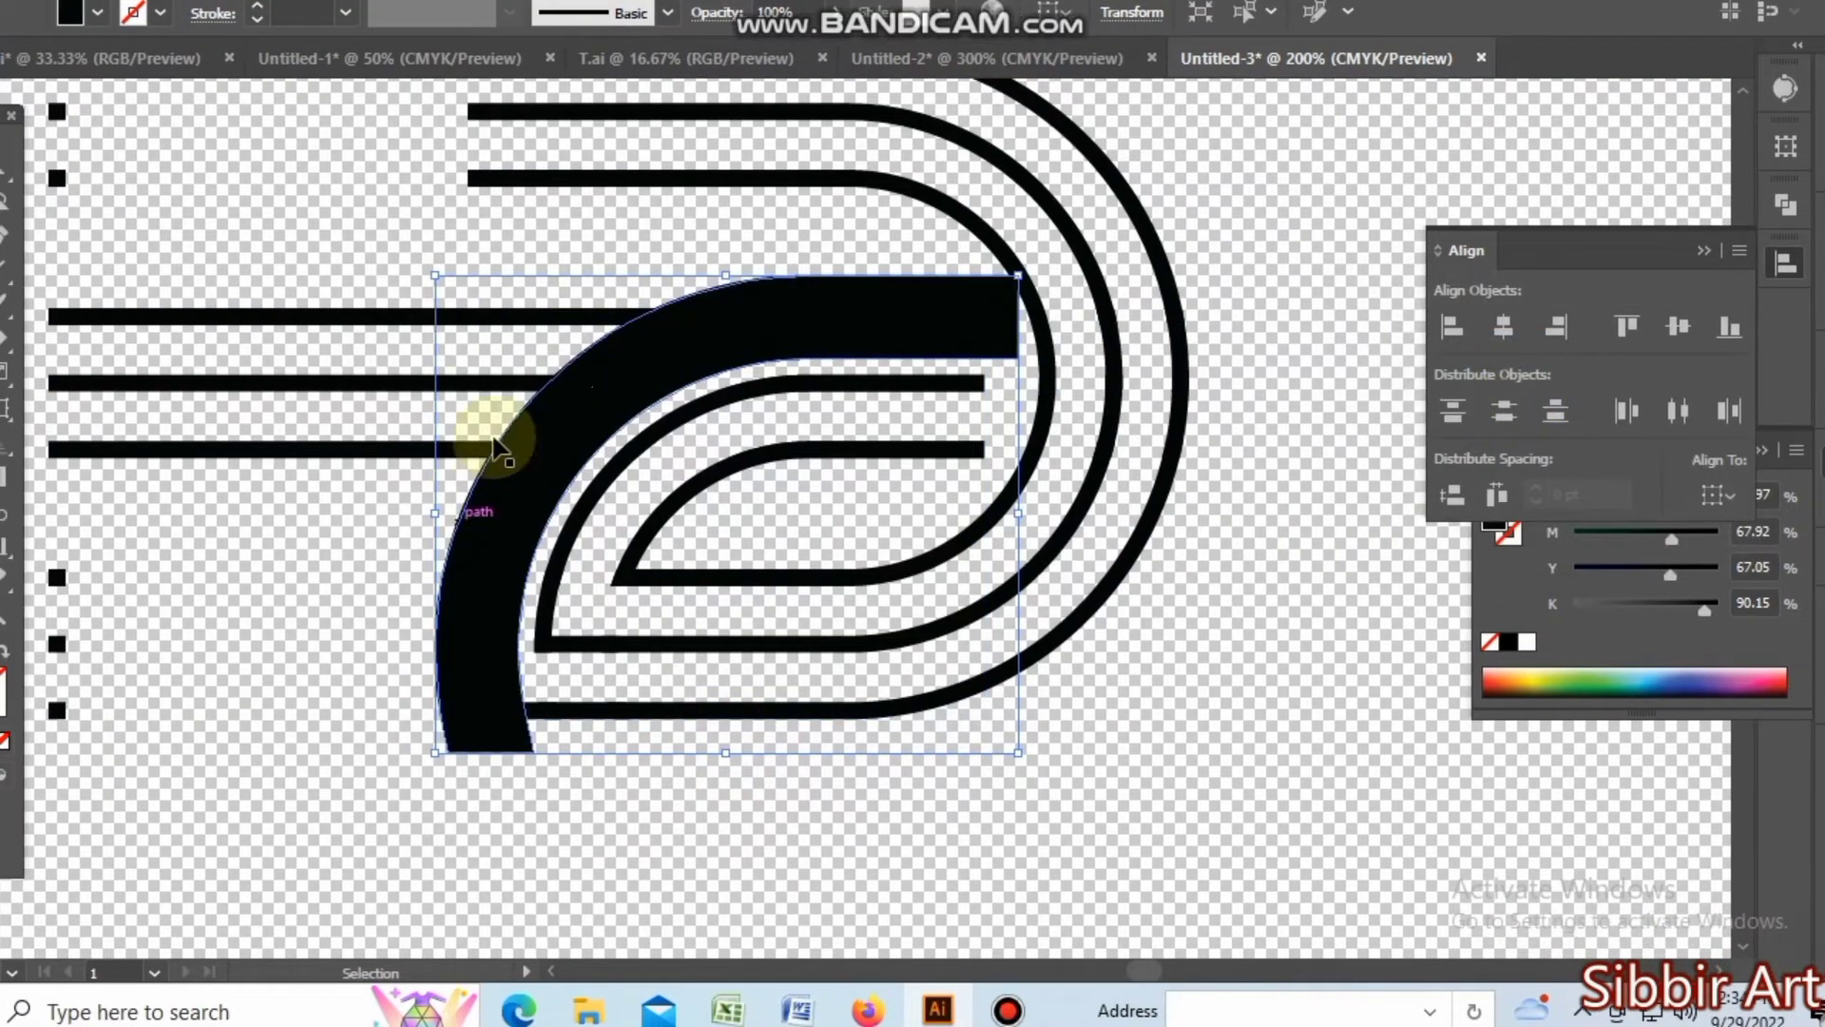
With Shape Builder, remove the thick offset shape from the three left horizontal bars to leave a gap beside the outer curve.
drag(249, 253, 255, 310)
drag(380, 335, 354, 590)
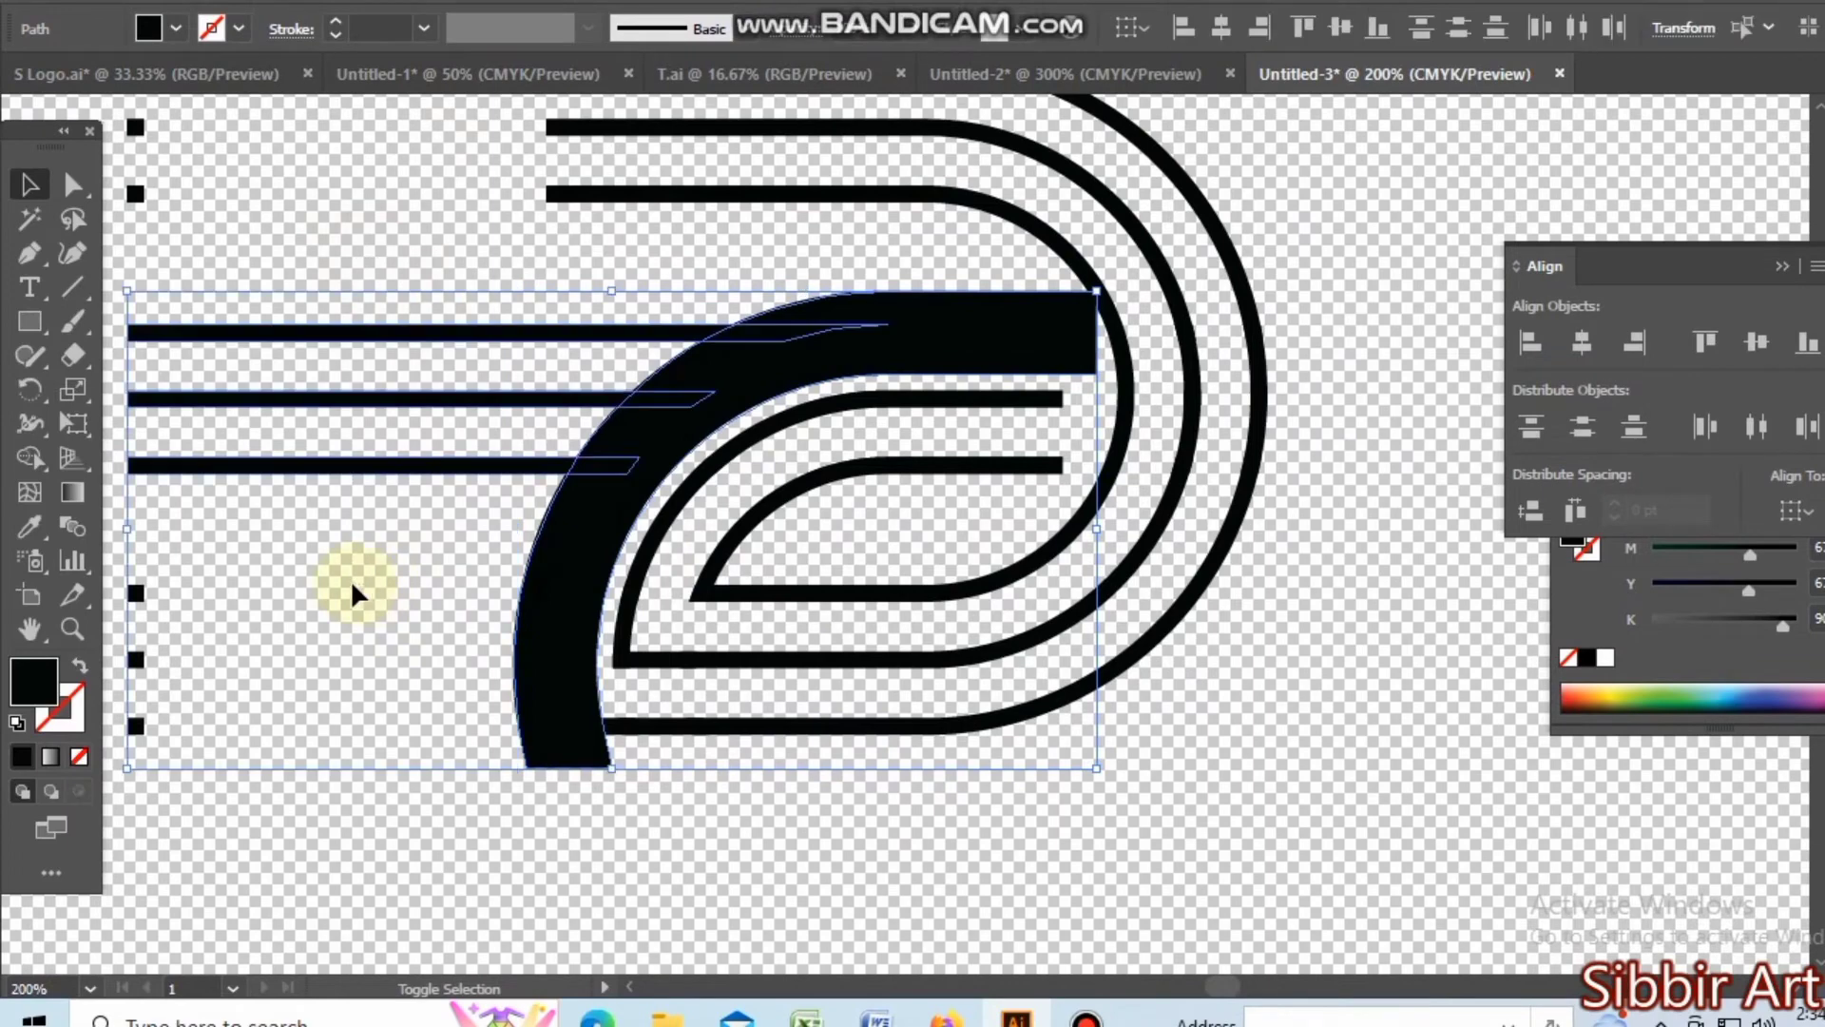
click(29, 457)
click(609, 472)
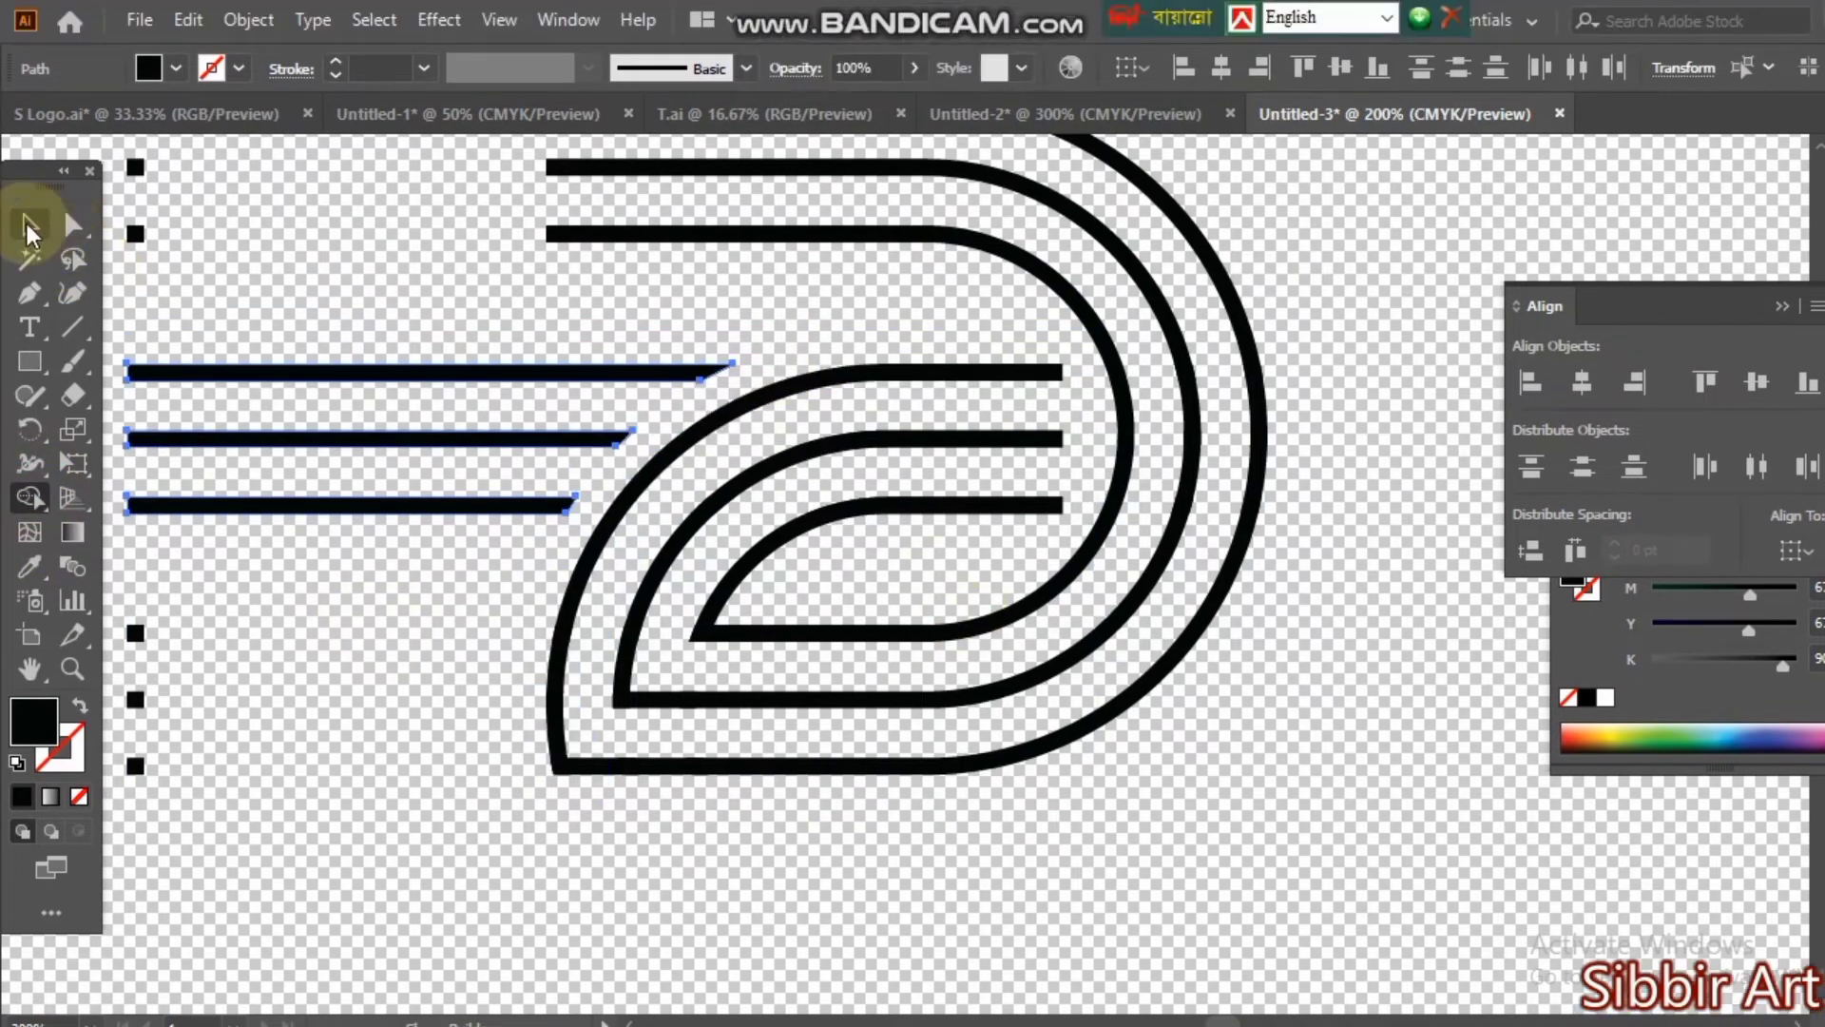
click(28, 184)
key(ctrl+minus)
key(ctrl+minus)
key(ctrl+minus)
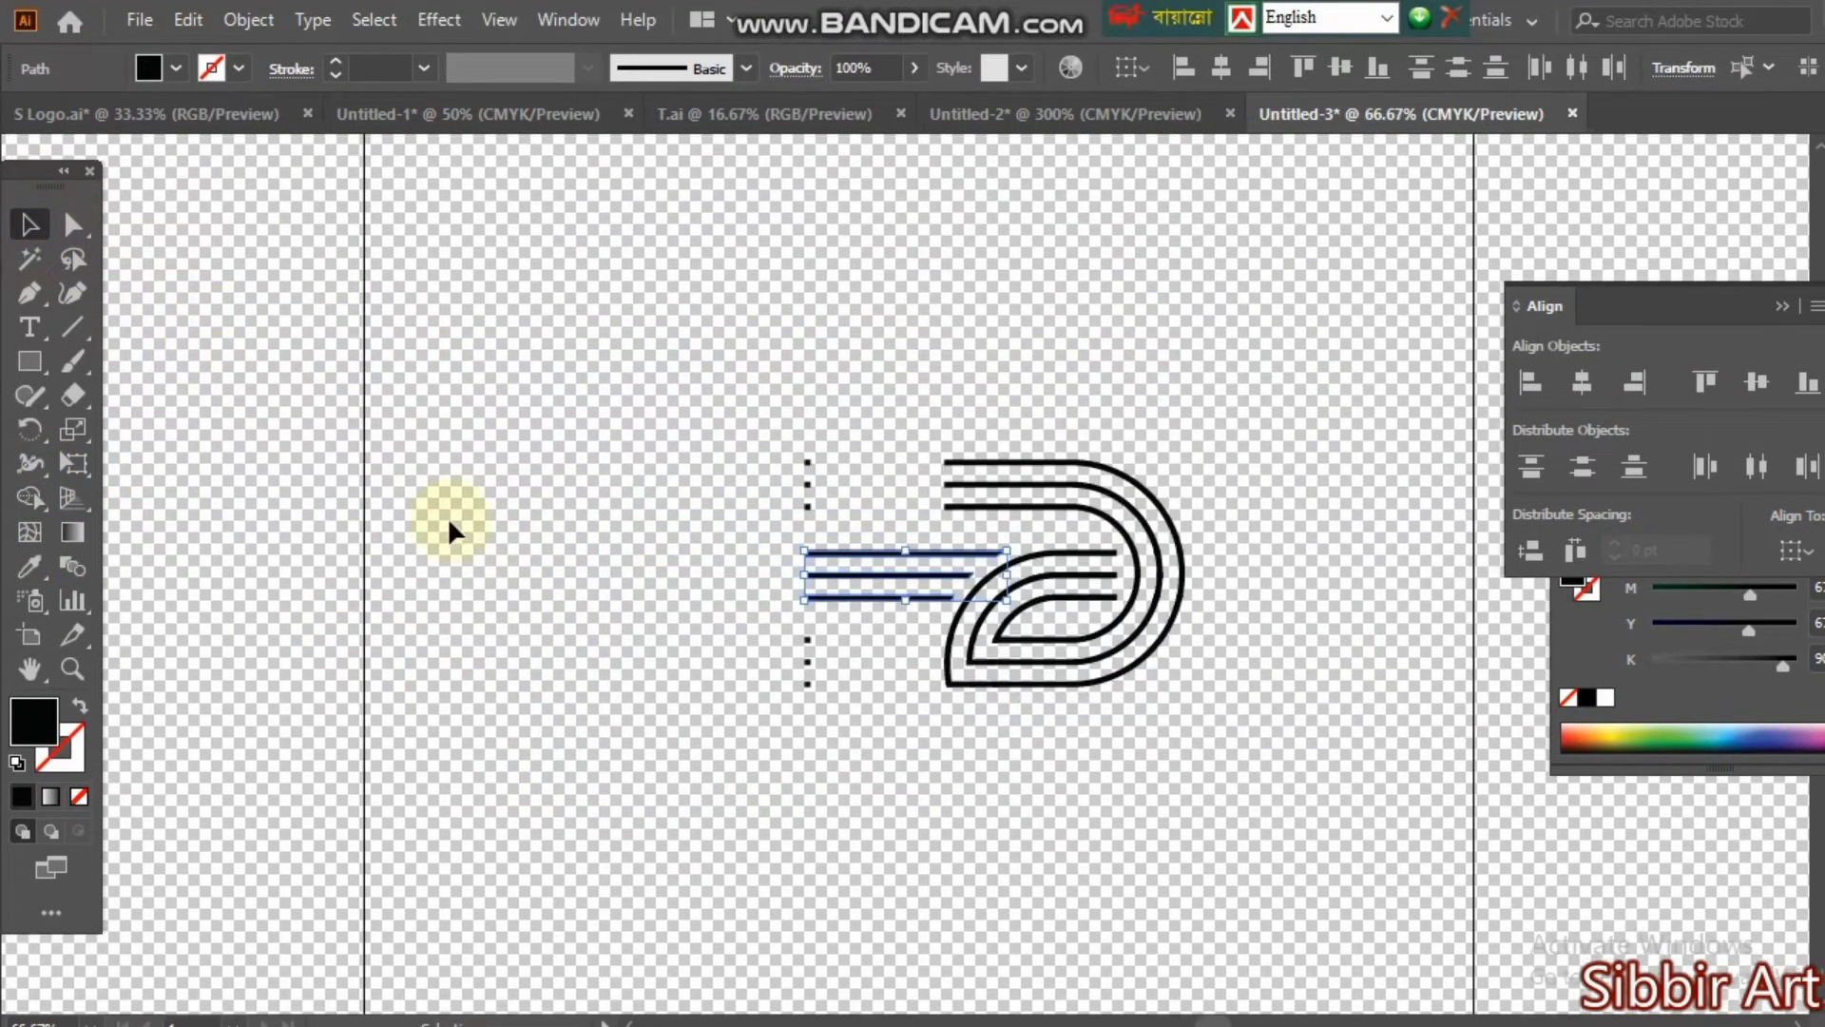
click(768, 695)
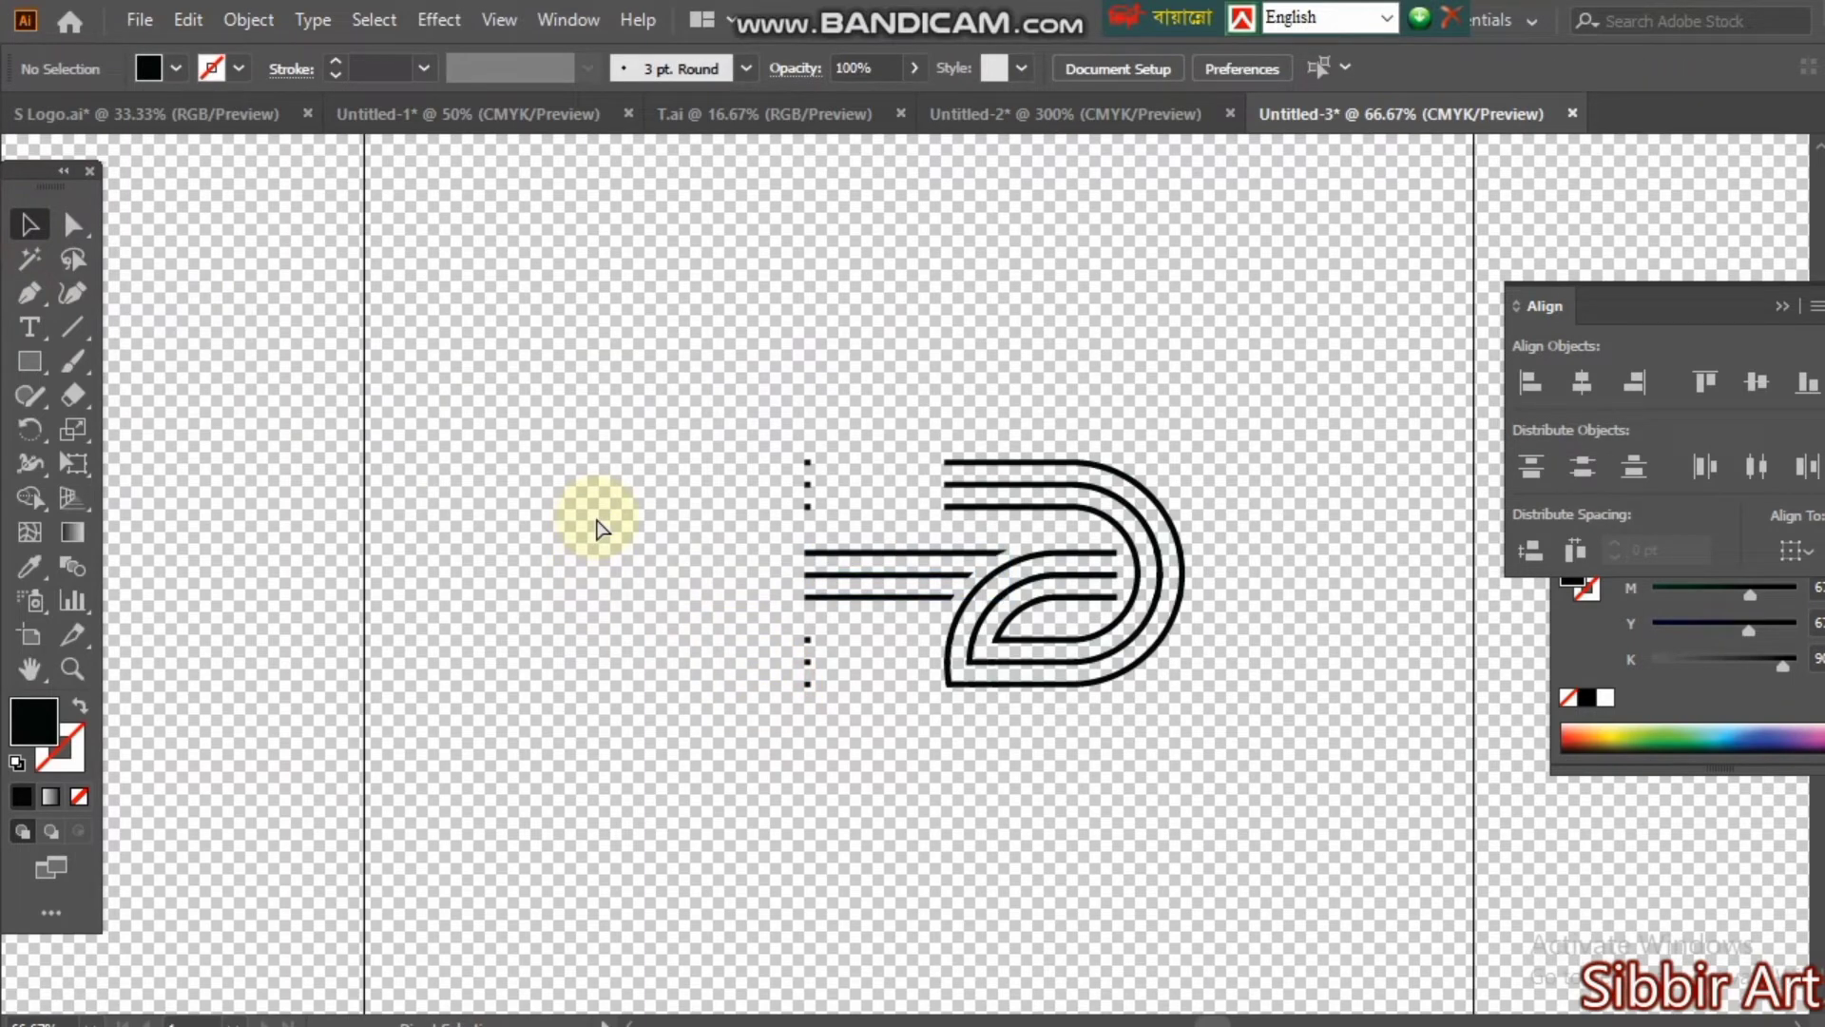
Undo the offset-shape trim on the horizontal bars and the shortening of their left ends.
key(ctrl+z)
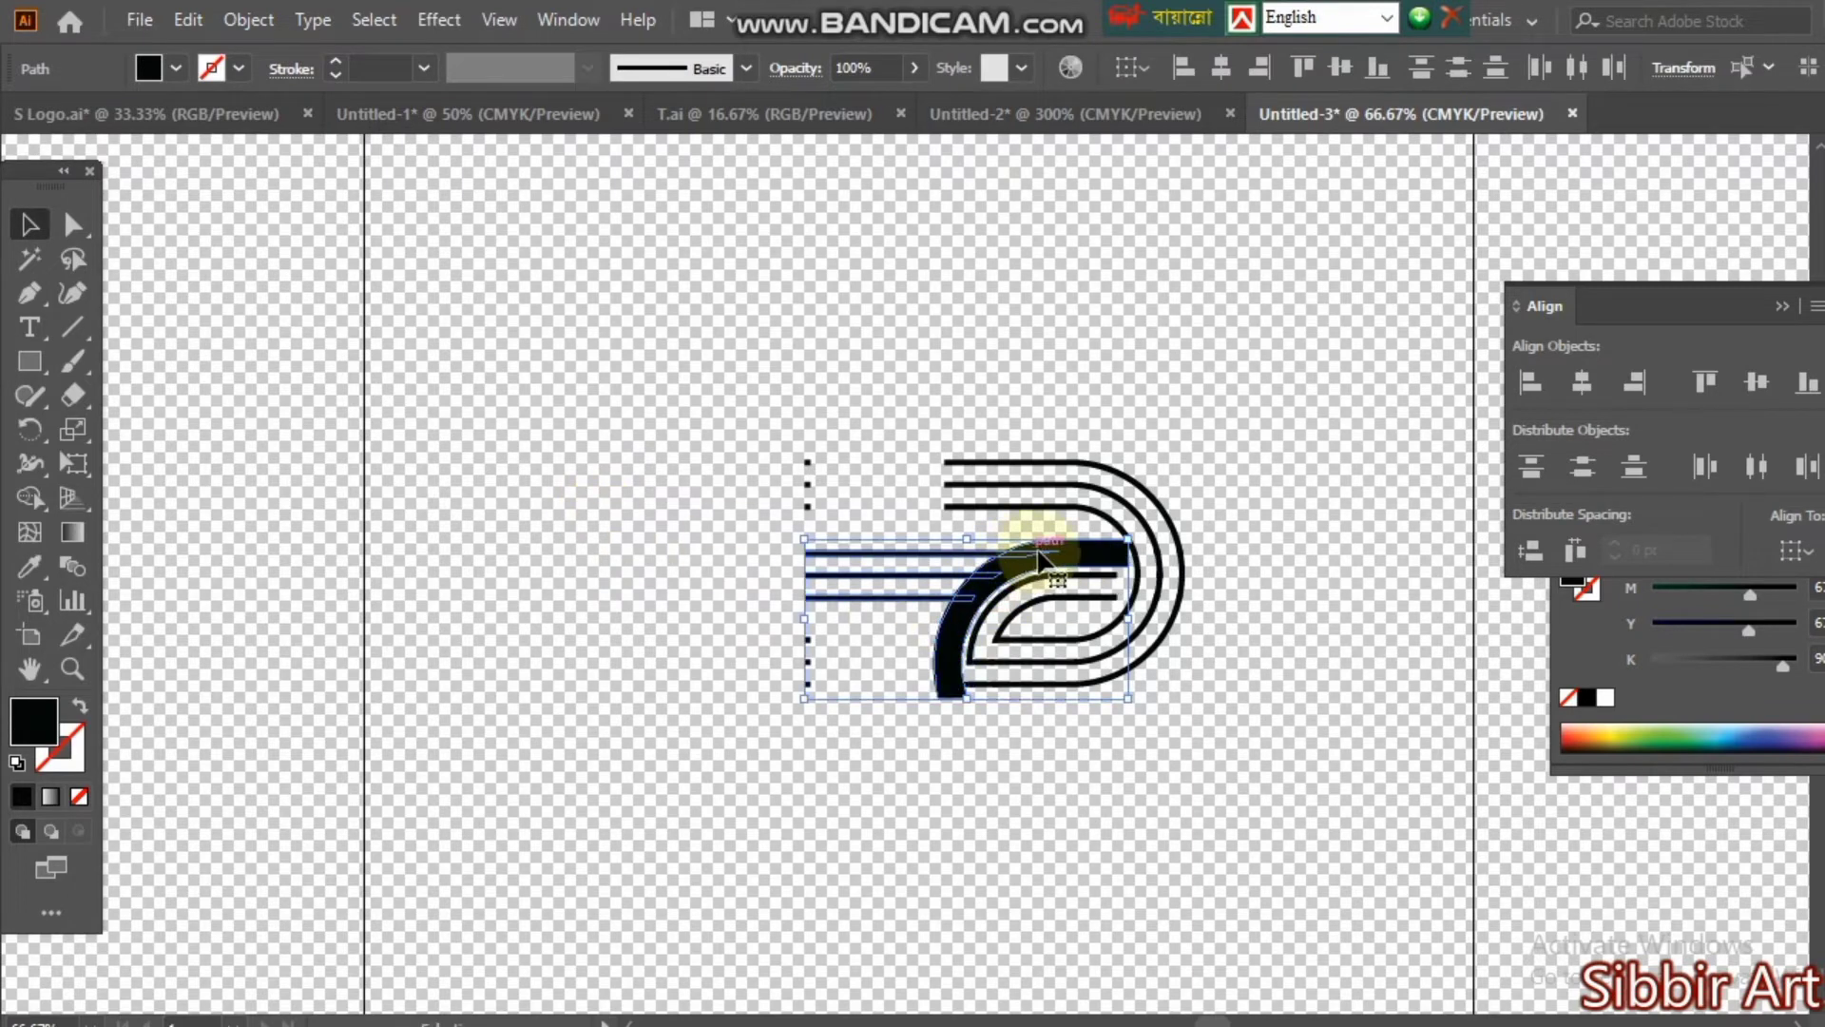
key(ctrl+a)
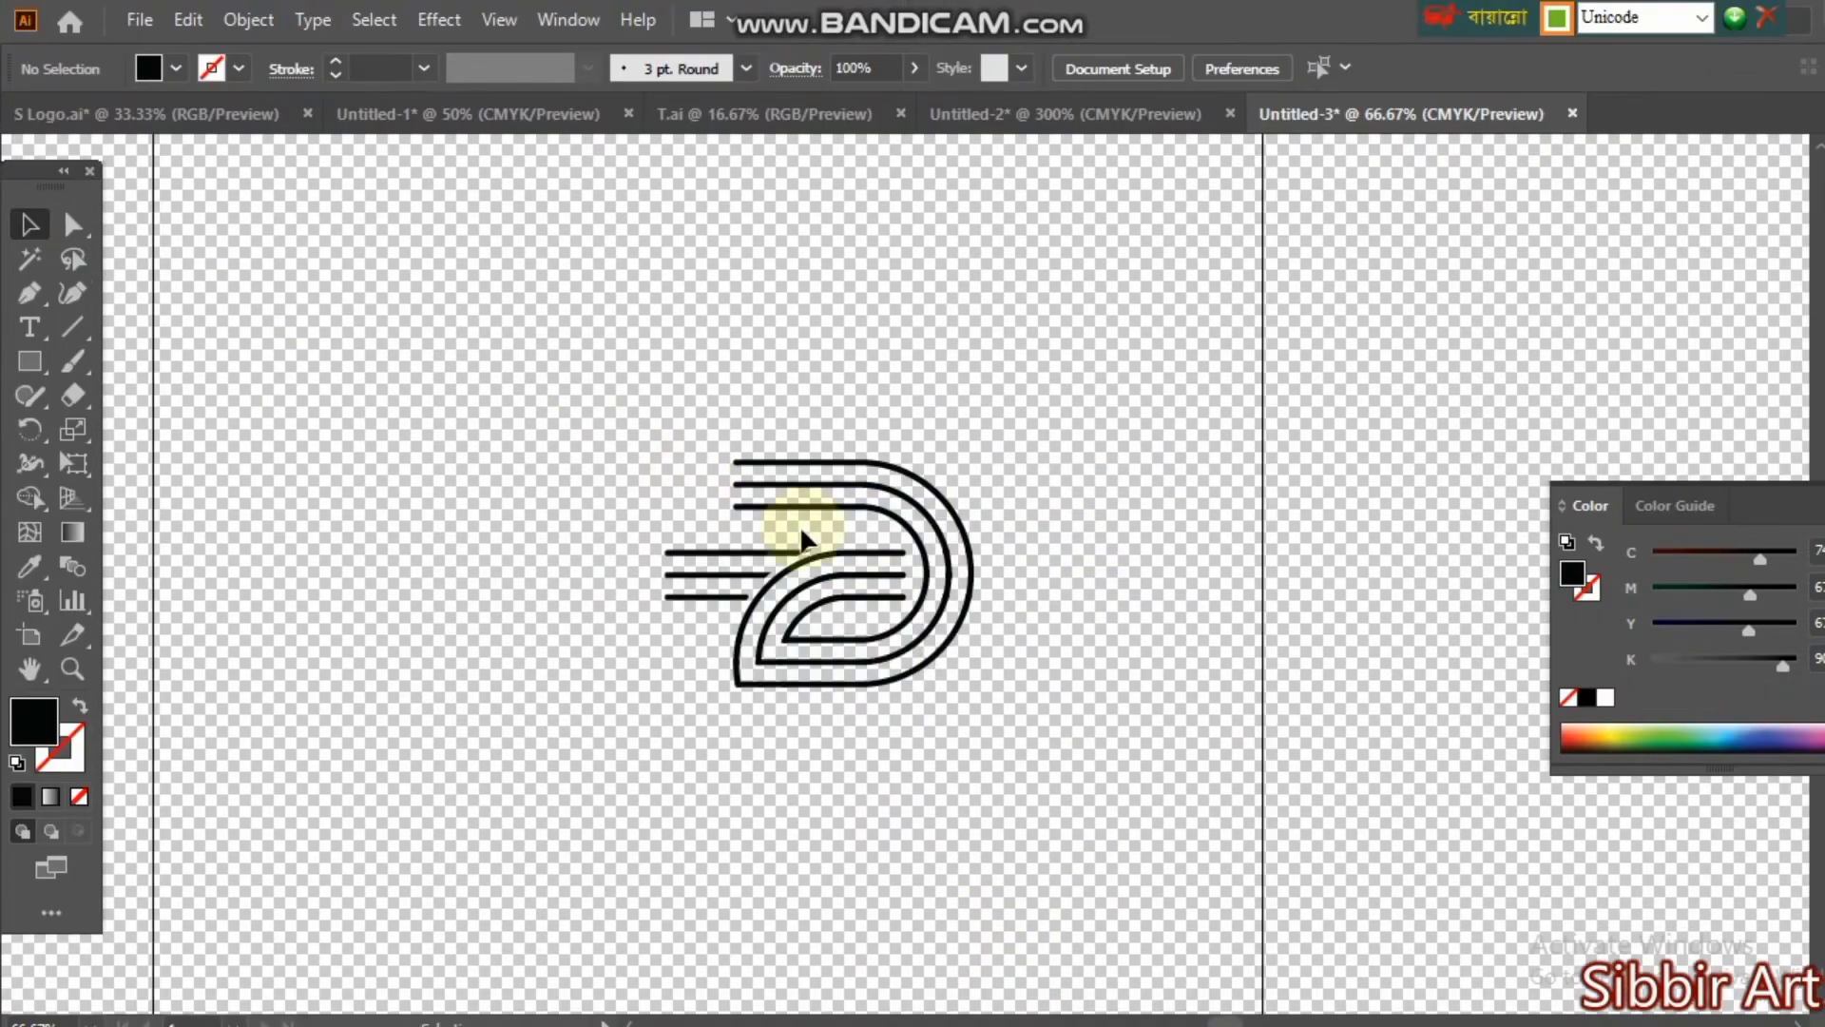
key(ctrl+z)
key(ctrl+z)
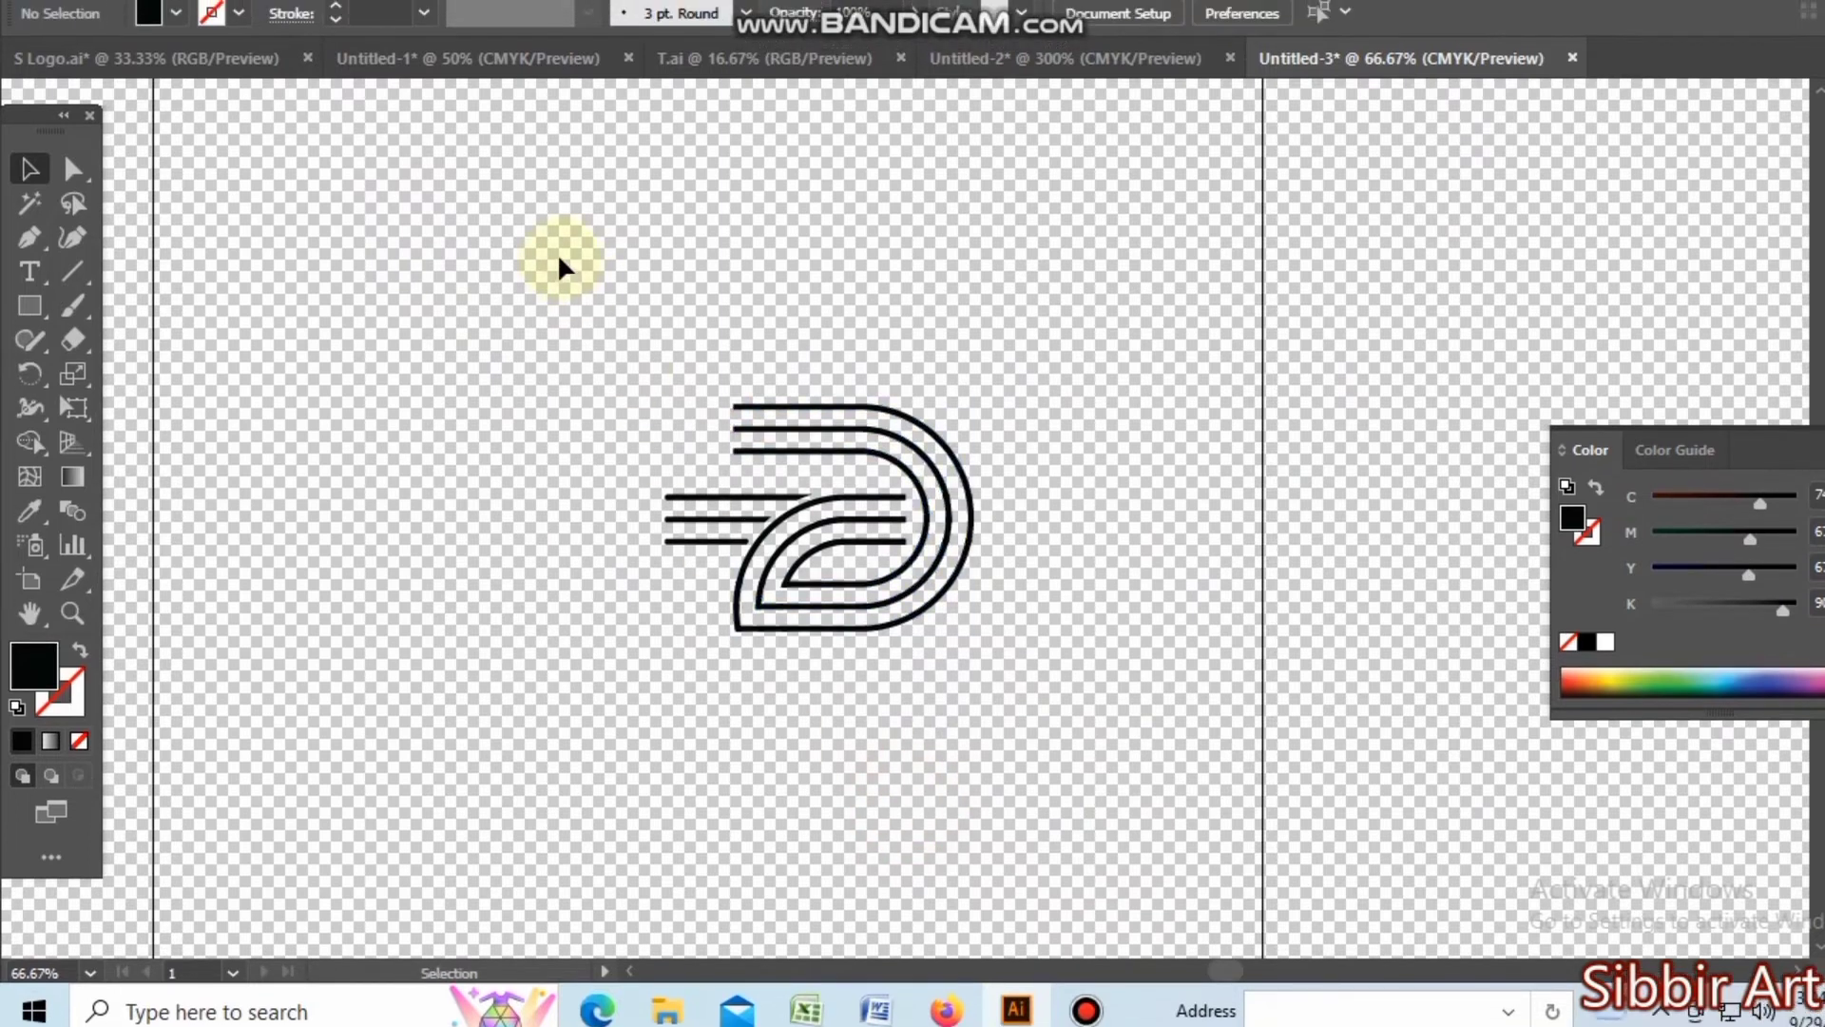
With Shape Builder, erase the left ends of the three horizontal bars beyond the vertical cutting line.
drag(562, 256, 1027, 687)
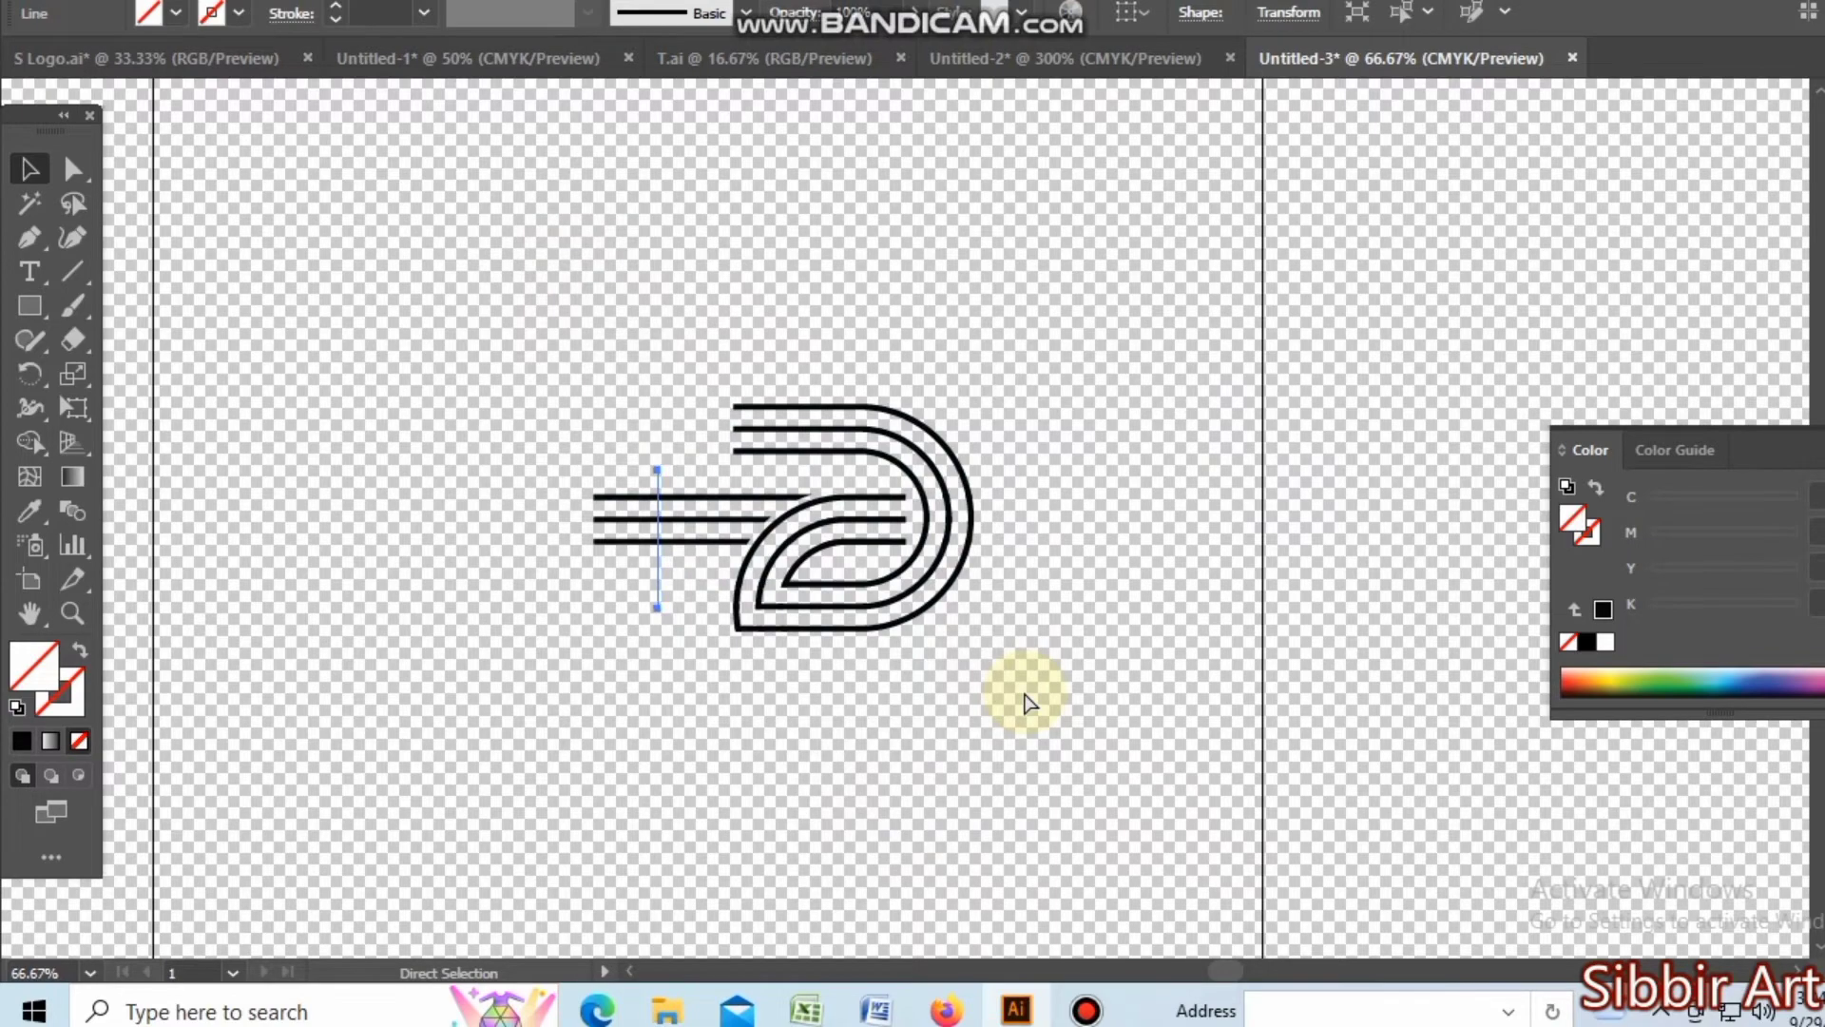
click(1025, 693)
drag(507, 269, 379, 326)
click(29, 450)
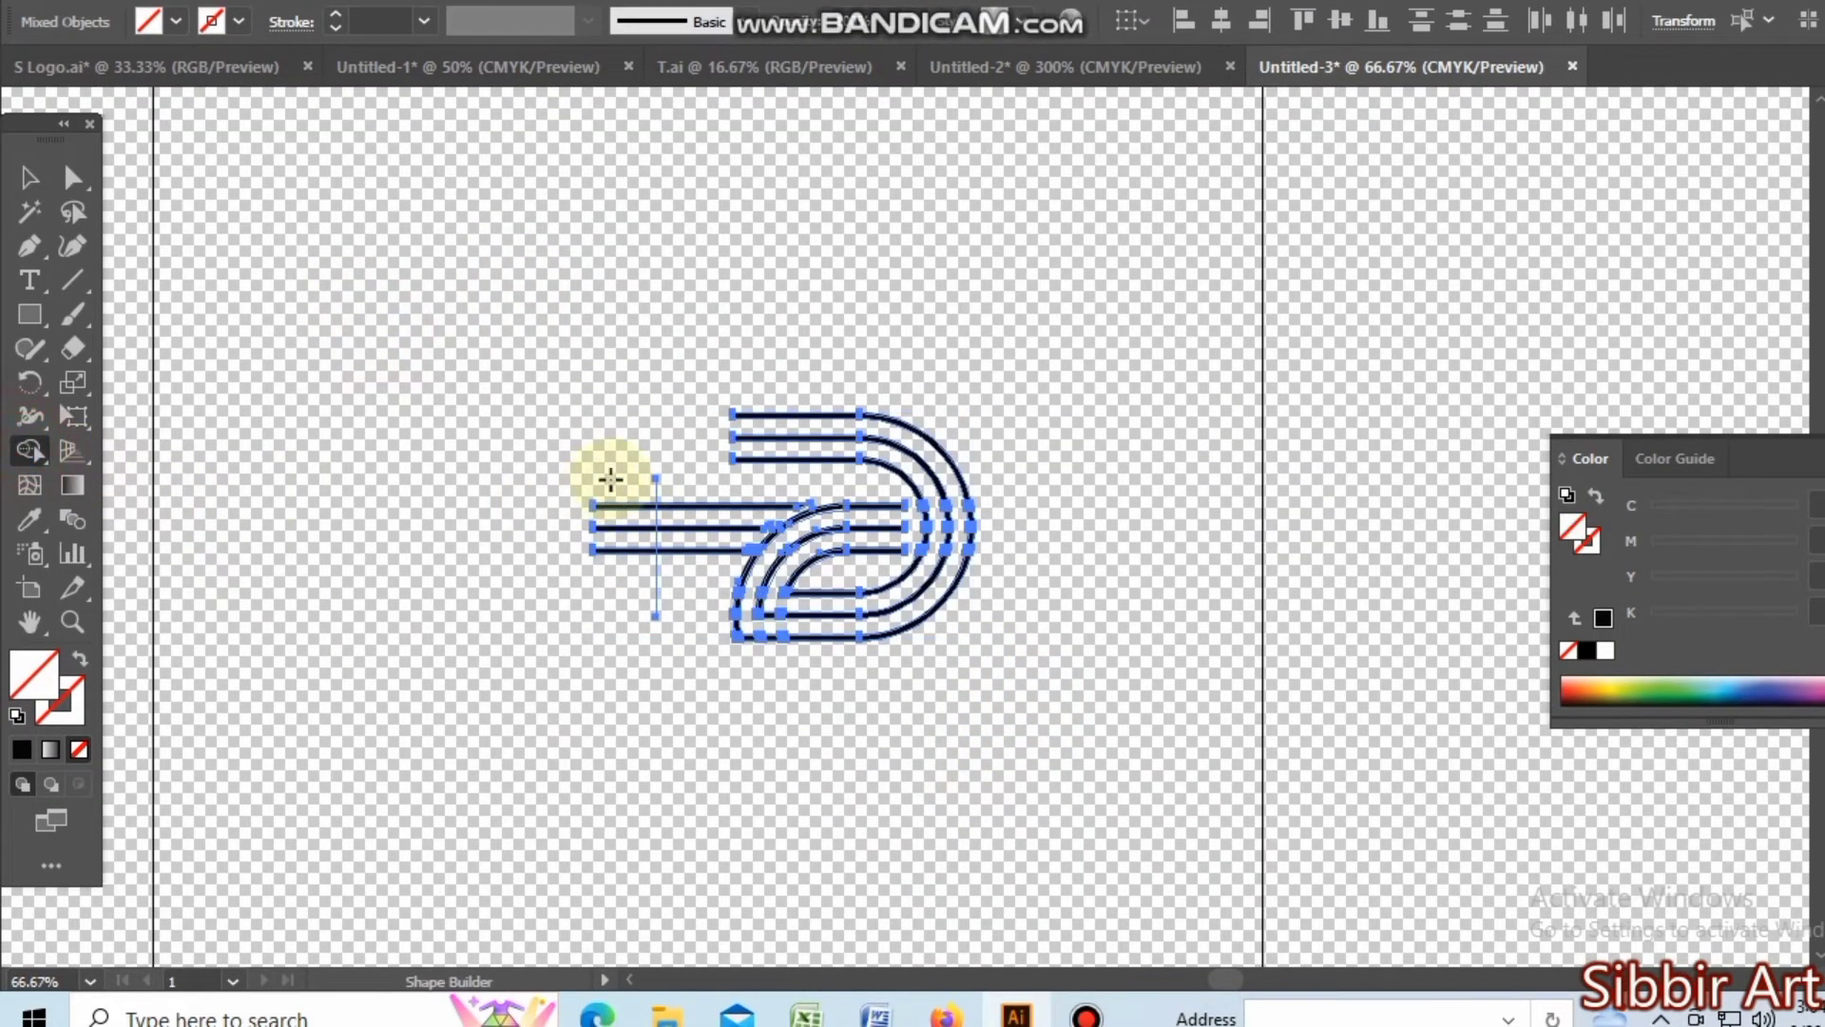
drag(638, 475, 619, 642)
click(30, 177)
click(271, 234)
Delete the vertical cutting line that crosses the three left horizontal bars.
key(ctrl+1)
click(734, 525)
drag(856, 488, 733, 540)
key(Delete)
Fully round the left end corners of the upper group's three bars using their live corners.
ctrl+click(977, 532)
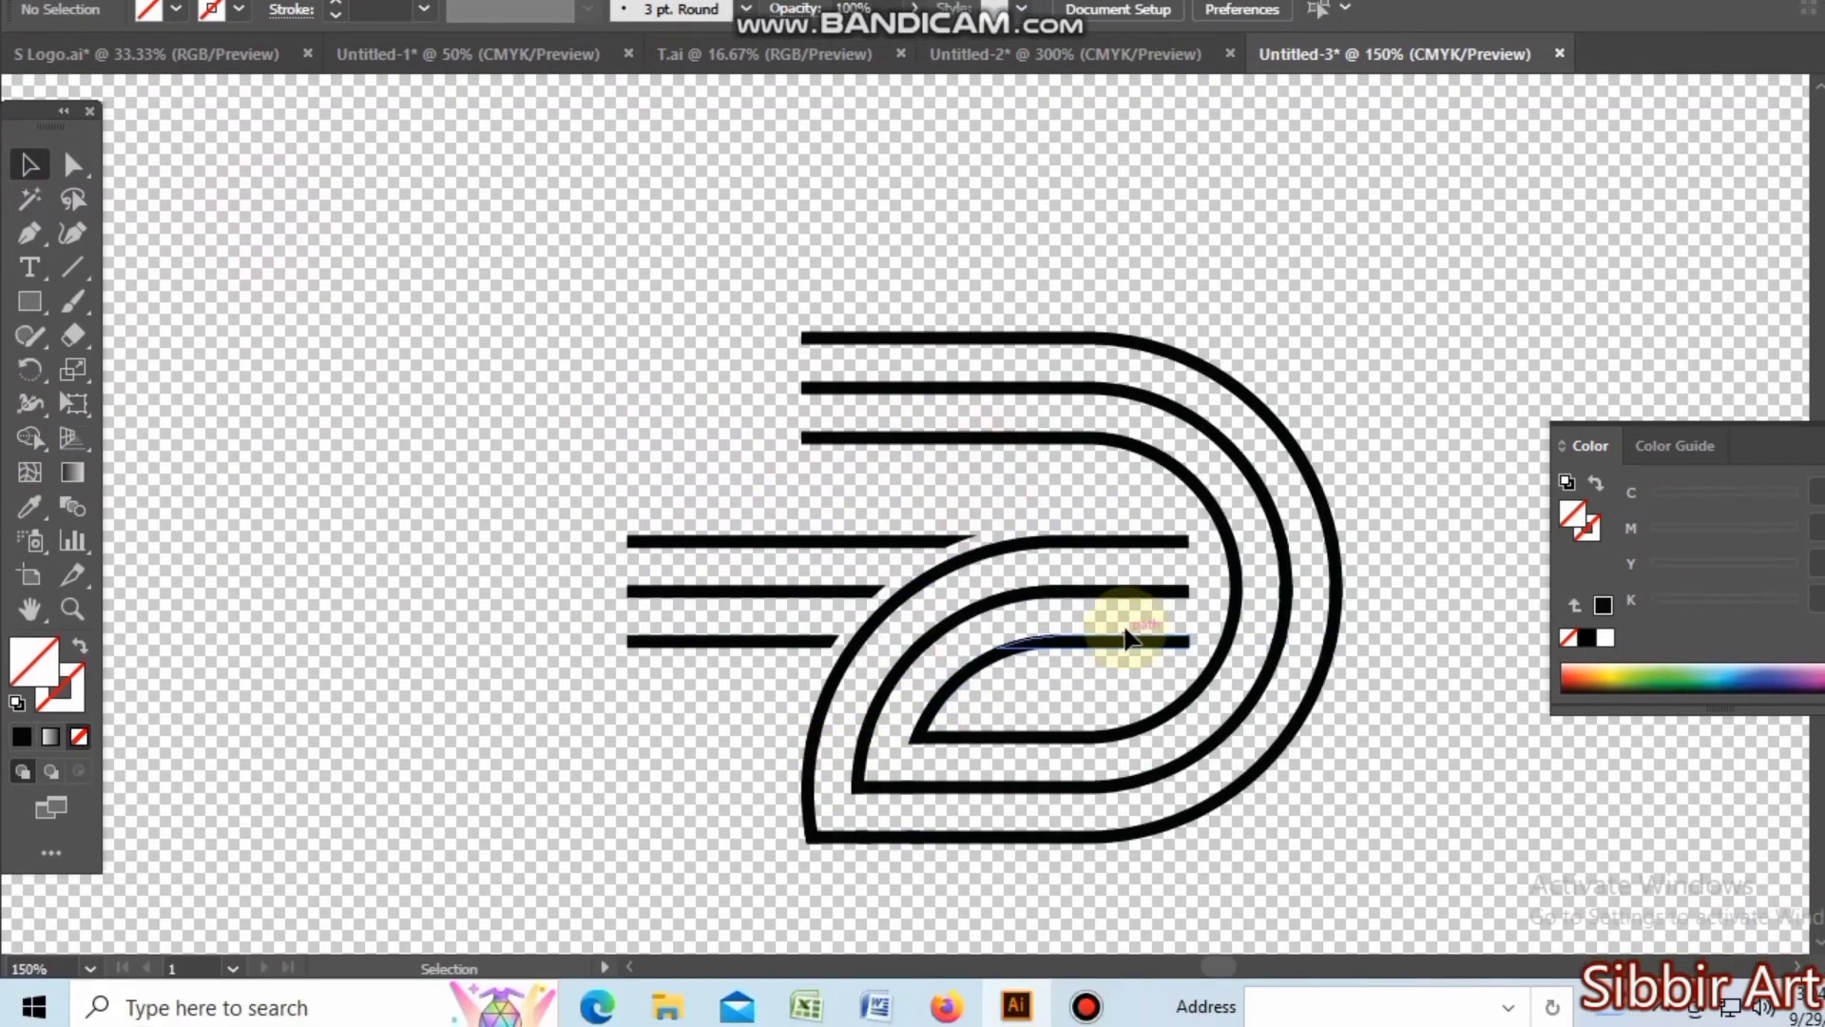
drag(745, 324, 845, 498)
click(846, 439)
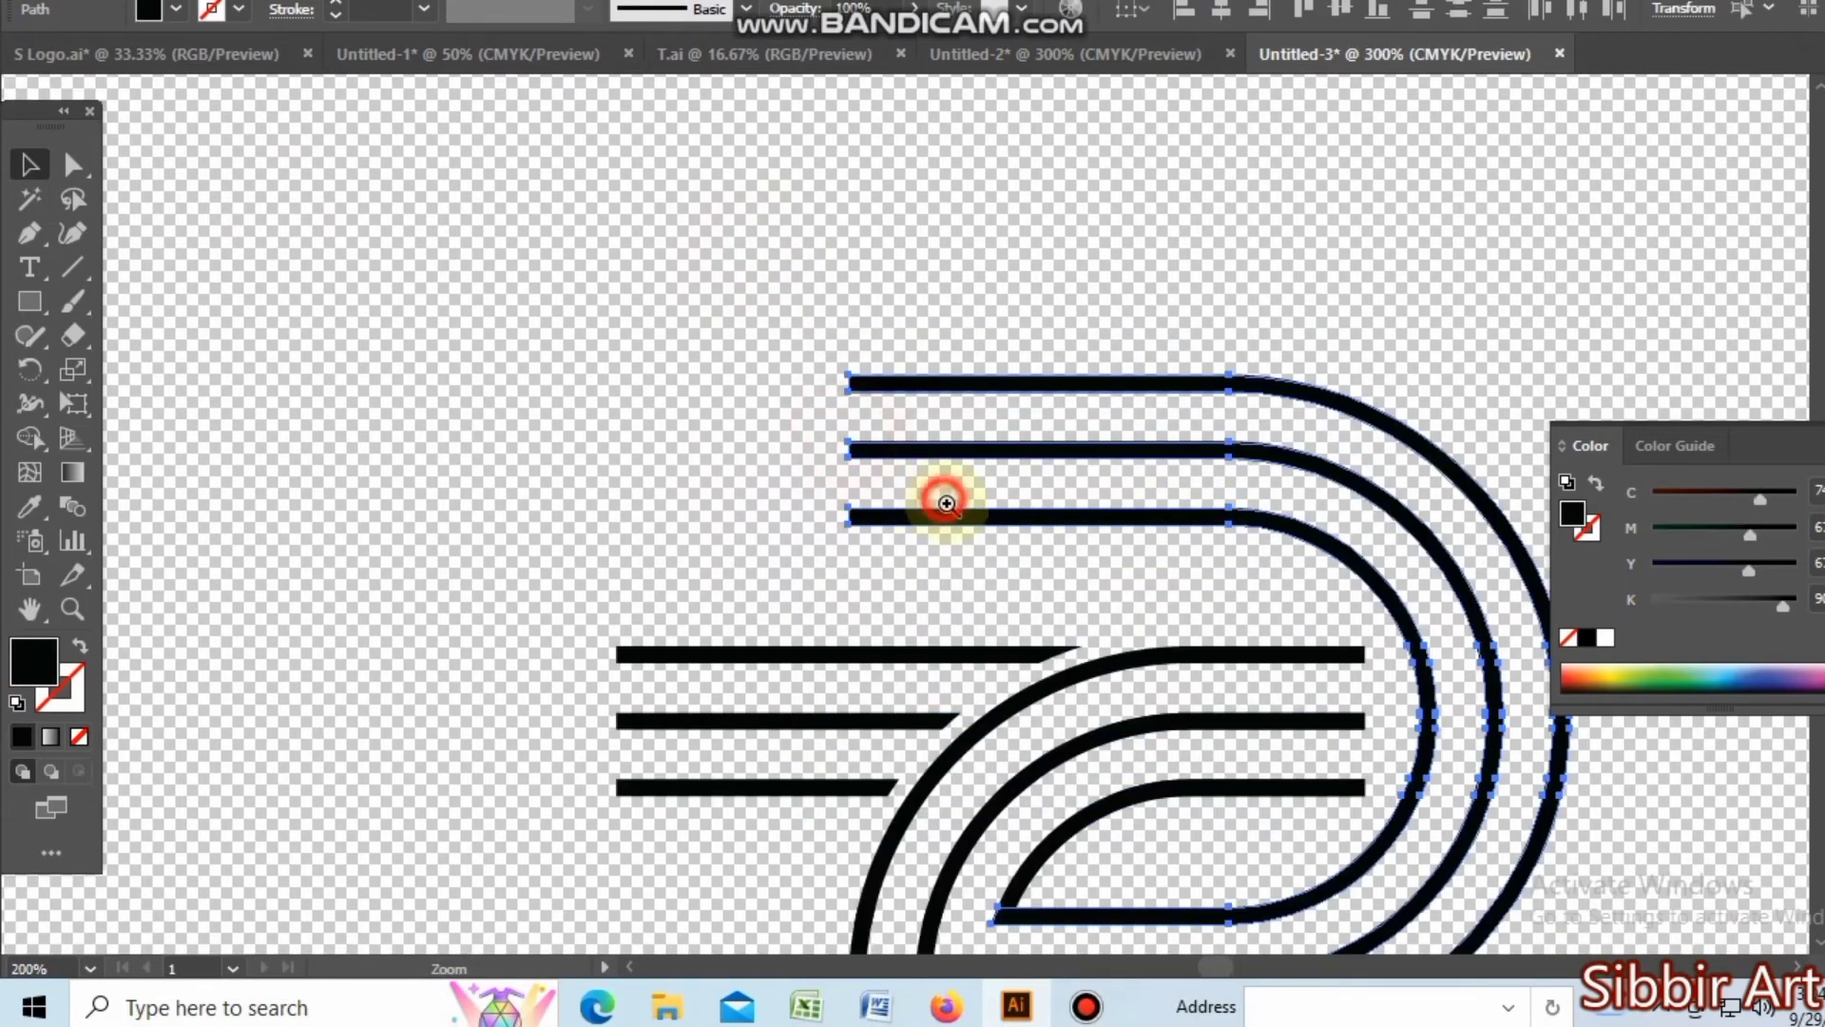
click(941, 497)
click(73, 165)
click(793, 403)
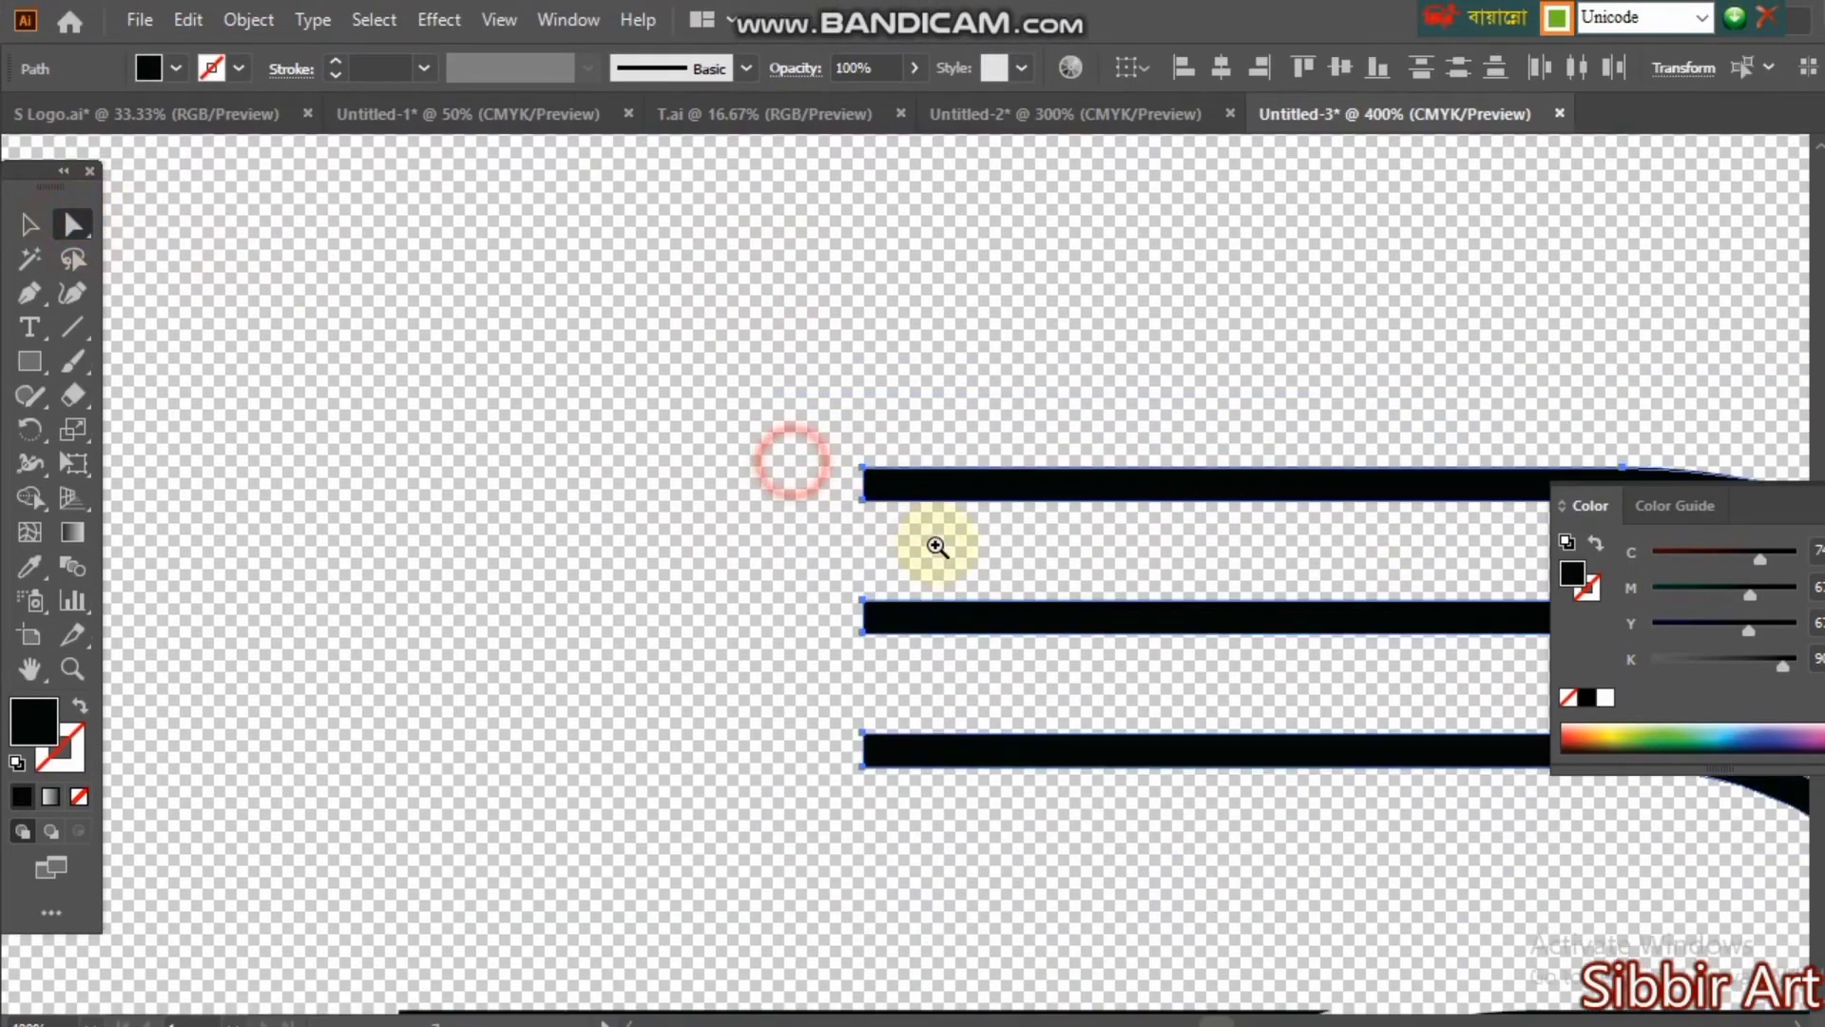
click(937, 546)
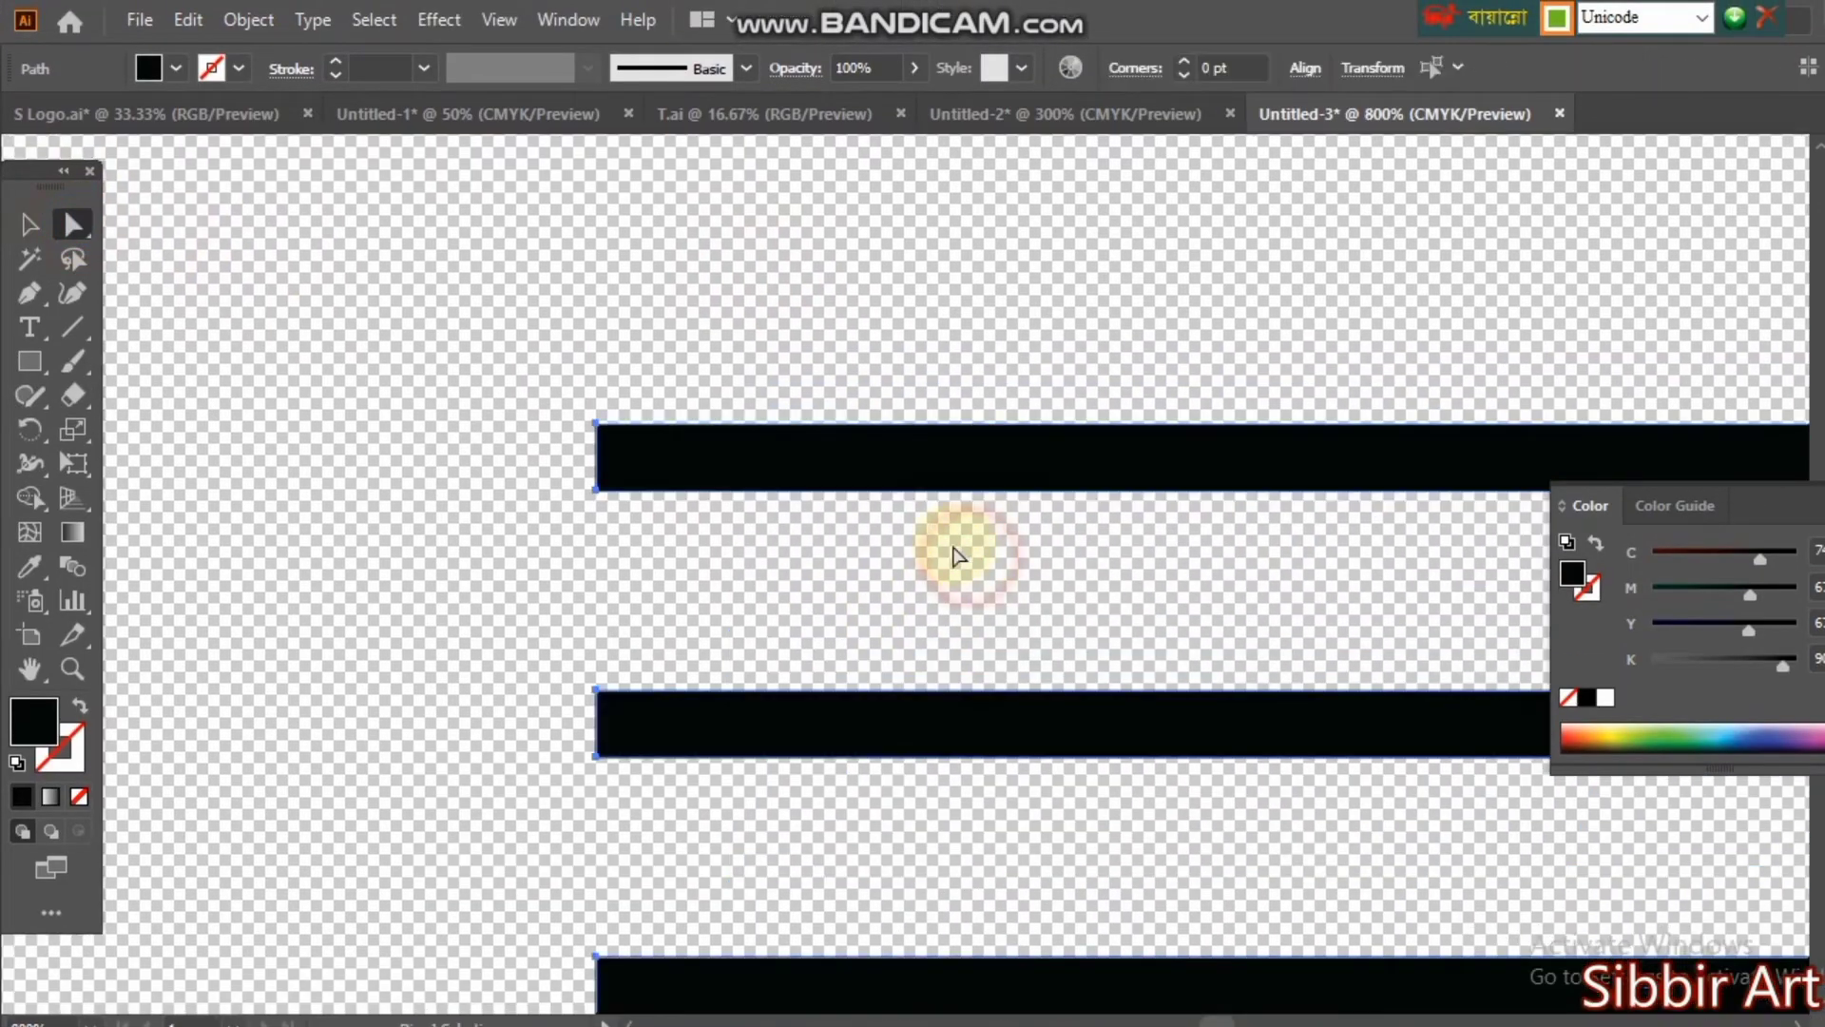
drag(619, 449, 797, 616)
drag(880, 846, 864, 322)
key(ctrl+minus)
key(ctrl+minus)
key(ctrl+minus)
key(ctrl+minus)
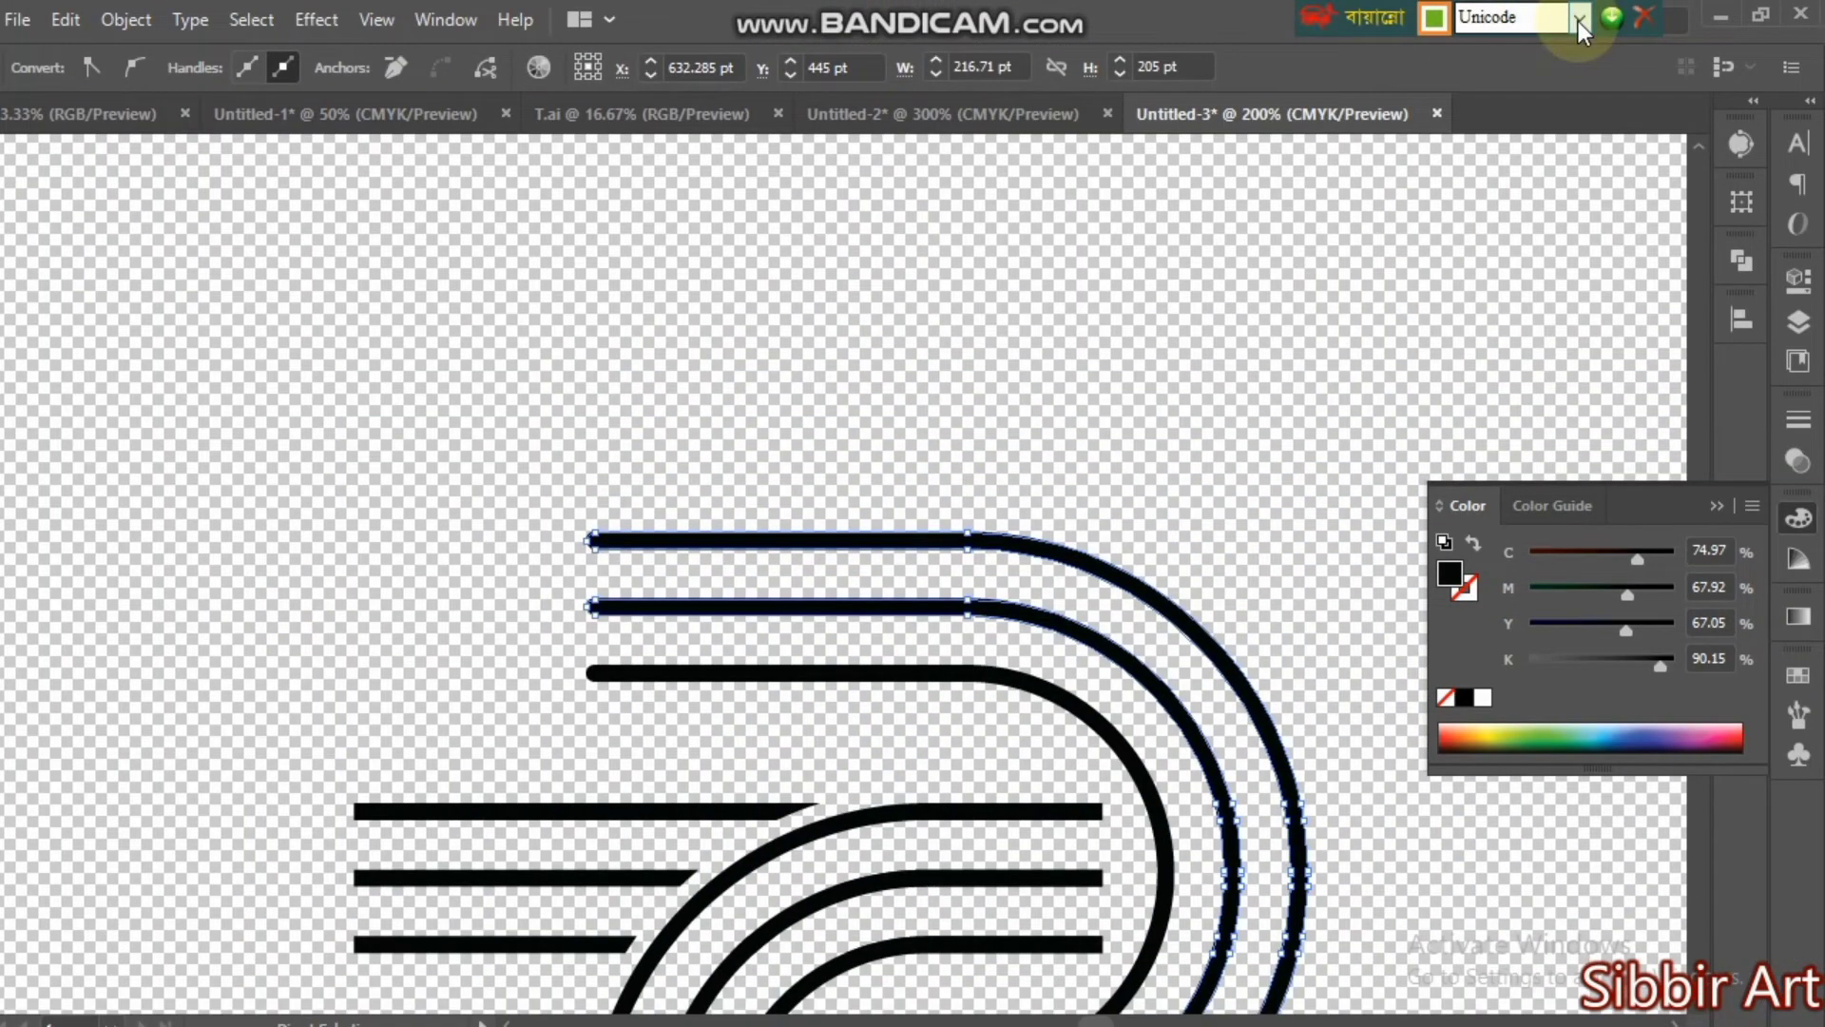
Switch the Bijoy keyboard input language to English.
key(ctrl+alt+b)
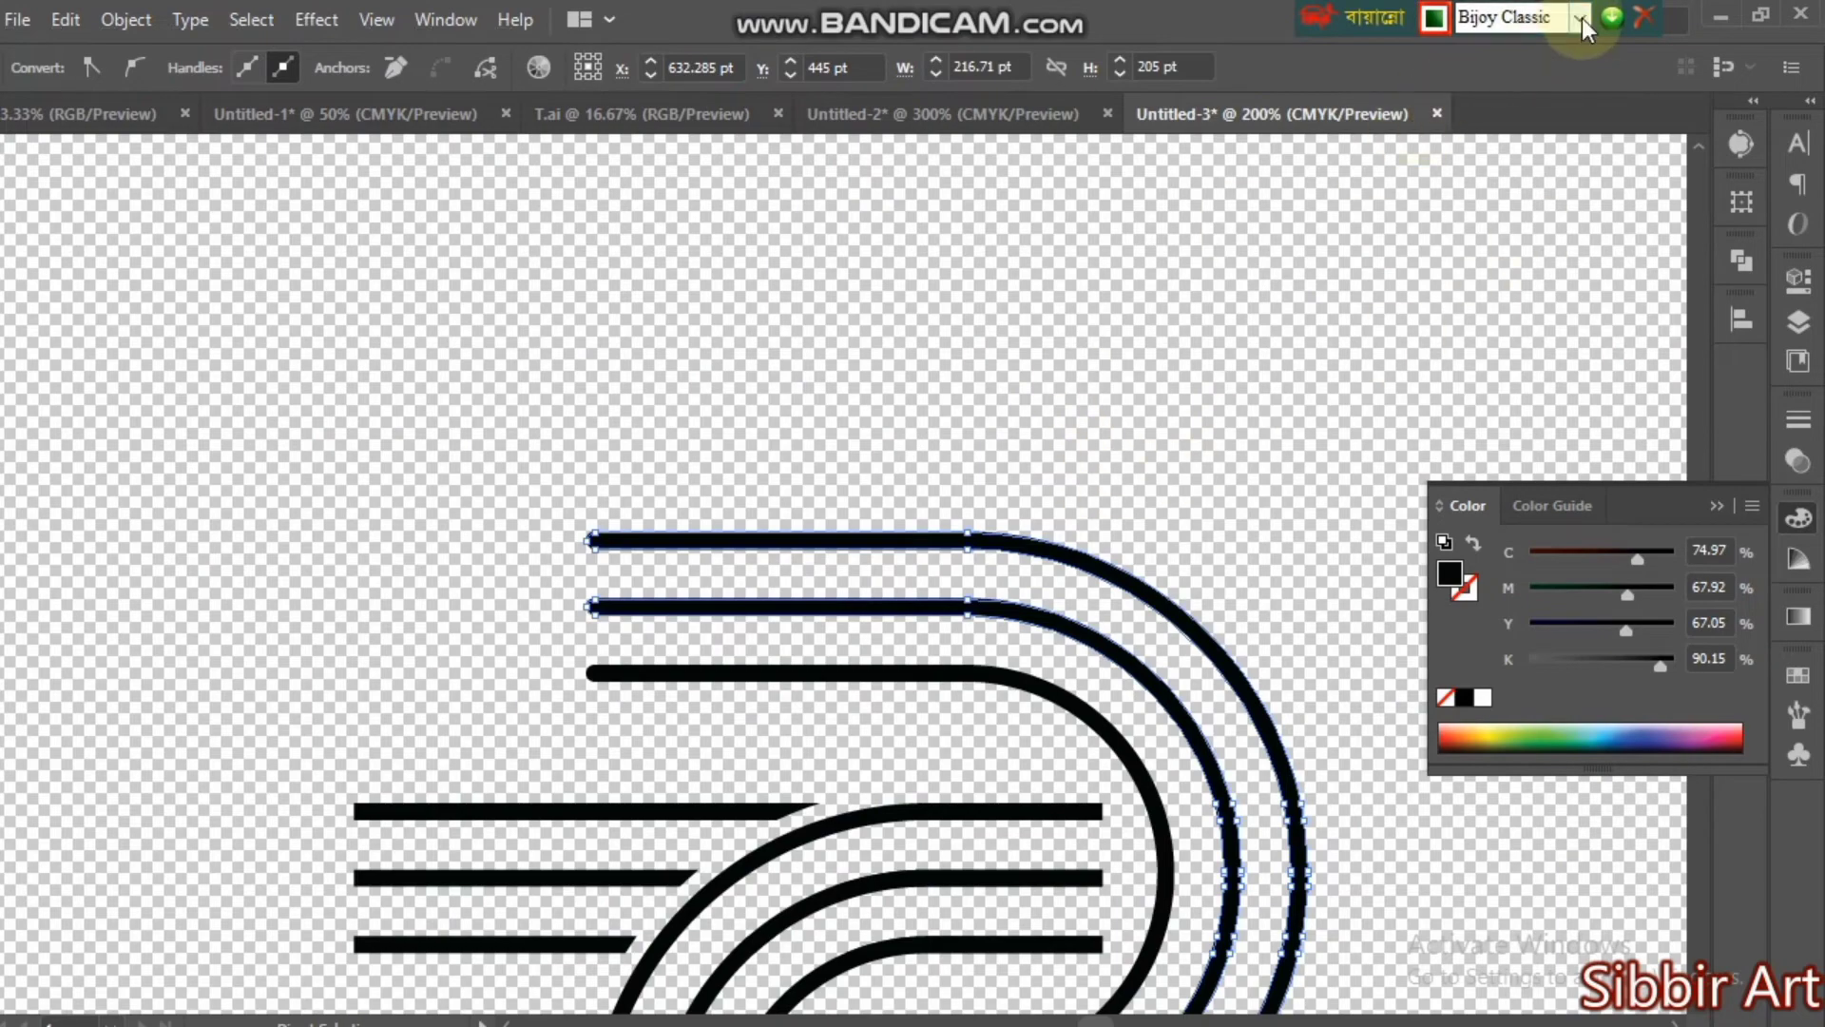
click(1580, 19)
click(1507, 47)
click(1175, 220)
Round the left end corners of the three separate horizontal bars with a 2.5 pt radius.
drag(1084, 440, 1130, 252)
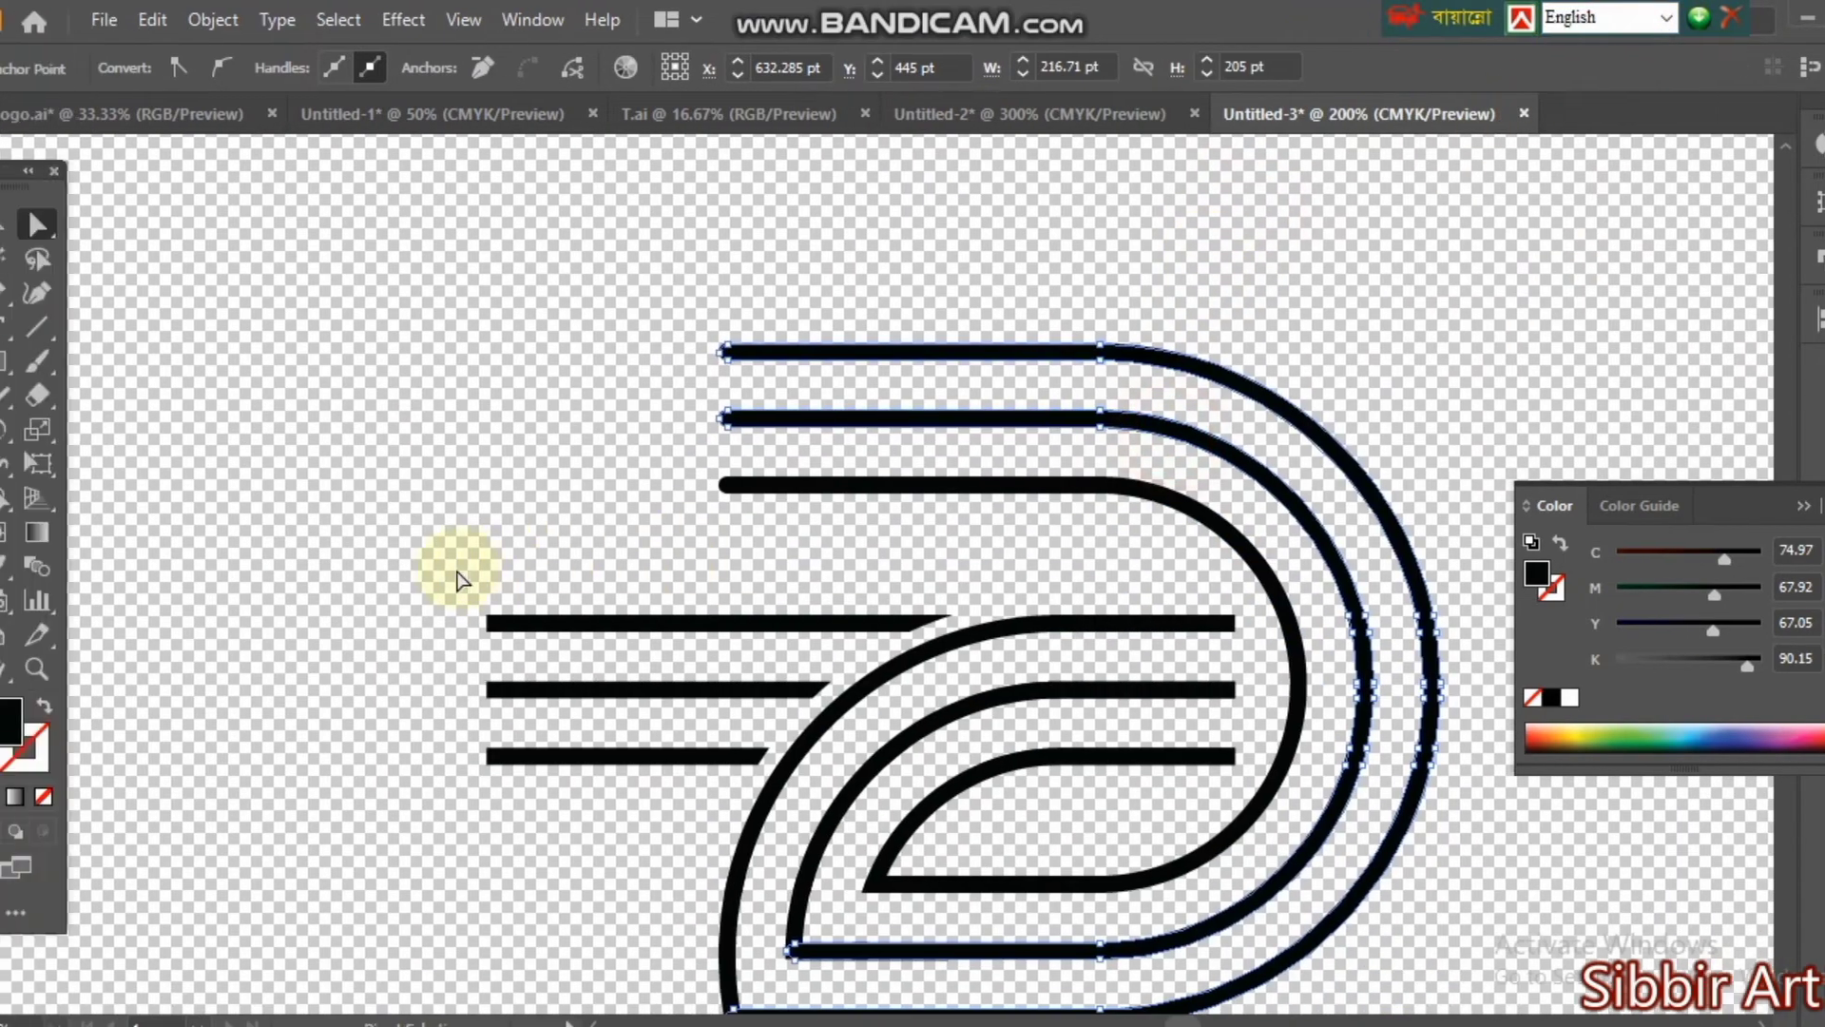
drag(425, 556, 504, 790)
ctrl+click(538, 684)
ctrl+click(833, 631)
ctrl+click(910, 564)
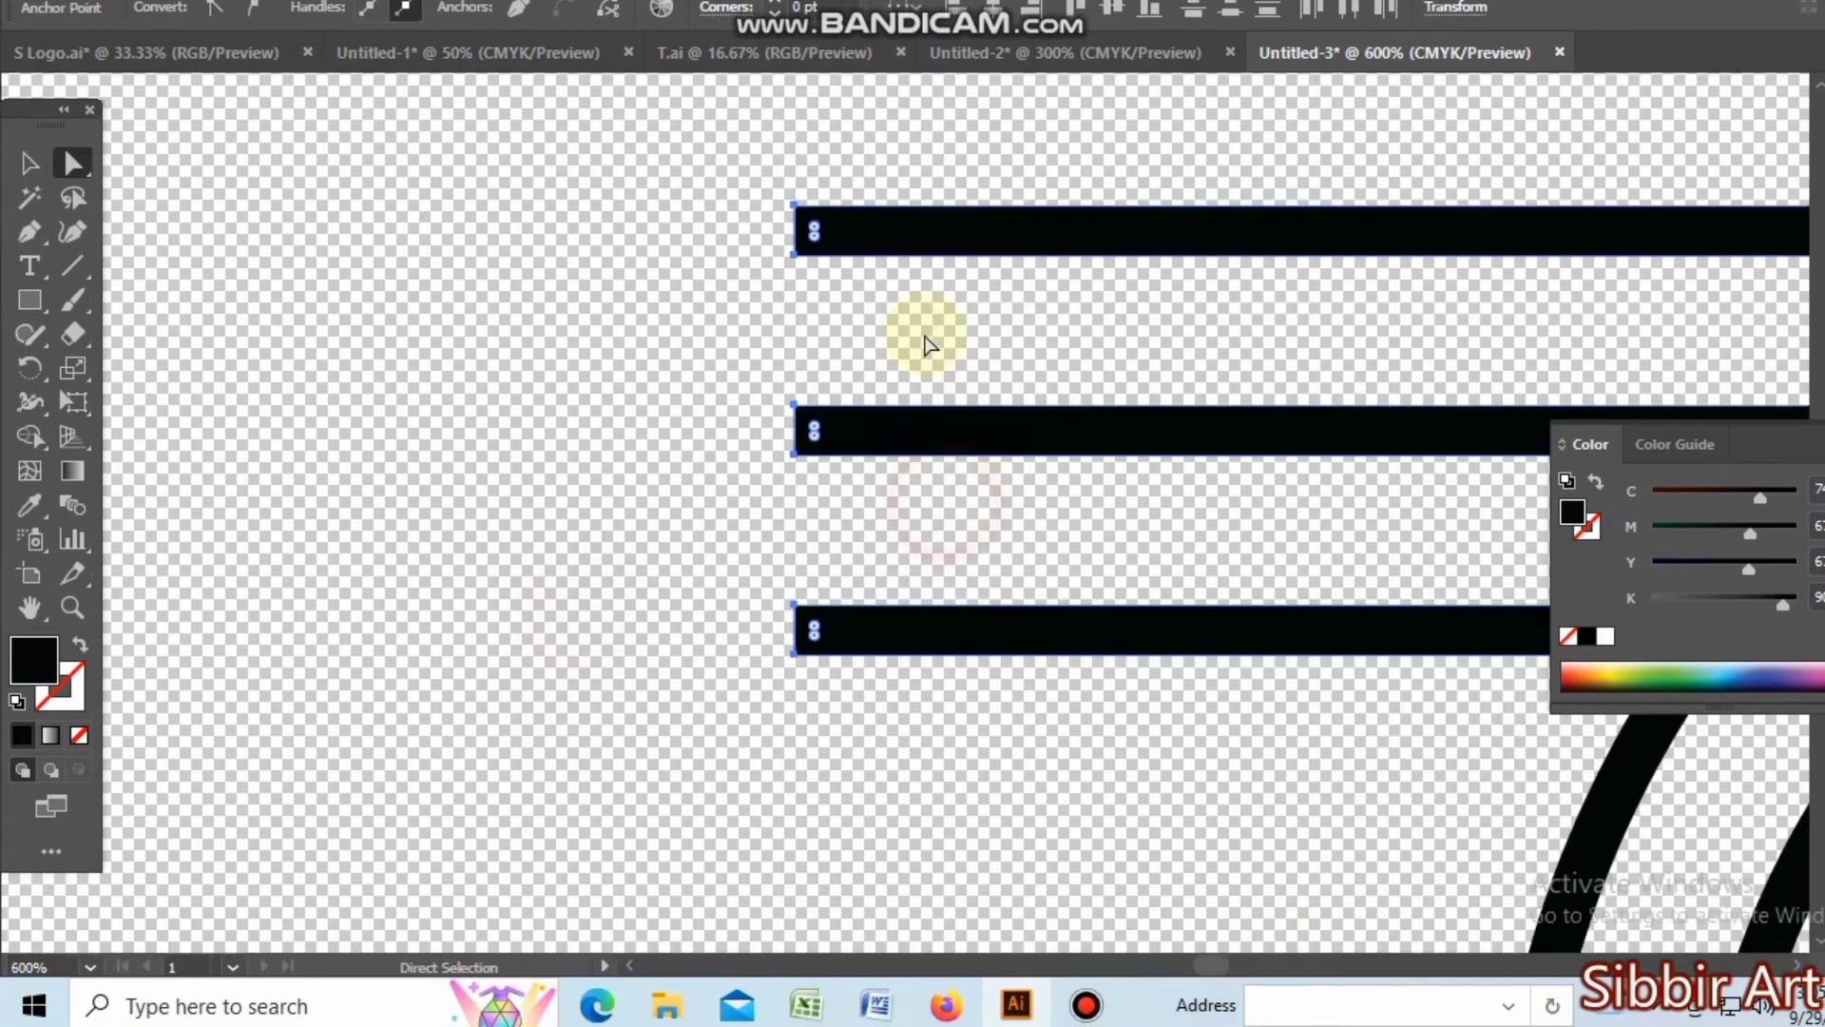
drag(814, 231, 928, 428)
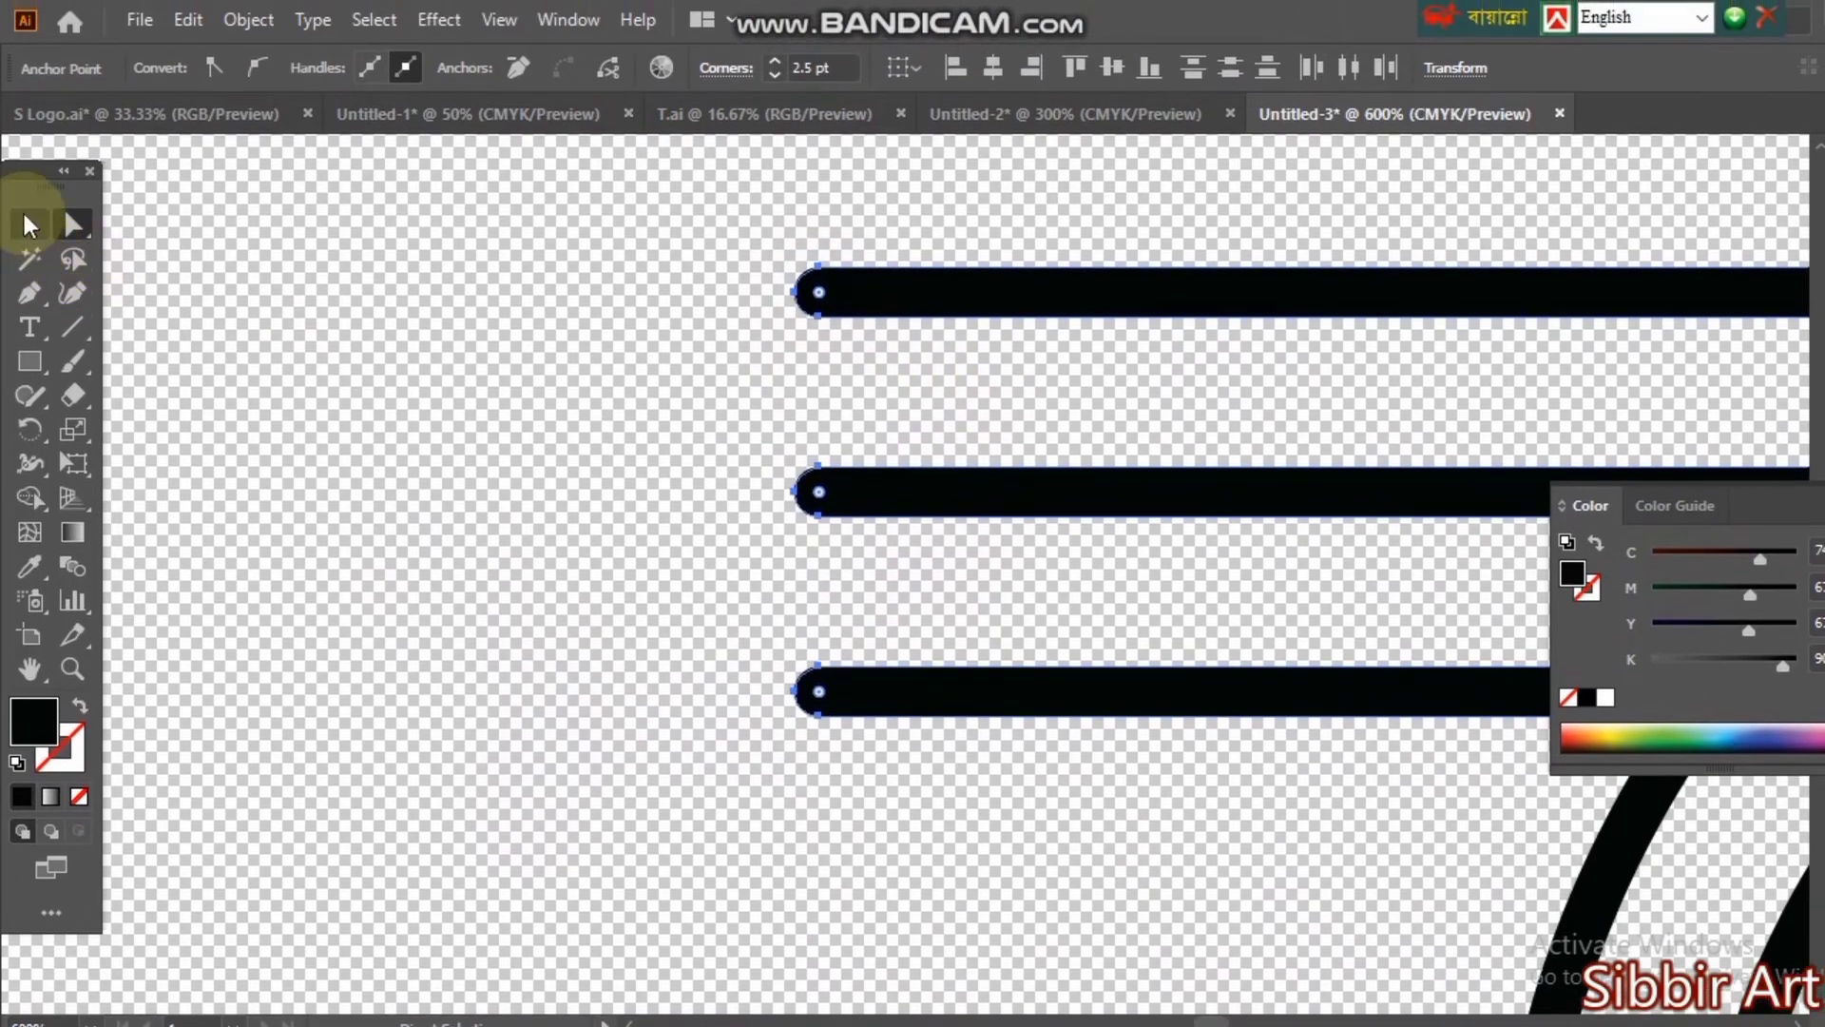
click(28, 225)
click(354, 355)
key(ctrl+minus)
key(ctrl+minus)
drag(986, 652, 793, 779)
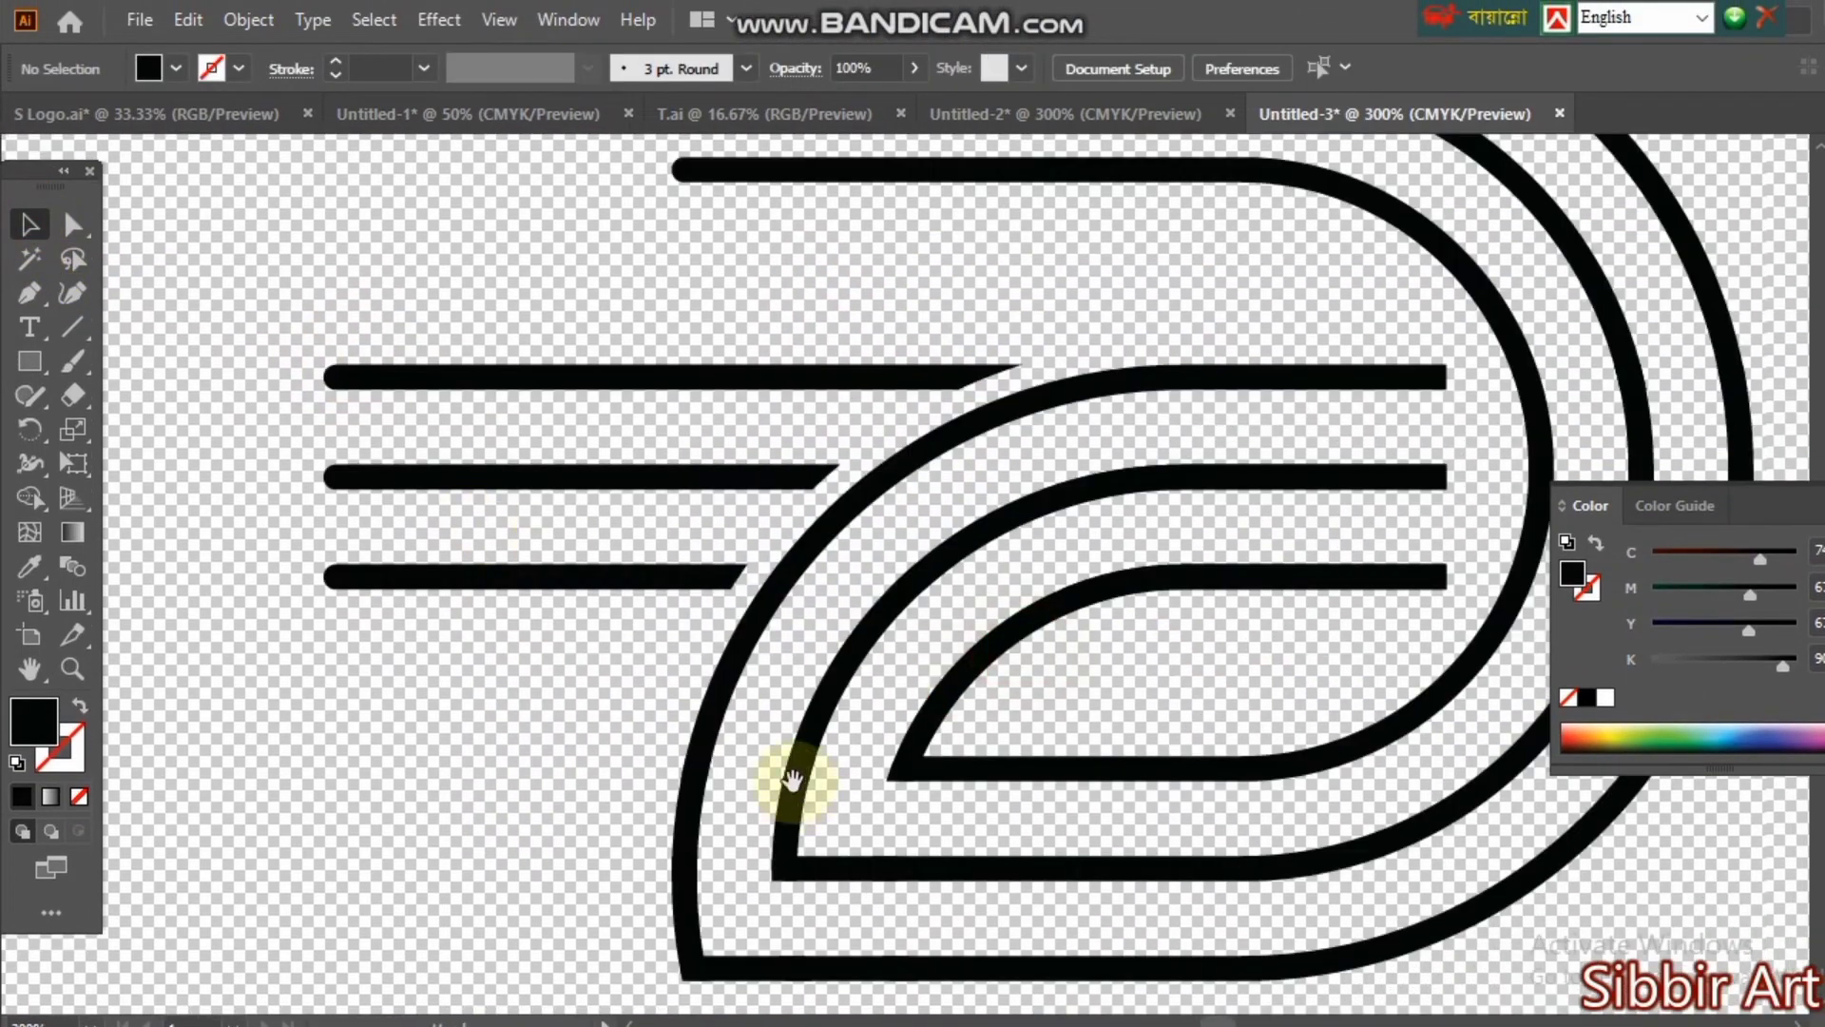
click(1449, 585)
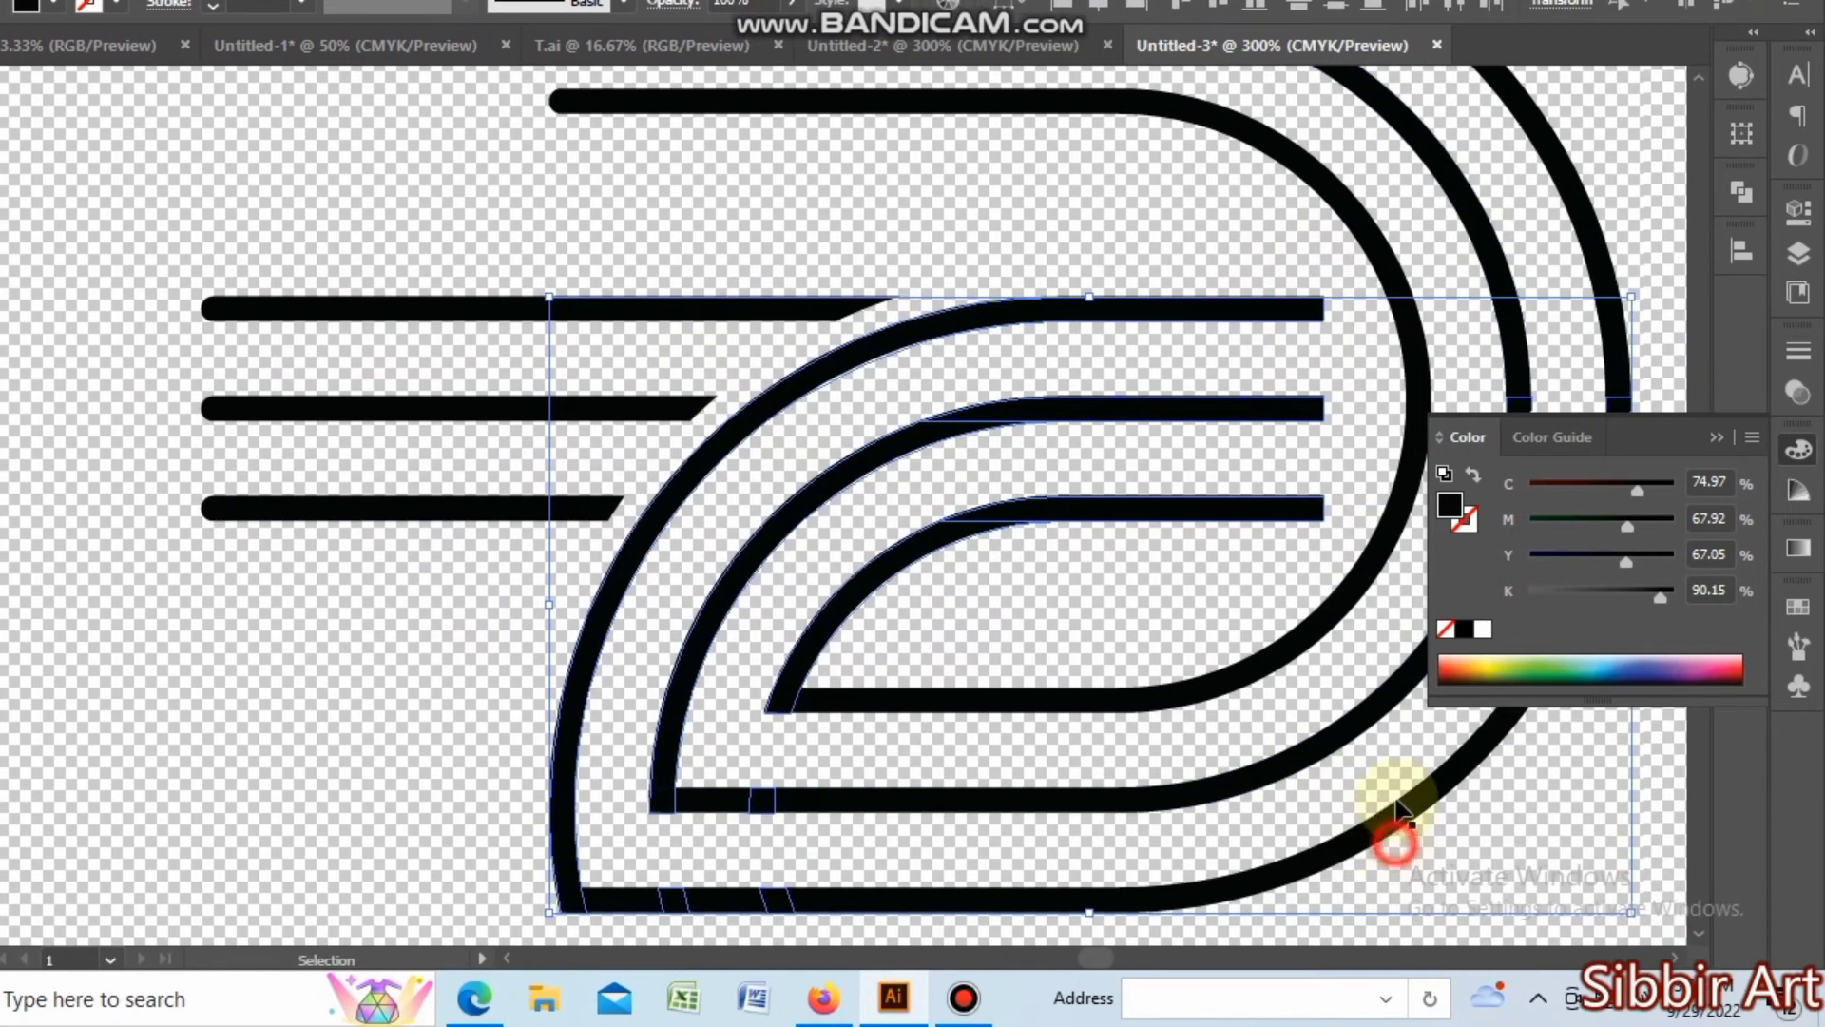
click(1395, 842)
drag(1287, 521, 865, 512)
drag(923, 266, 934, 341)
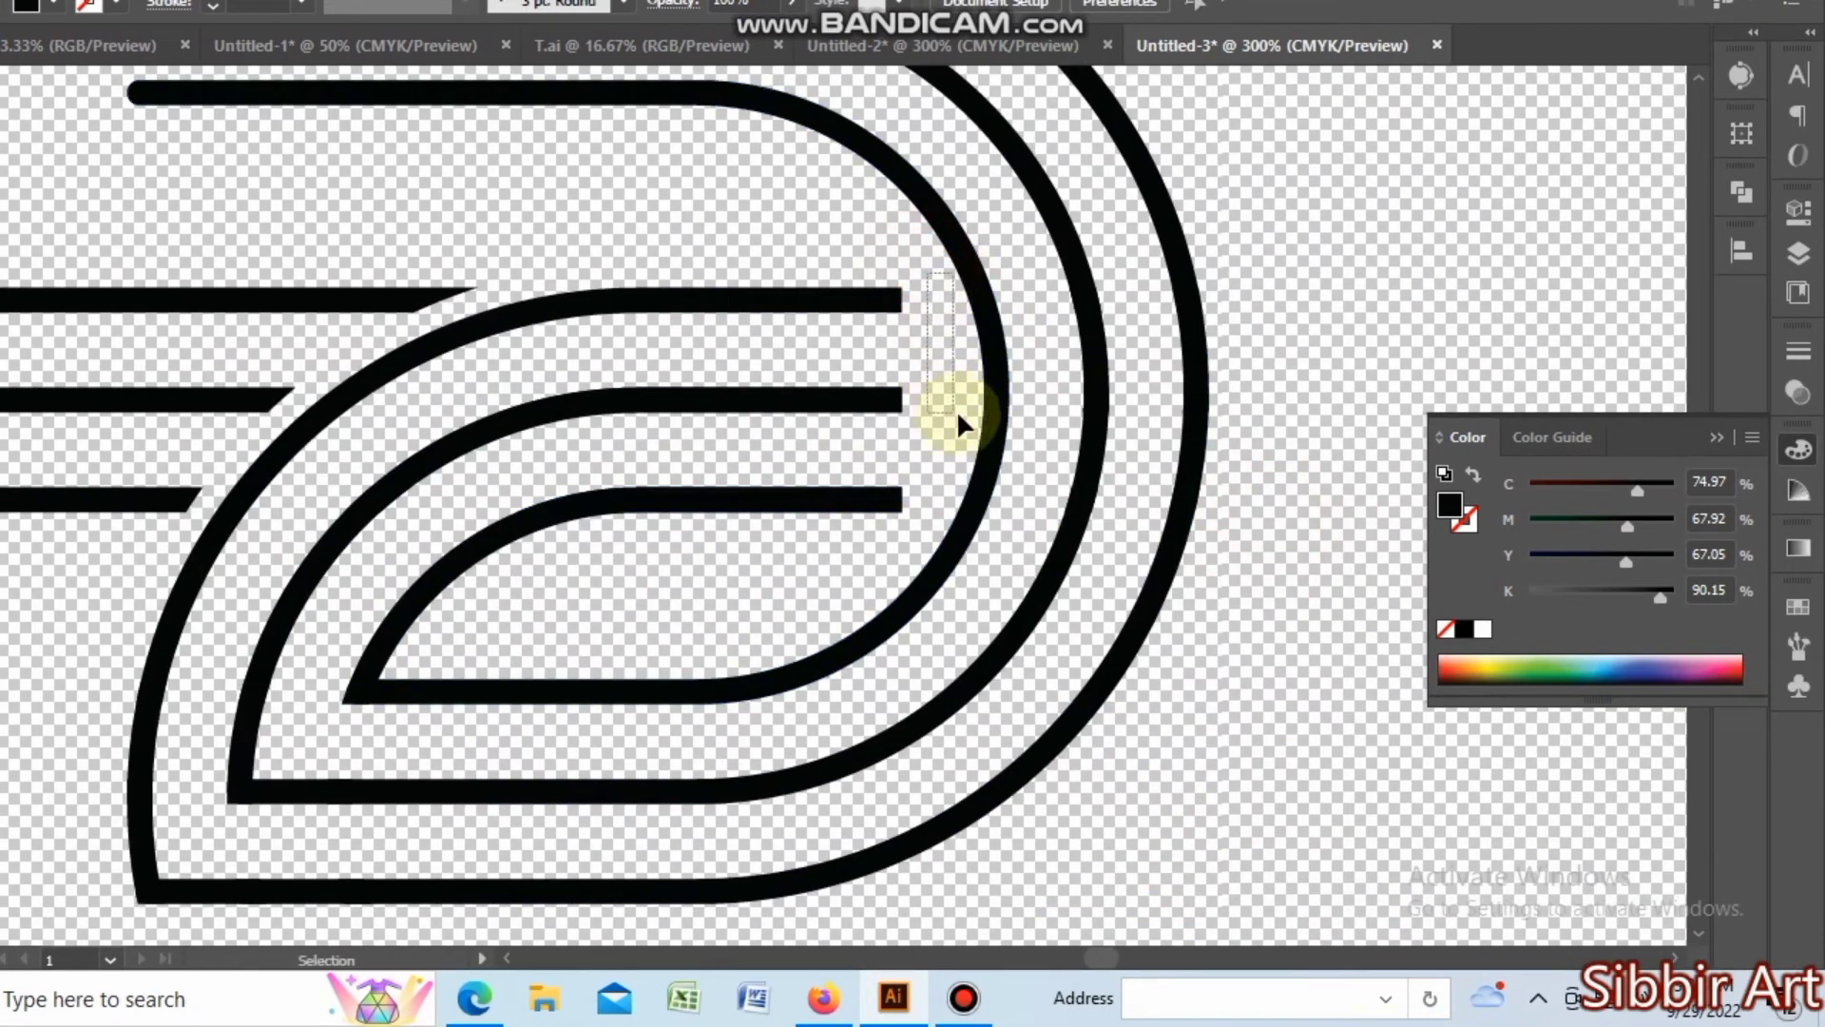
drag(1022, 231, 1055, 384)
drag(902, 286, 947, 519)
drag(773, 285, 934, 578)
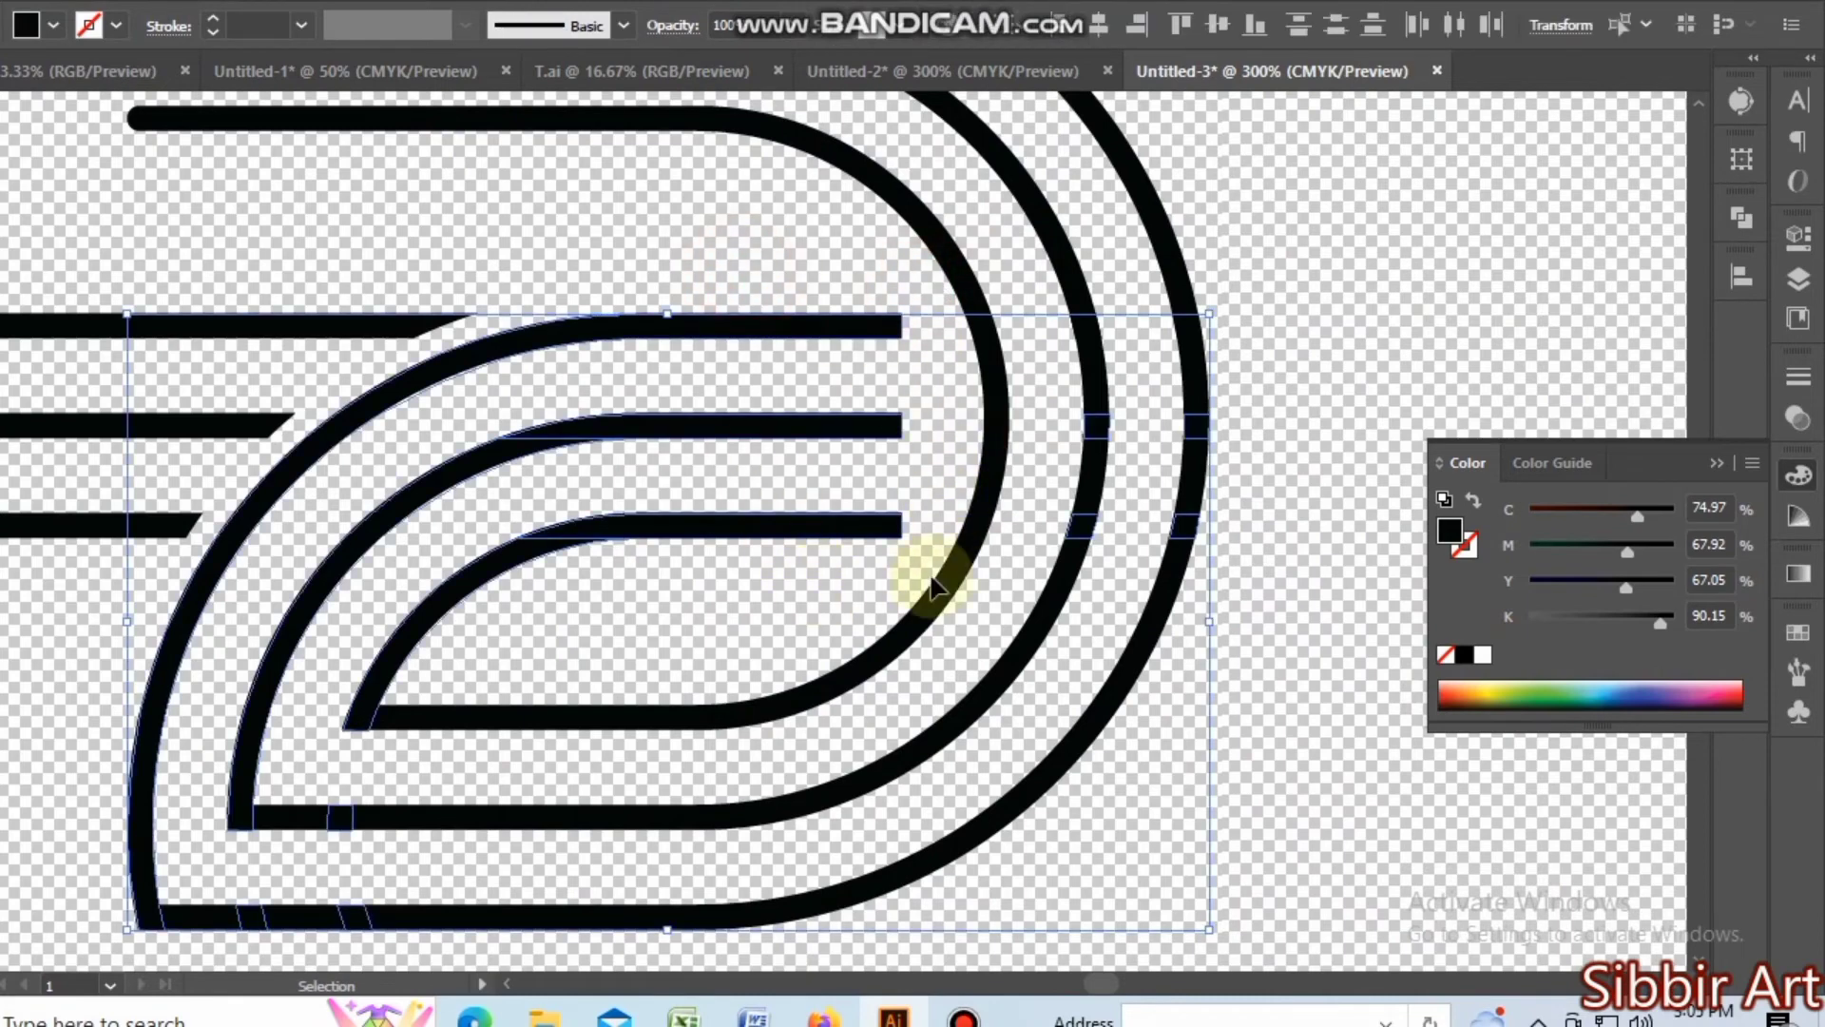
click(1242, 611)
click(731, 316)
drag(807, 263, 904, 380)
click(915, 403)
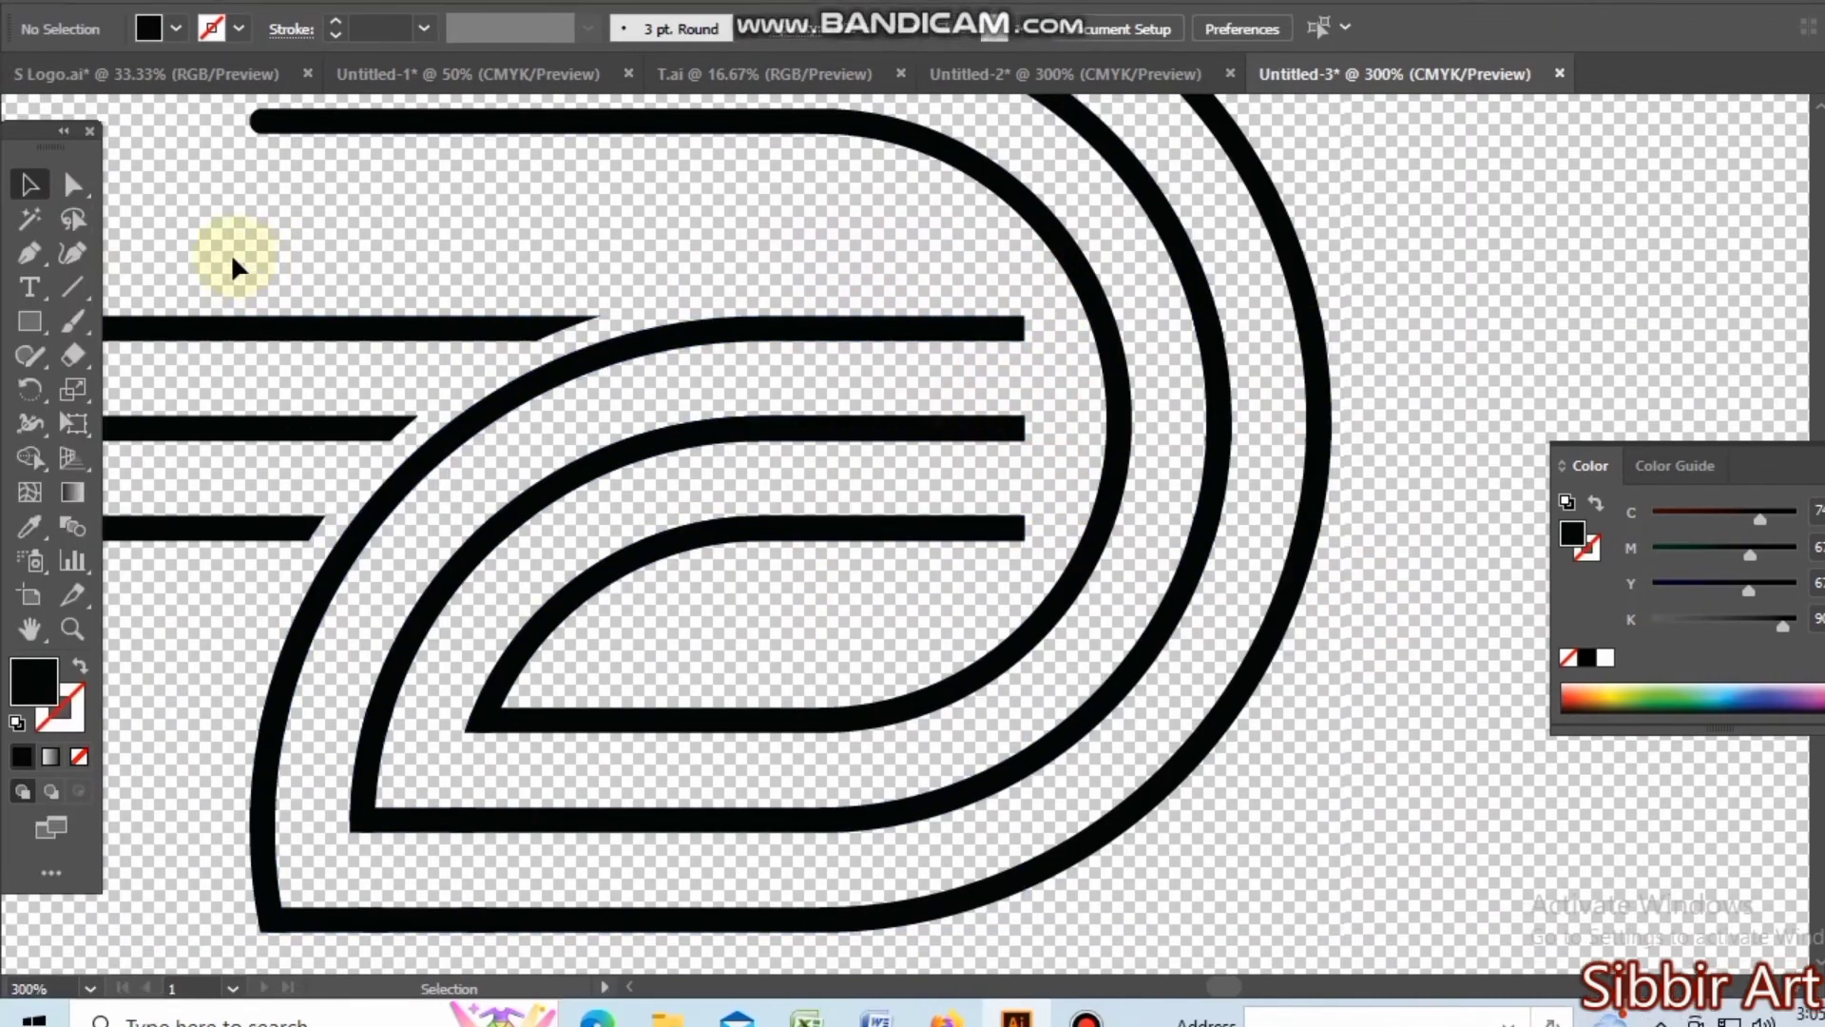
Fully round the right end corners of the three nested leaf curves' horizontal bars using their live corners.
click(0, 183)
drag(862, 292, 912, 559)
drag(1038, 607, 1037, 606)
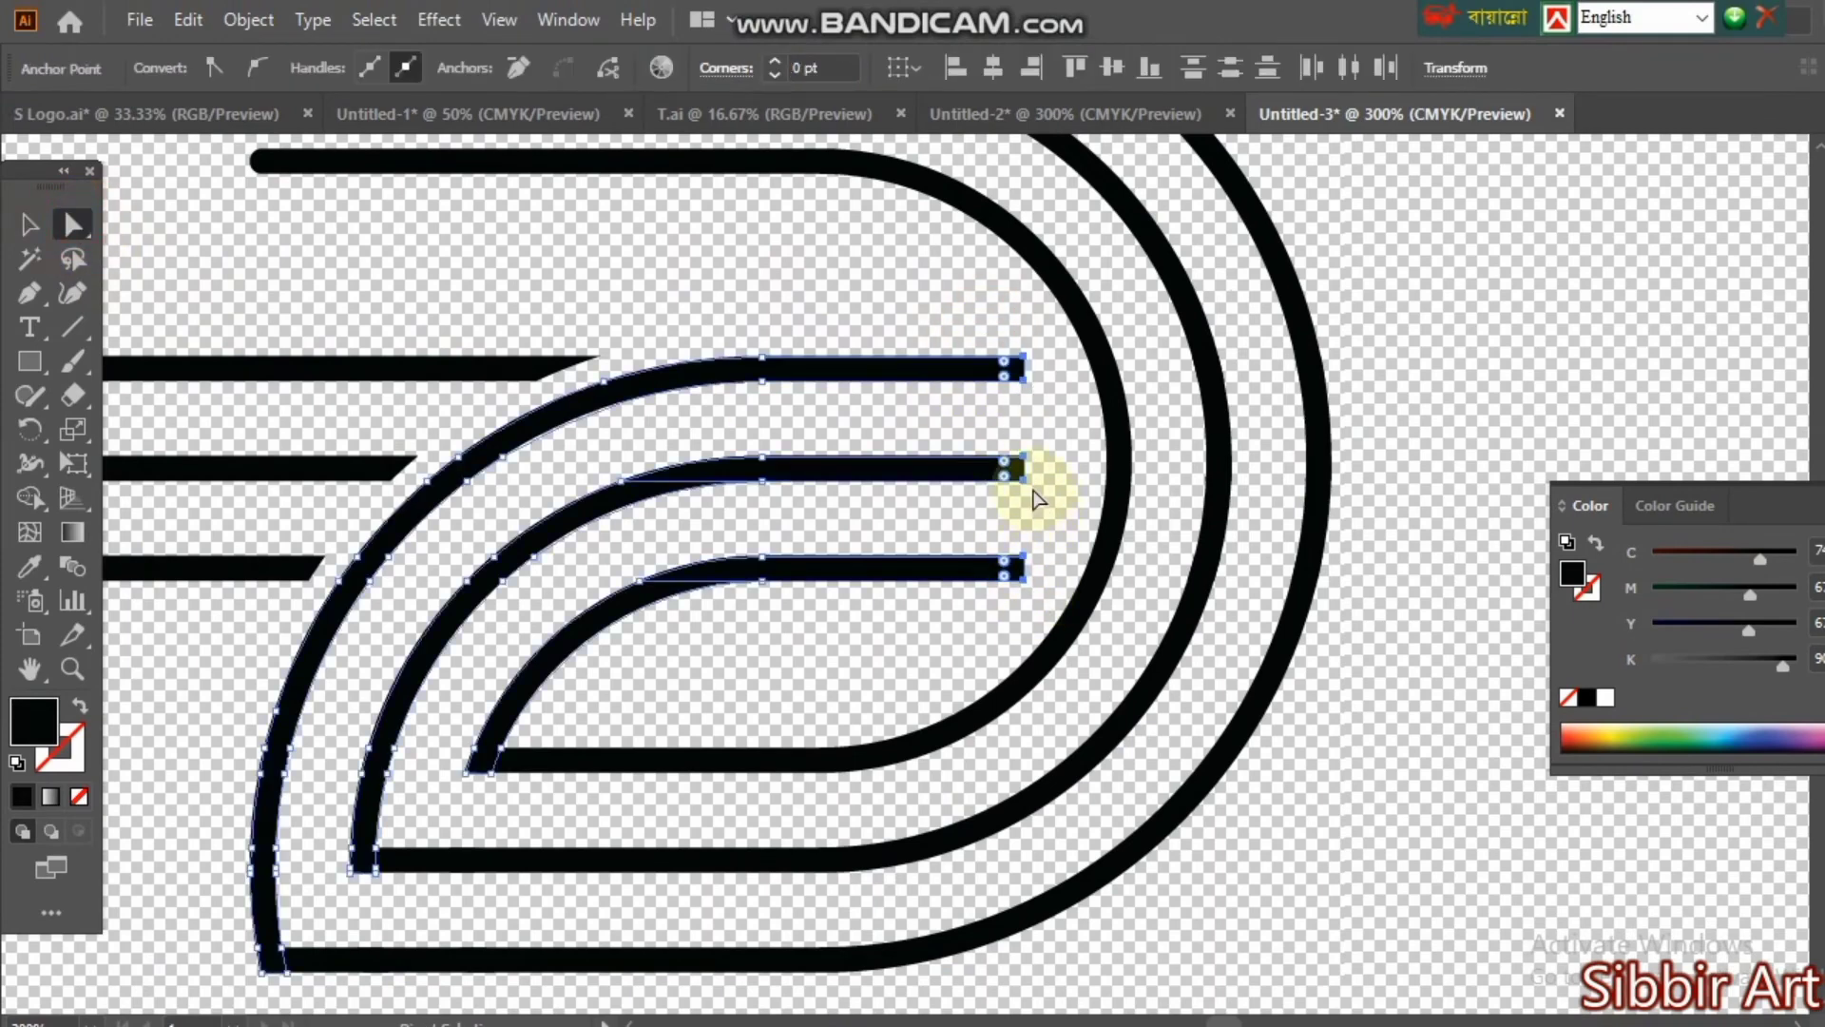
scroll(1039, 490, up, 3)
drag(976, 518, 851, 643)
click(30, 224)
key(ctrl+minus)
key(ctrl+minus)
key(ctrl+minus)
key(ctrl+minus)
key(ctrl+minus)
key(ctrl+minus)
key(ctrl+minus)
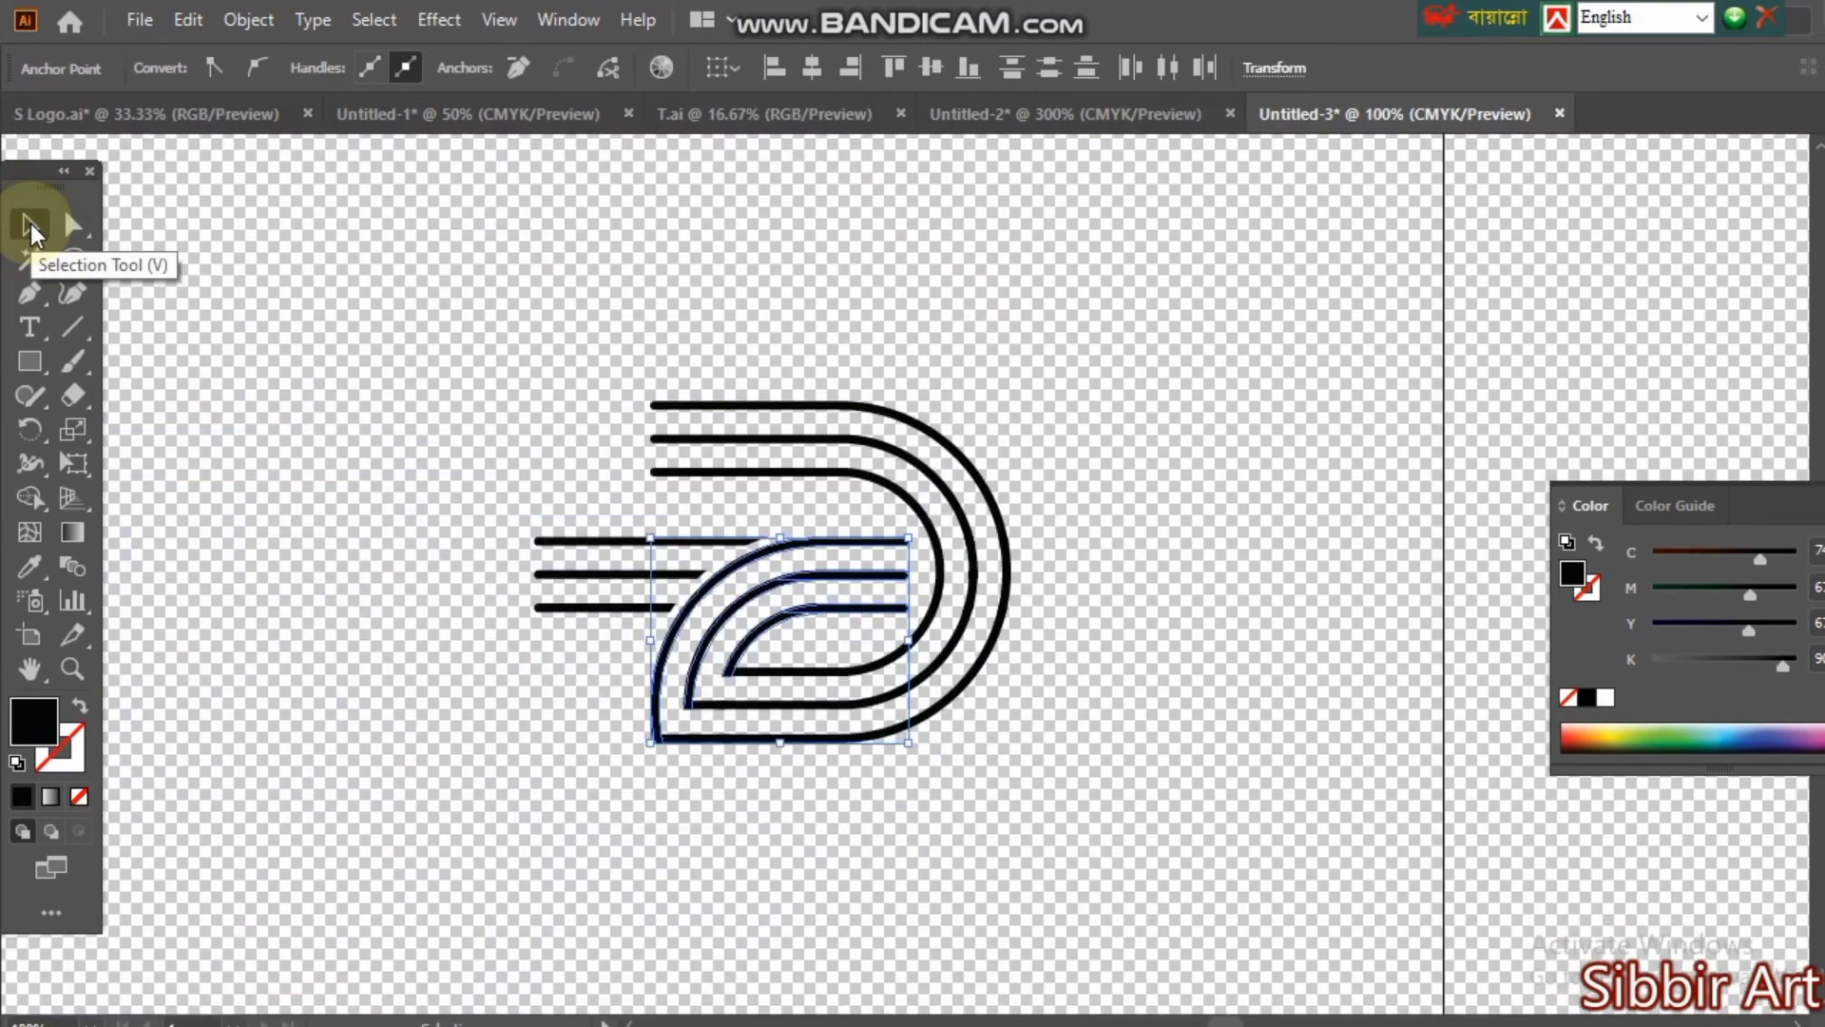
Select the entire line logo and place a copy of it on the white artboard of a new document.
click(486, 328)
drag(487, 327, 1013, 749)
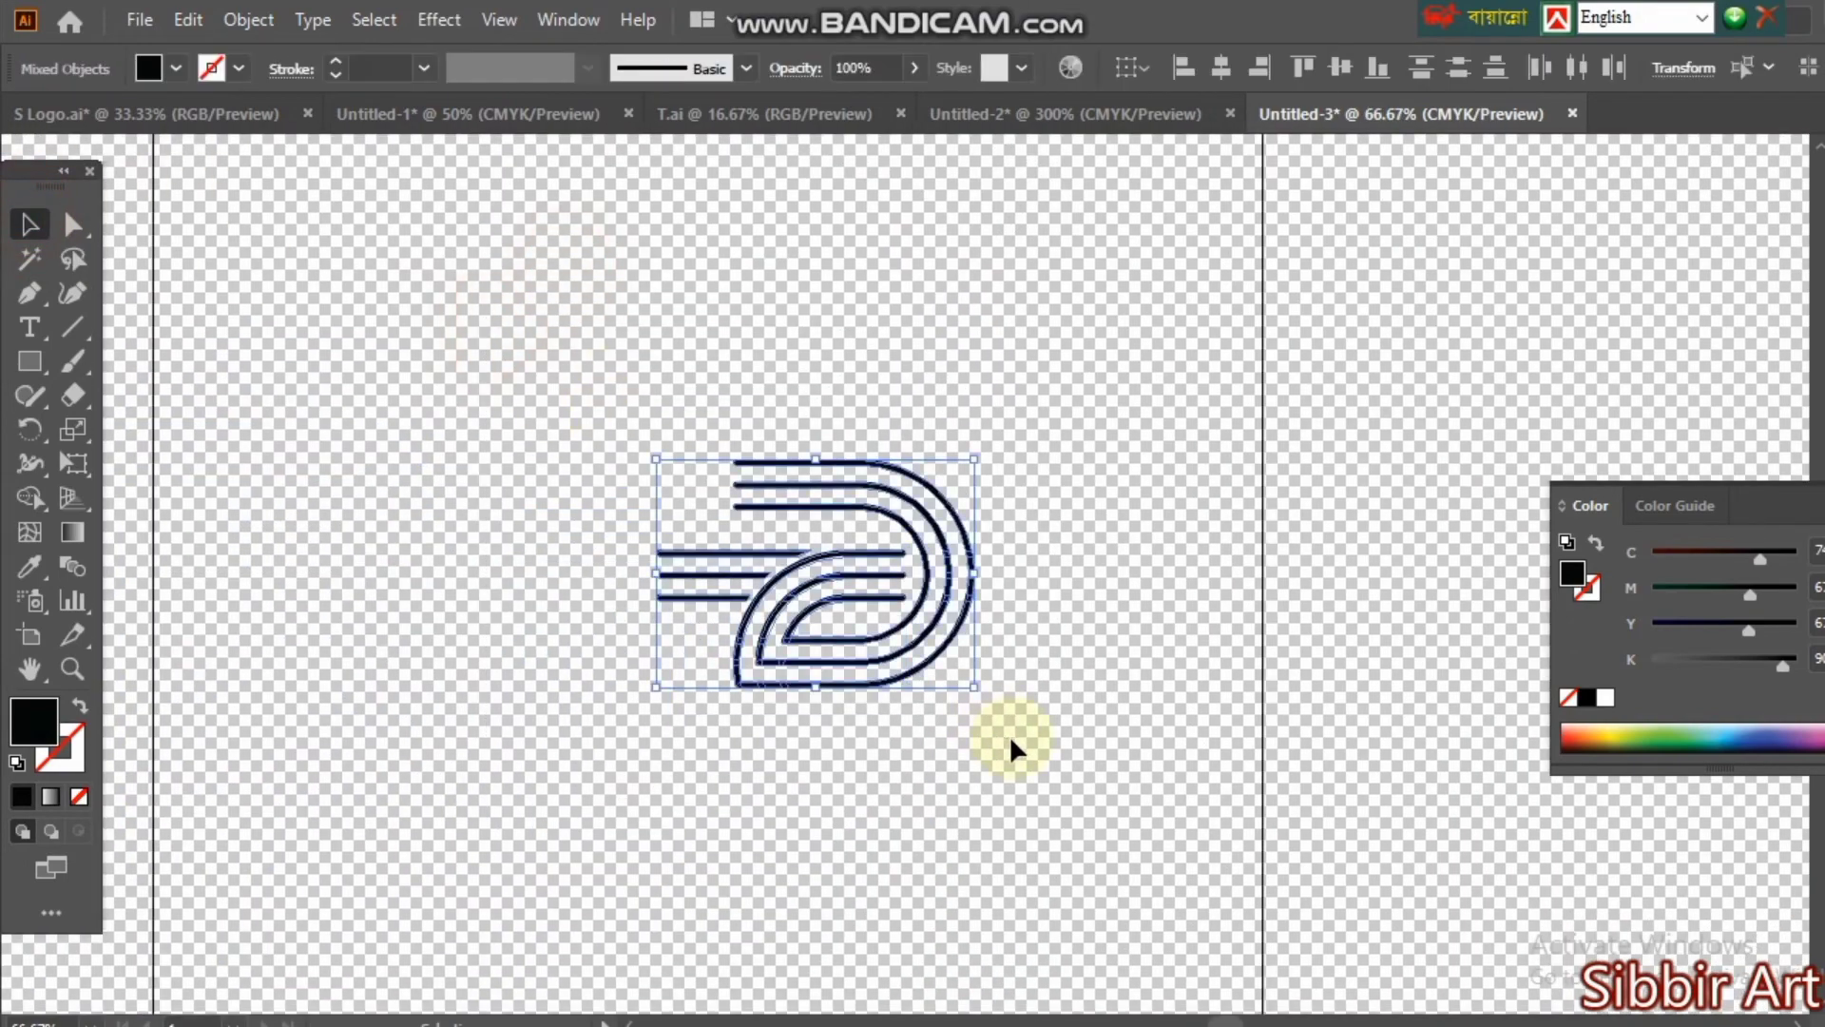
ctrl+click(869, 577)
ctrl+click(918, 694)
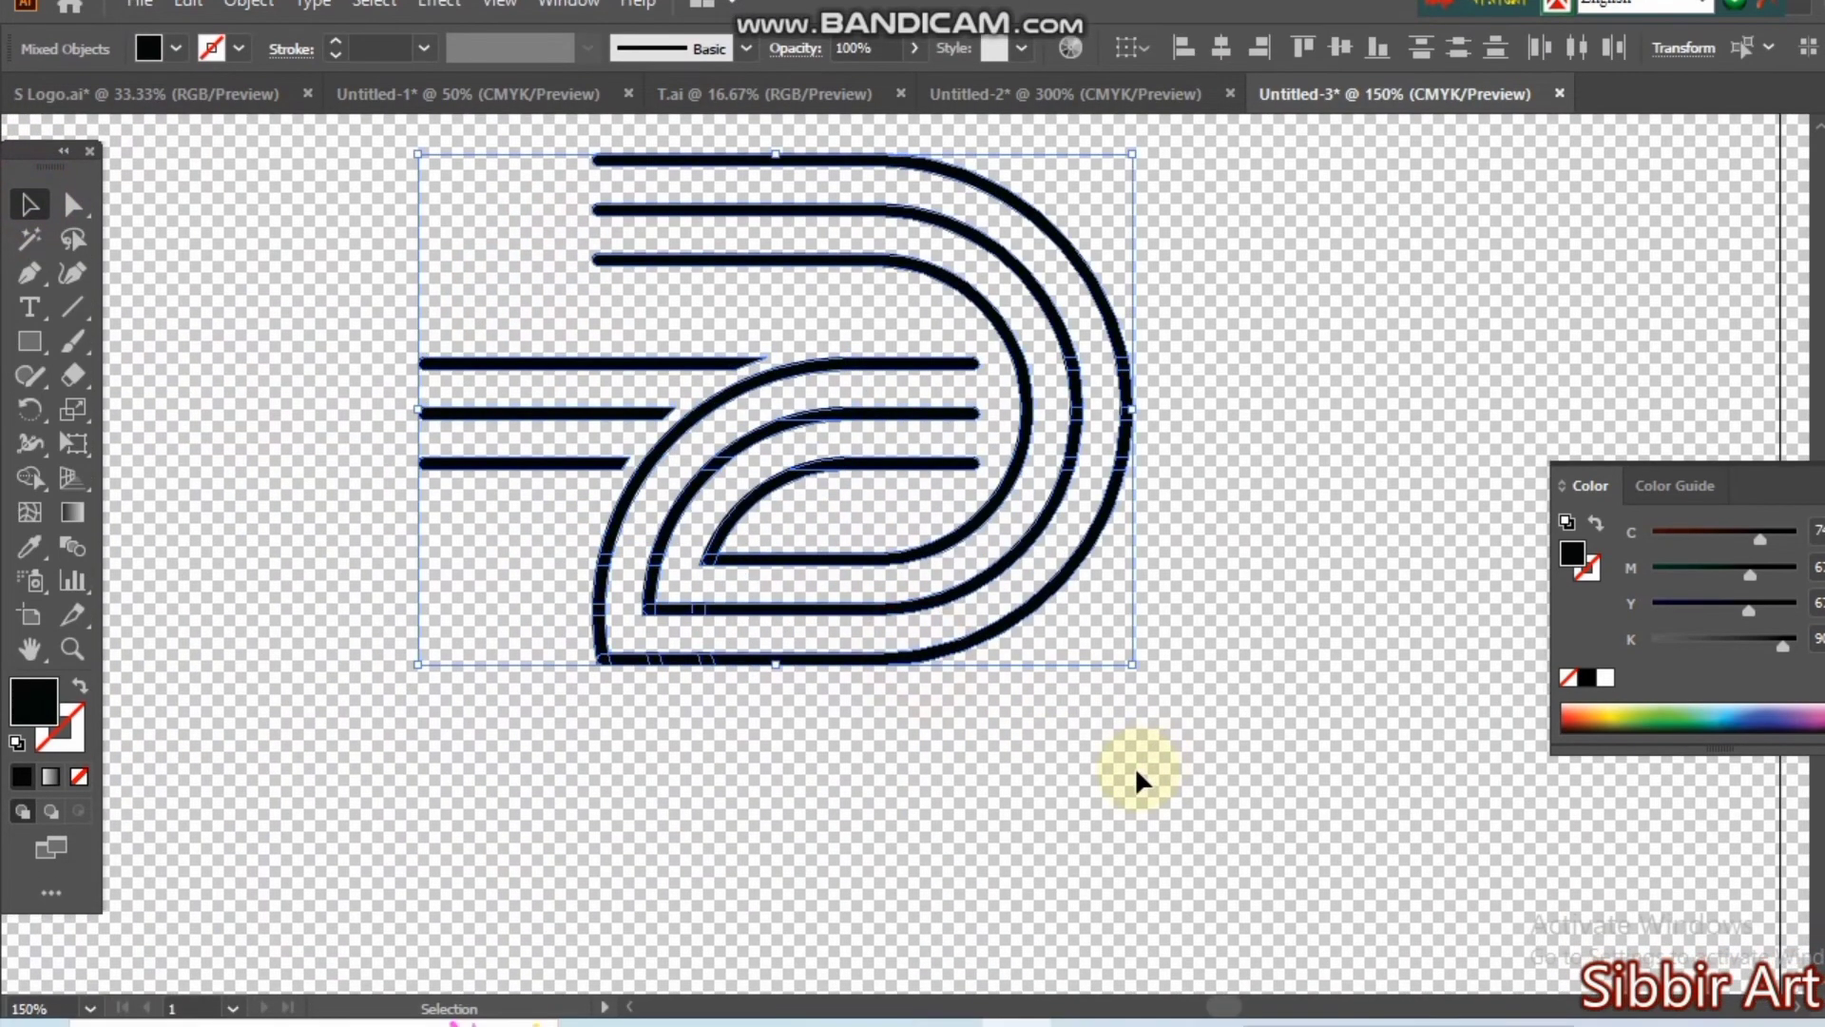
click(1136, 787)
key(ctrl+minus)
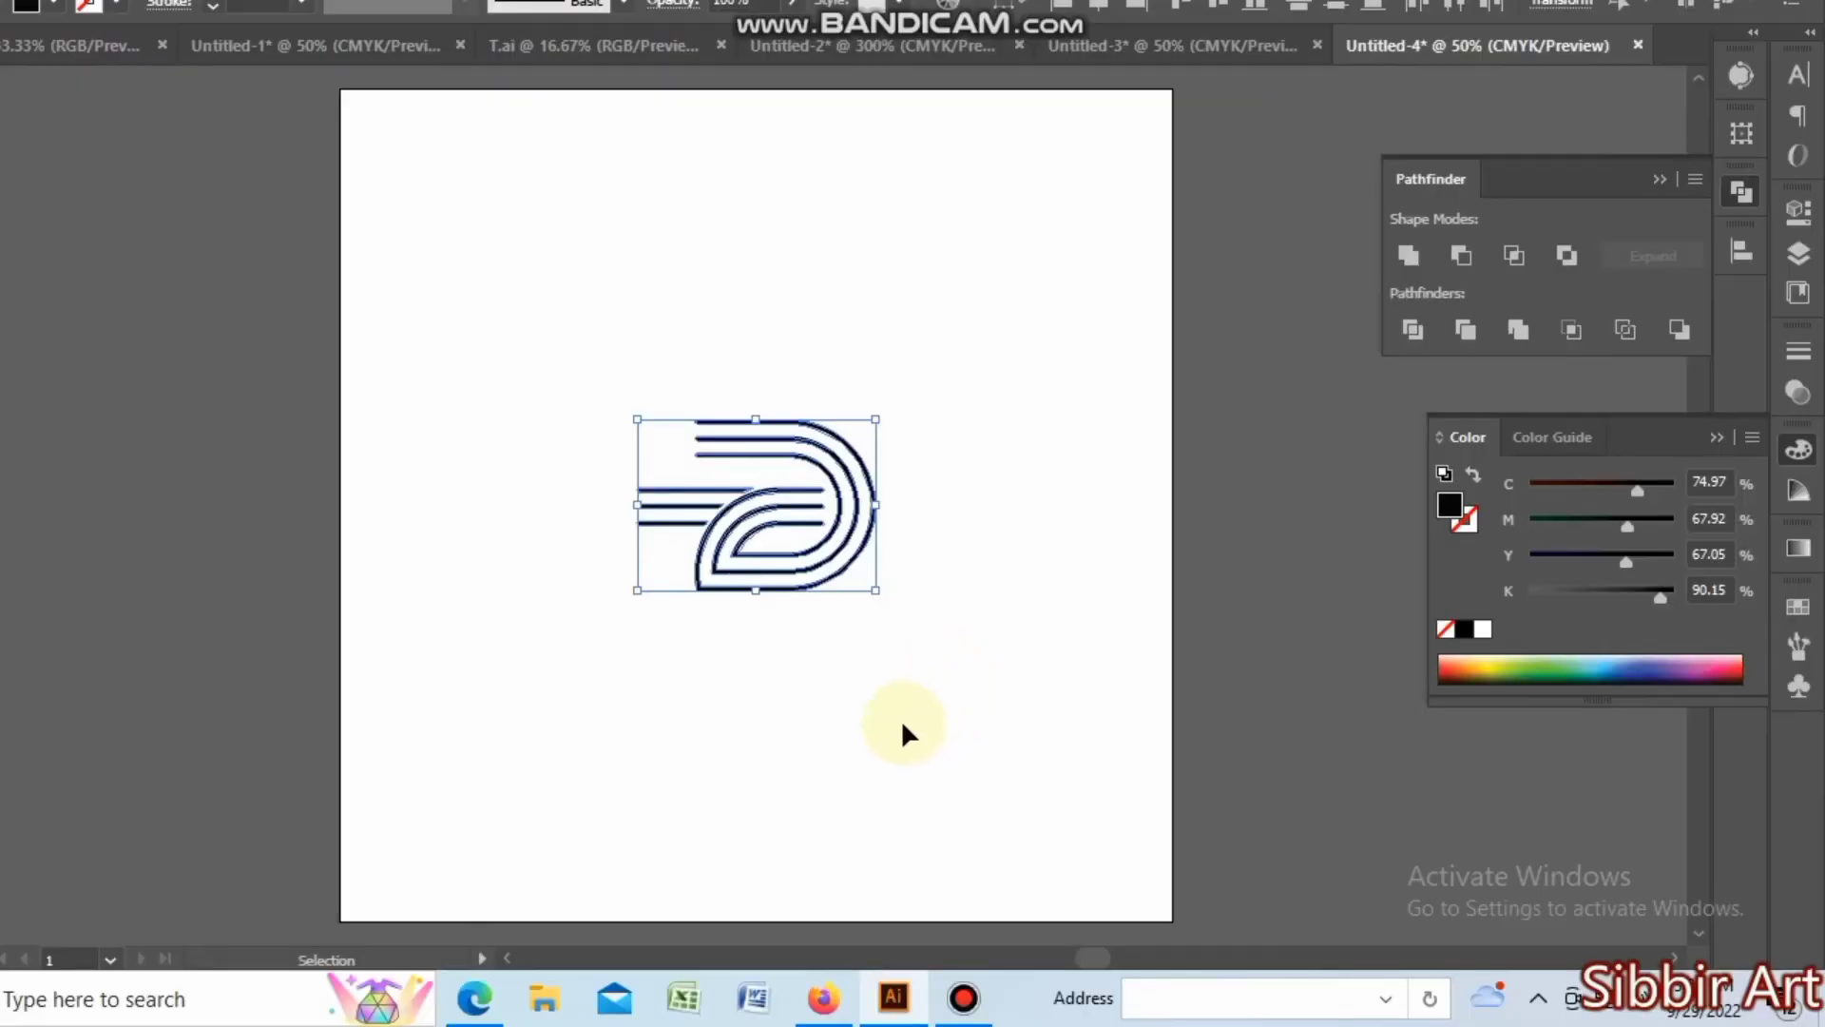
click(808, 735)
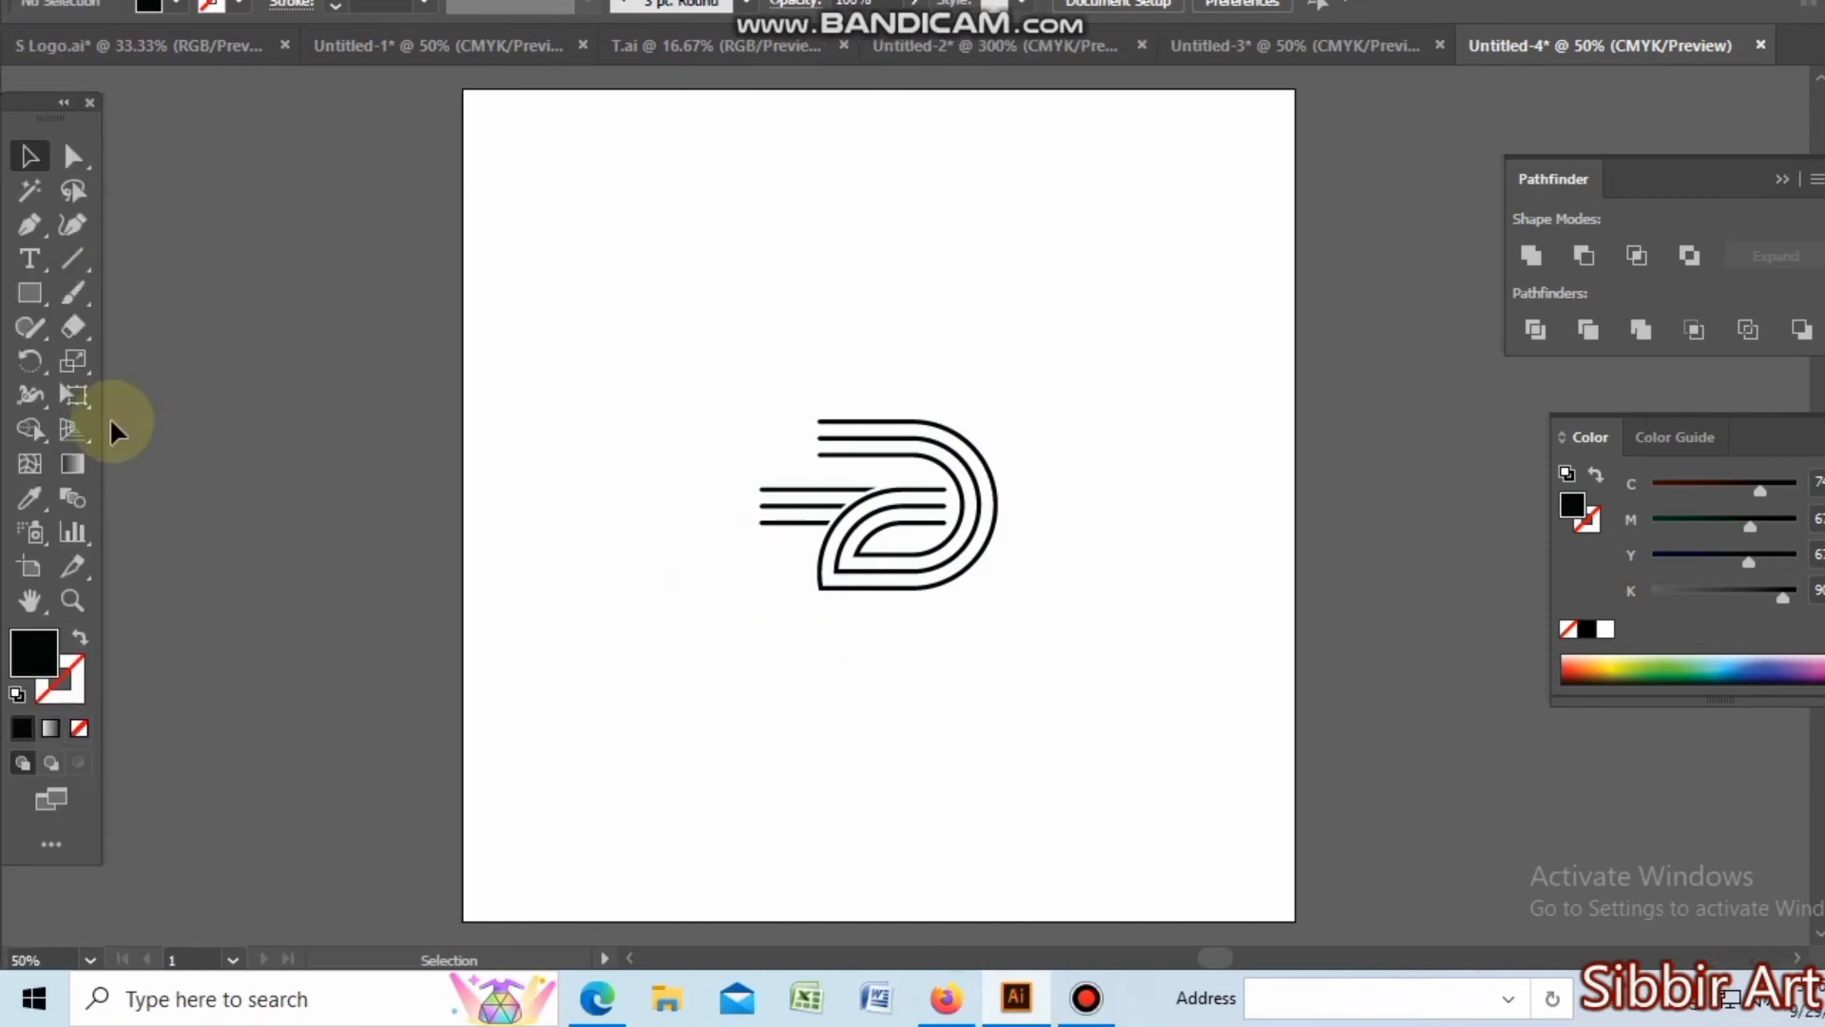
Add the text "Dental" below the logo and enlarge it to about 99 pt.
click(29, 259)
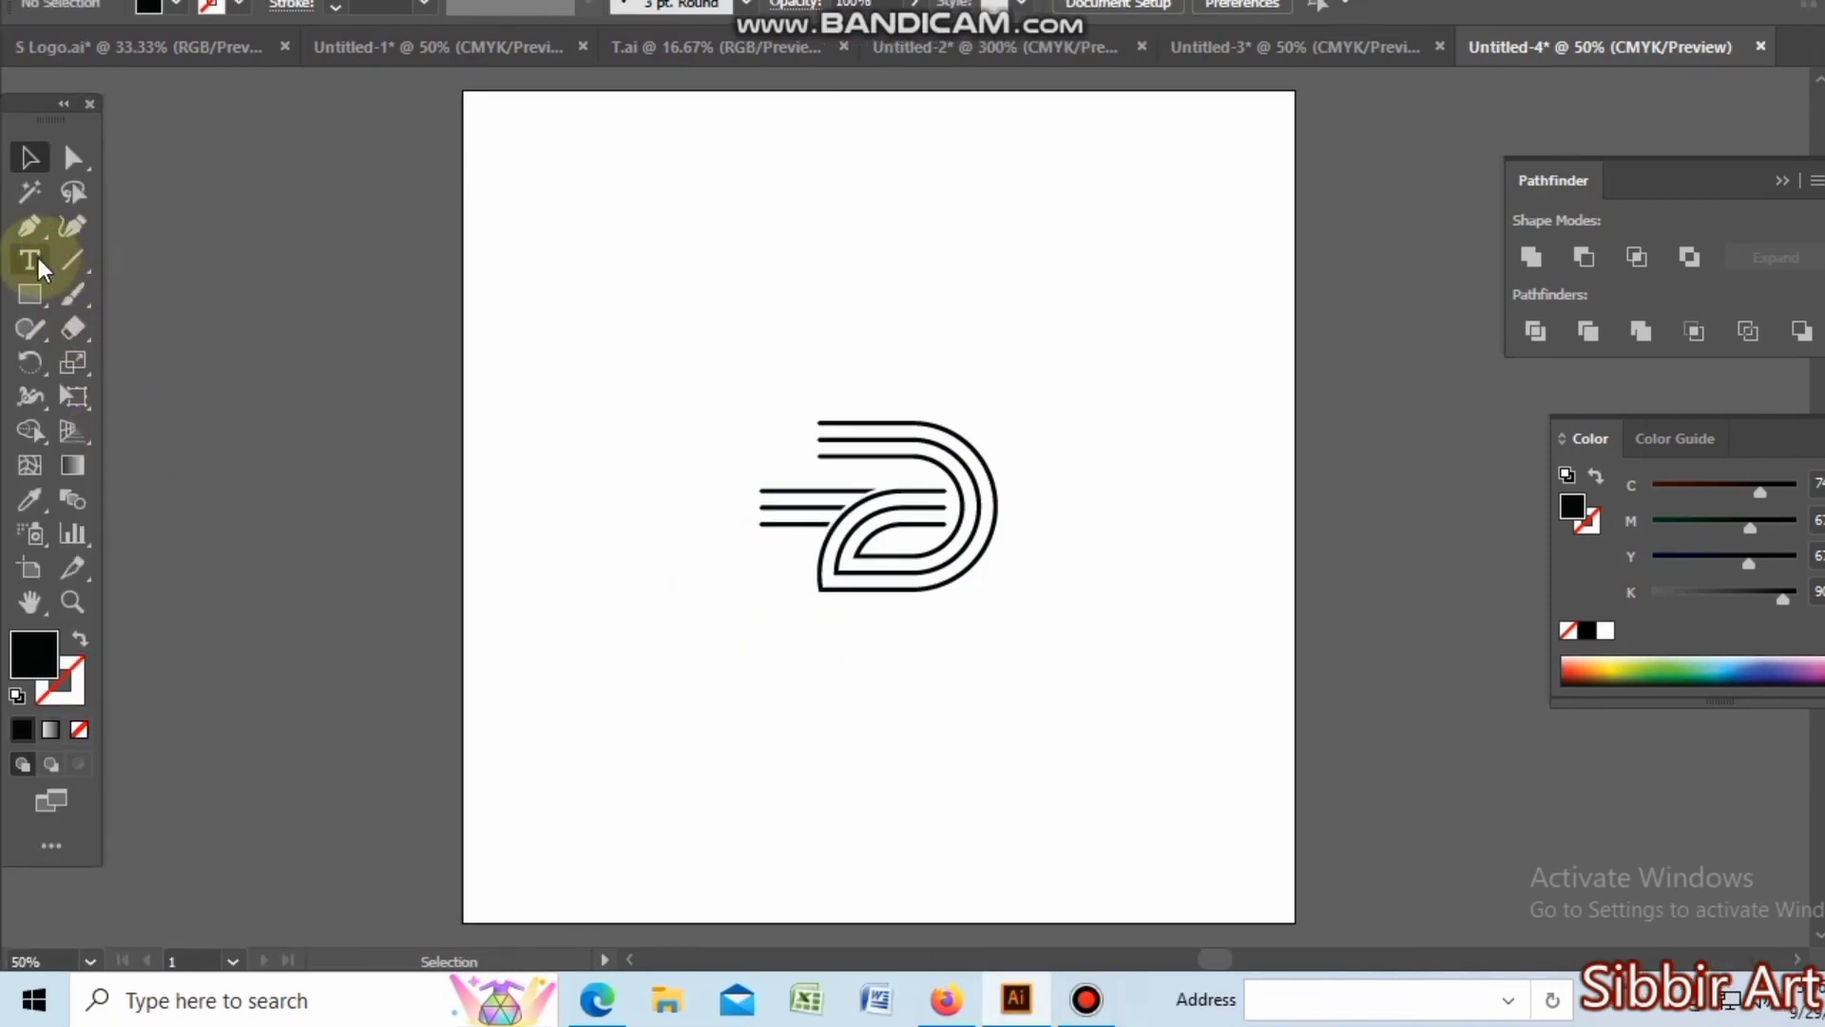
click(815, 678)
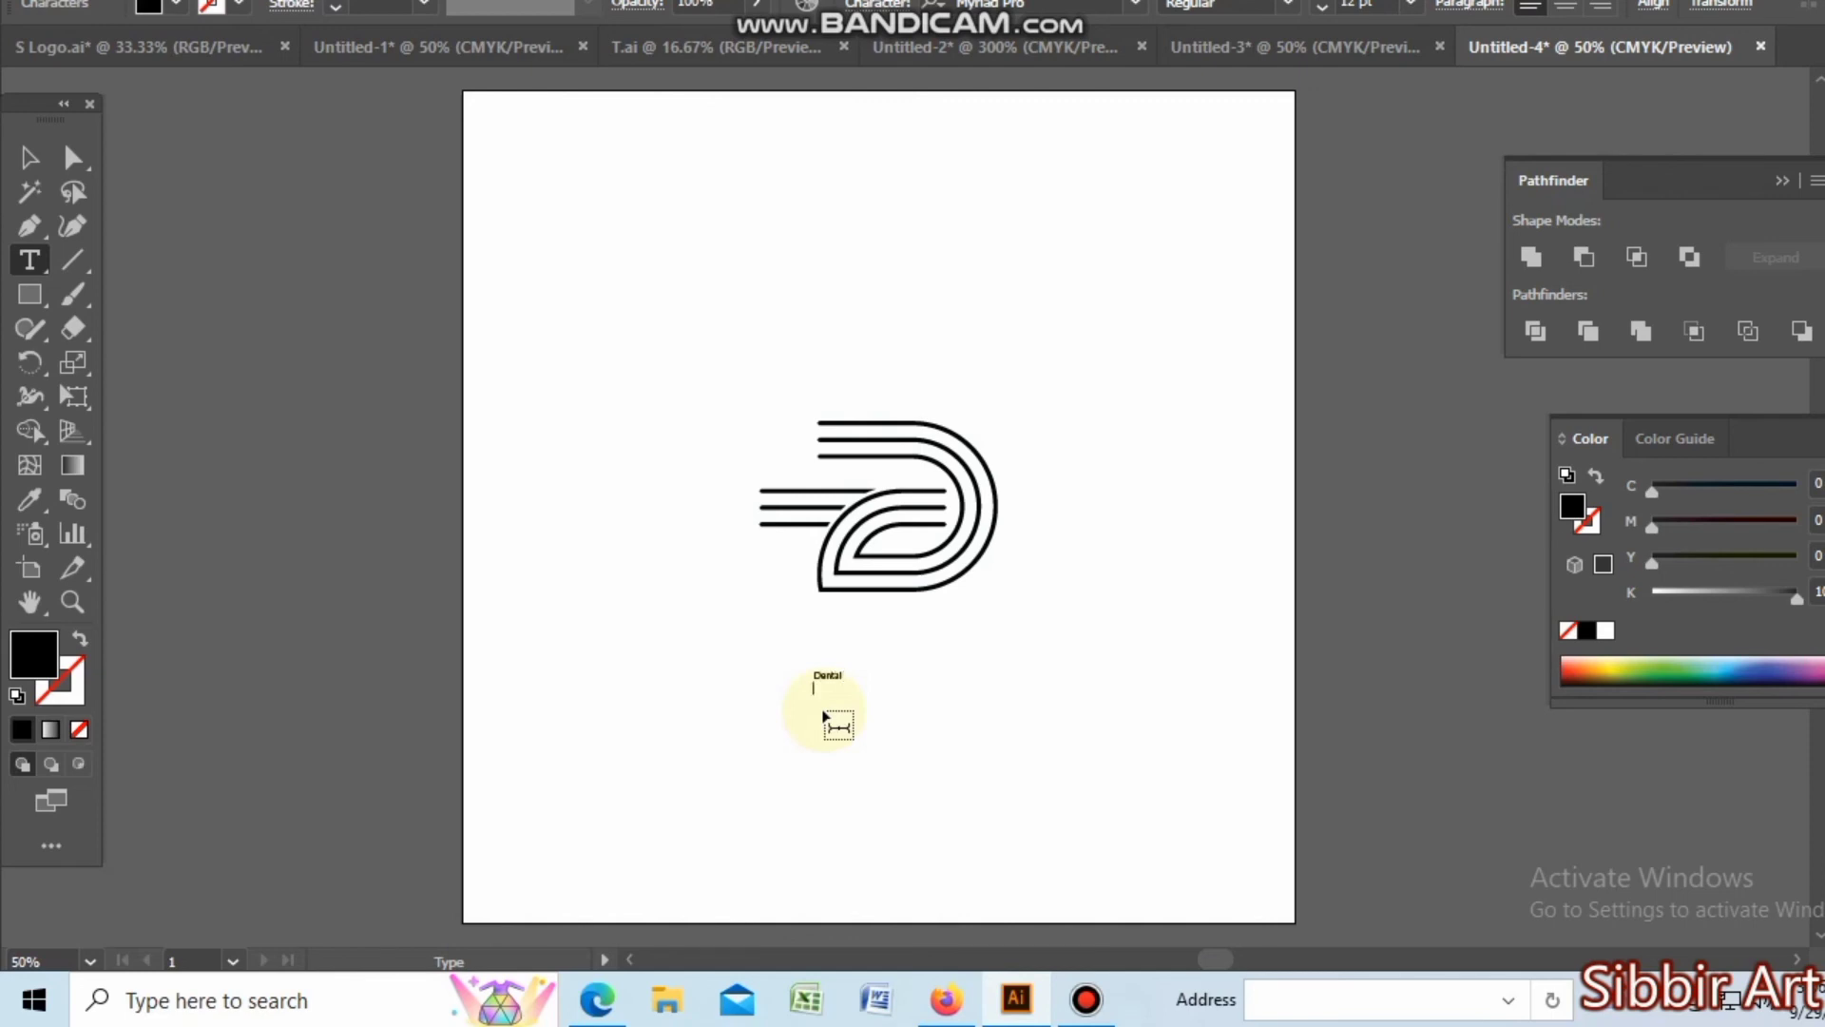
key(Escape)
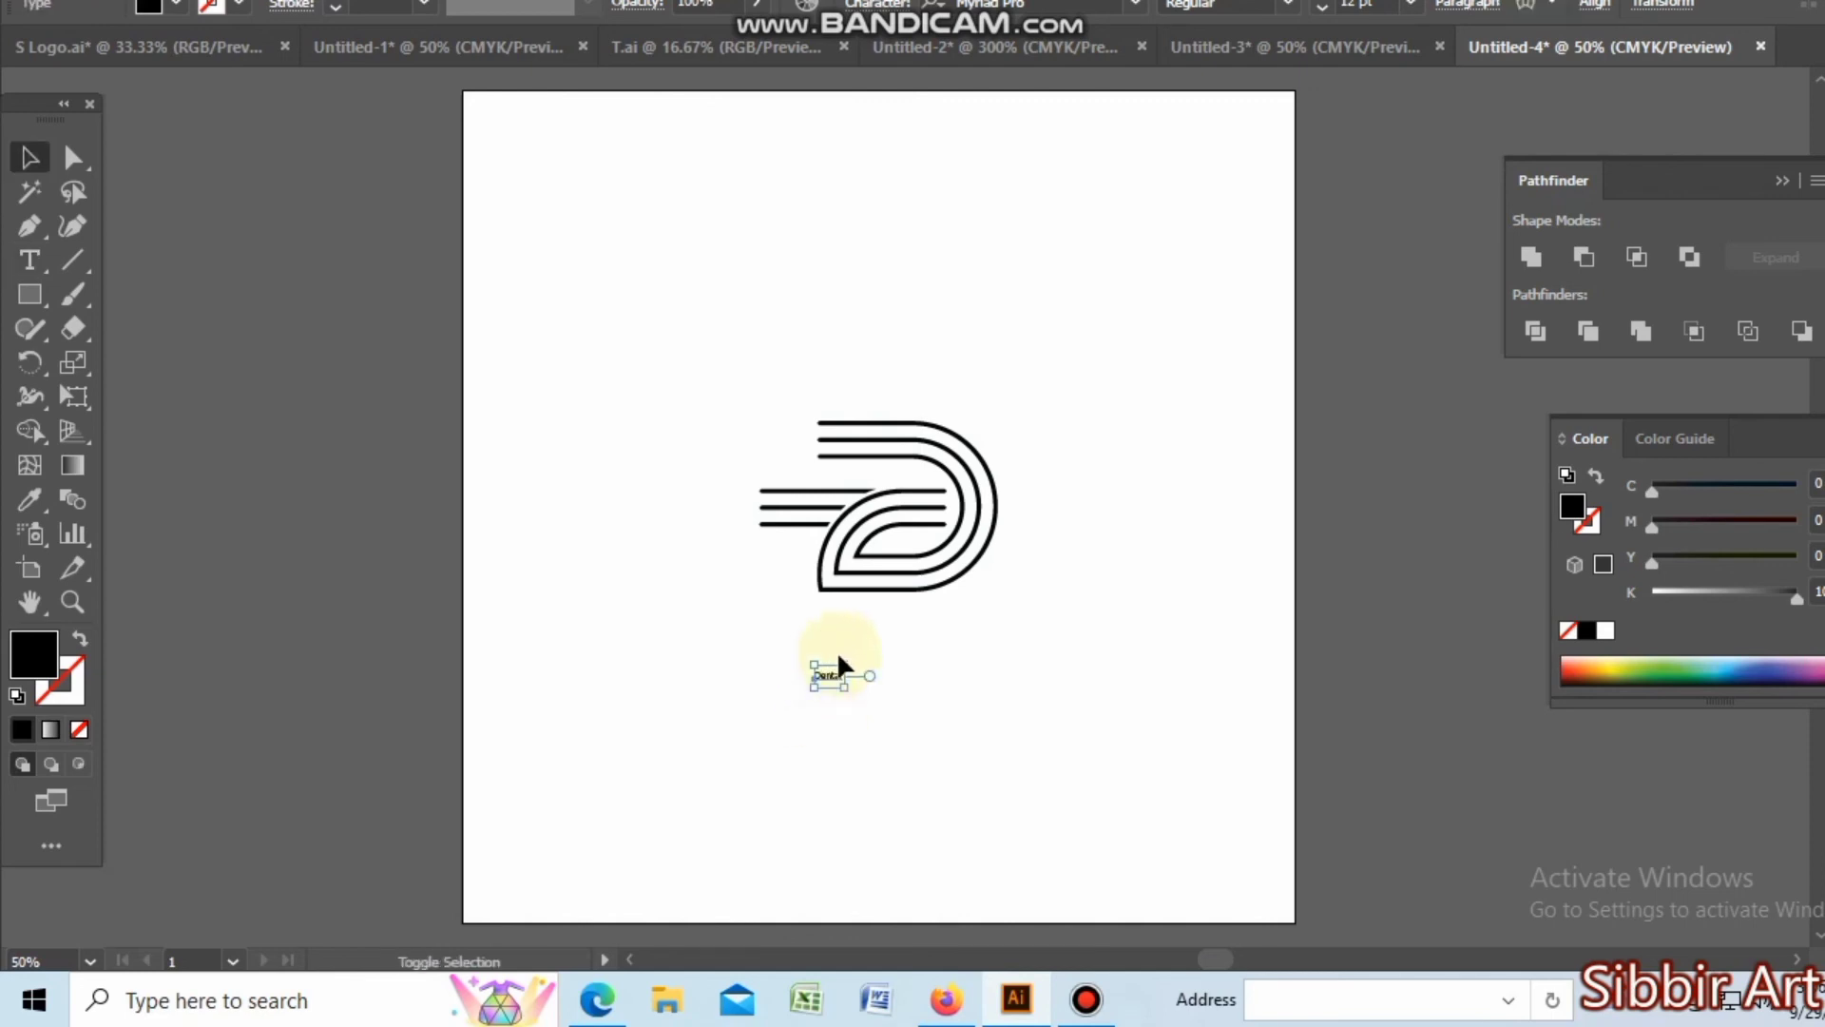
drag(843, 665, 956, 647)
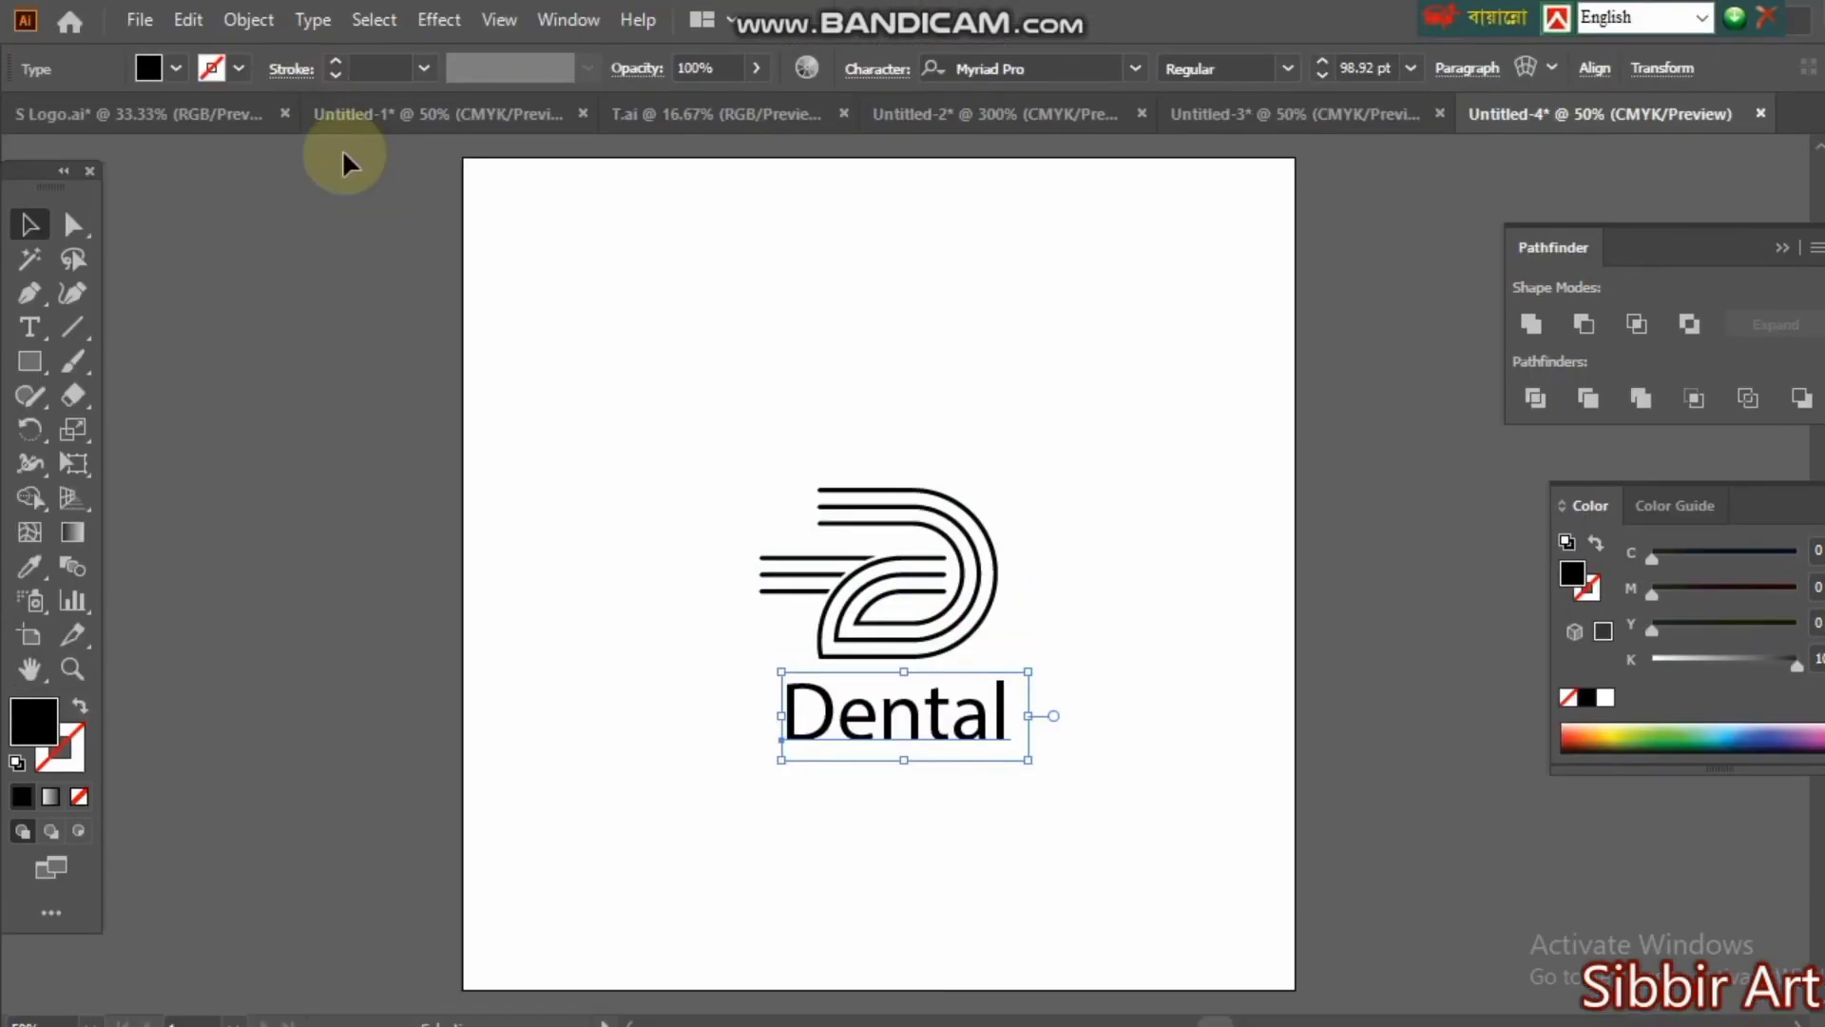
Change the "Dental" text to uppercase and move it slightly down, aligning its left edge with the logo's separate horizontal bars.
click(245, 20)
click(253, 163)
click(834, 708)
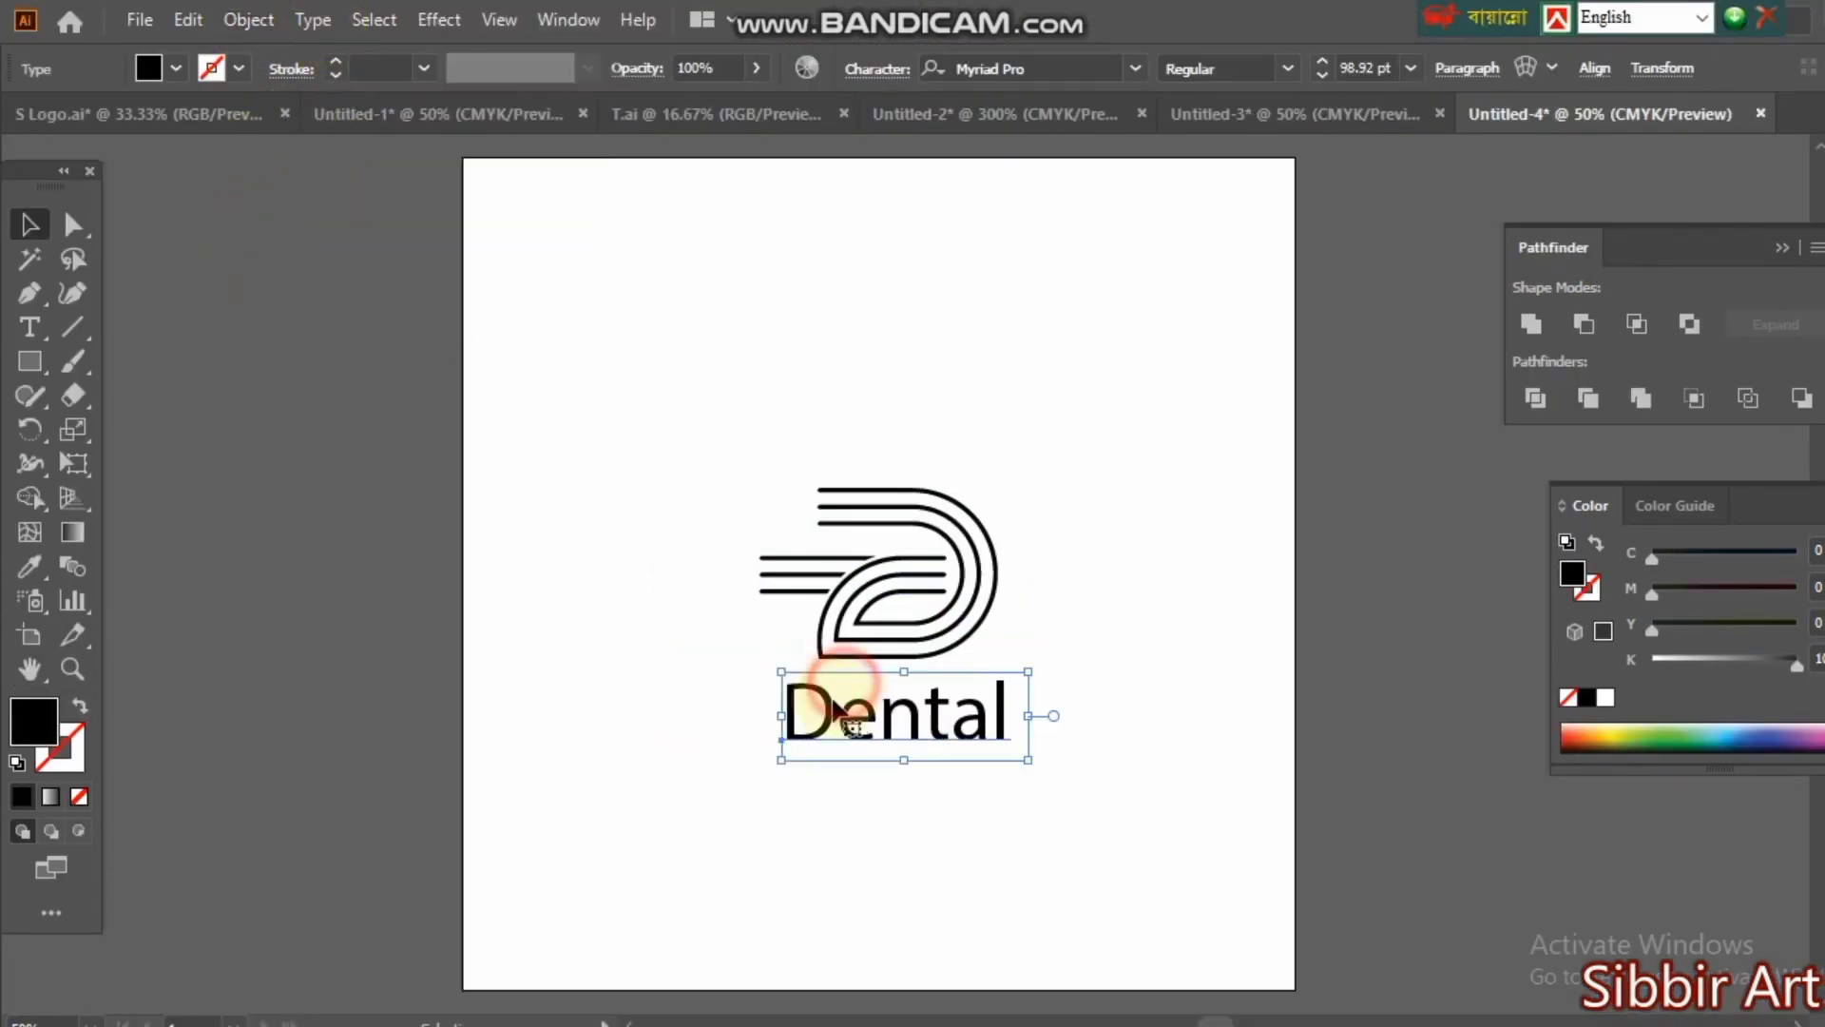
click(312, 20)
mouse_move(404, 458)
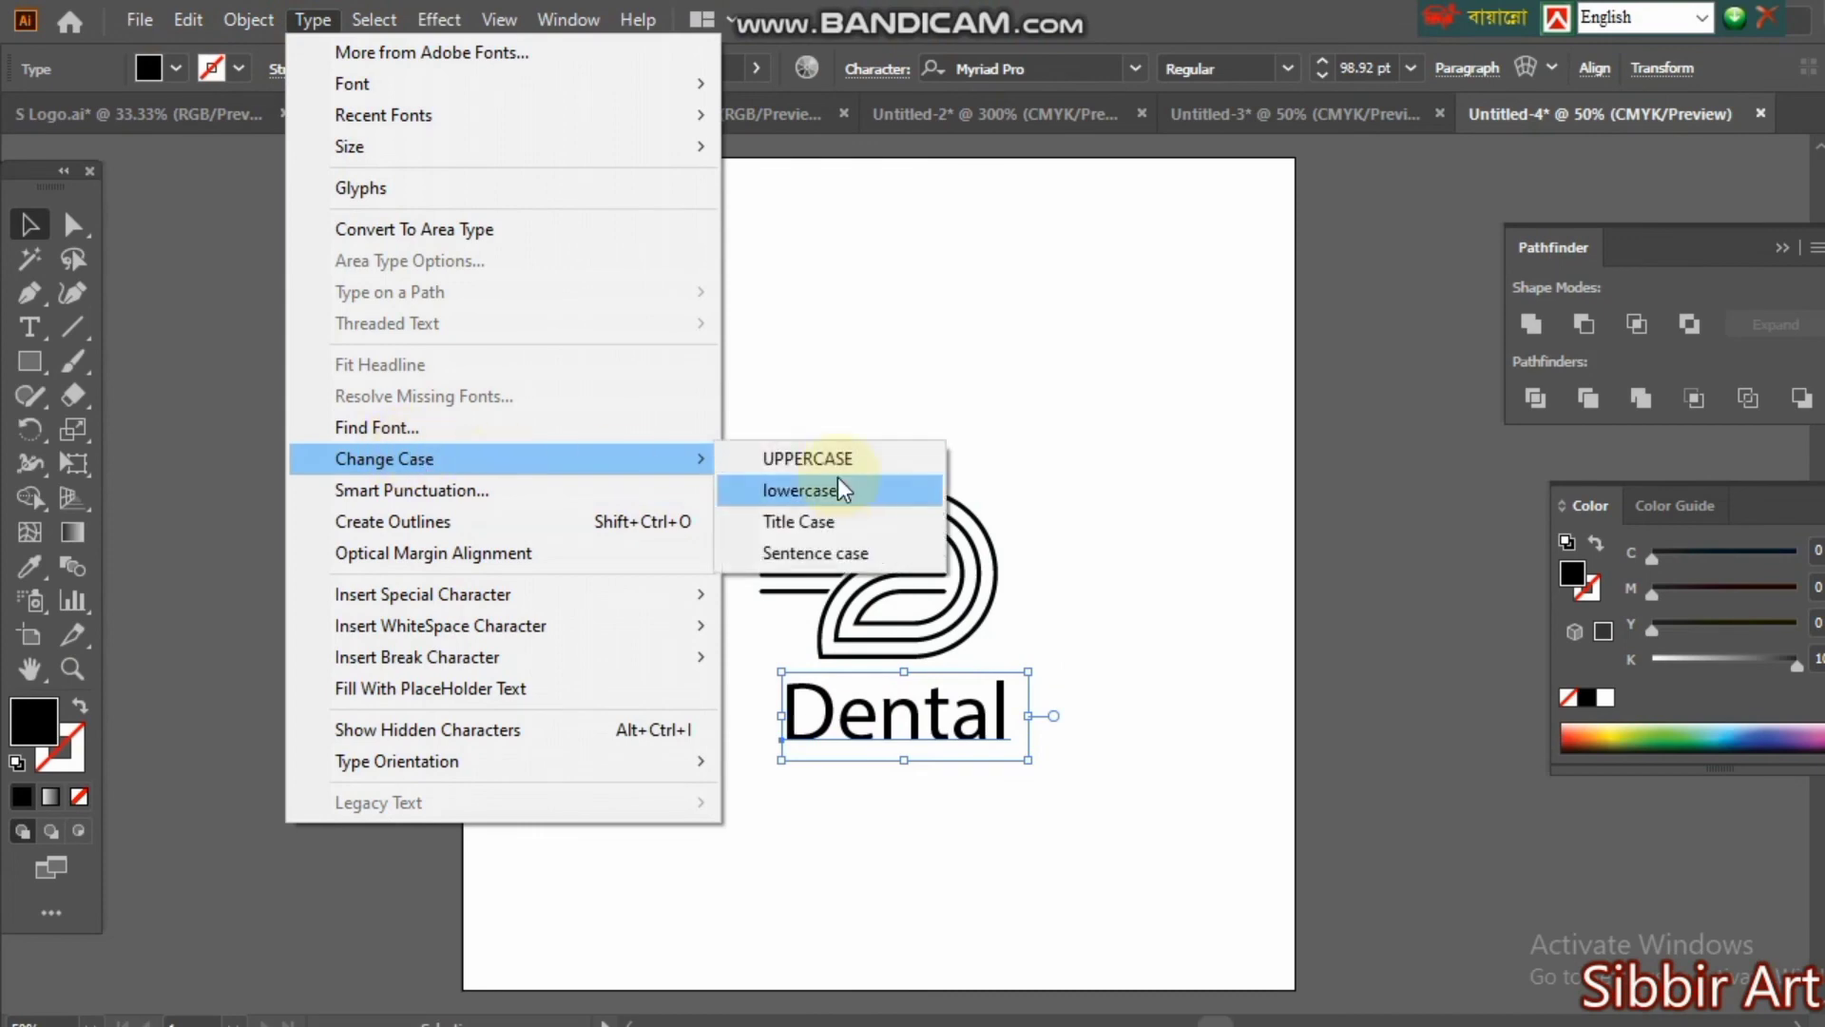
click(836, 458)
mouse_move(978, 826)
mouse_down()
mouse_move(965, 787)
mouse_move(985, 835)
mouse_up()
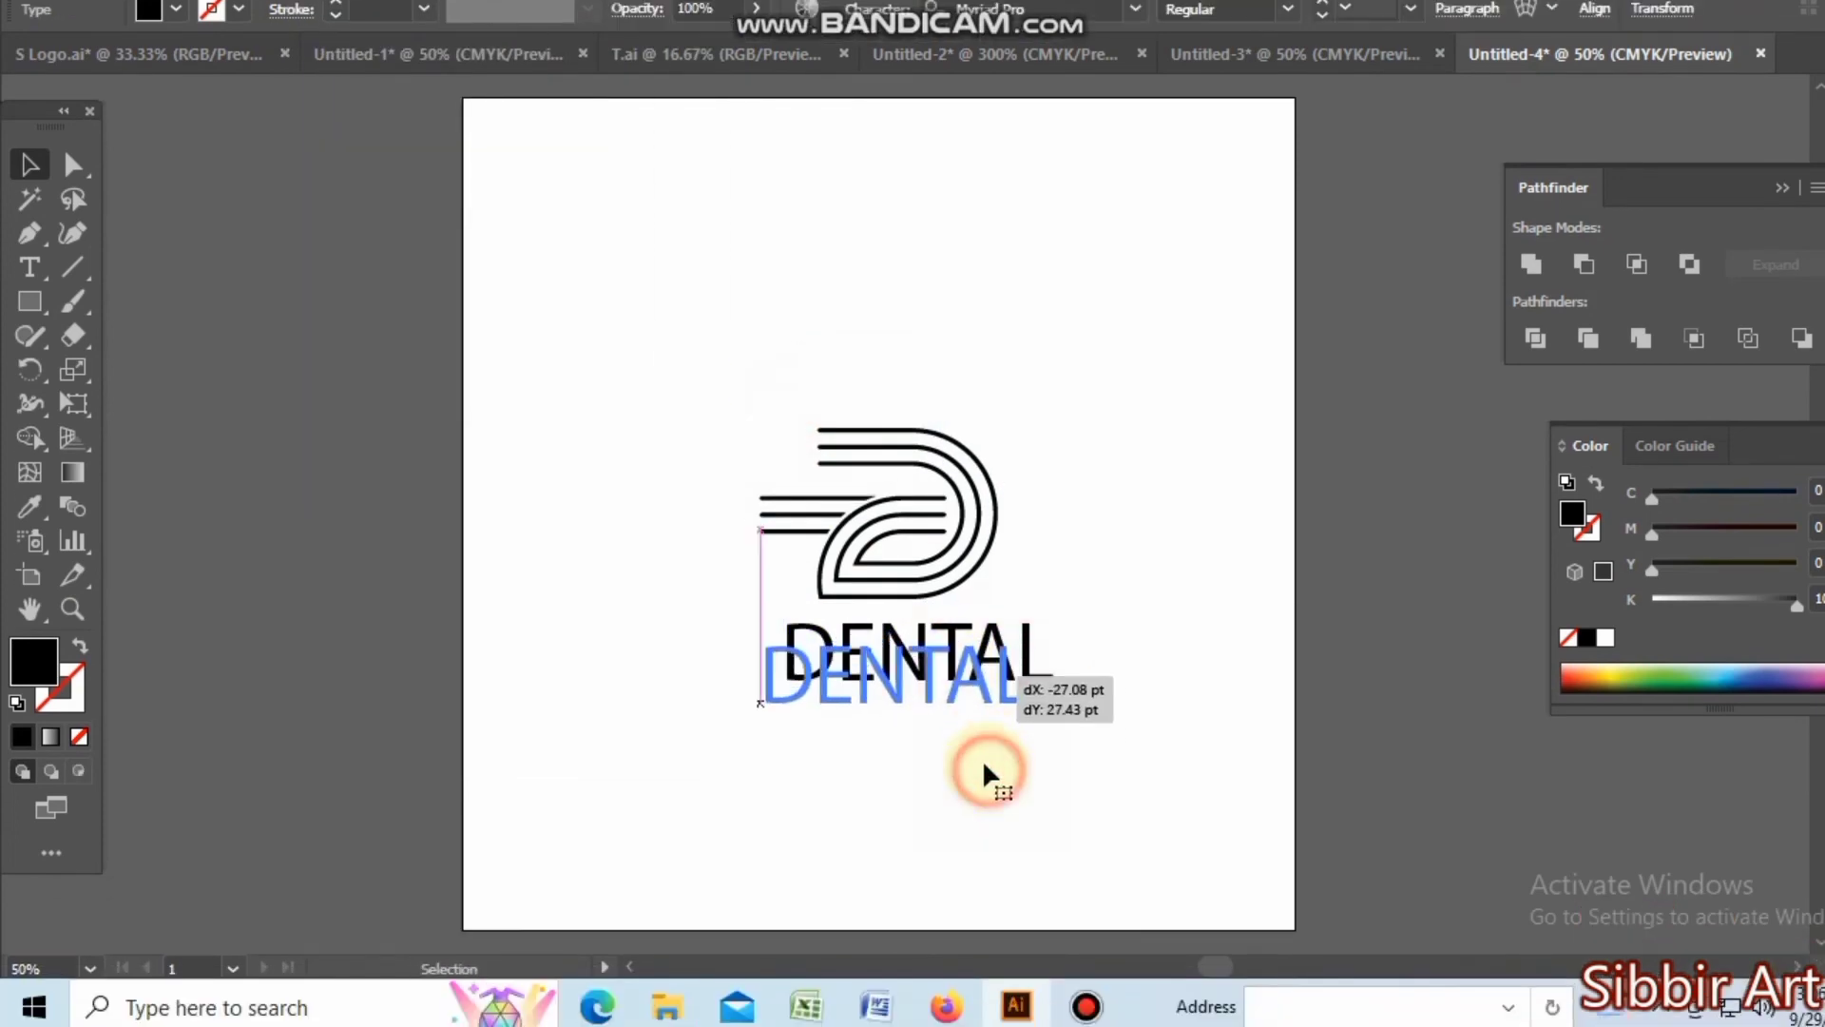
drag(984, 763, 983, 764)
Duplicate the "DENTAL" text directly below itself and replace the copy's wording with "Training".
drag(949, 677, 953, 750)
triple_click(953, 750)
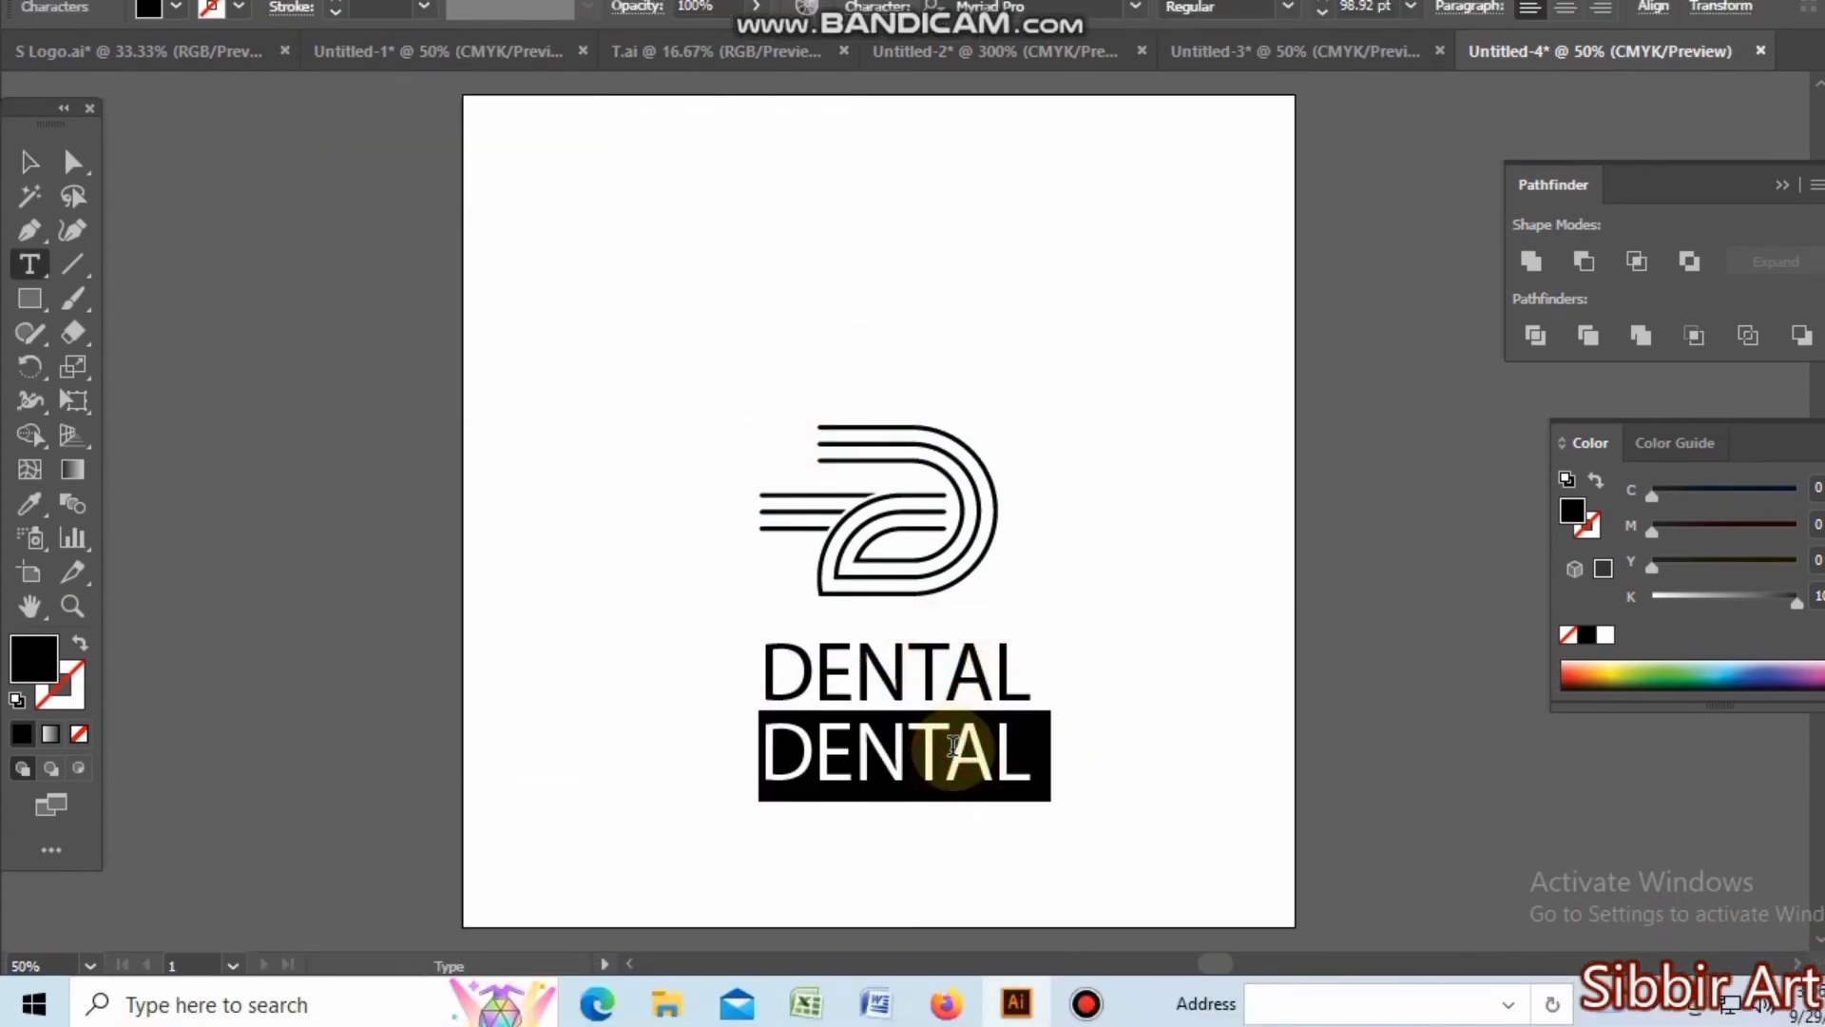
text(Training)
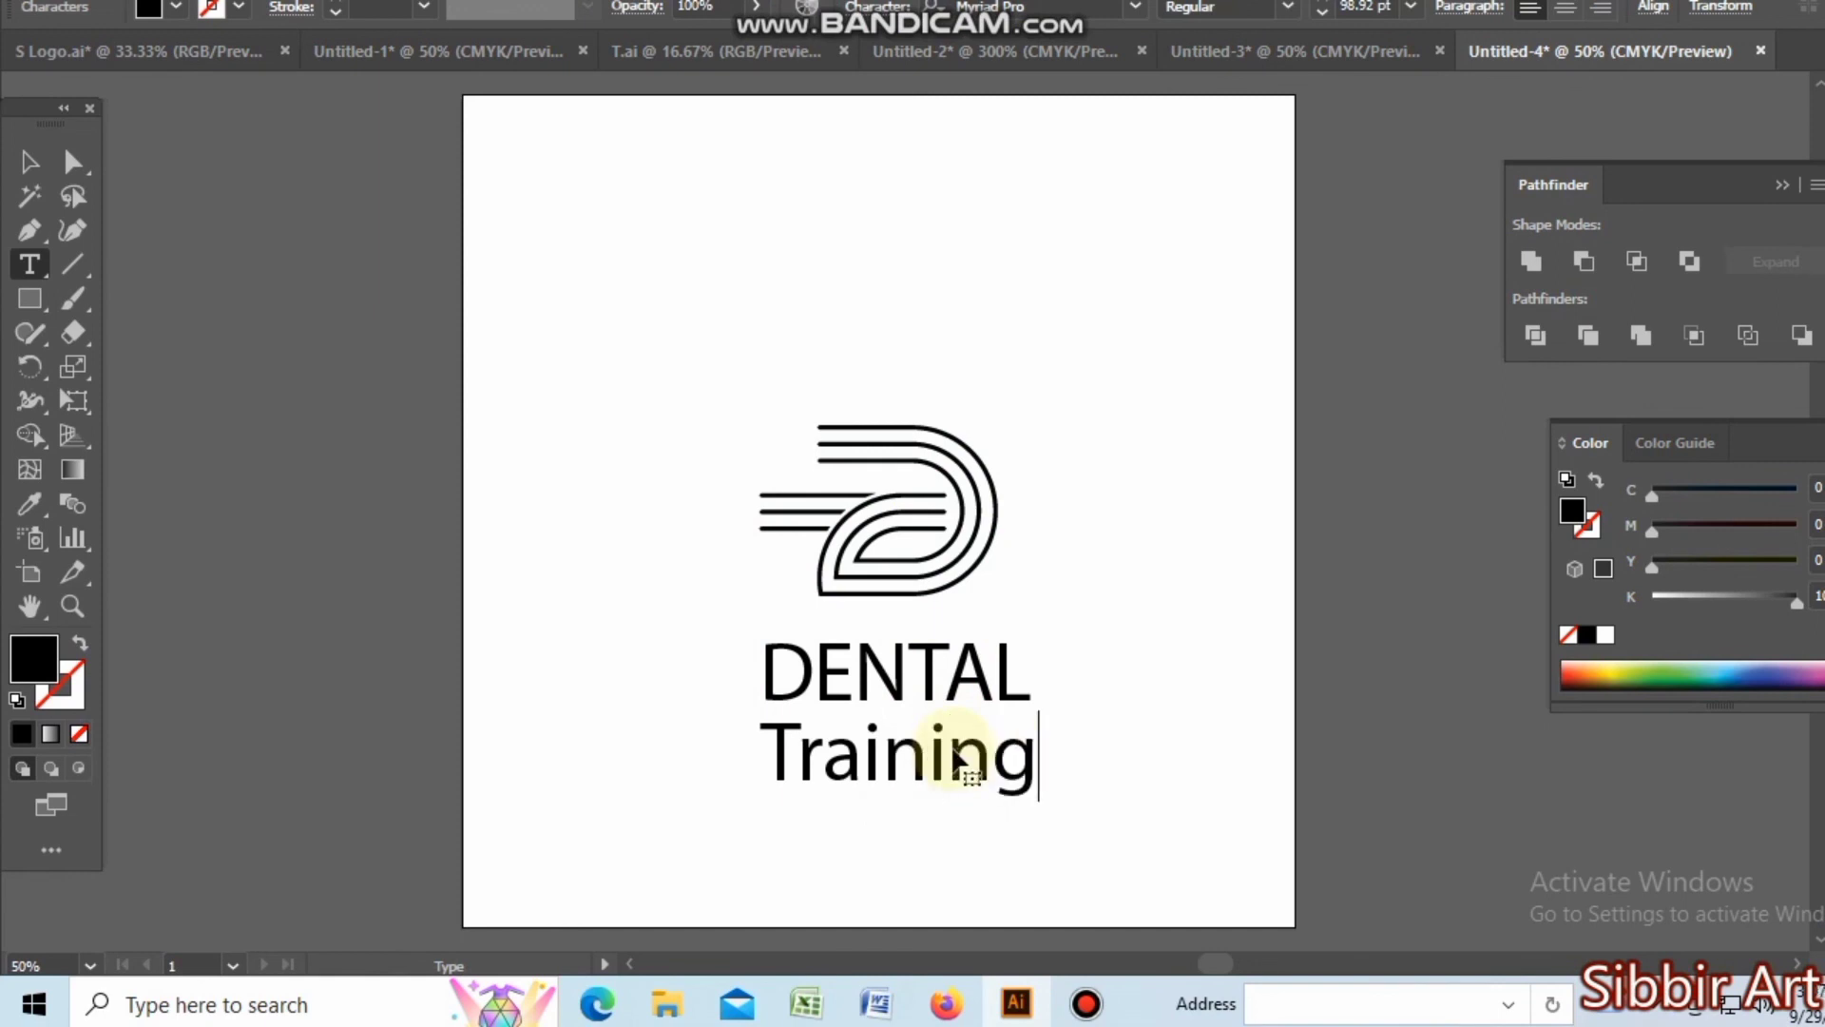
key(Escape)
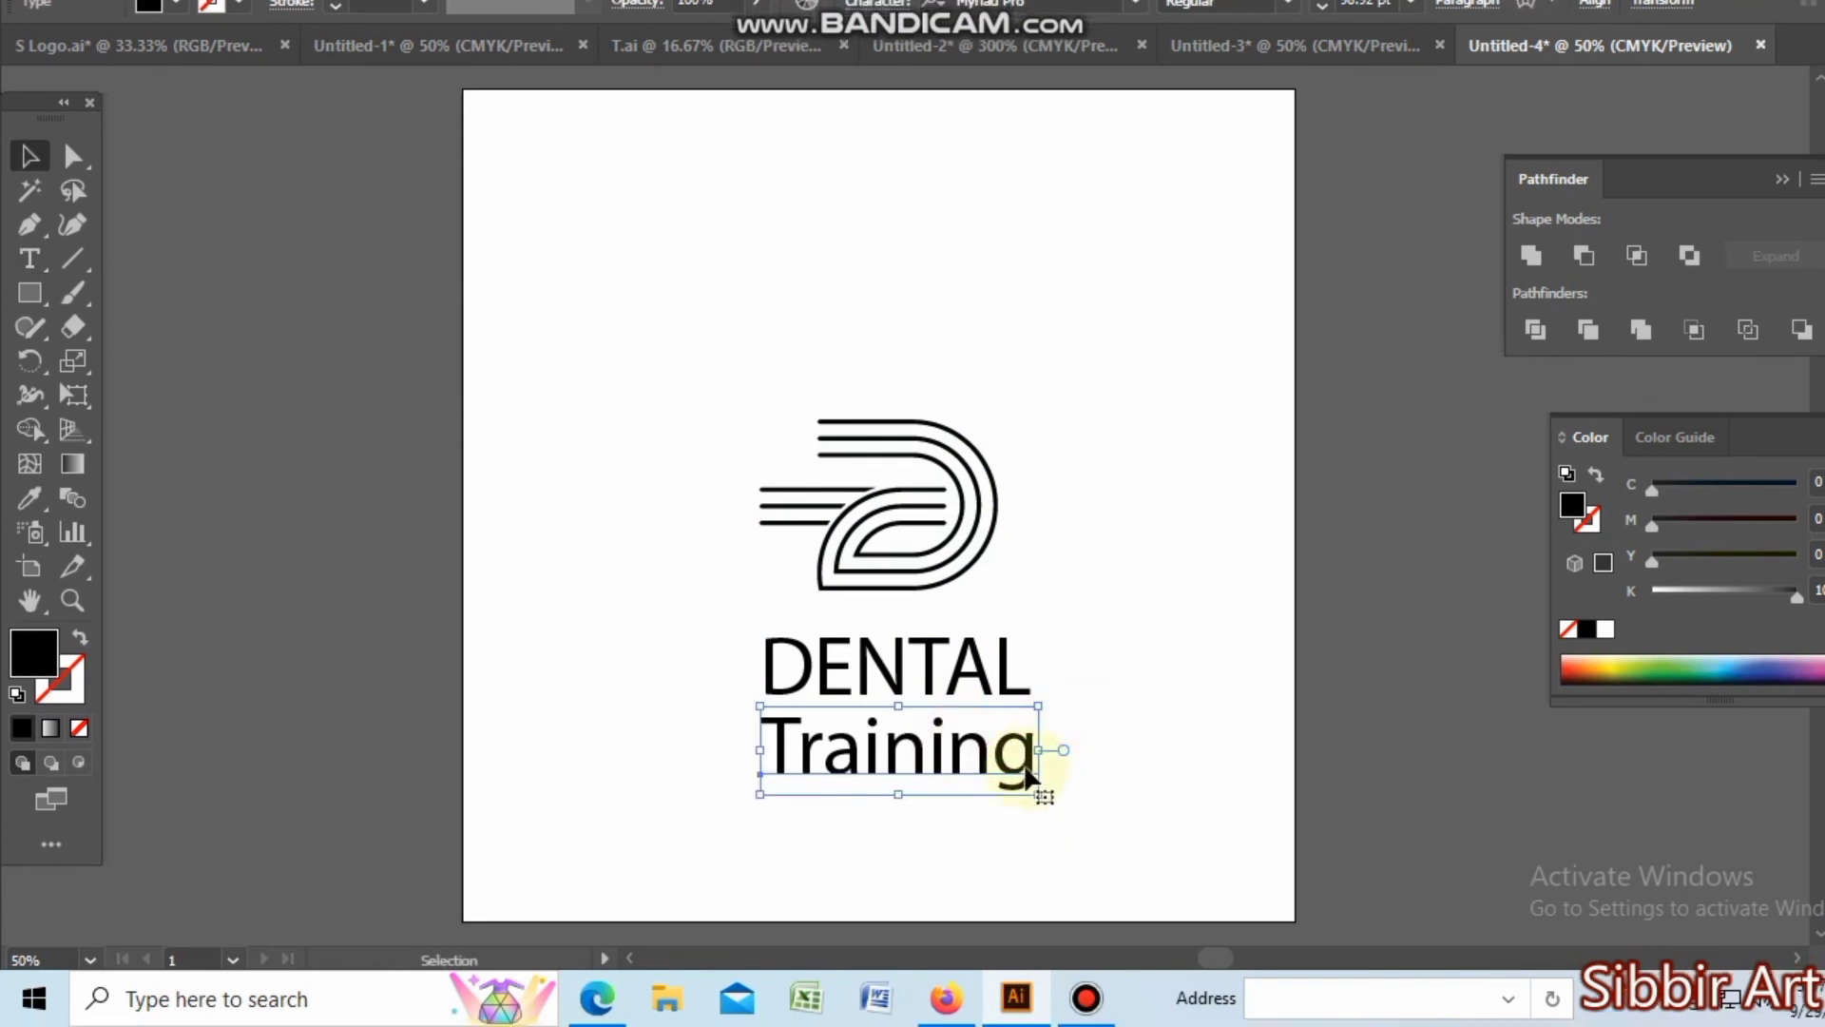
drag(1038, 757, 1040, 758)
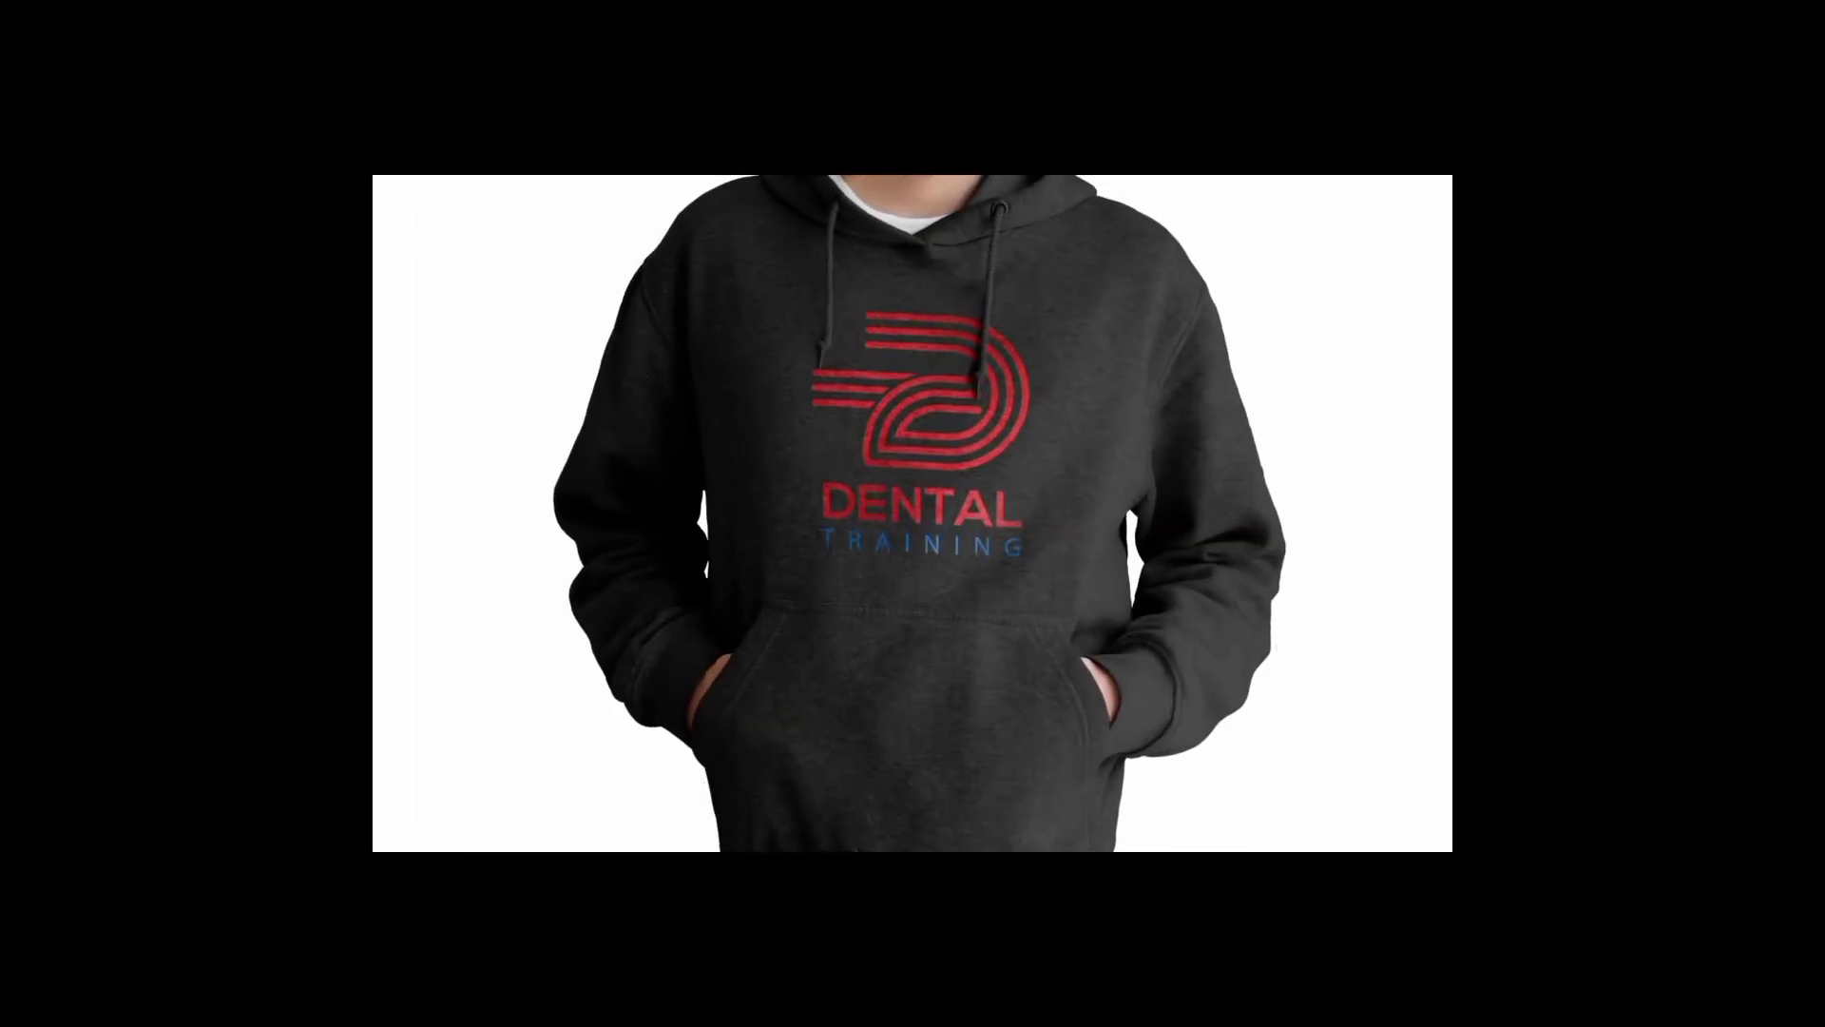